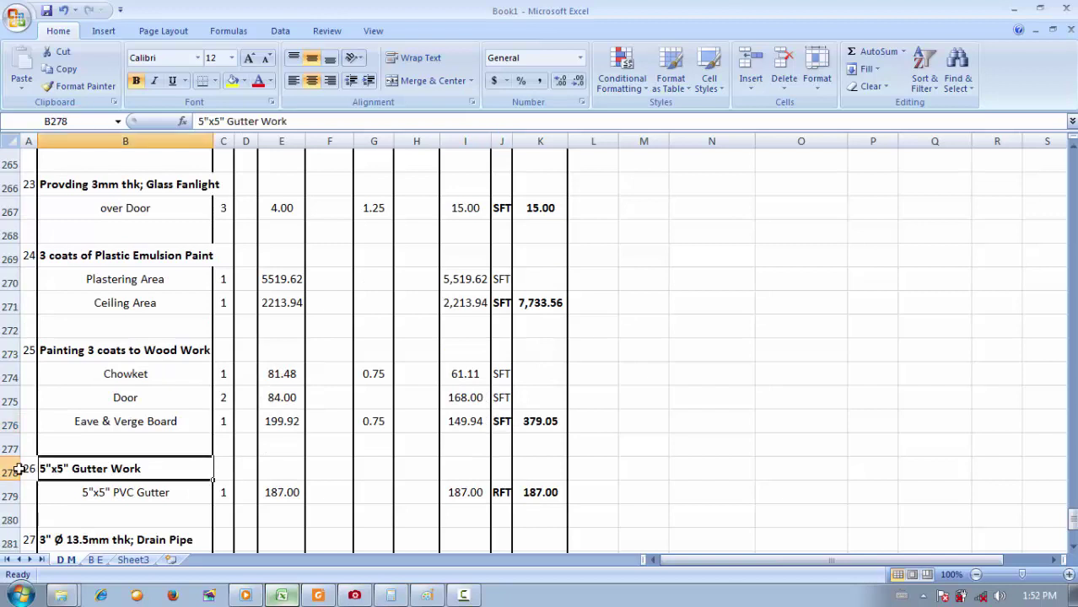
Copy the number and title of item 26, 5"x5" Gutter Work, from sheet D M into B E cells A185:B185 as linked cells.
key("ctrl+c")
left_click(95, 559)
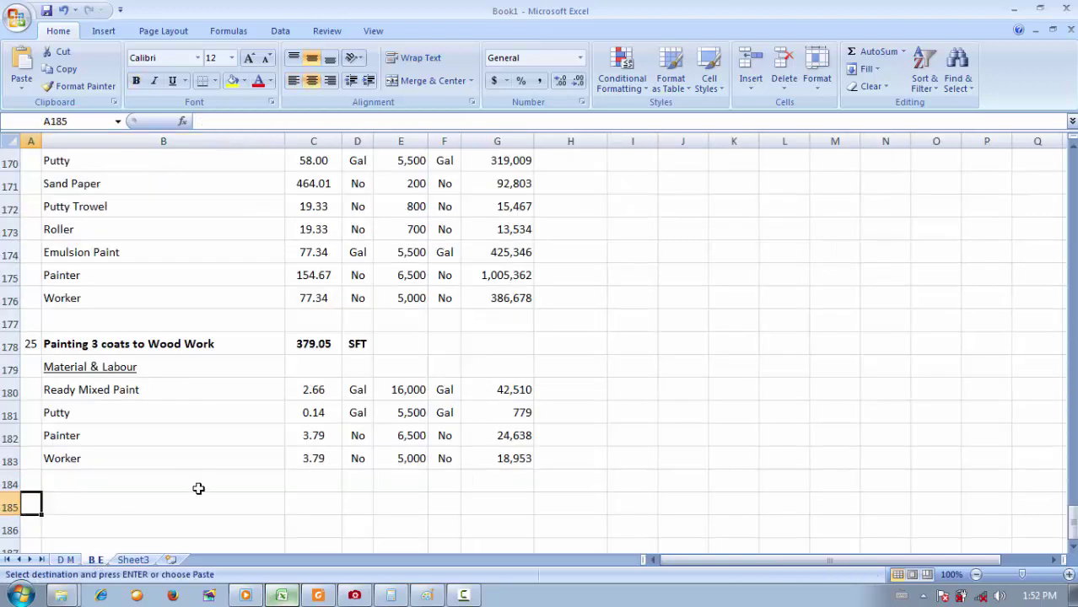
key("ctrl+v")
left_click(301, 527)
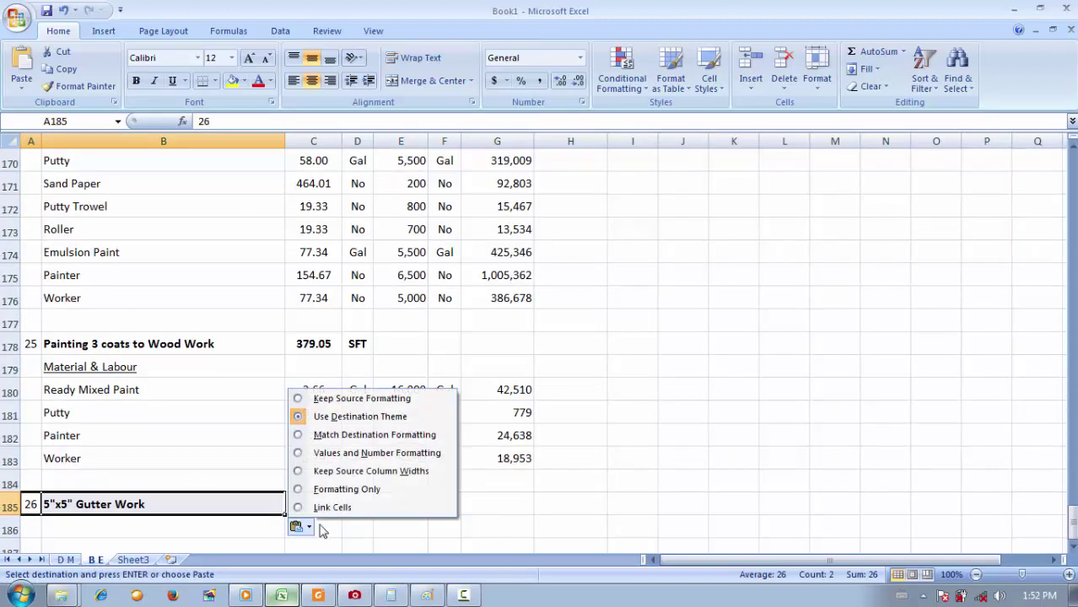
left_click(335, 505)
left_click(305, 507)
Copy the gutter work total quantity from D M cell K279 into B E cell C185 as a linked cell.
left_click(66, 559)
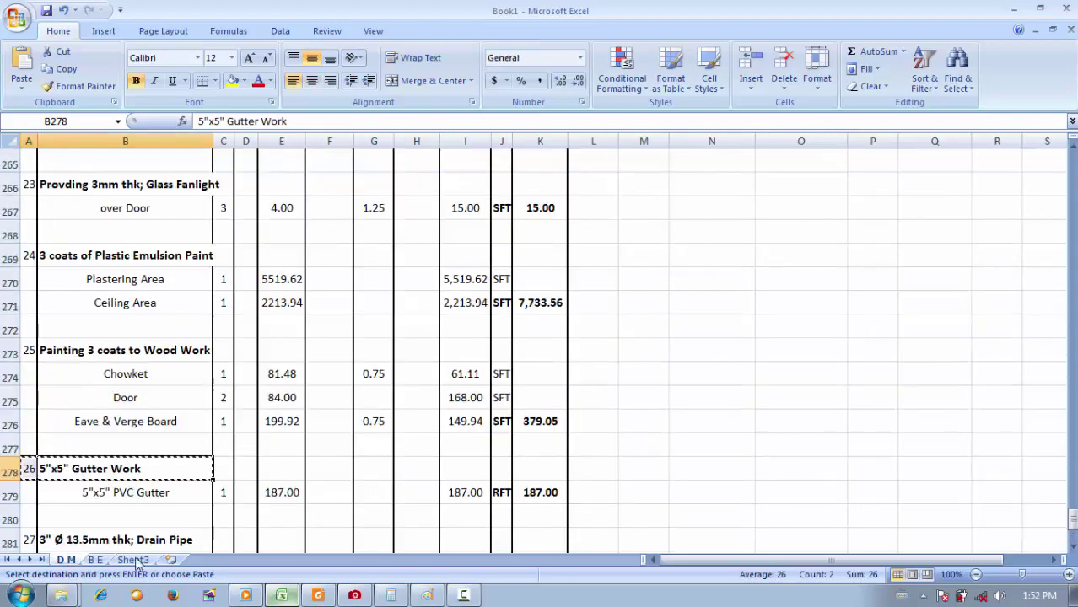
left_click(541, 492)
key("ctrl+c")
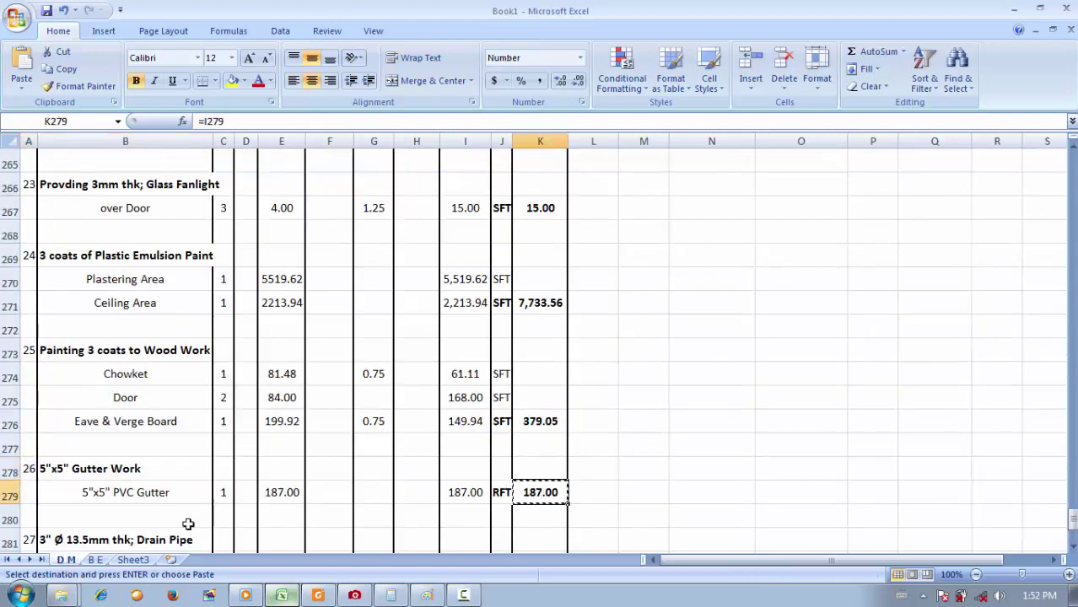
left_click(95, 560)
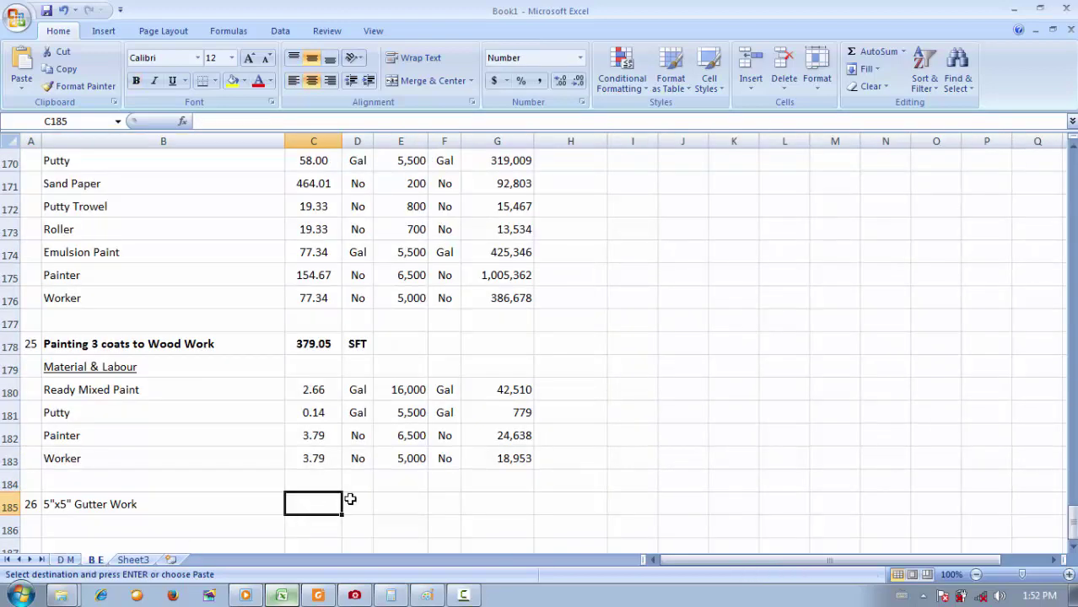
key("ctrl+v")
left_click(354, 524)
left_click(408, 507)
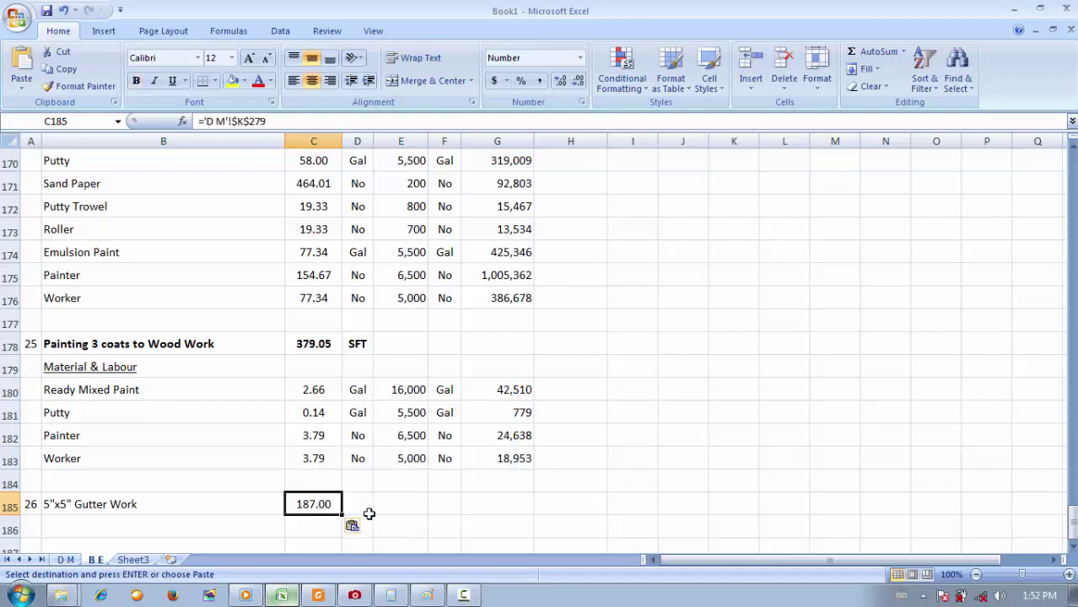
Copy the RFT unit from D M cell J279 into B E cell D185 as a linked cell.
left_click(66, 560)
left_click(496, 495)
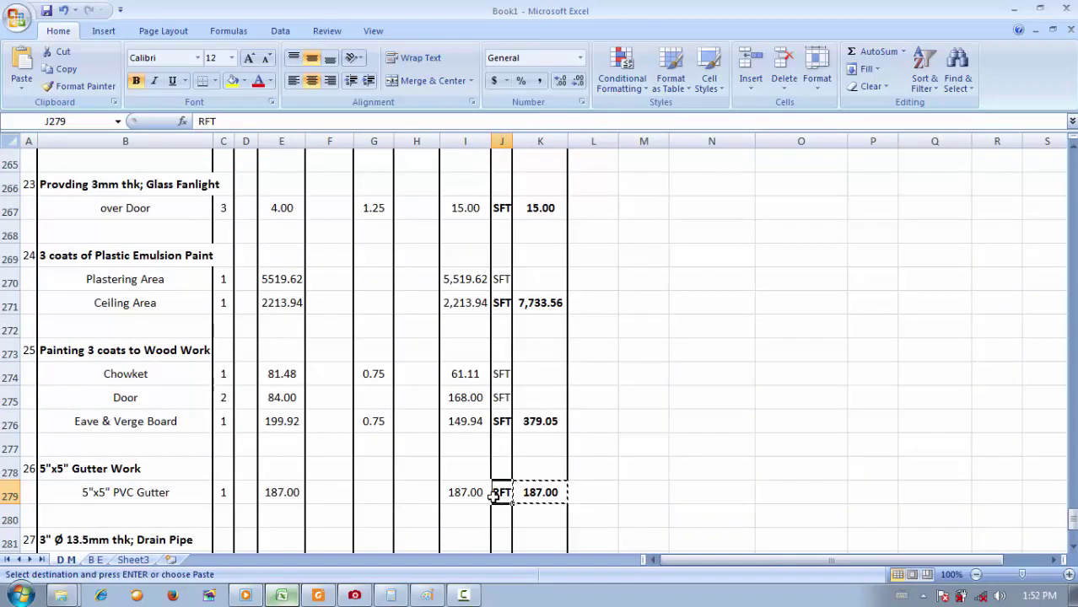
left_click(96, 560)
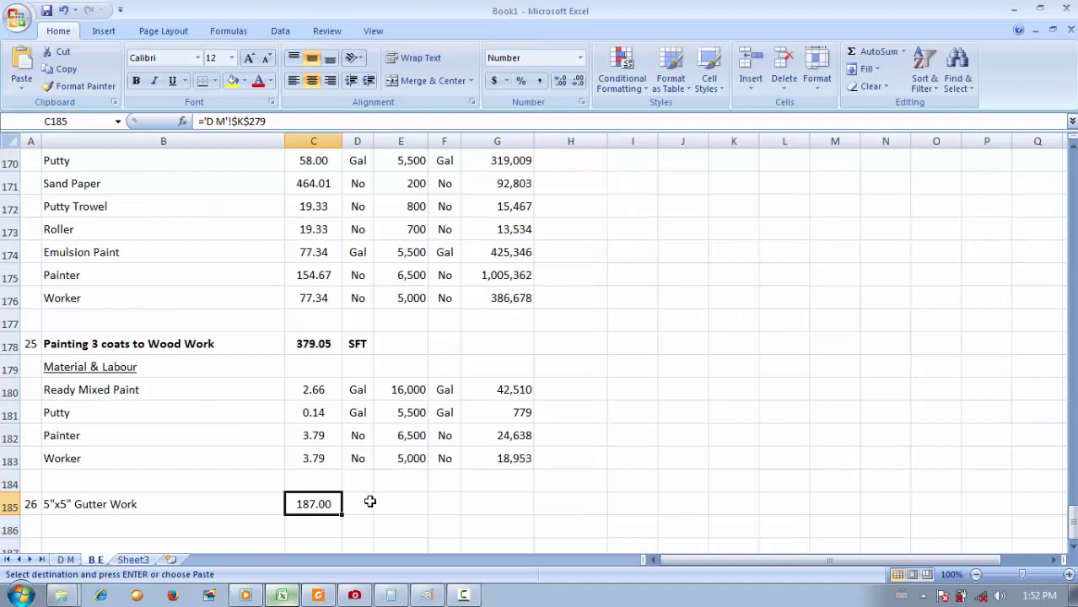
left_click(367, 502)
key("ctrl+v")
left_click(390, 526)
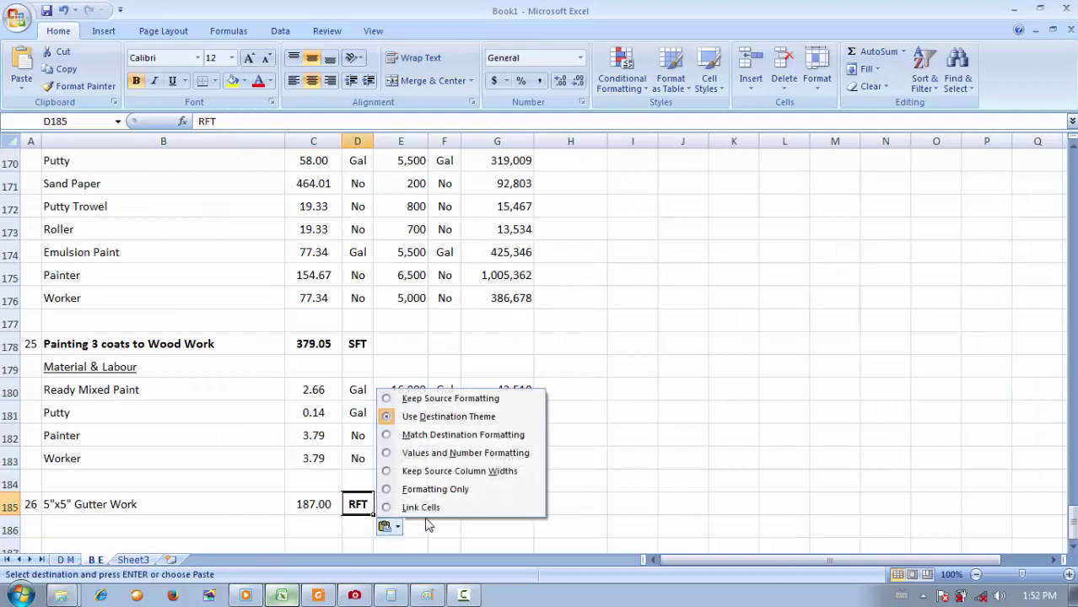
left_click(436, 507)
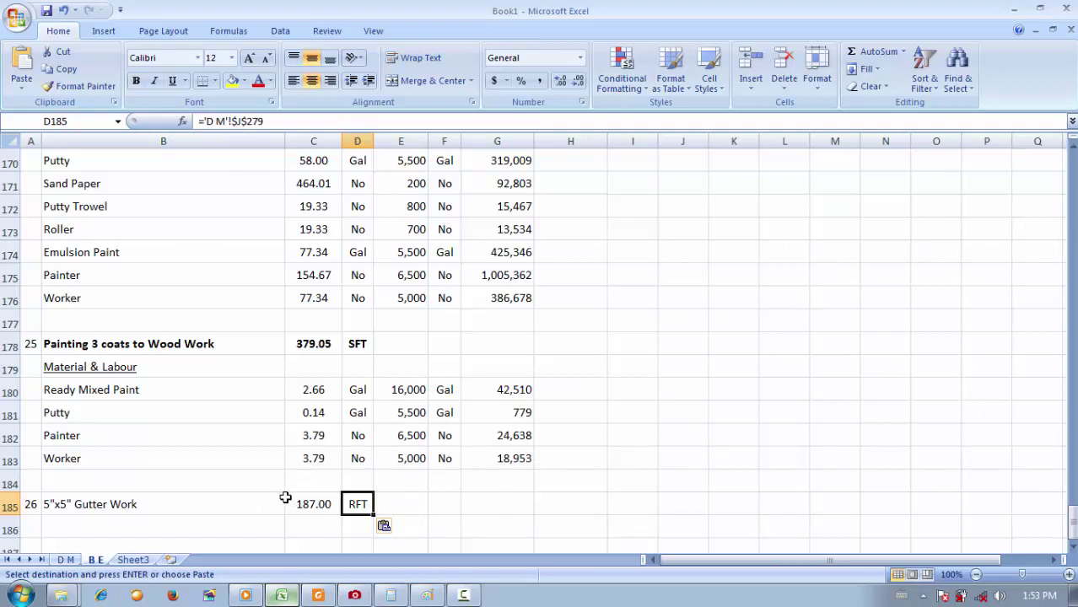
Make the gutter work title, quantity and unit in B185:D185 bold.
scroll(291, 501, "down", 2)
left_click_drag(354, 366, 168, 366)
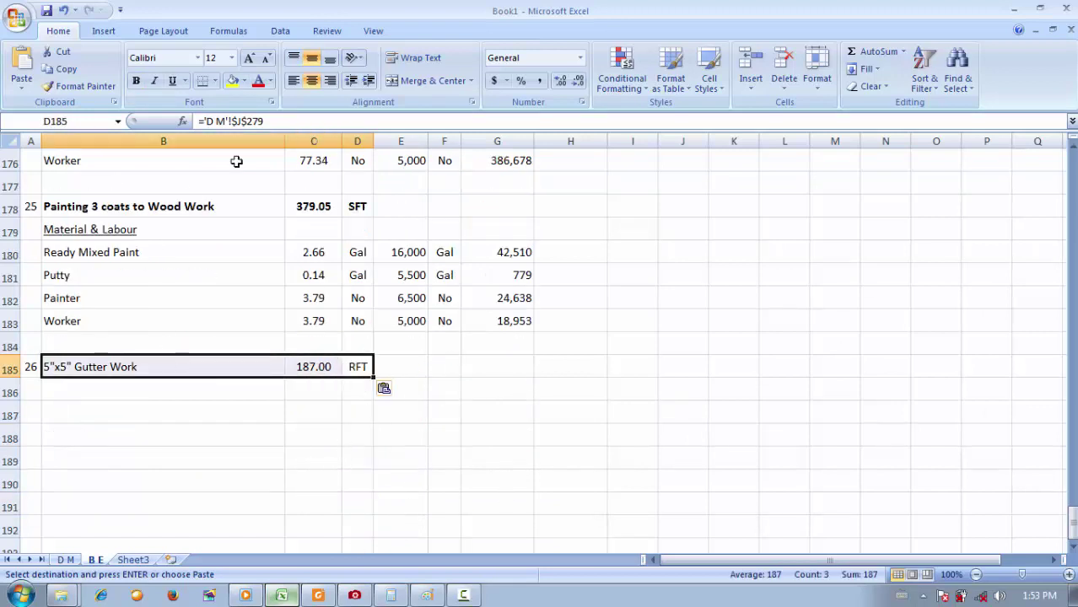
left_click(135, 80)
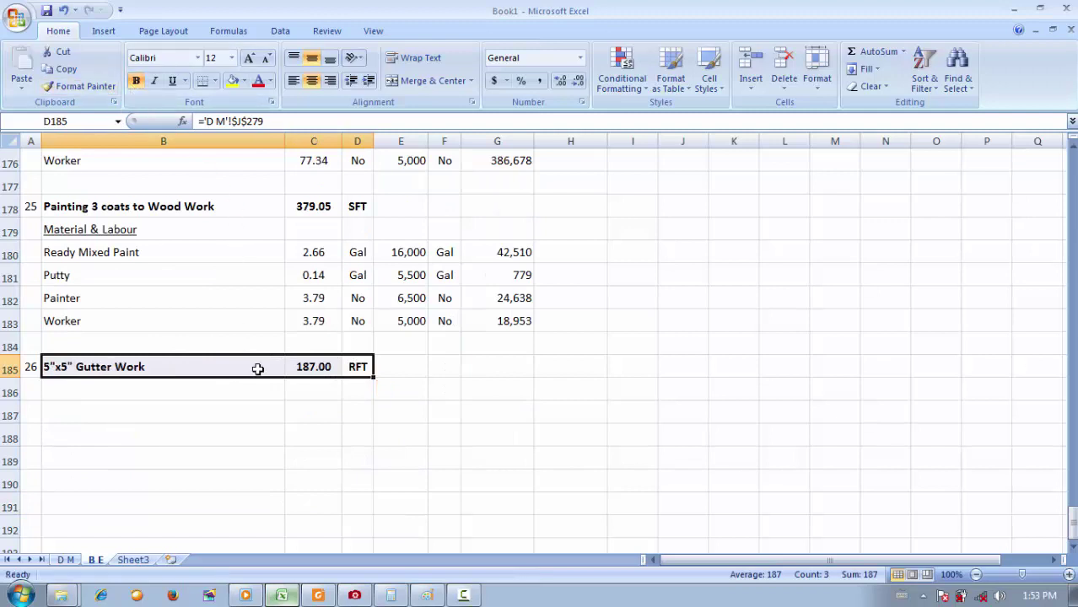
Switch to the Analysis of Rates PDF in Foxit Reader and check its English contents page for the roofing section's page range.
mouse_move(331, 597)
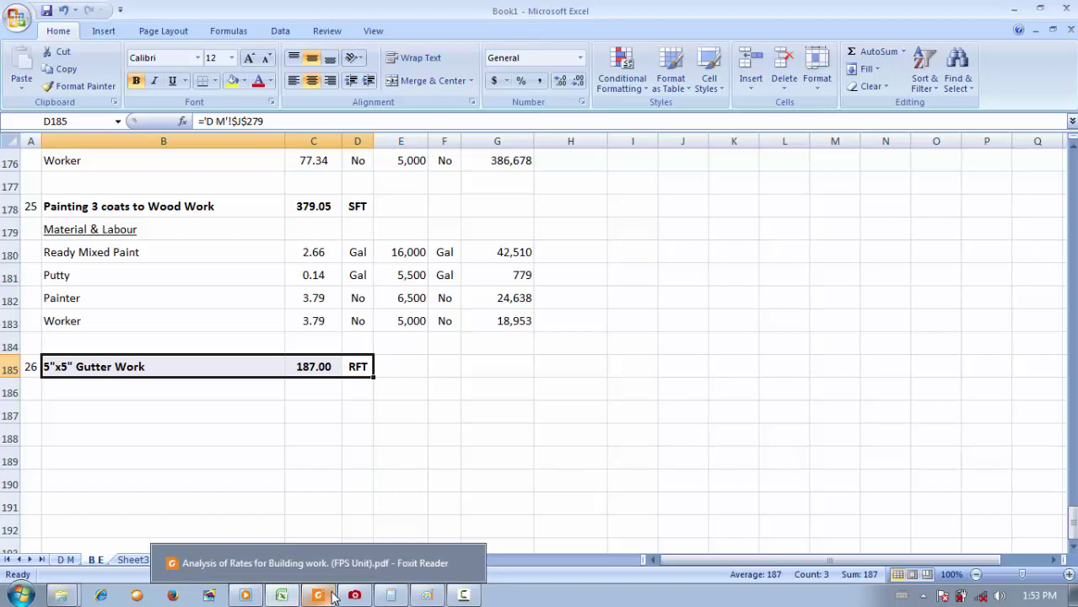
left_click(282, 596)
left_click(281, 596)
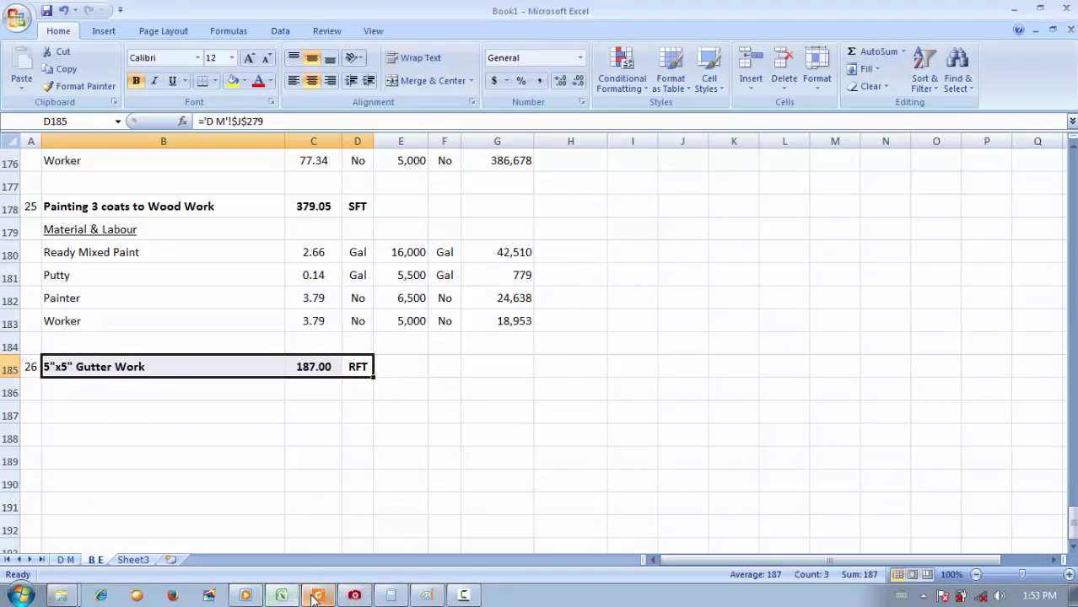
left_click(318, 595)
scroll(566, 310, "up", 5)
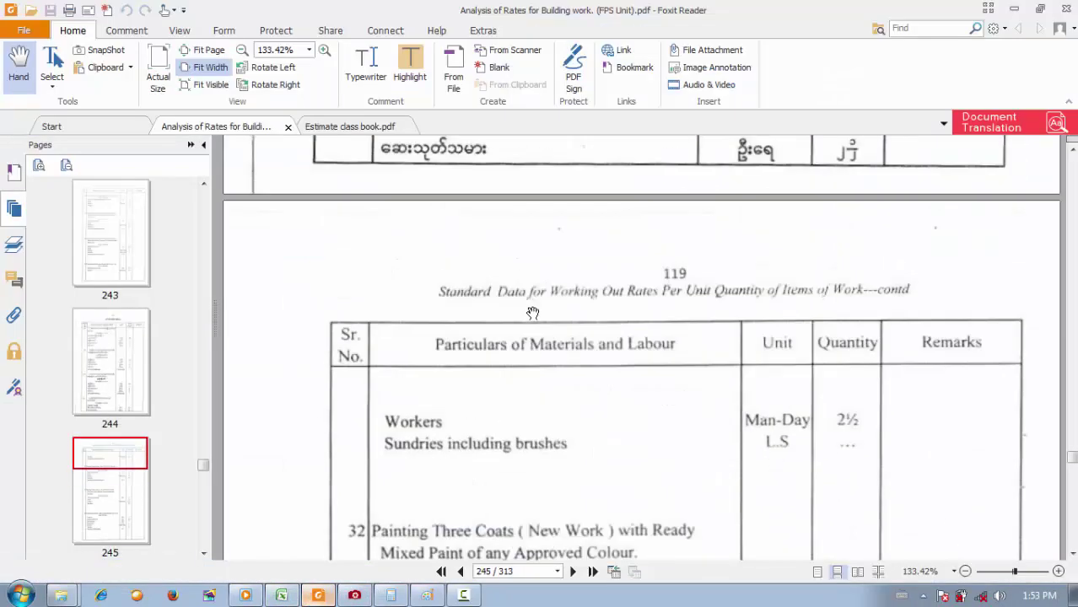
scroll(532, 313, "up", 5)
left_click_drag(204, 467, 208, 190)
scroll(104, 396, "down", 3)
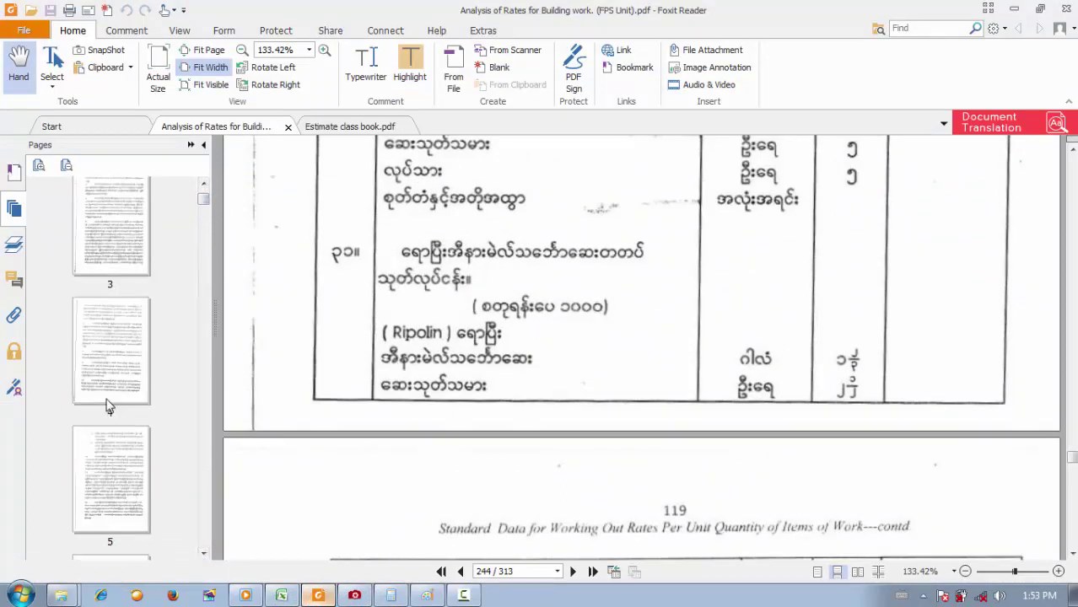
left_click(106, 459)
scroll(114, 421, "down", 2)
left_click(118, 411)
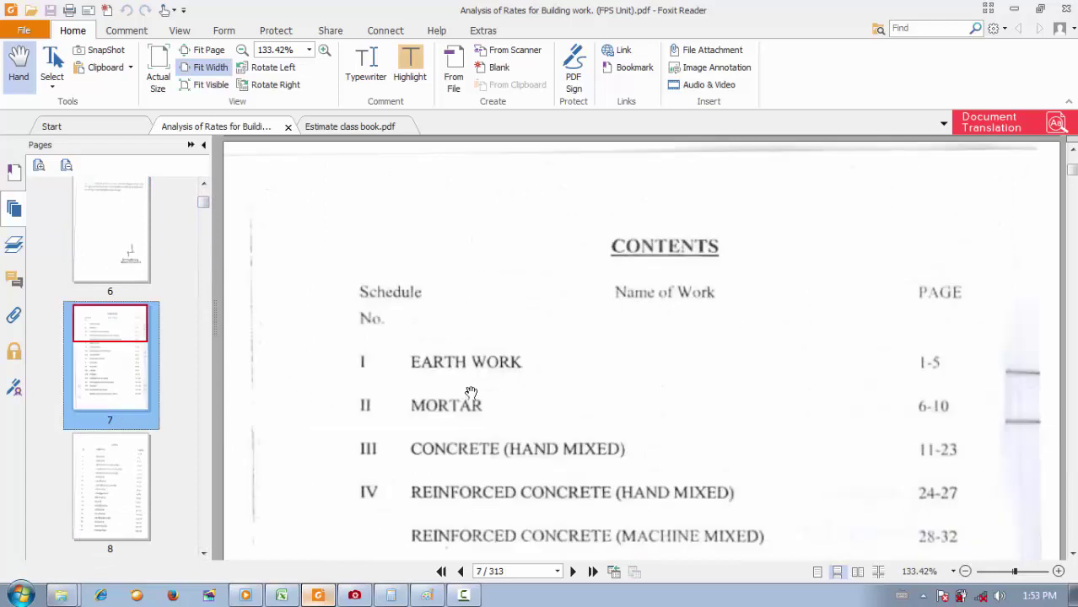
scroll(553, 409, "down", 6)
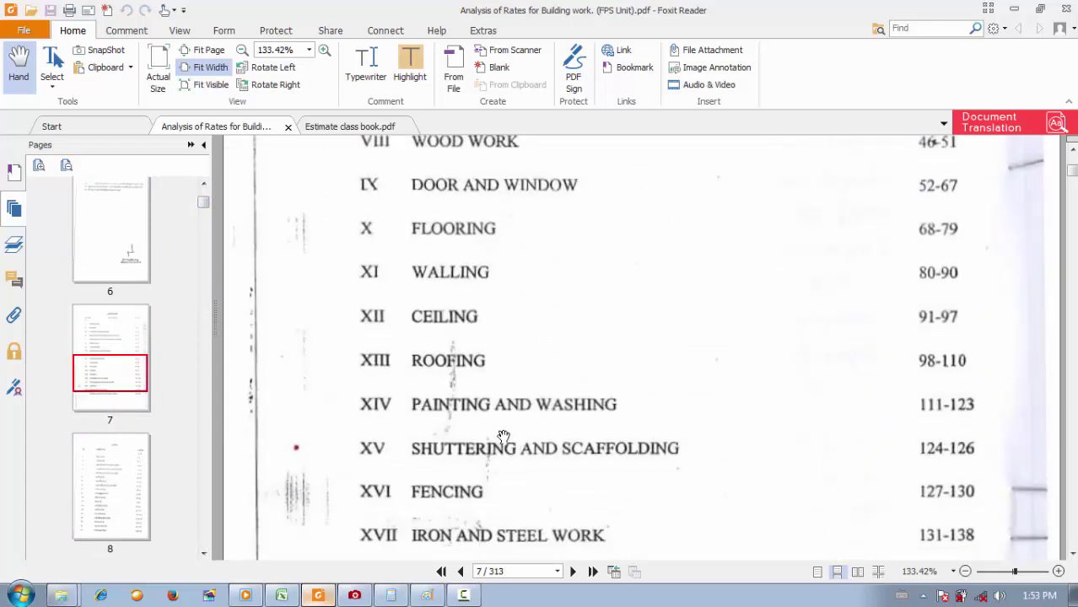
scroll(506, 447, "down", 2)
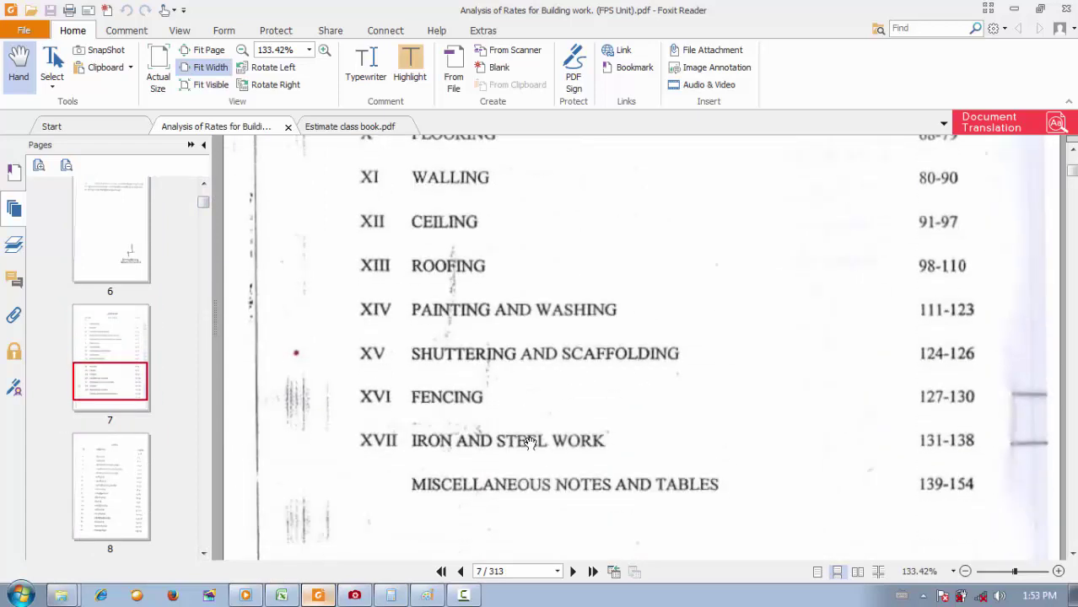
scroll(524, 440, "up", 1)
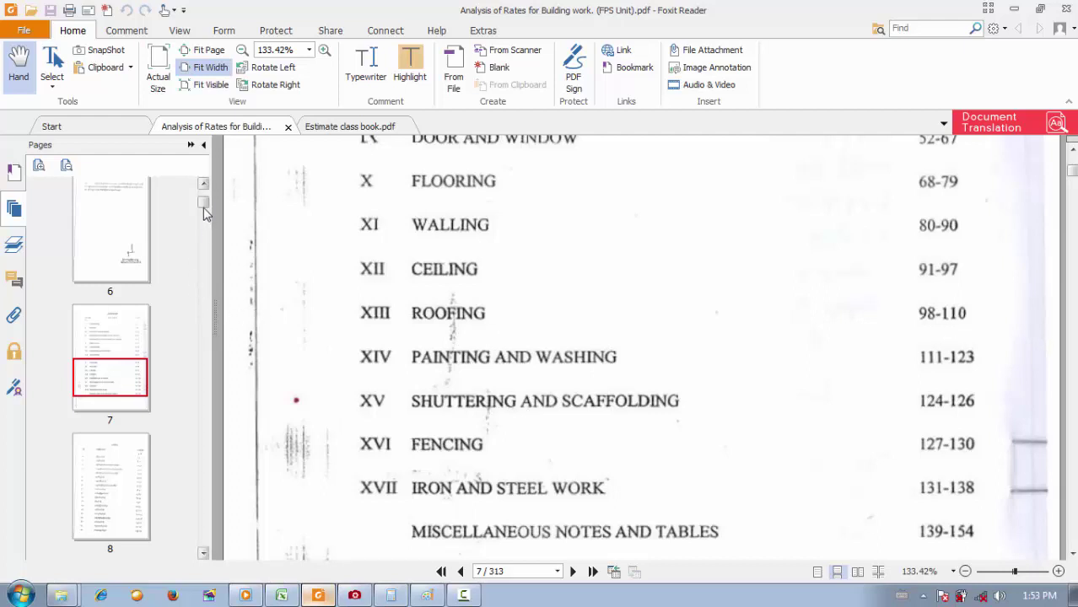
Go to the roofing section of the PDF and look through its standard data pages 104 to 107 for gutter work entries.
left_click_drag(203, 207, 197, 444)
left_click(103, 447)
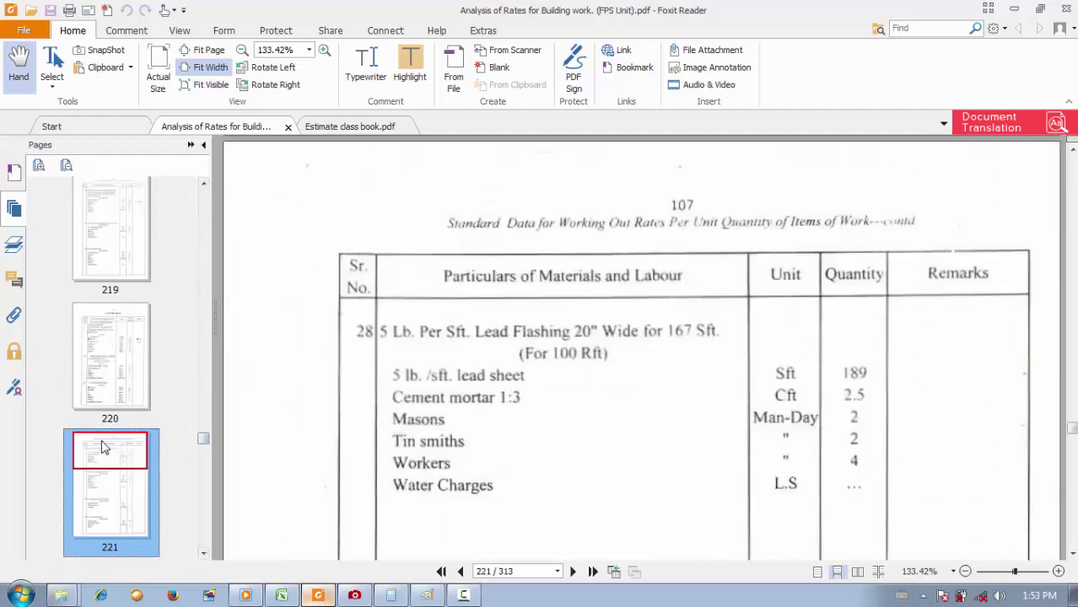
scroll(106, 404, "up", 5)
left_click(111, 308)
scroll(119, 314, "up", 2)
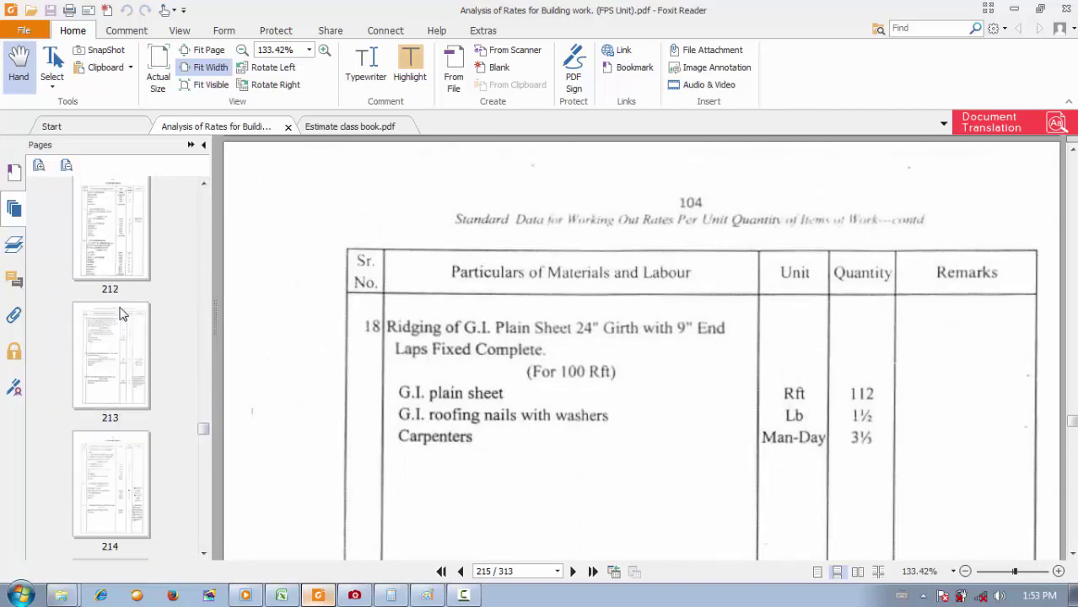
scroll(120, 313, "up", 15)
scroll(416, 386, "down", 10)
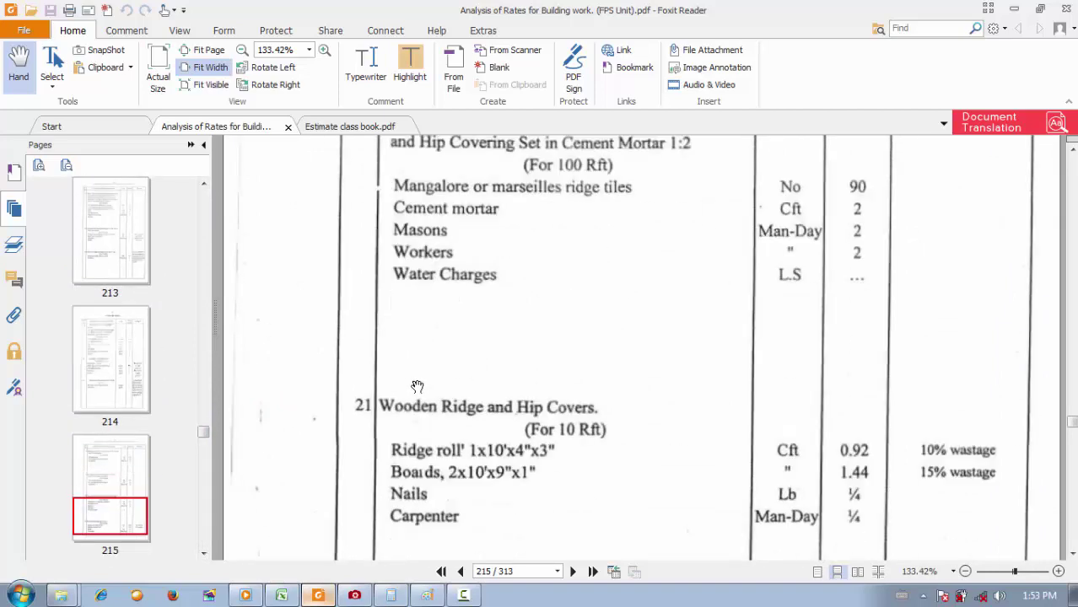
scroll(416, 387, "down", 15)
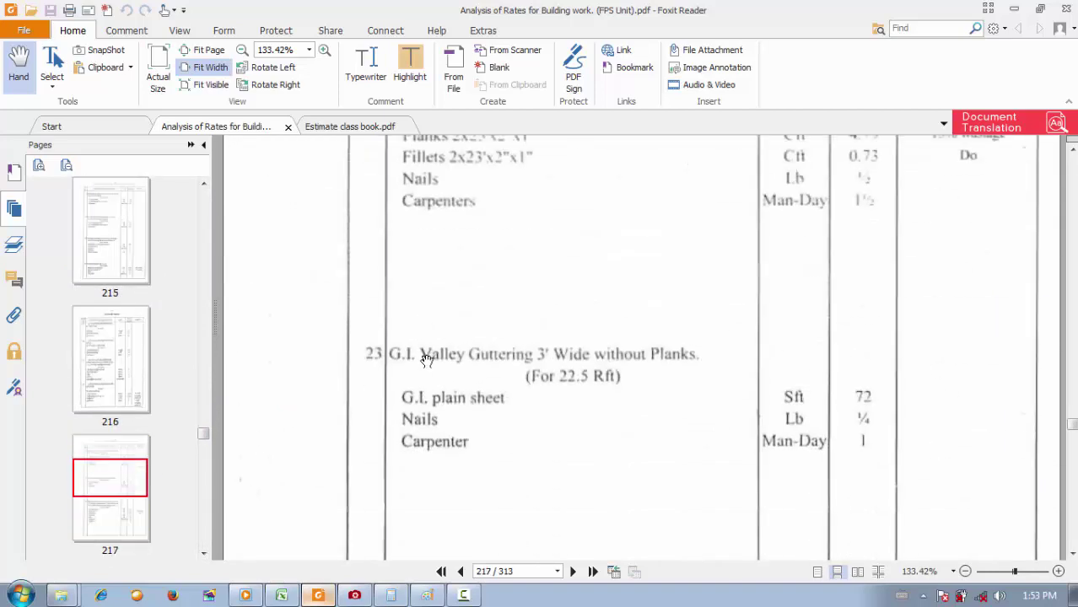
scroll(426, 360, "up", 5)
scroll(426, 360, "down", 15)
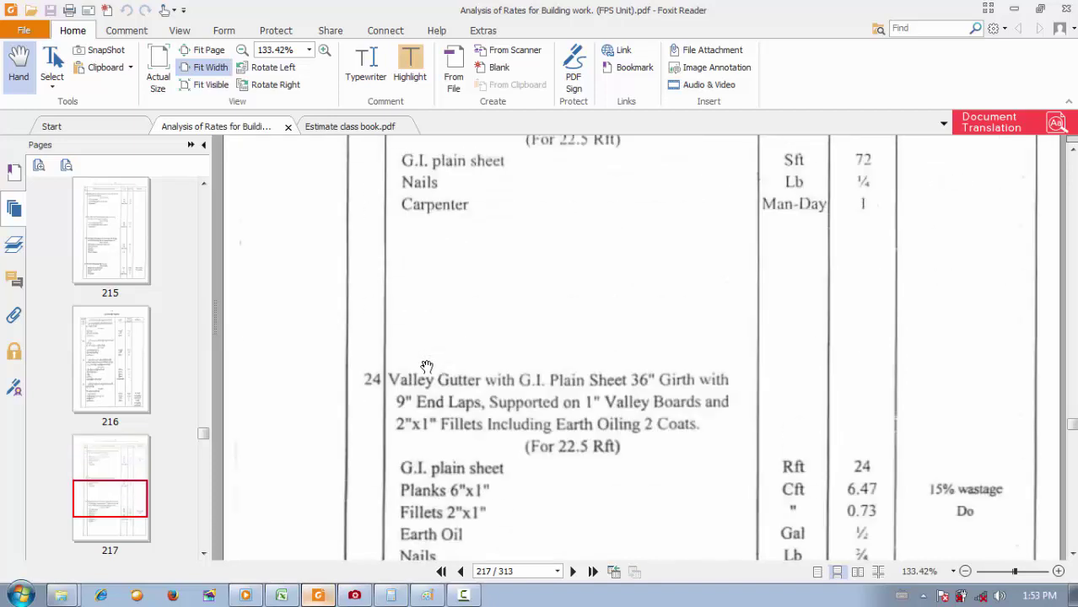
scroll(426, 364, "down", 20)
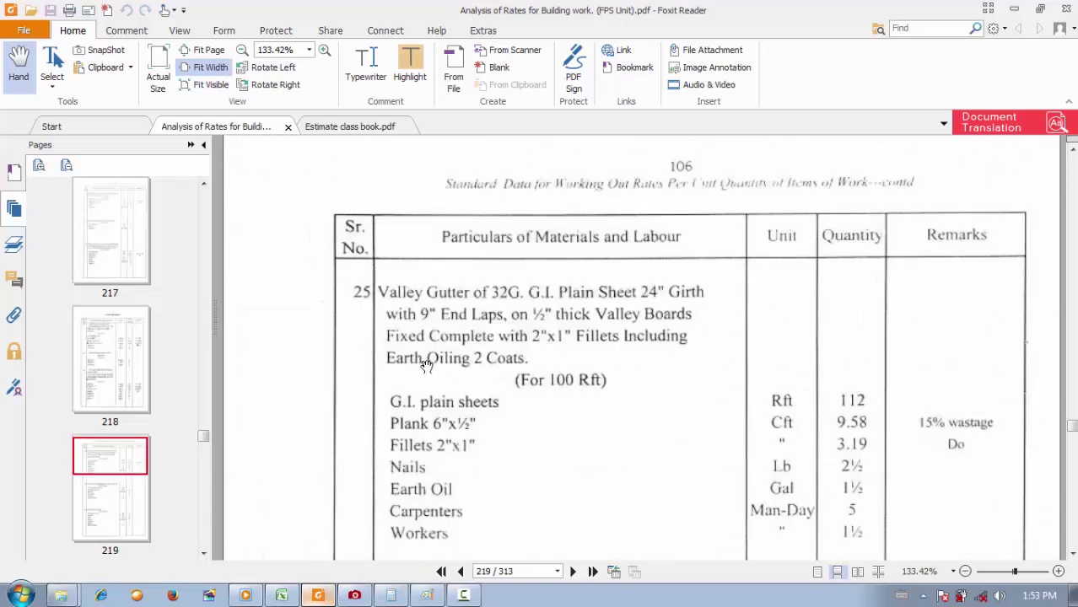
scroll(429, 366, "down", 15)
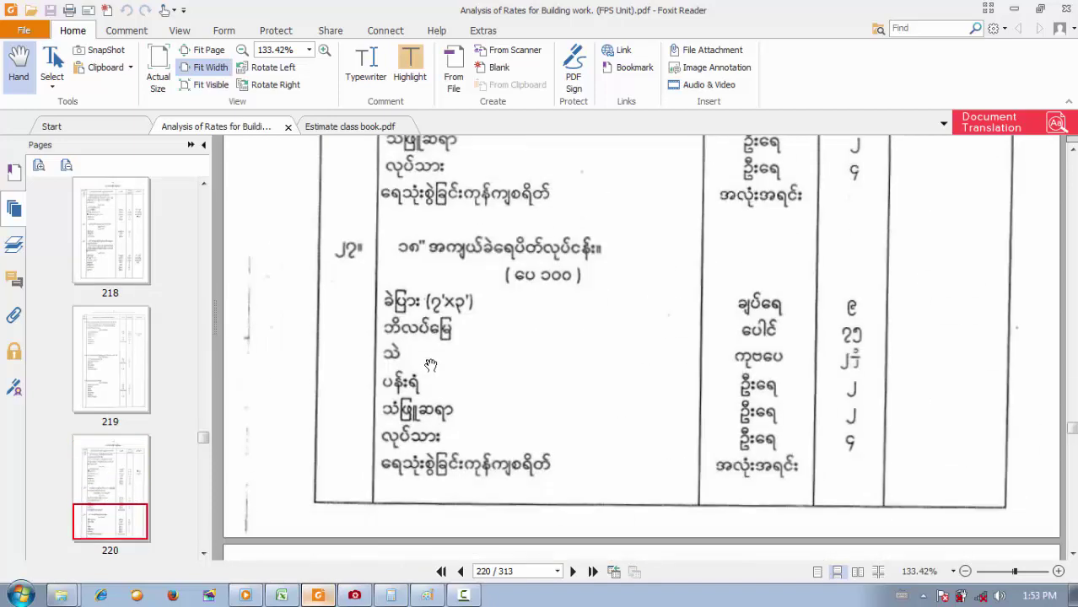
scroll(430, 365, "down", 10)
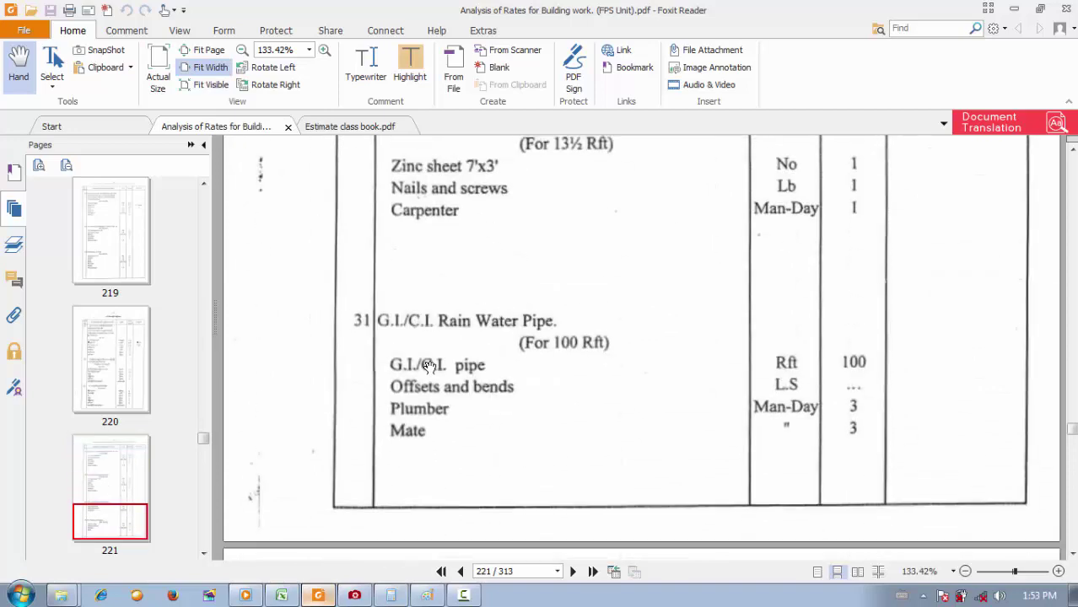
Reread items 28 to 31 on page 107 of the rates PDF, covering flashing and rain water pipe, for gutter data.
scroll(430, 366, "up", 3)
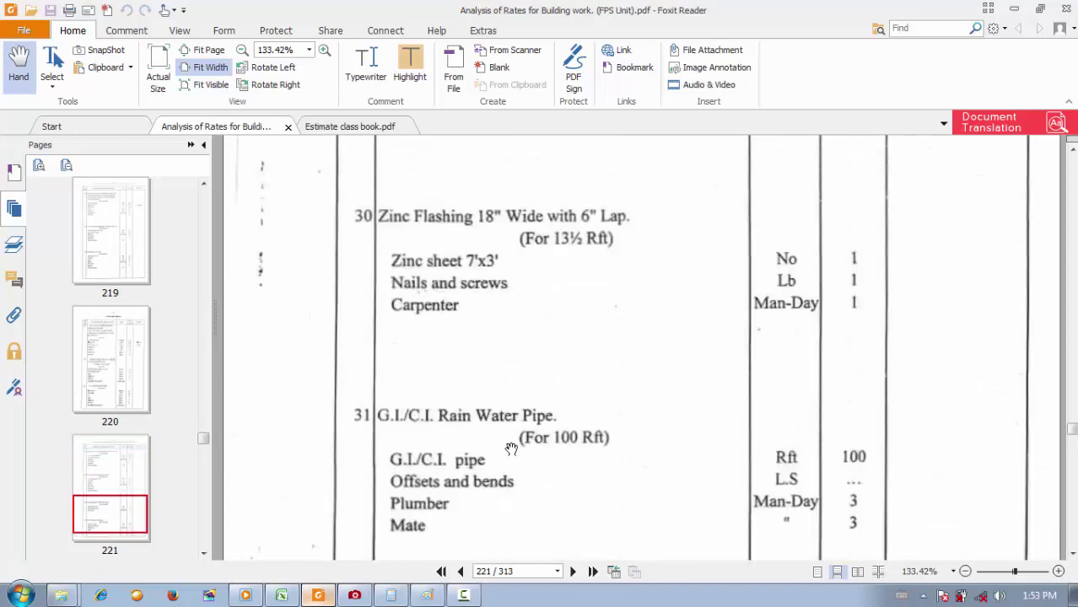
scroll(508, 446, "up", 3)
scroll(502, 442, "up", 5)
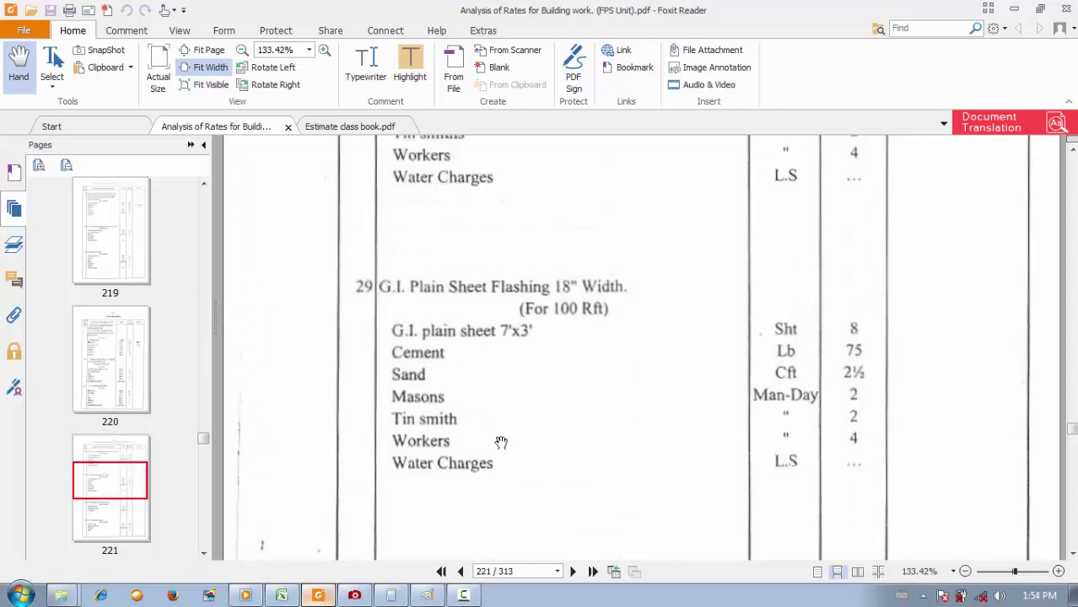
scroll(506, 443, "up", 3)
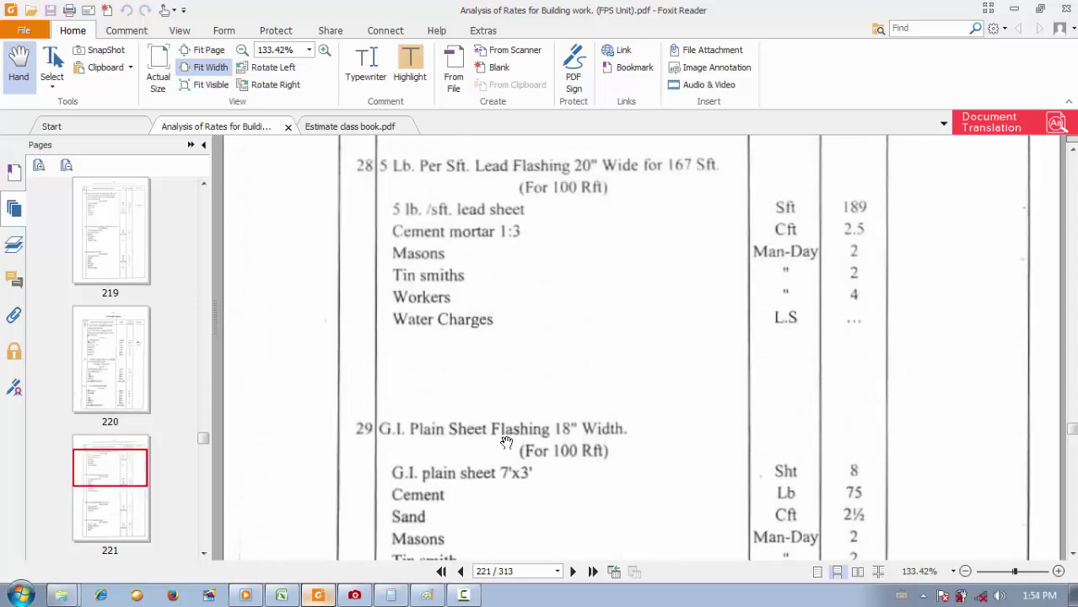
scroll(506, 443, "down", 3)
scroll(505, 443, "down", 2)
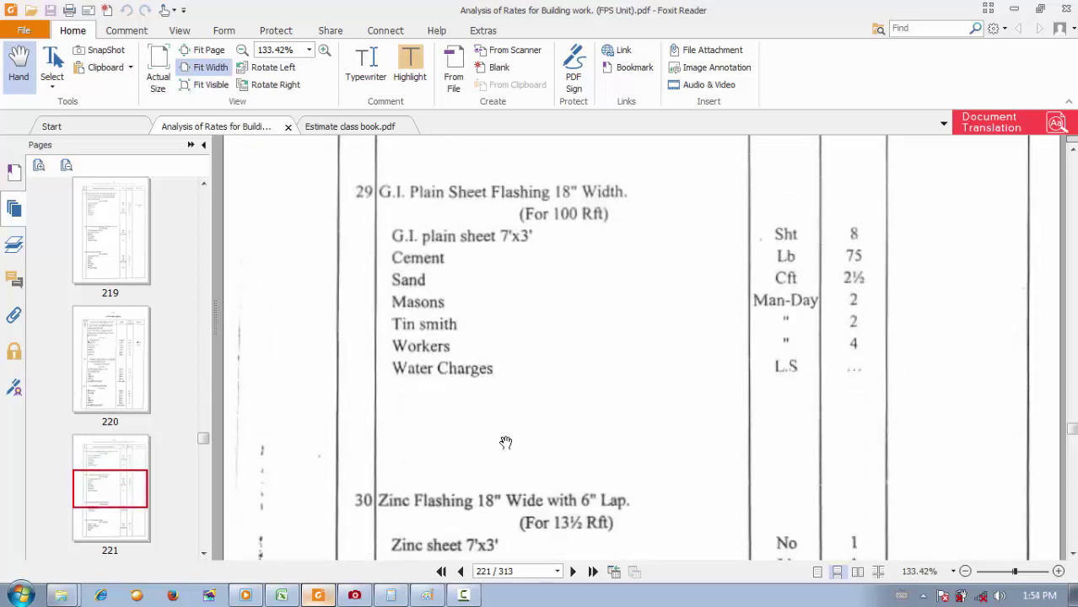
scroll(505, 442, "down", 9)
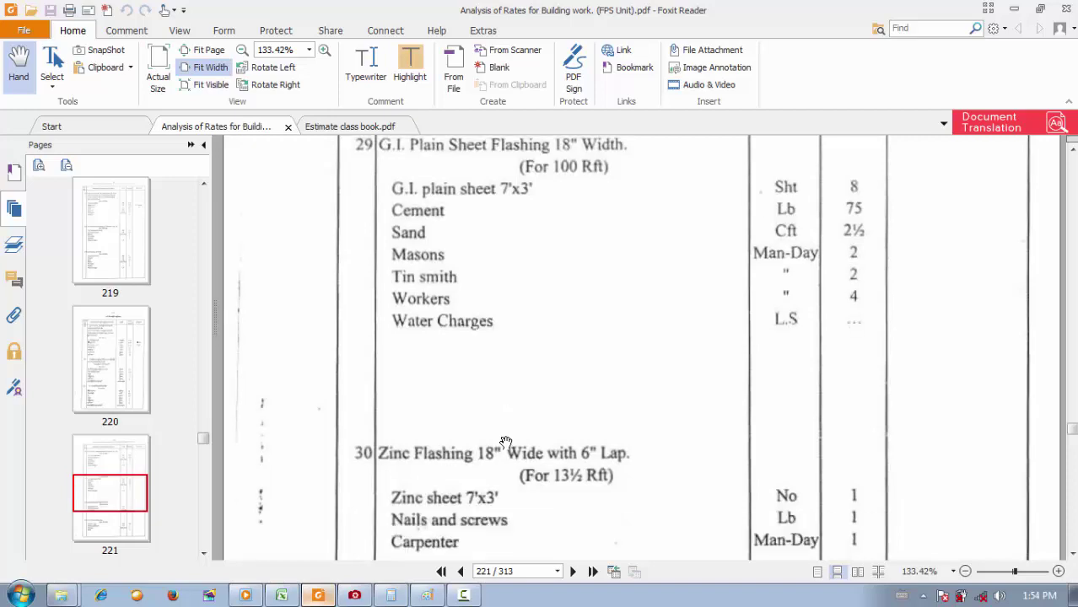
scroll(505, 439, "down", 7)
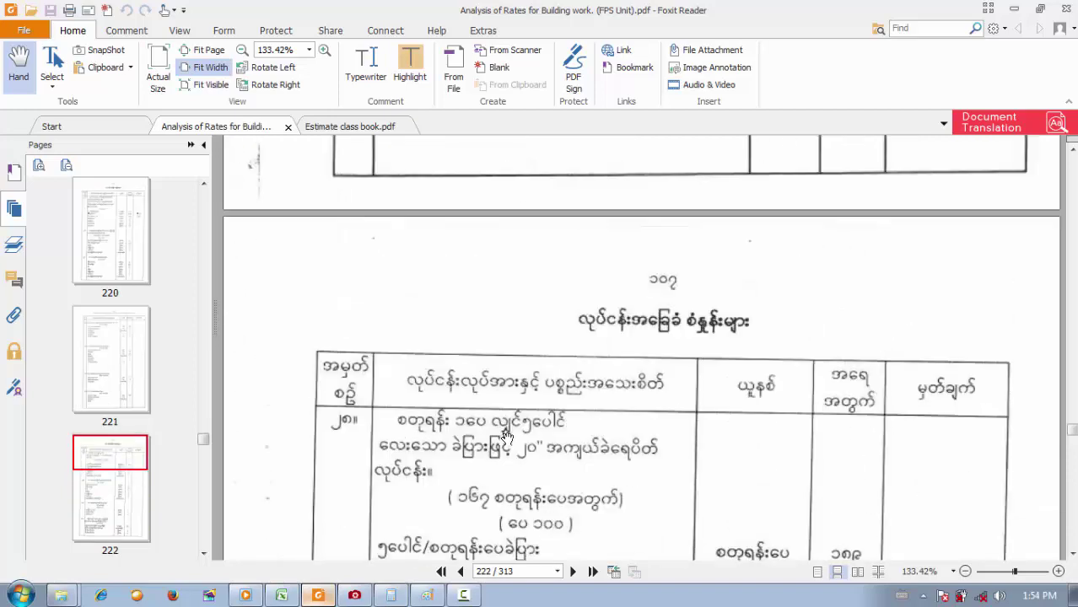
scroll(506, 439, "up", 11)
Look through the remaining roofing entries of the PDF, from item 32 on page 108 to the roof tile data, for gutter work.
scroll(510, 439, "down", 17)
scroll(513, 439, "down", 20)
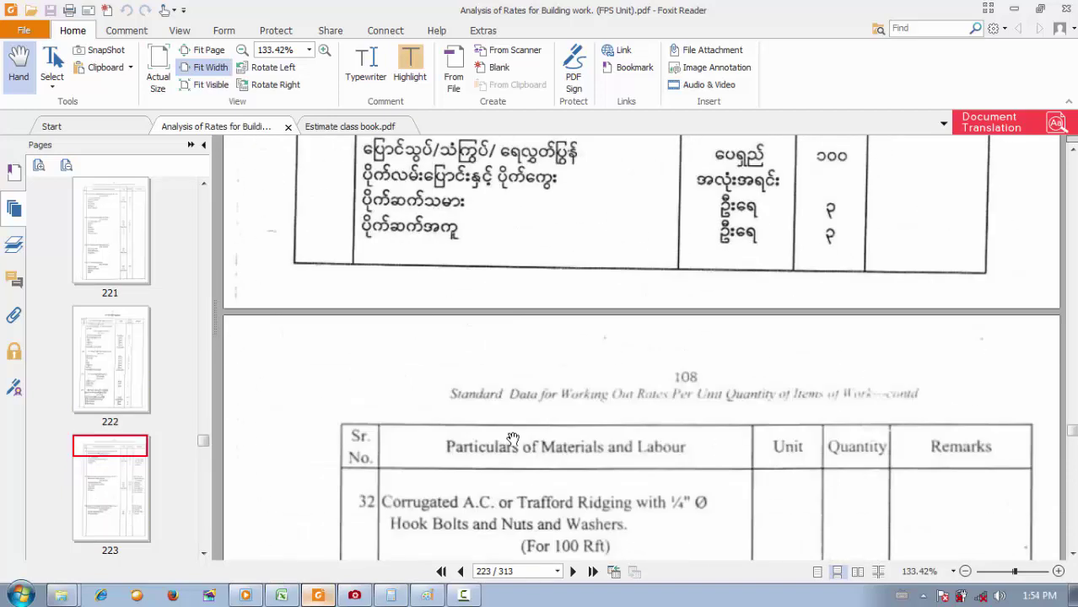
scroll(513, 439, "down", 20)
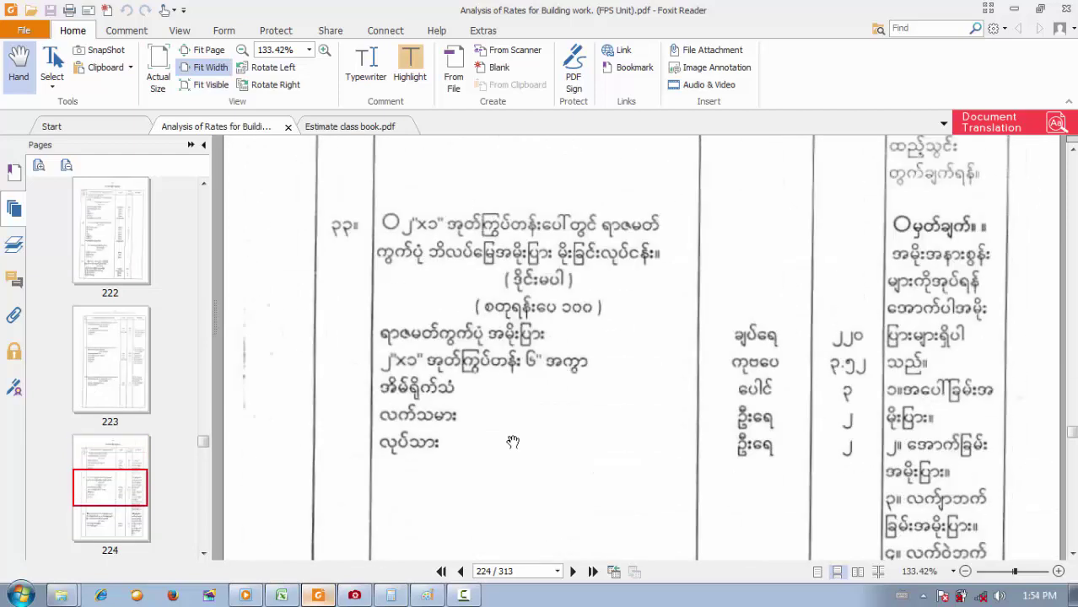
scroll(513, 446, "down", 19)
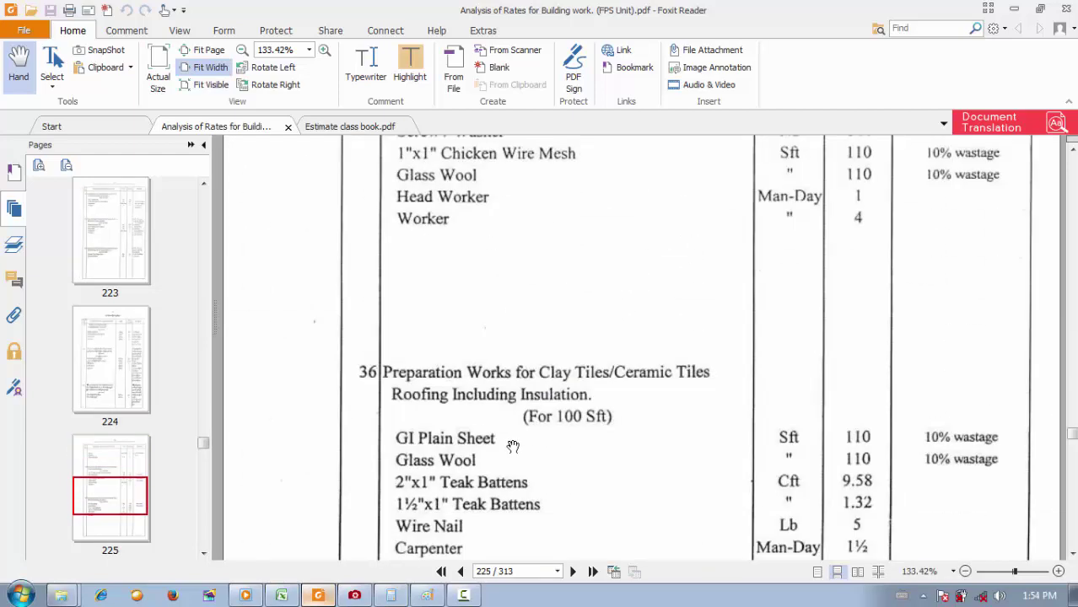
scroll(516, 445, "up", 7)
scroll(515, 446, "up", 4)
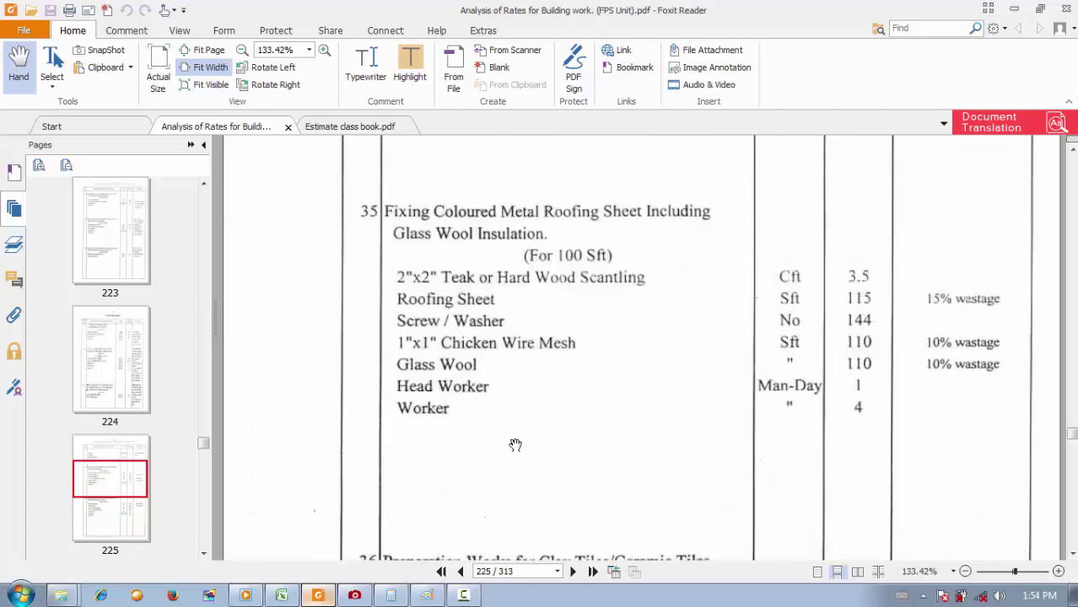
scroll(515, 445, "down", 12)
scroll(516, 447, "down", 20)
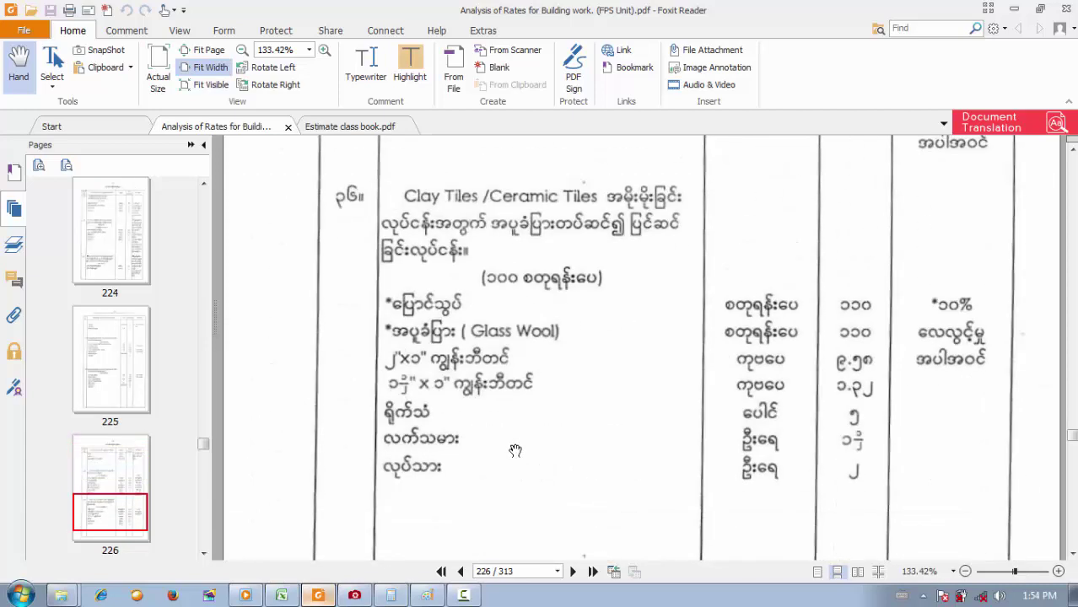
scroll(517, 445, "up", 20)
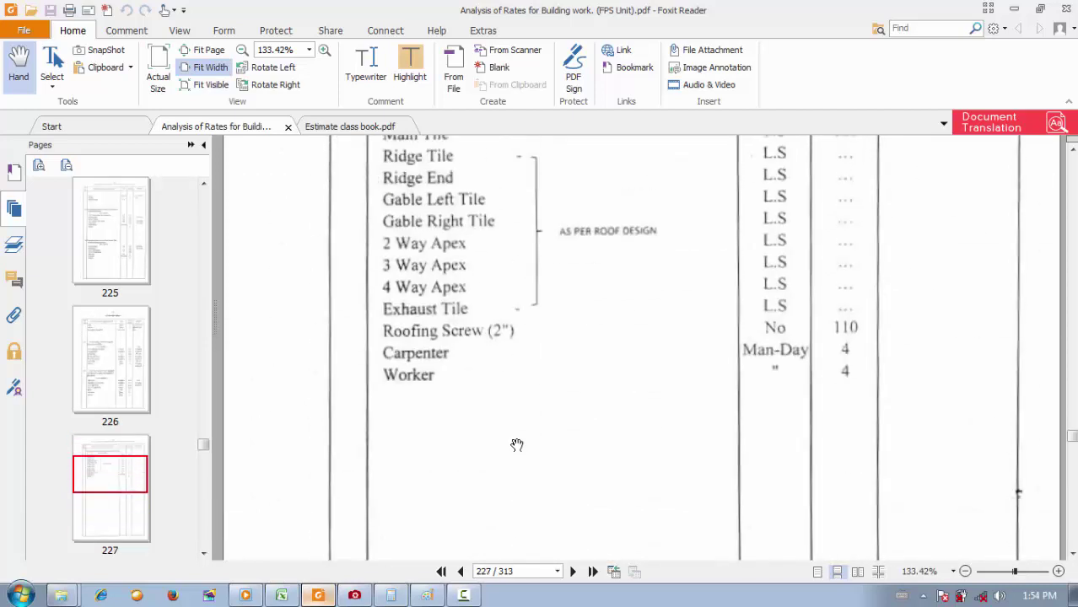
Switch to the Excel estimate and copy the Material & Labour heading from B179 to B186 under the gutter item.
left_click(282, 594)
left_click(225, 401)
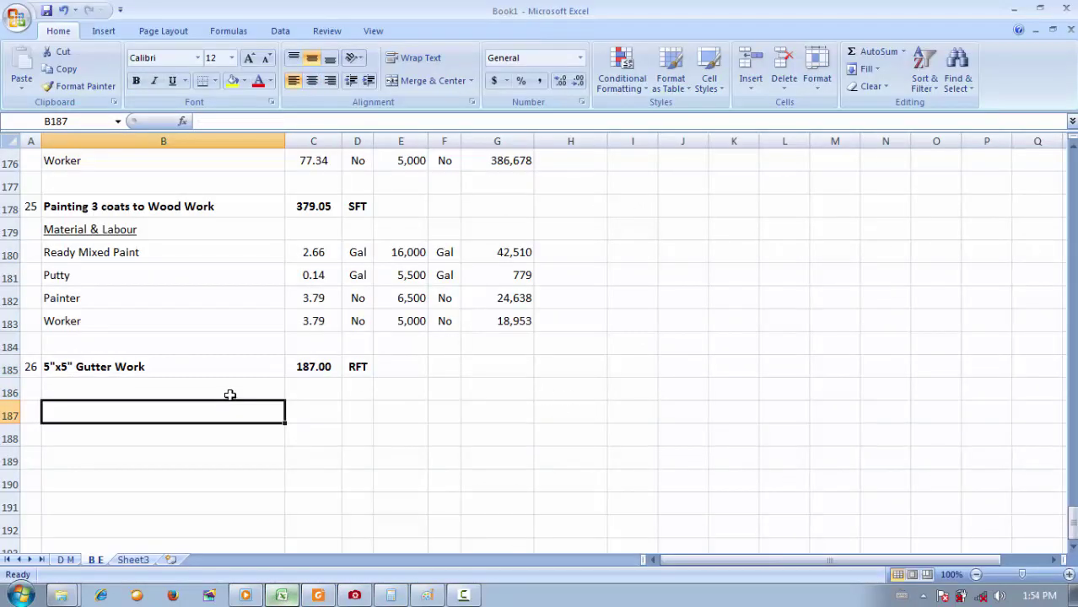
left_click(161, 233)
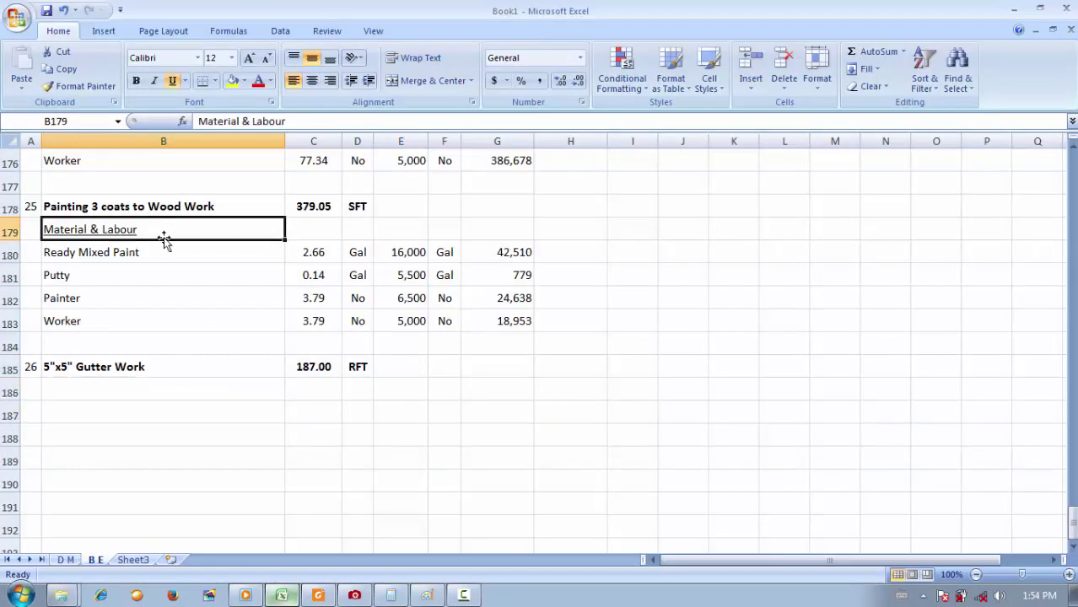
key("ctrl+c")
left_click(250, 412)
left_click(226, 394)
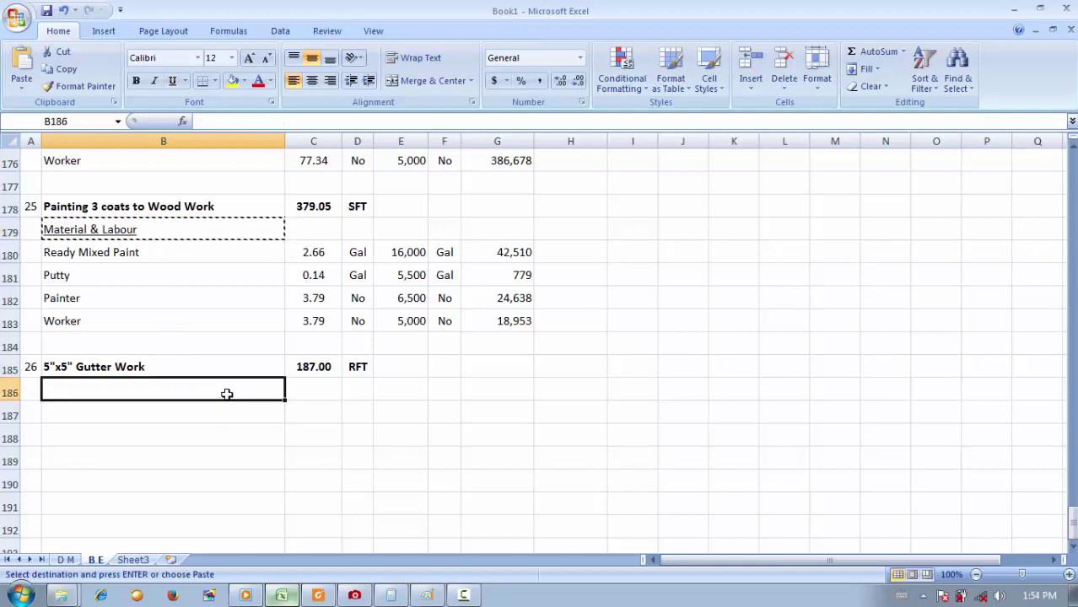
key("ctrl+v")
Enter 5"x5" PVC Gutter as the first material of the gutter work in B187.
left_click(224, 413)
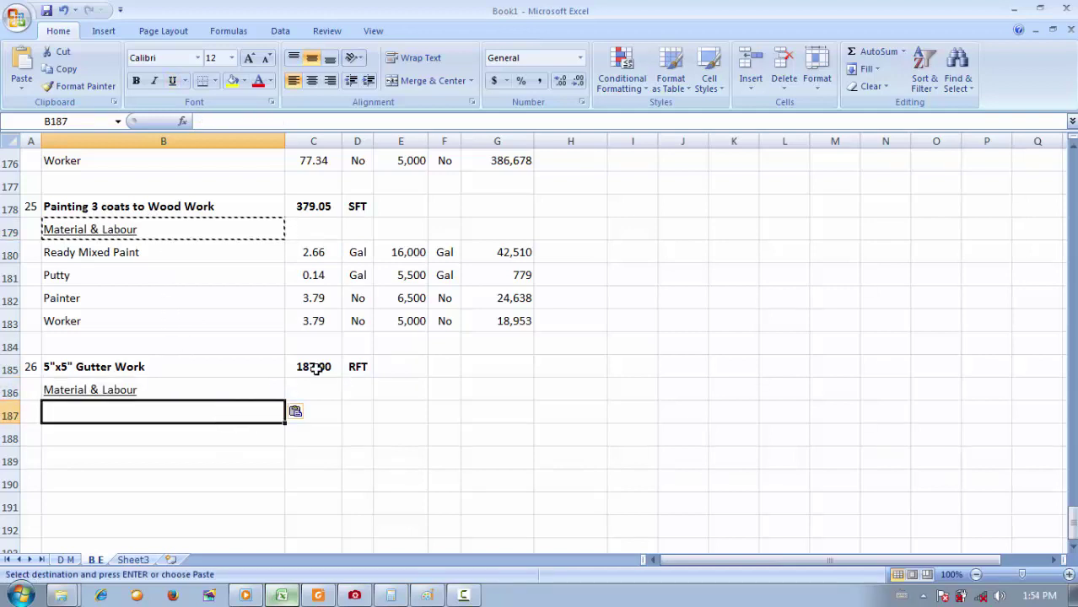
type("5\"x5")
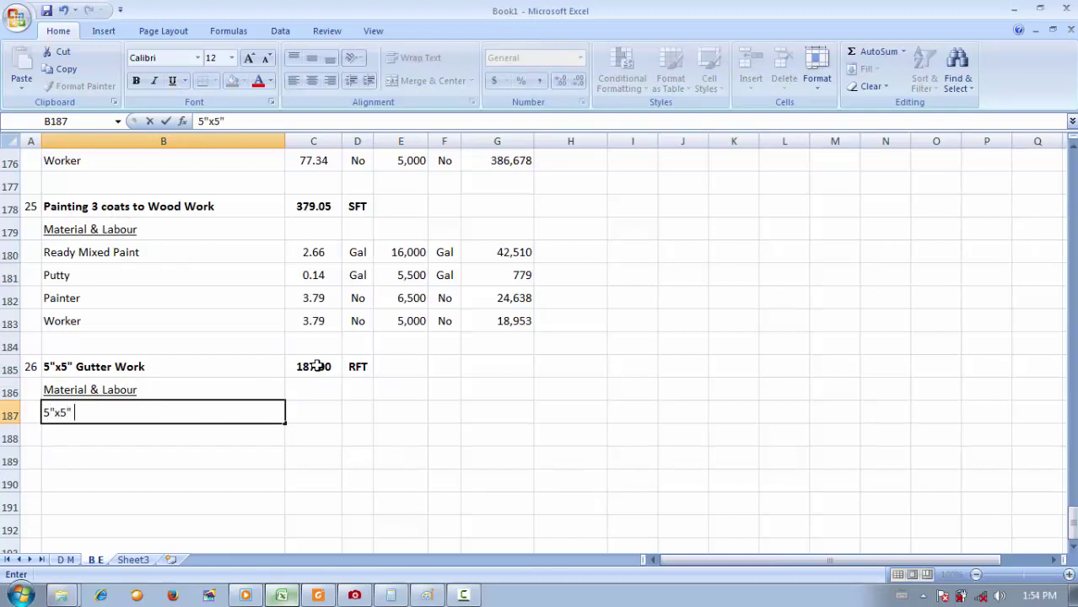
type("\" PVC Gutter")
key("Tab")
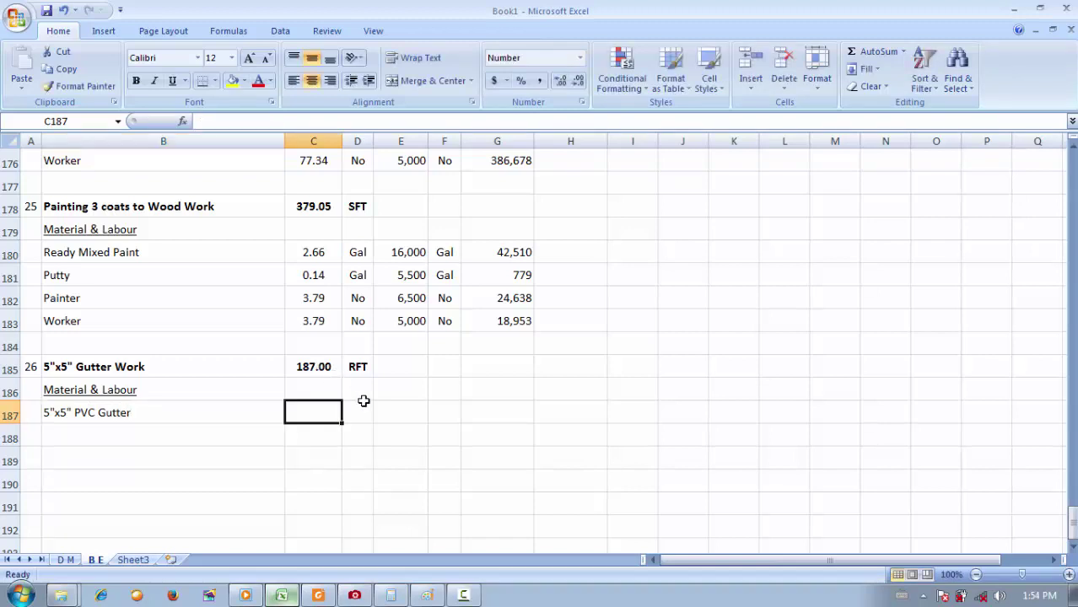
Calculate the PVC gutter quantity with 5% wastage in C187 using the formula =(C185*5/100)+C185.
type("=")
left_click(297, 365)
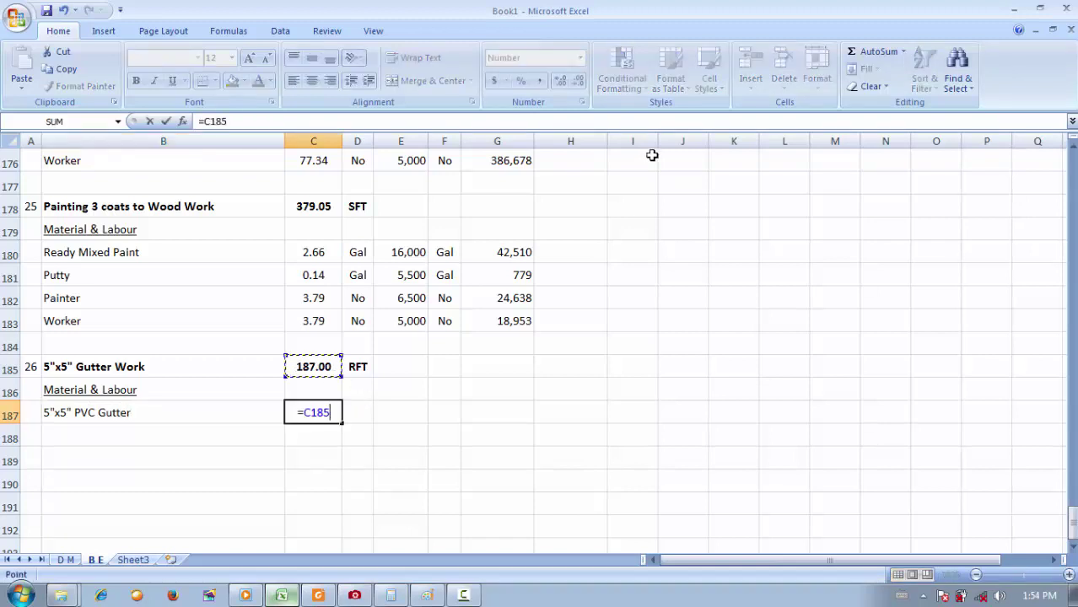
left_click(352, 119)
type("*5/100")
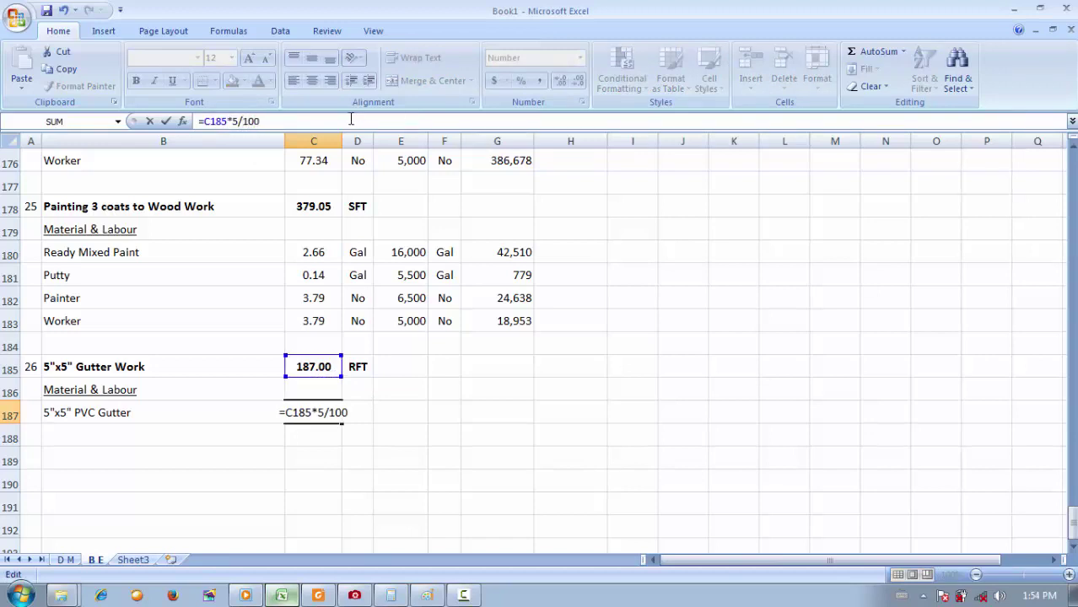
type(")")
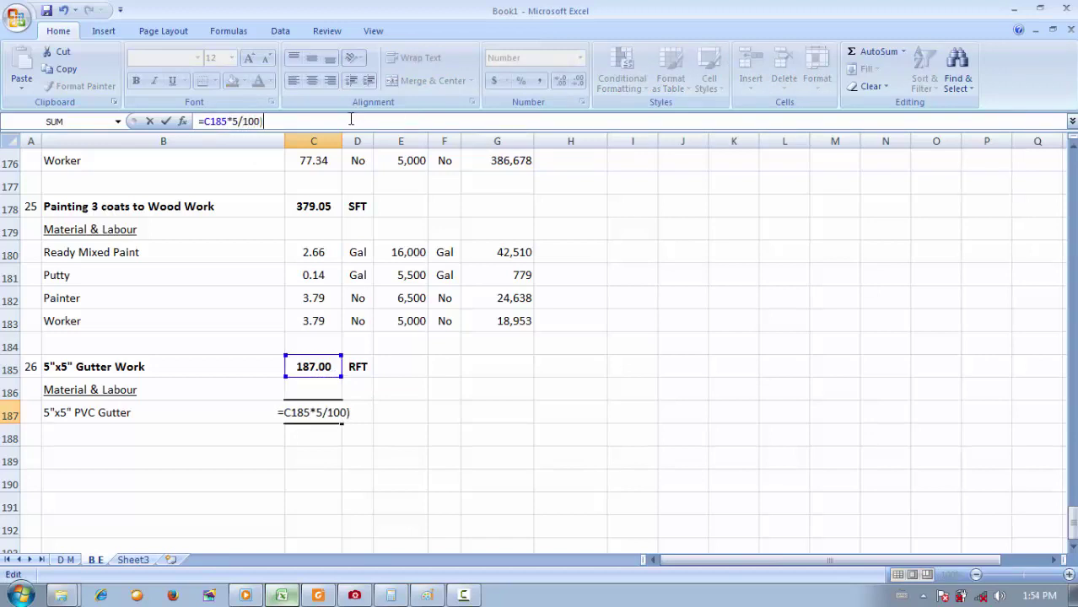
left_click(205, 120)
type("(")
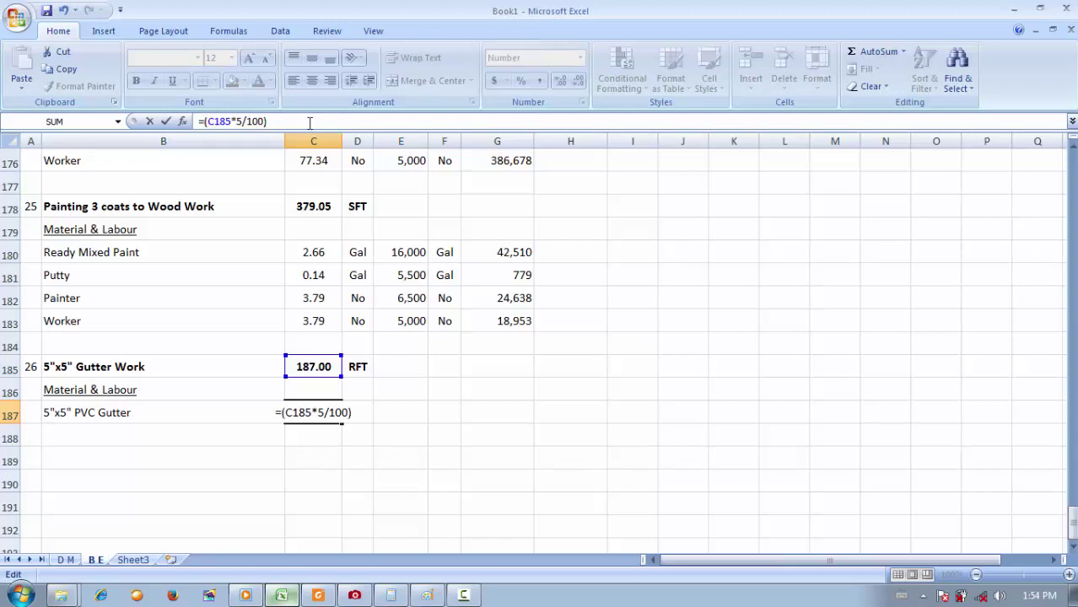
type("+")
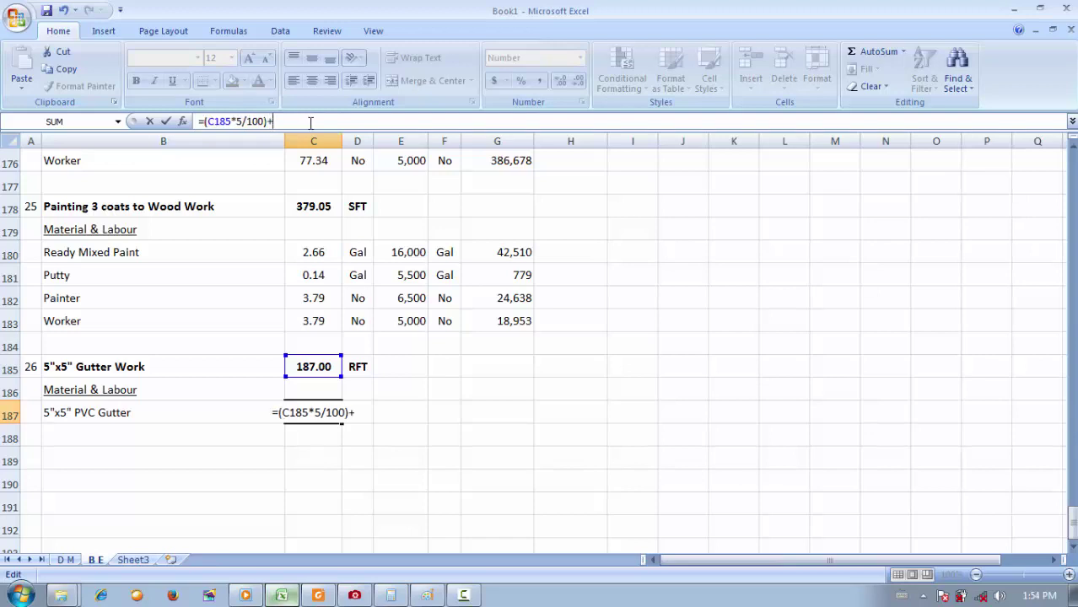
left_click(327, 362)
key("Return")
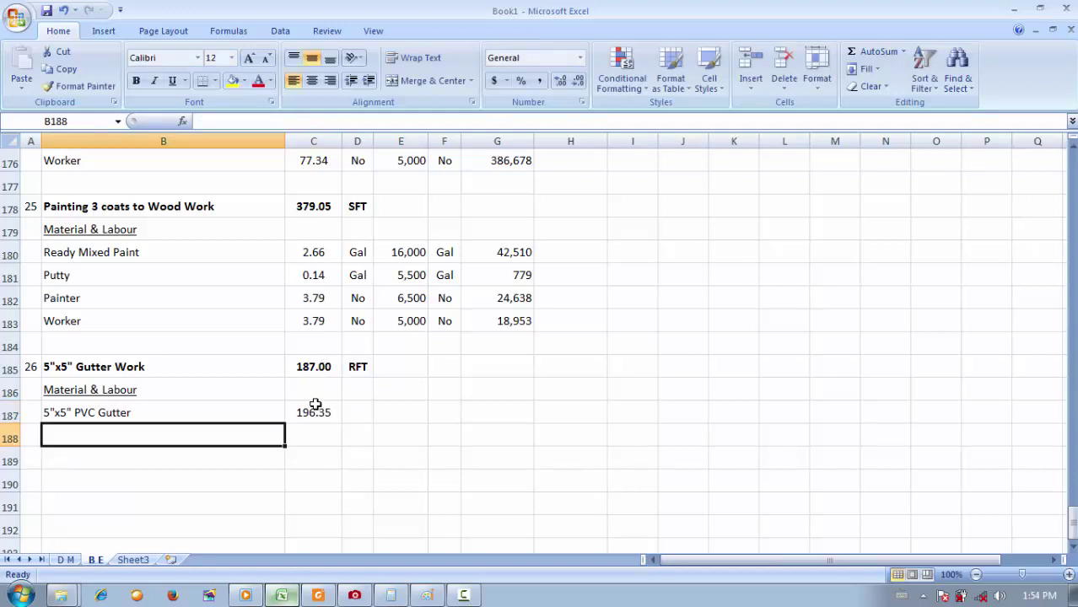
Enter RFT as the PVC gutter's unit in D187 and check its quantity formula against C185.
left_click(389, 410)
left_click(352, 412)
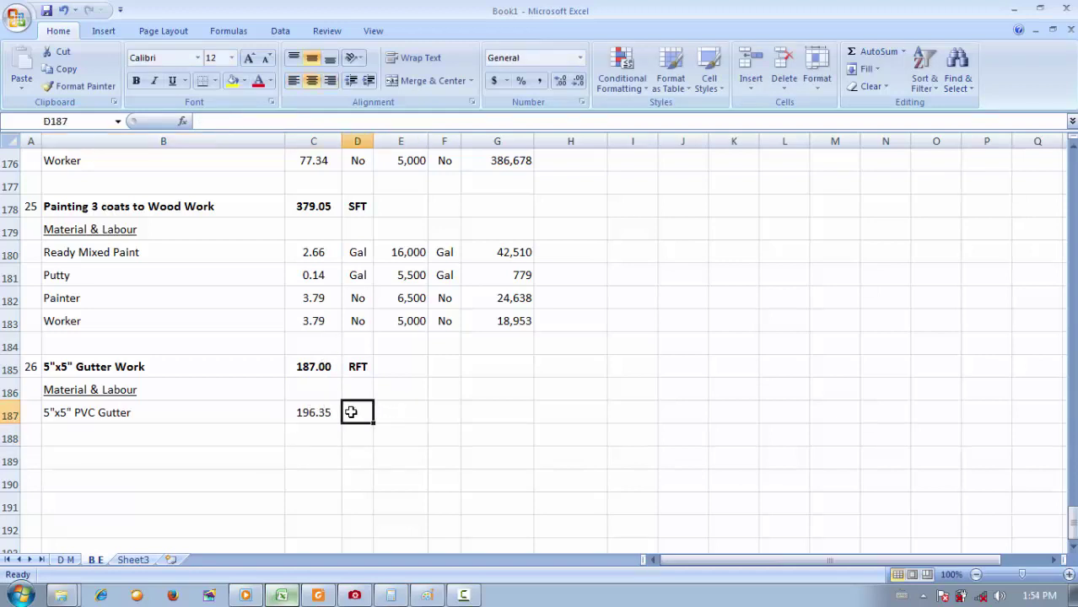
type("RFT")
key("Return")
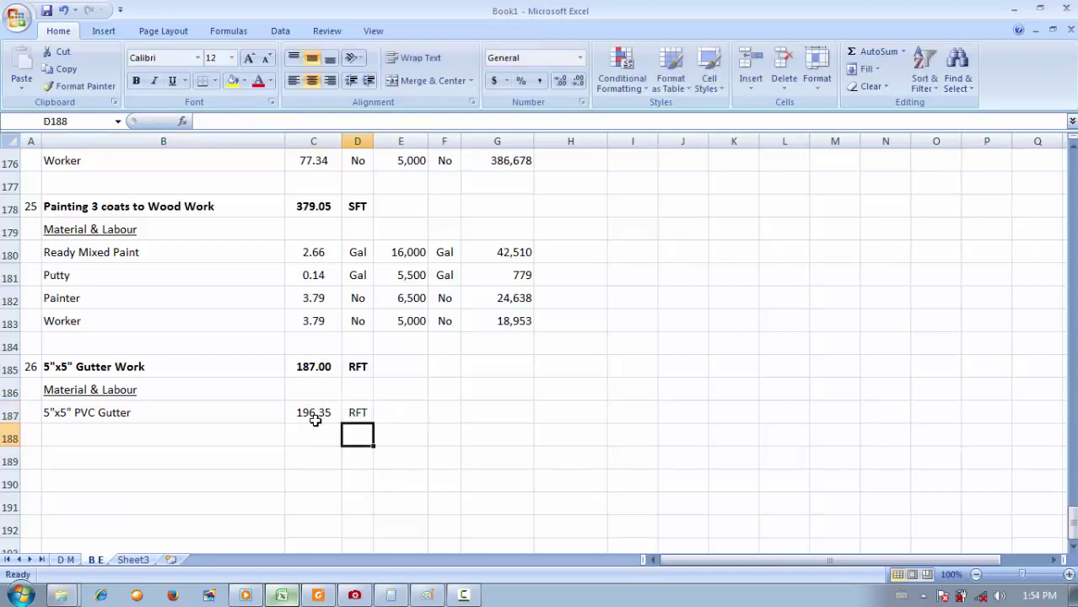
left_click(311, 414)
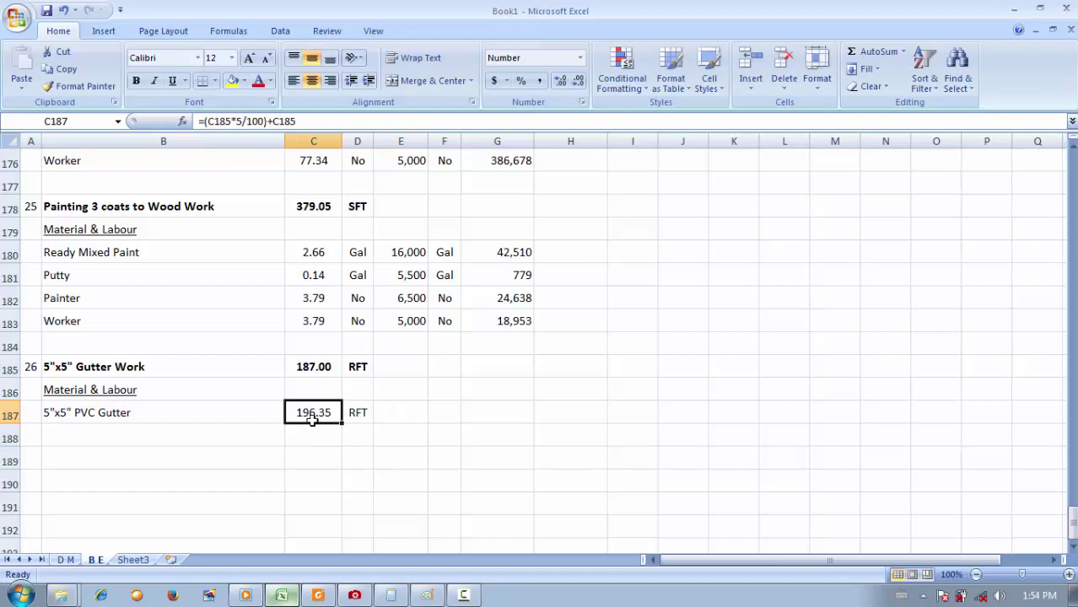
left_click(314, 368)
left_click(316, 409)
Enter Bracket as the second material of the gutter work in B188.
left_click(145, 432)
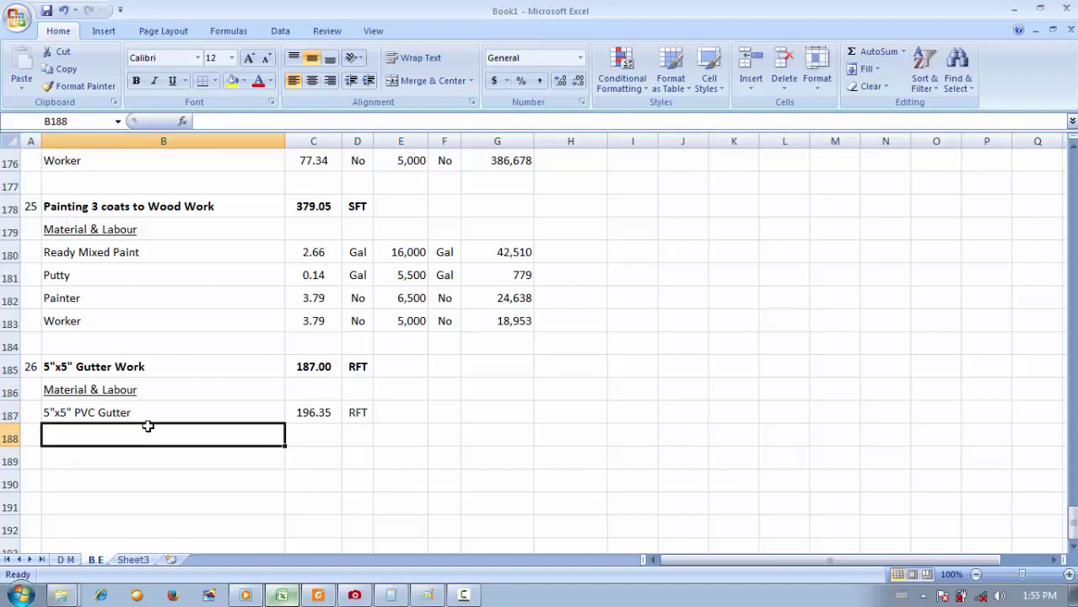
type("B")
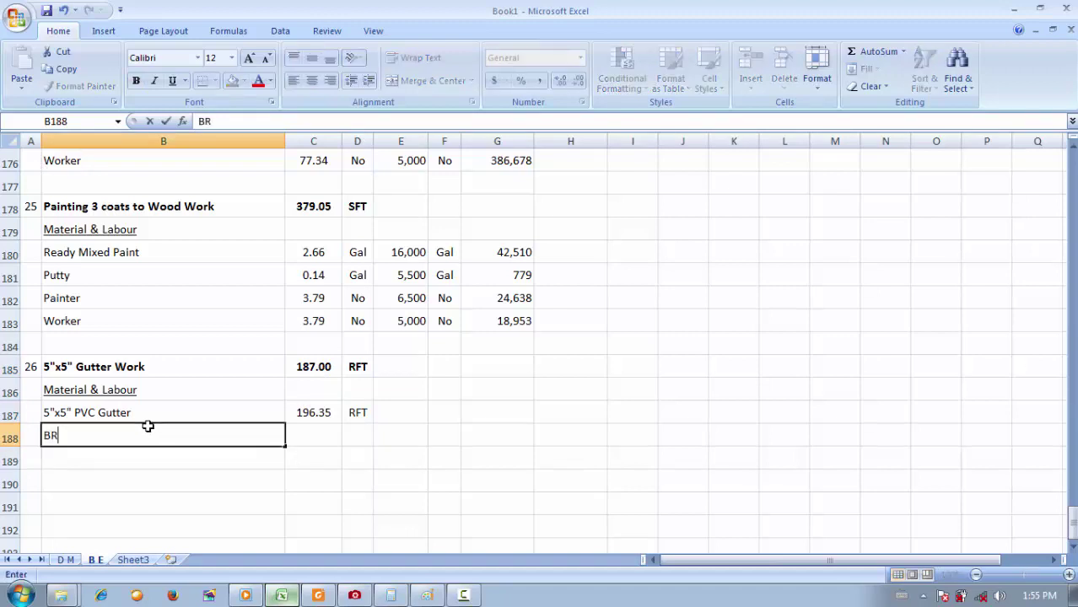
type("racket")
key("Return")
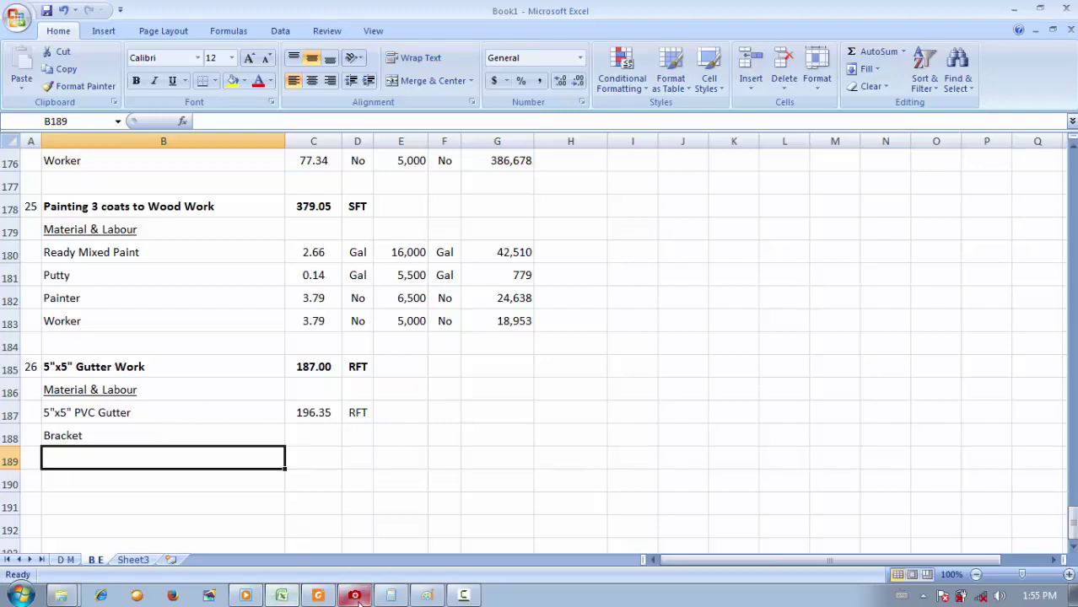
Switch to ACDSee Quick View, go to drawing IMG_20170219_0008 and enlarge the PVC gutter detail to read its bracket spacing note.
left_click(354, 595)
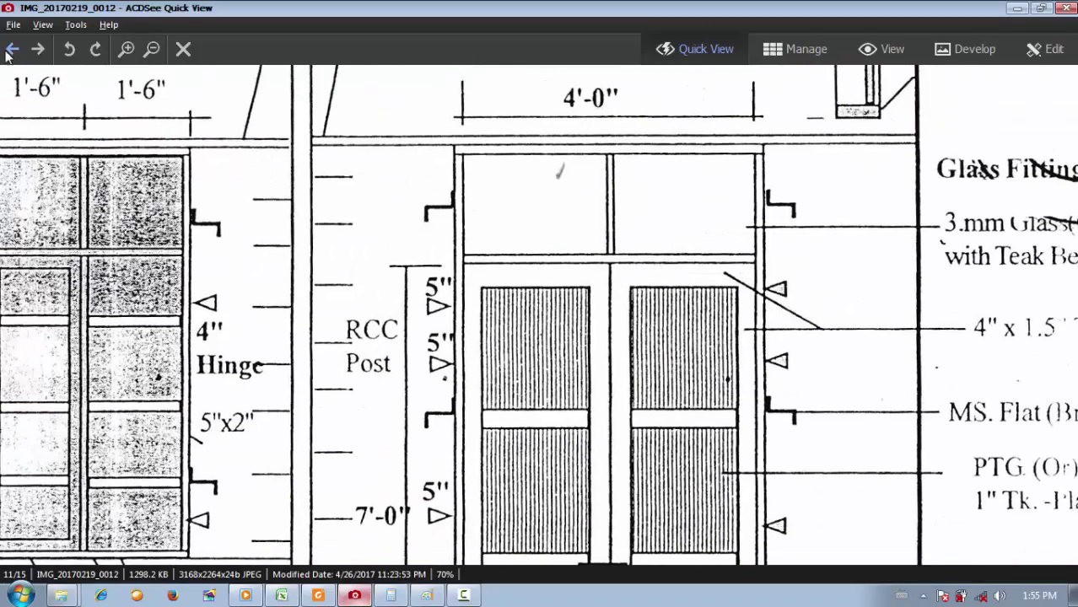
left_click(6, 53)
left_click(6, 52)
left_click(6, 52)
left_click(6, 53)
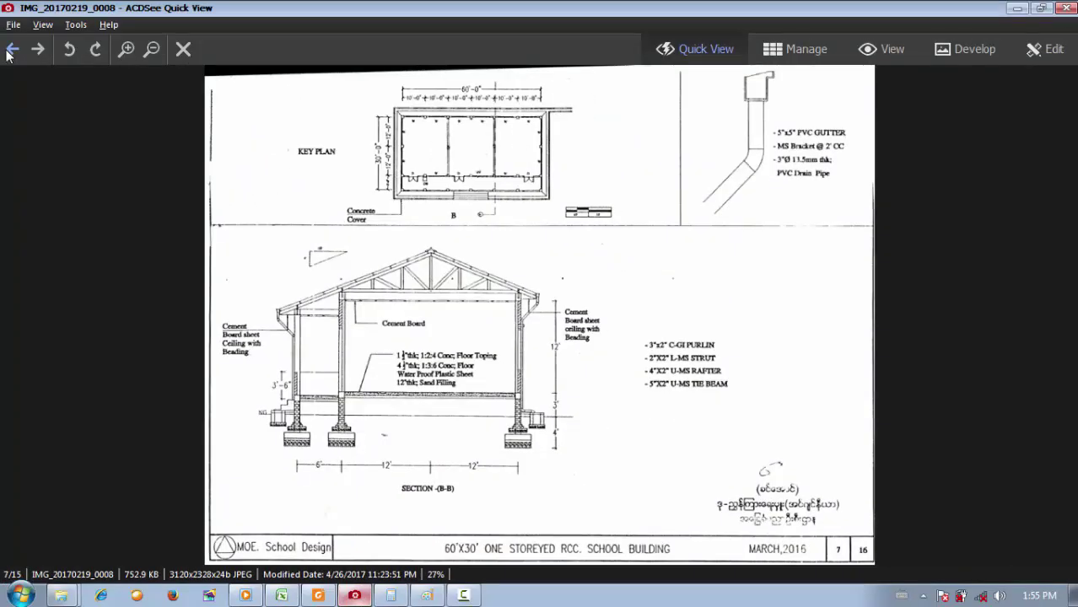
left_click(126, 49)
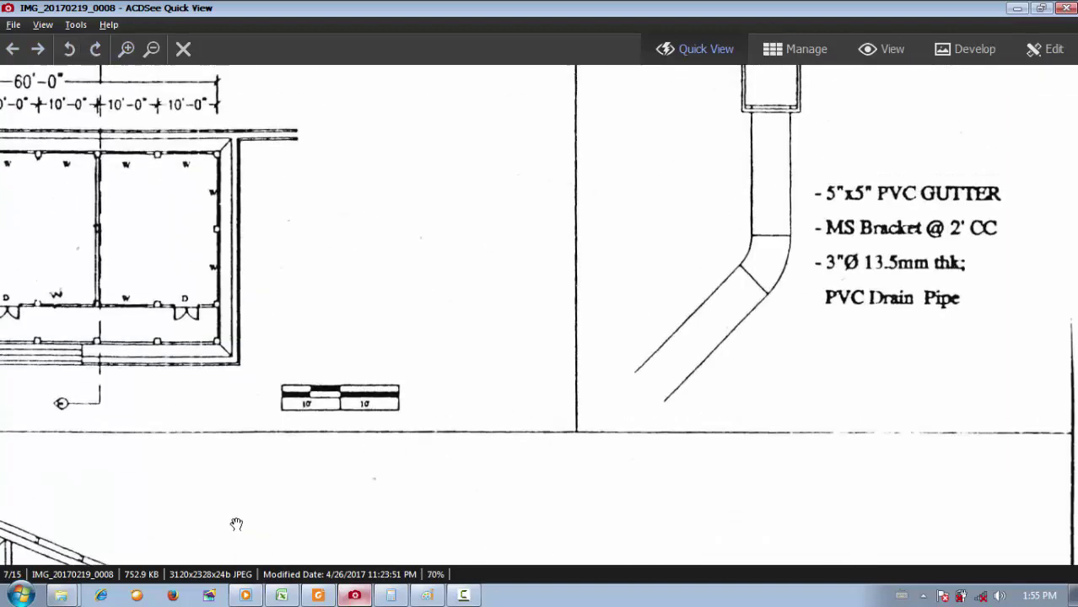
left_click_drag(355, 472, 217, 551)
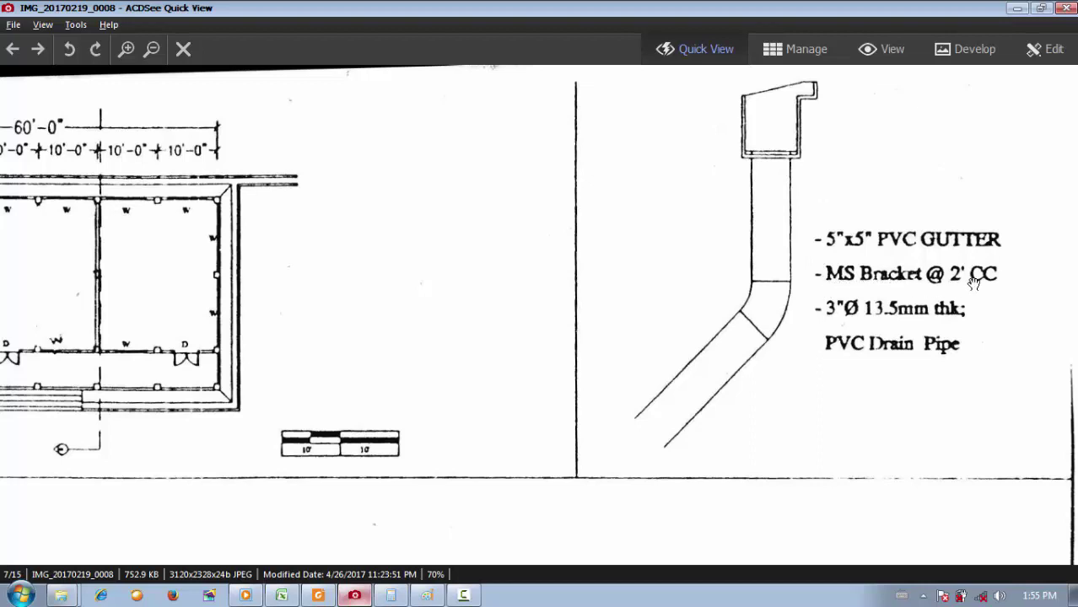
Switch to the Book1 Excel workbook and calculate the Bracket quantity in C188 with the formula =C185/2.
left_click(272, 602)
left_click(185, 436)
left_click(304, 437)
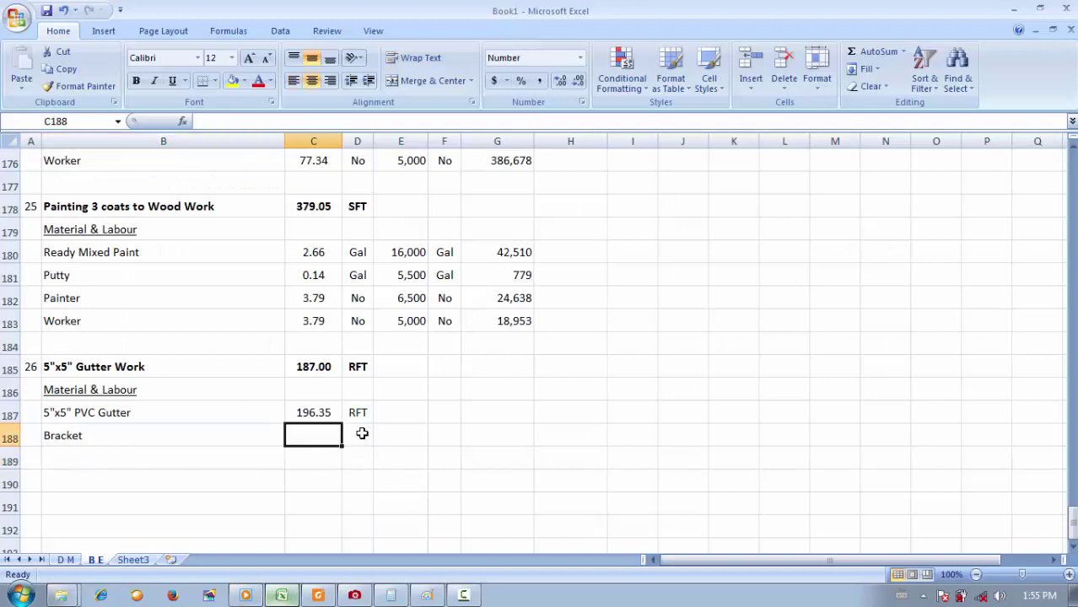
type("=")
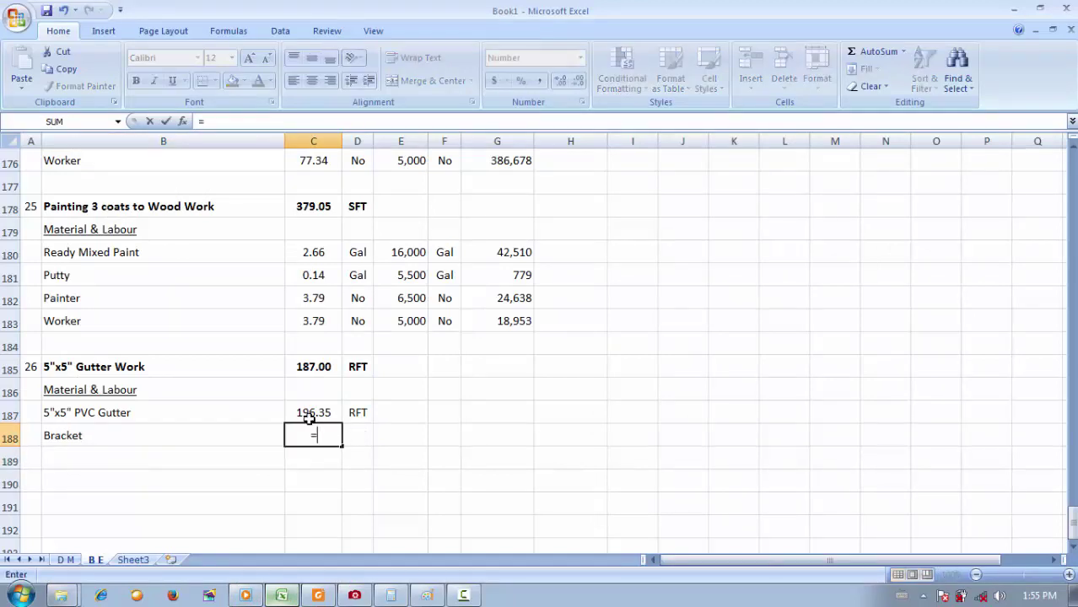
left_click(325, 365)
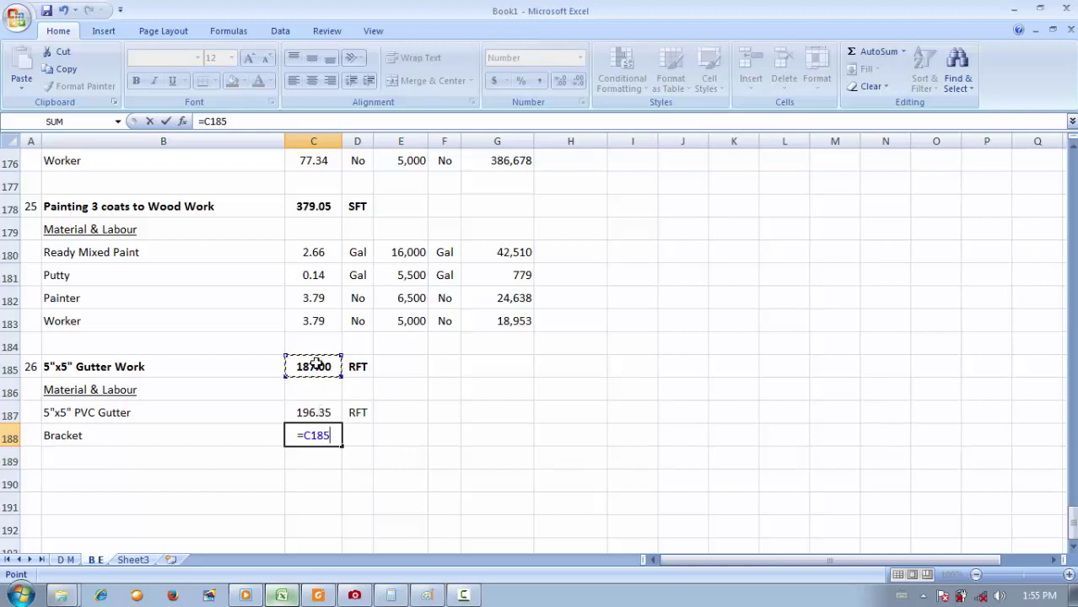
type("/2/")
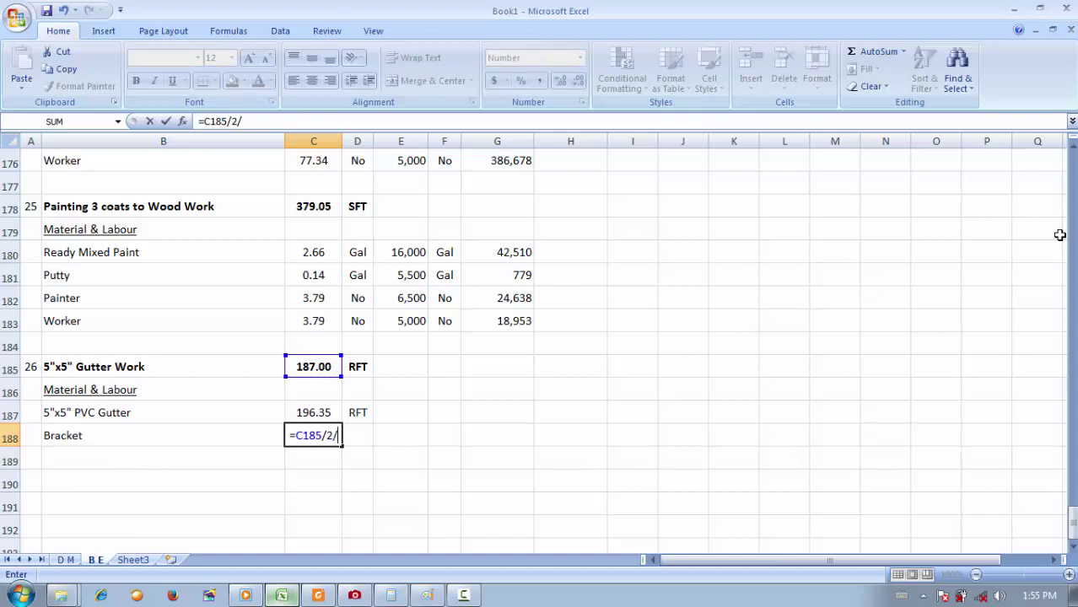
key("BackSpace")
key("Return")
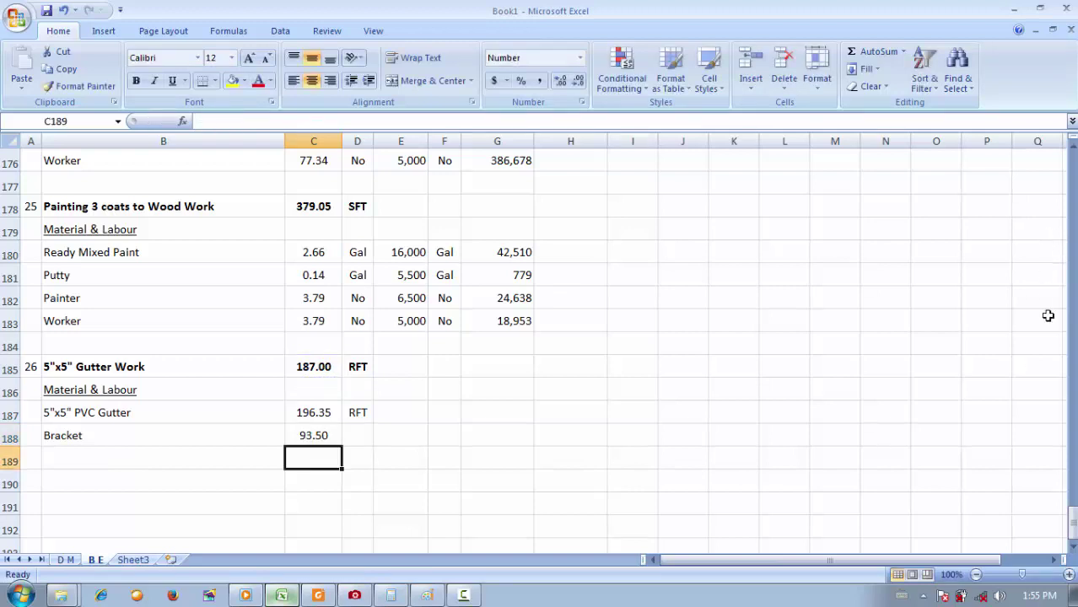
Check the Bracket formula in C188 against the gutter work length in C185 and the PVC gutter quantity in C187.
left_click(317, 435)
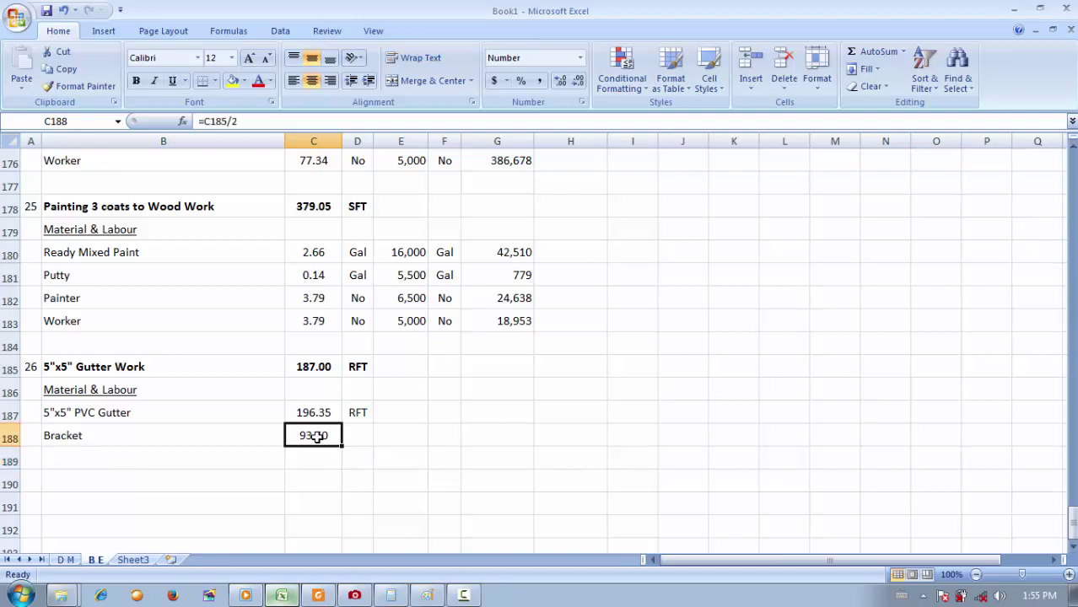
left_click(327, 369)
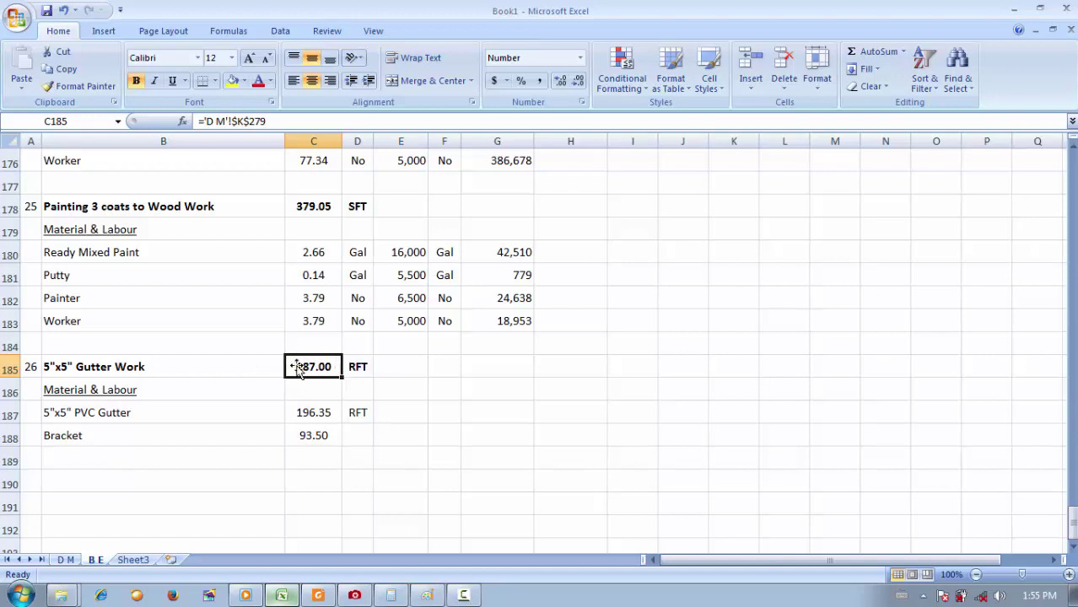
left_click(313, 412)
left_click(308, 433)
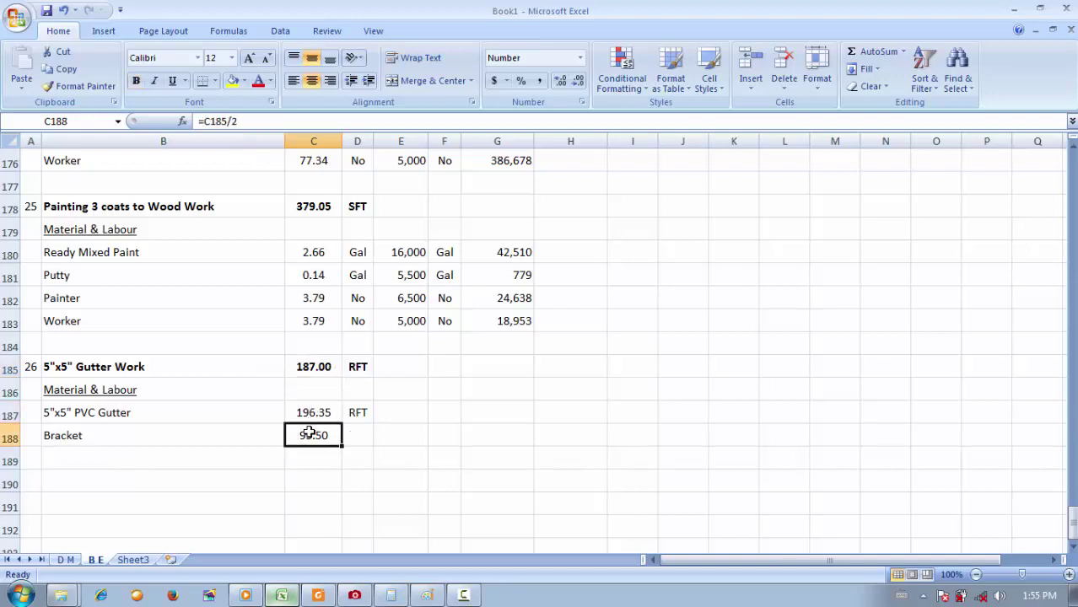
left_click(313, 412)
left_click(311, 435)
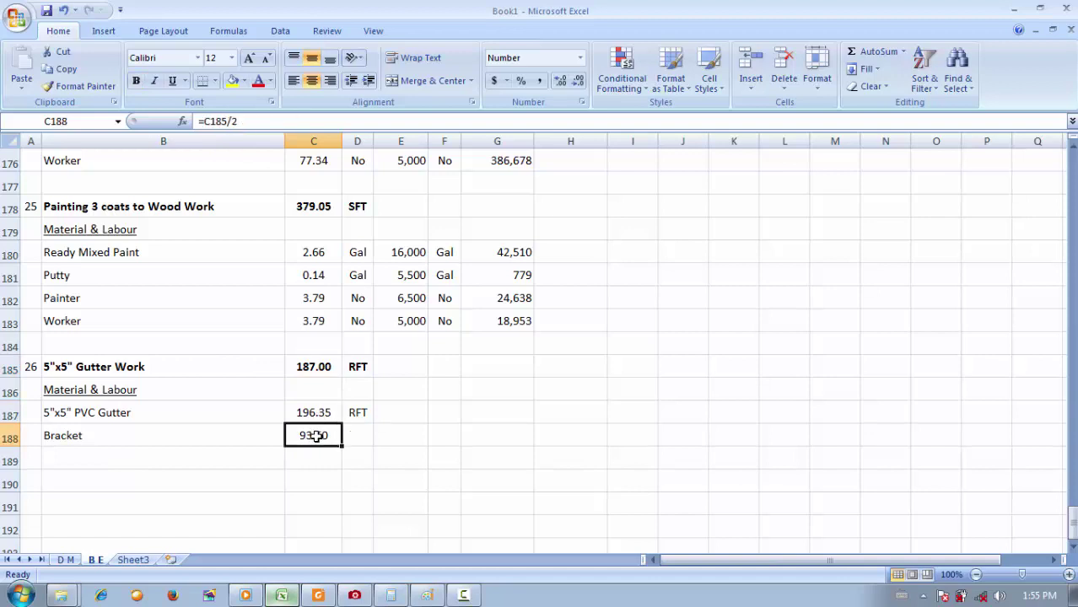
left_click(320, 371)
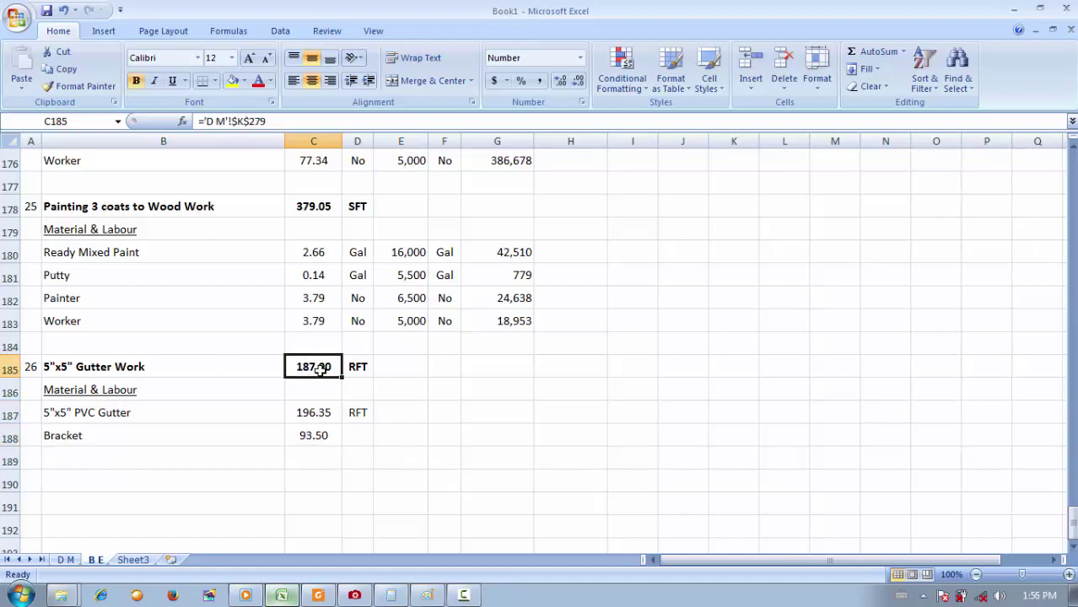
Enter Carpenter in B189 and Worker in B190 as the labour rows of the gutter work.
left_click(206, 456)
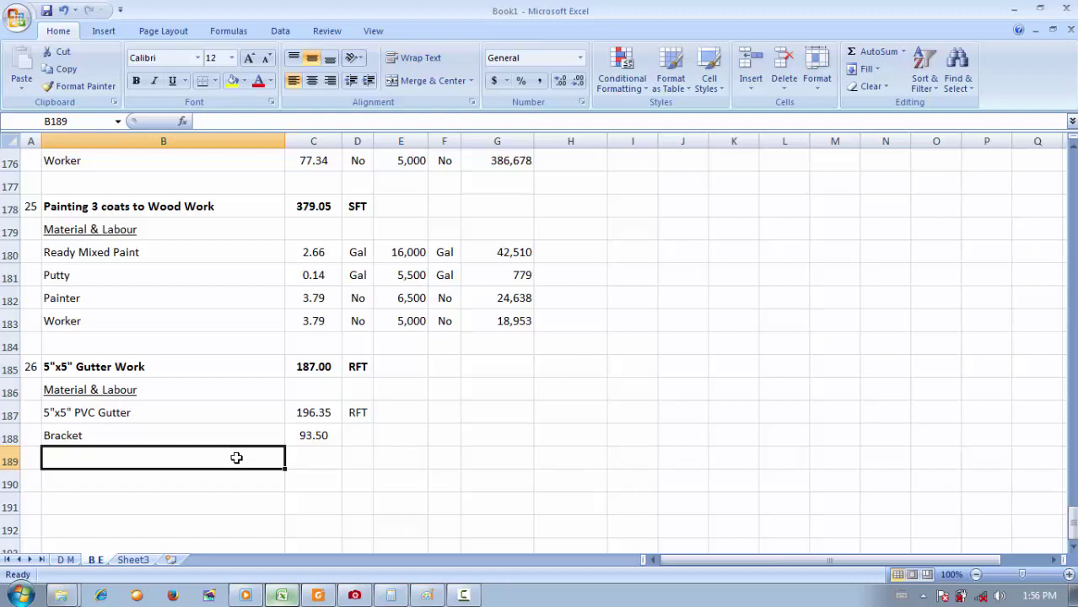
type("Capre")
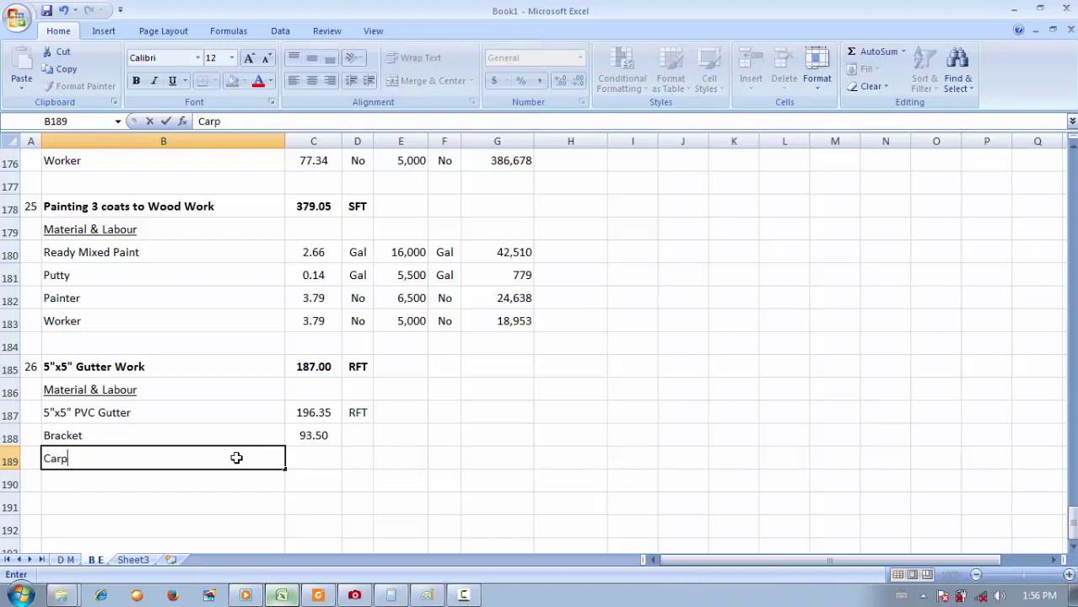
type("enter")
key("Return")
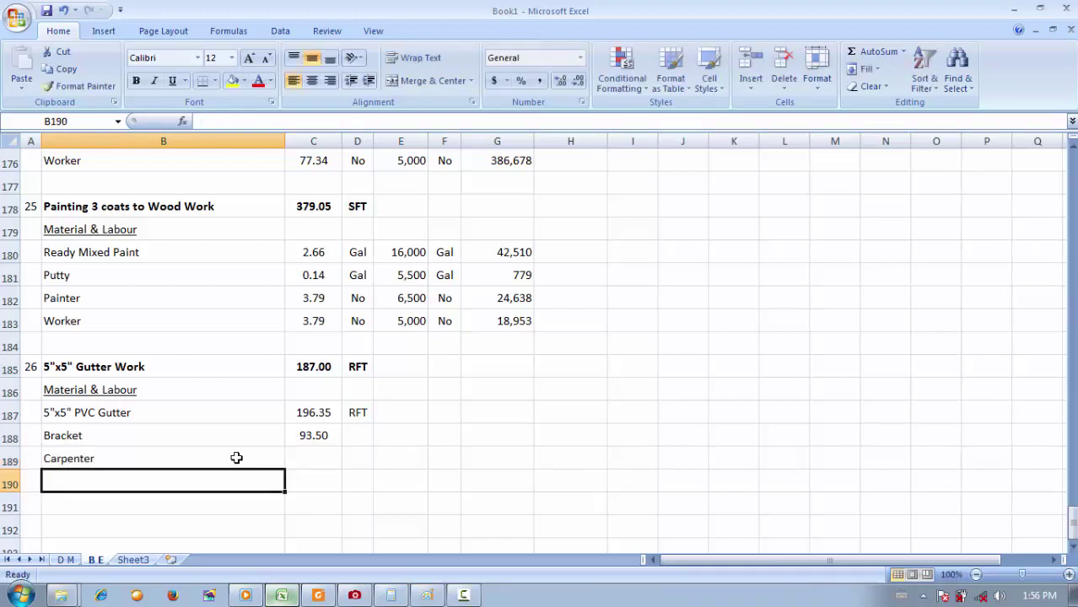
type("Worker")
key("Tab")
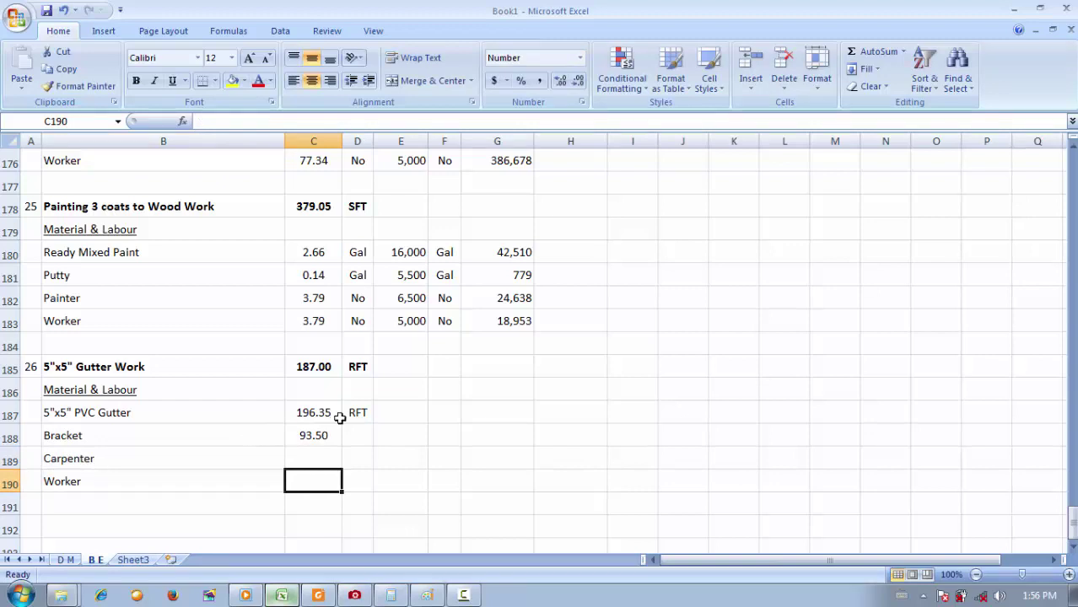
Look through the earlier estimate items for a comparable running-foot job with carpenter labour.
left_click(334, 449)
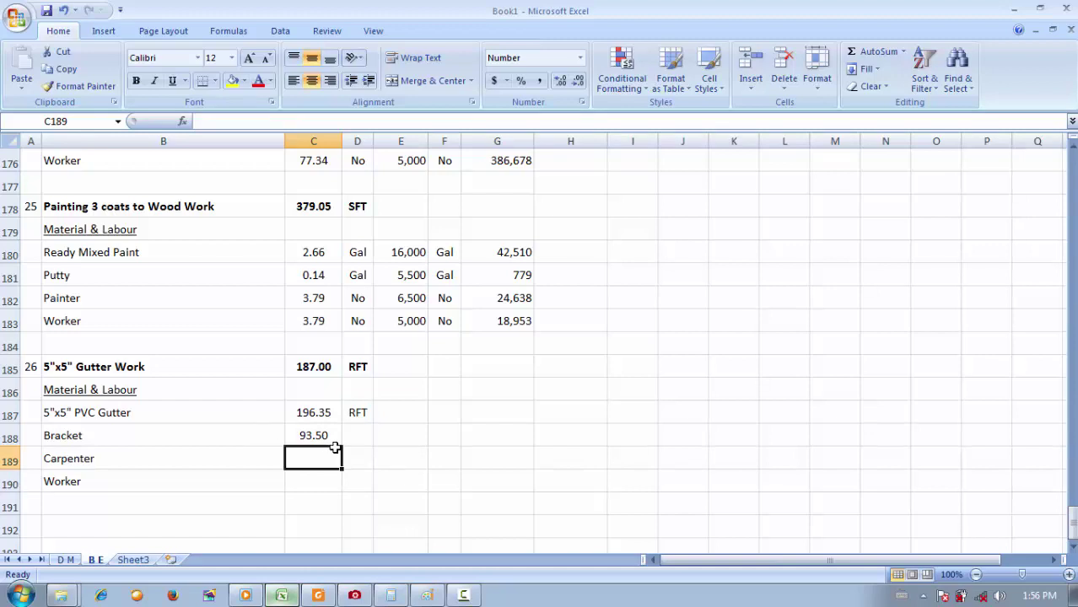
left_click(330, 477)
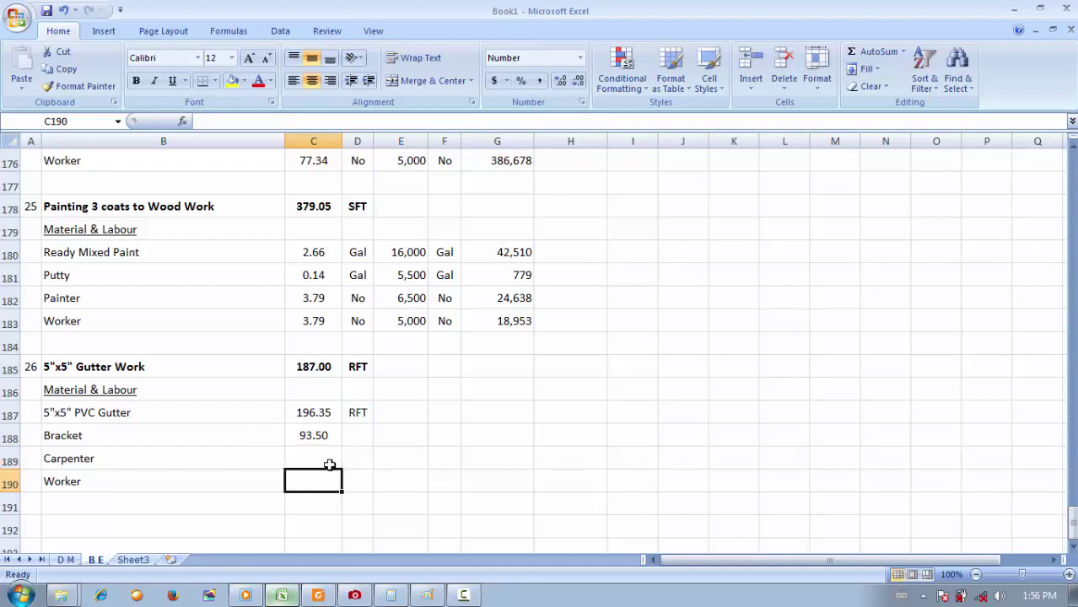
left_click(329, 462)
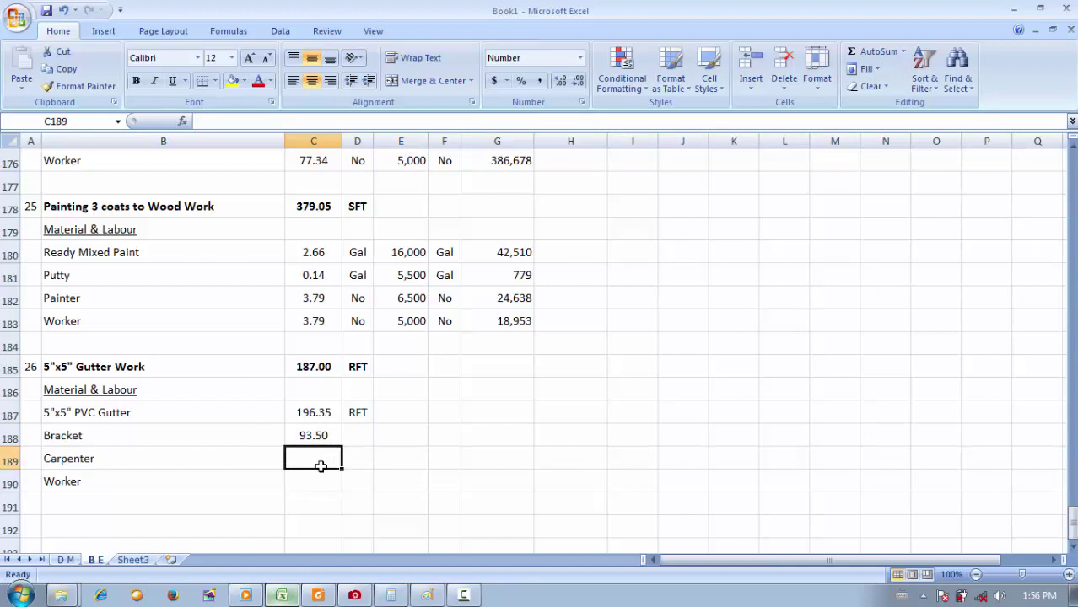
scroll(157, 365, "up", 20)
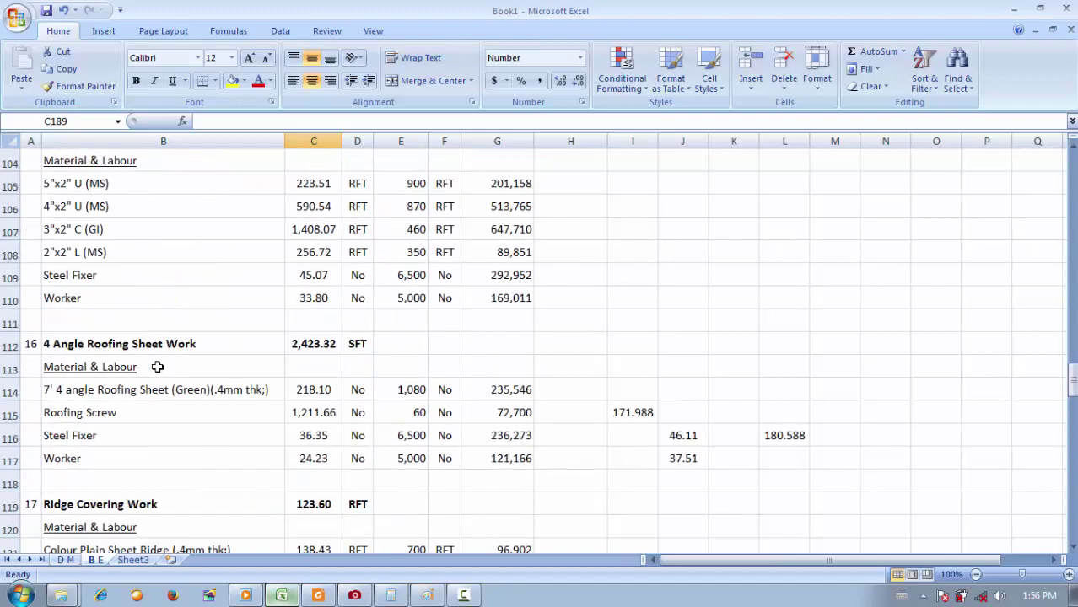
scroll(157, 367, "up", 20)
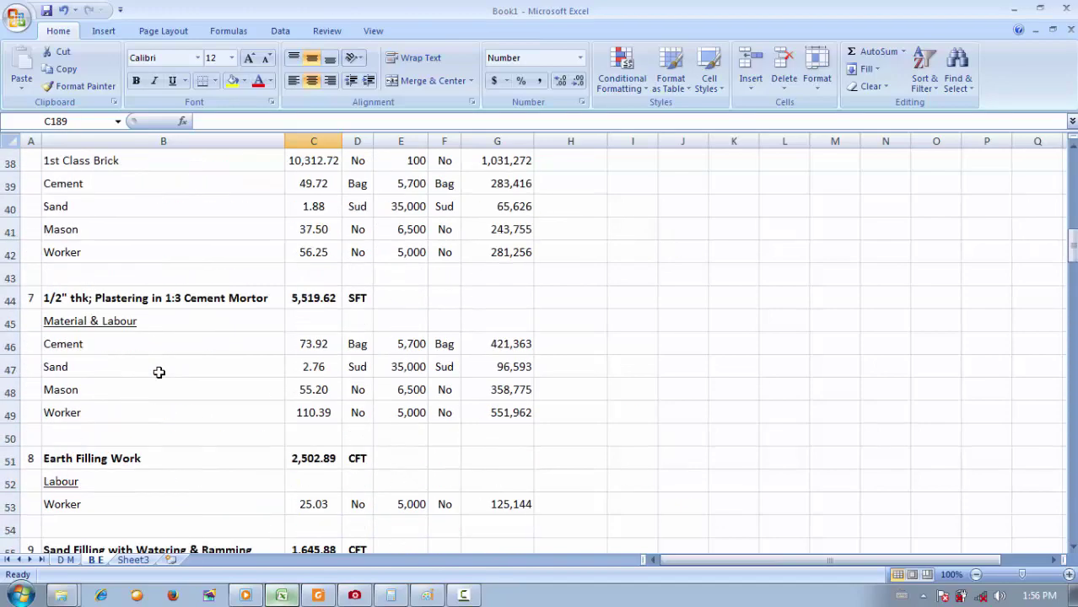
scroll(158, 372, "up", 10)
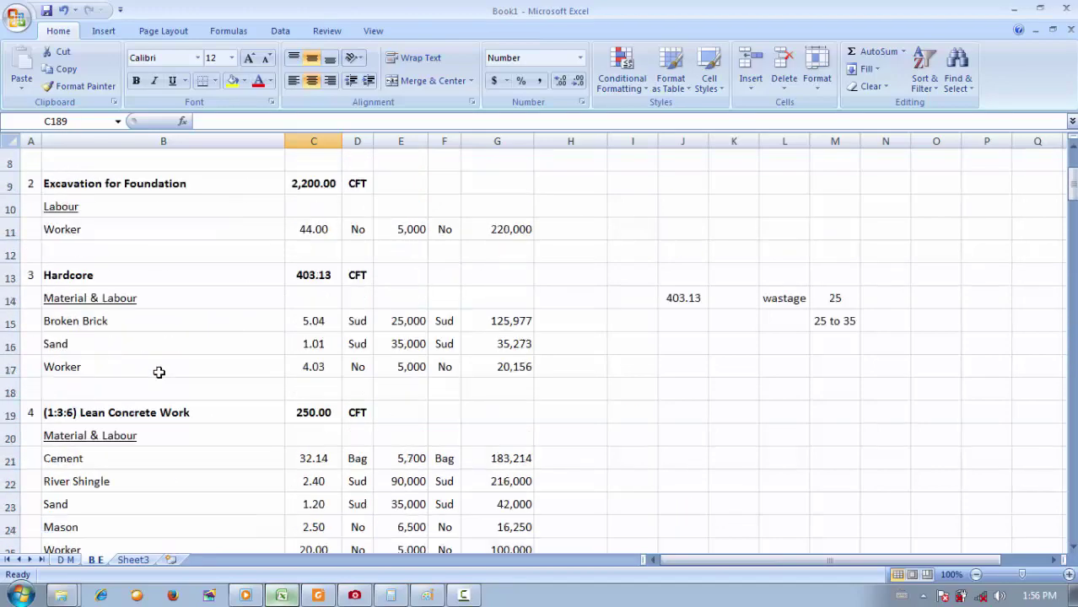
scroll(158, 371, "down", 20)
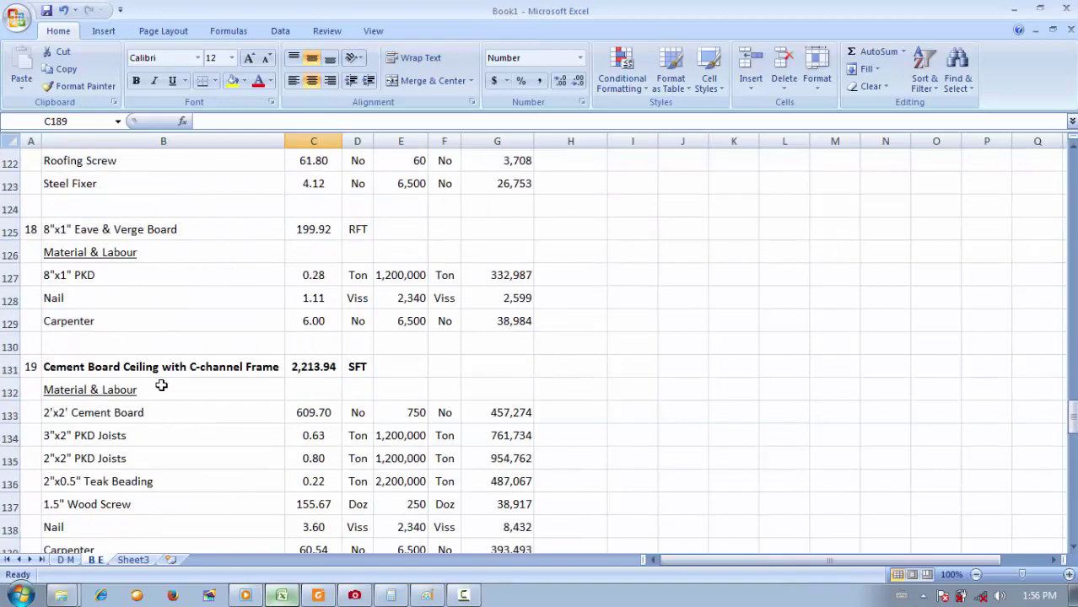
scroll(161, 385, "down", 20)
scroll(165, 393, "up", 6)
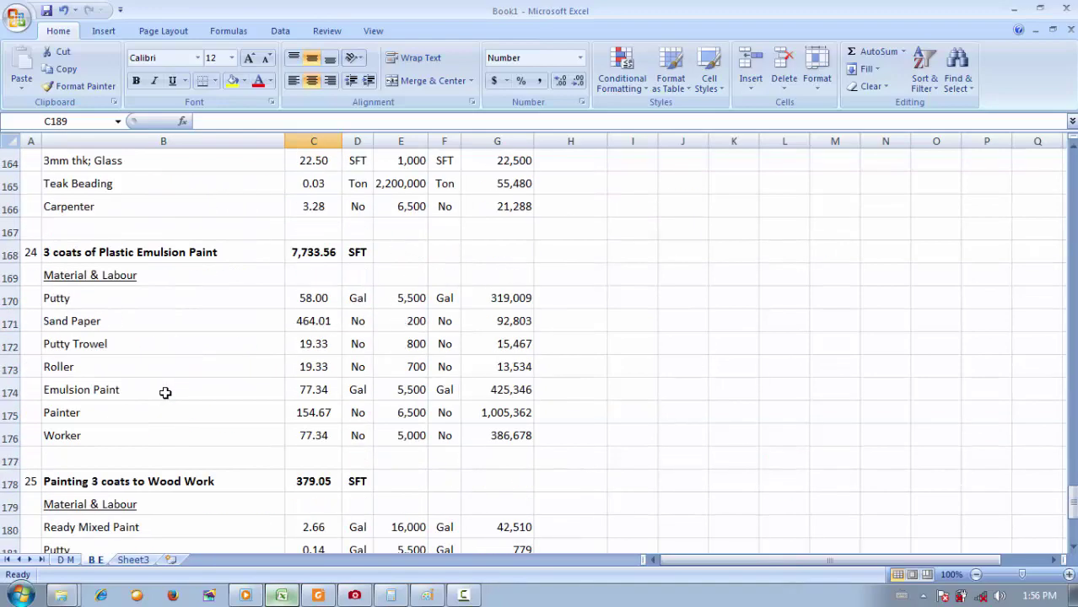
scroll(165, 392, "up", 10)
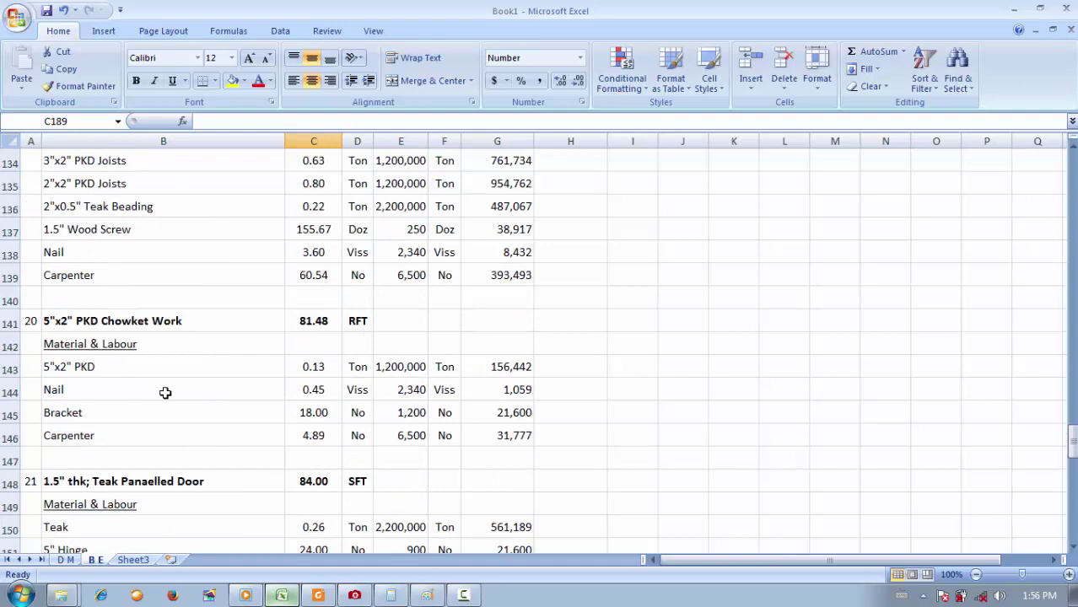
scroll(219, 349, "up", 5)
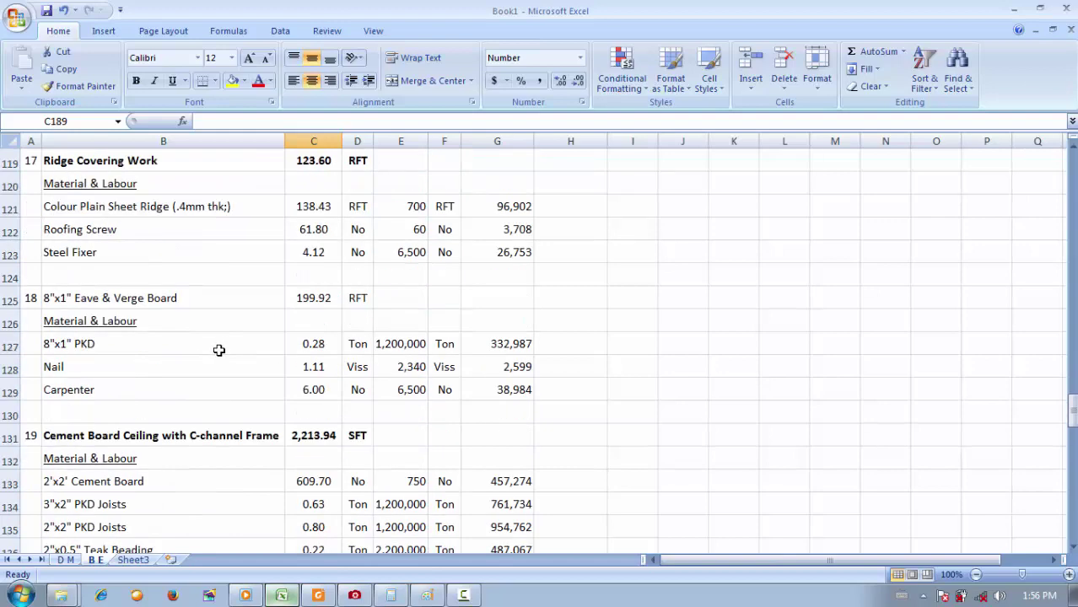
Make the 8"x1" Eave & Verge Board title in B125 and its quantity and unit in C125:D125 bold.
left_click(211, 300)
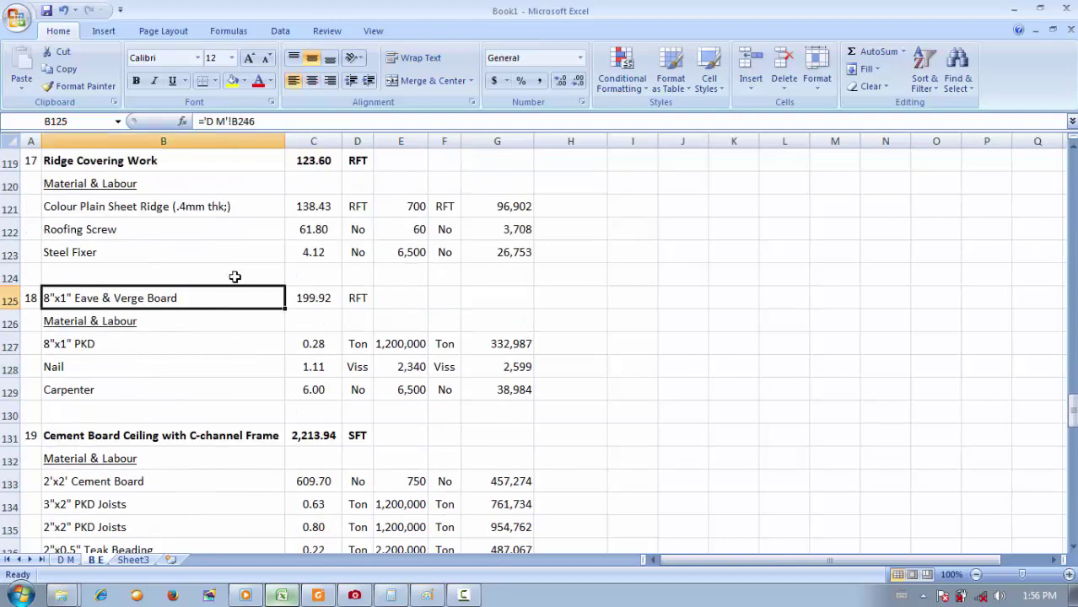
left_click(135, 82)
left_click_drag(354, 297, 324, 297)
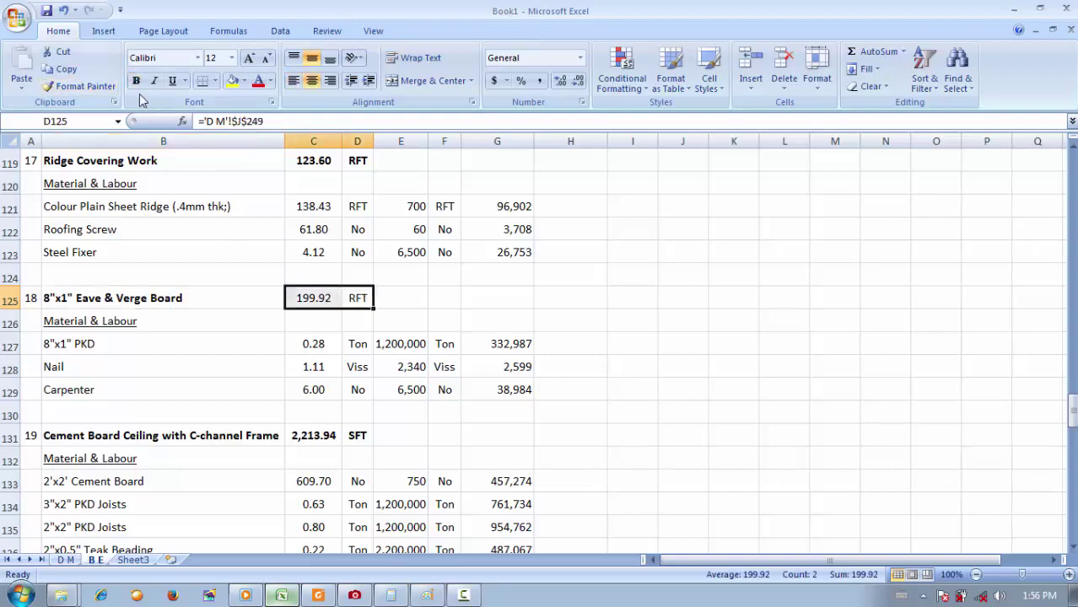
Check the Eave & Verge Board's carpenter formula in C129, and calculate the gutter's Carpenter quantity in C189 with =C185*1.5/100.
left_click(320, 392)
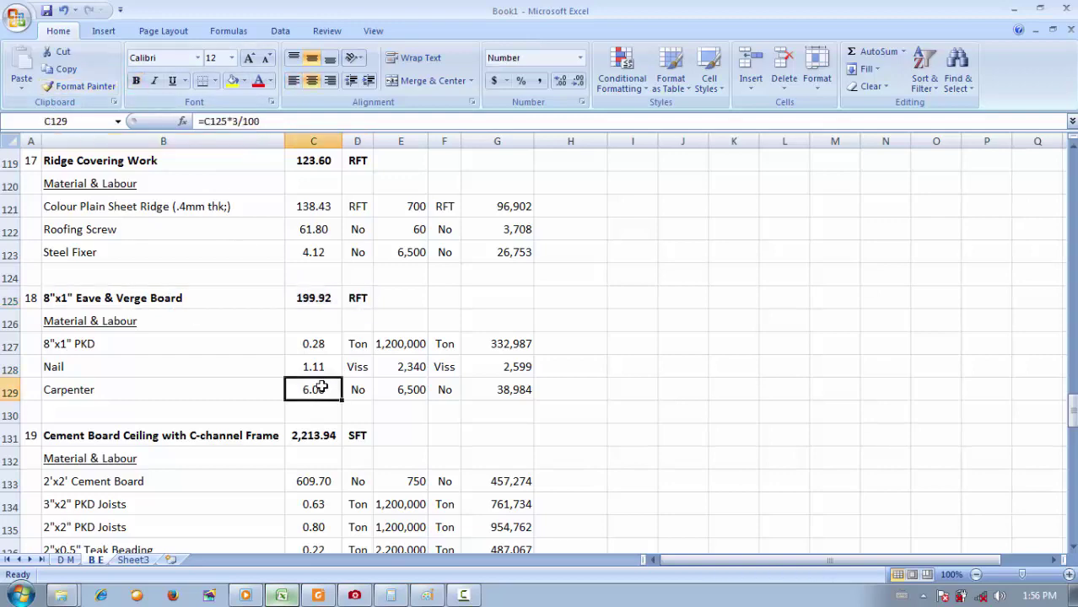
scroll(224, 277, "down", 20)
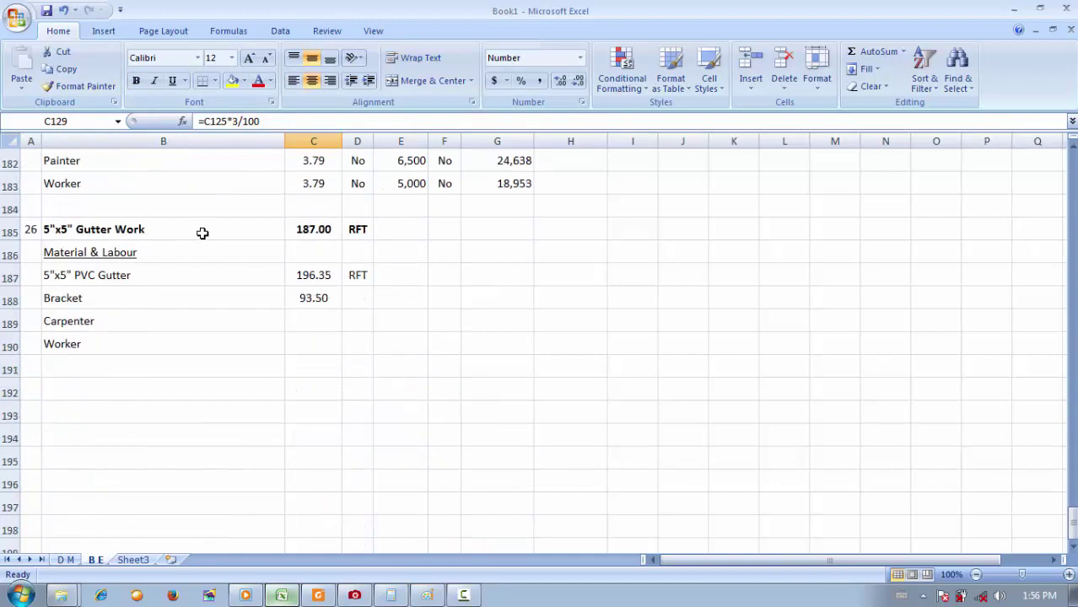
scroll(329, 436, "up", 4)
scroll(354, 439, "down", 2)
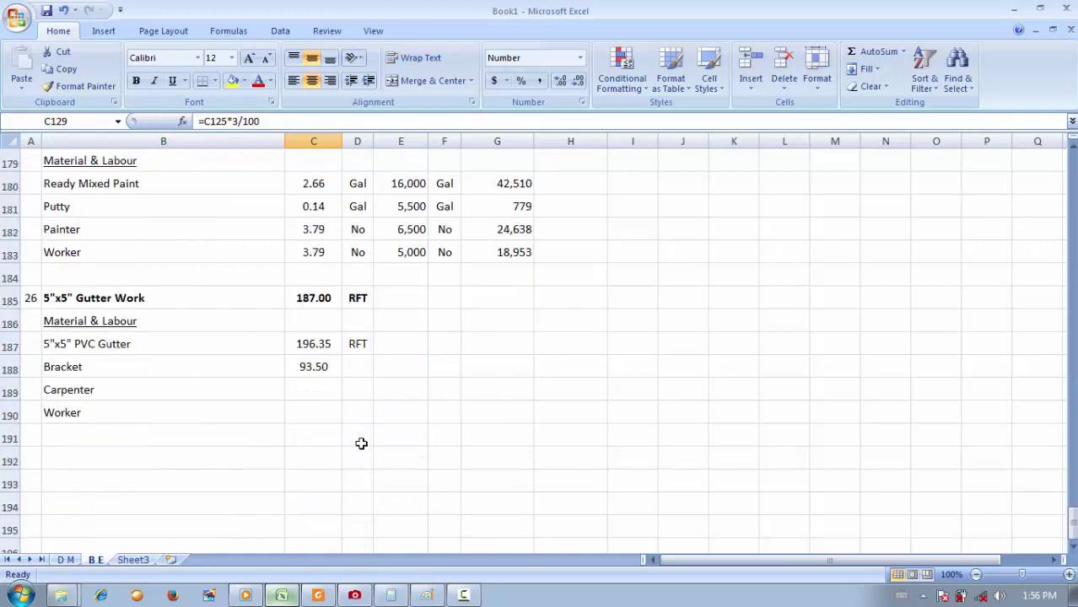
left_click(314, 388)
type("=")
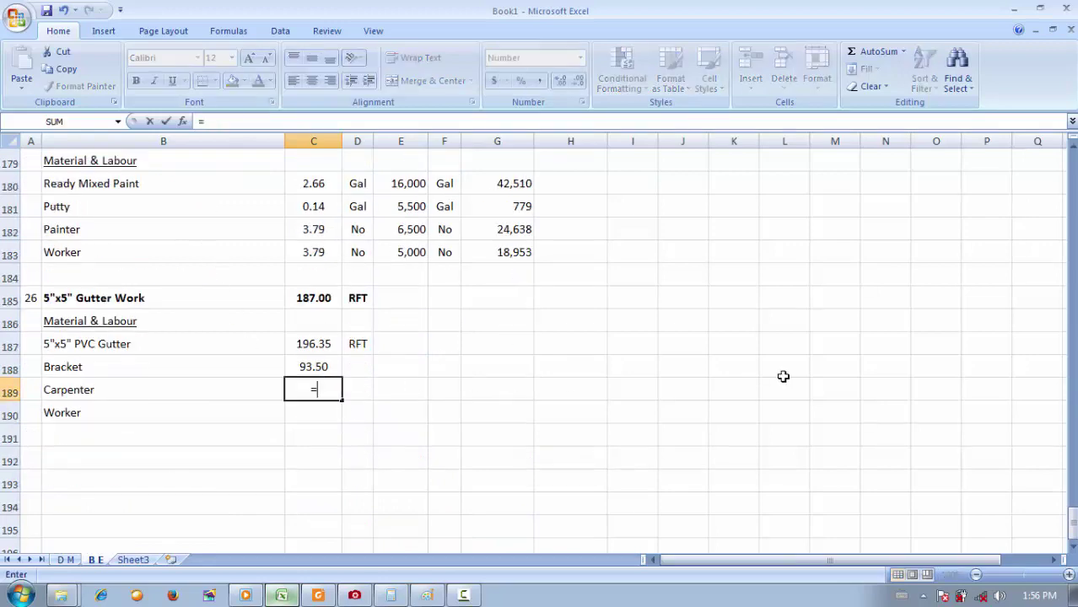
left_click(306, 291)
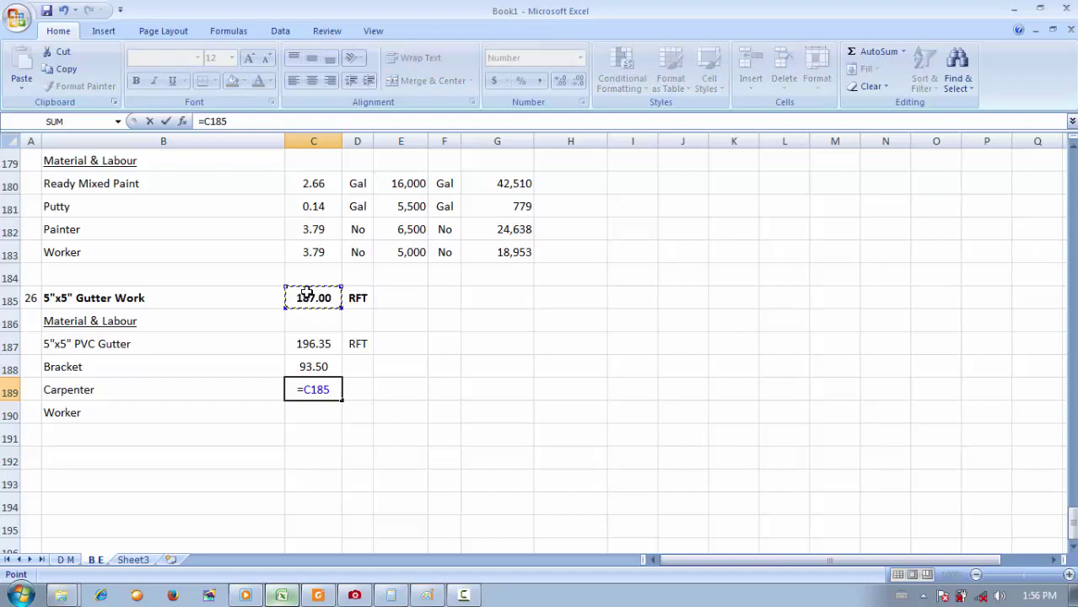
type("*1.5/1")
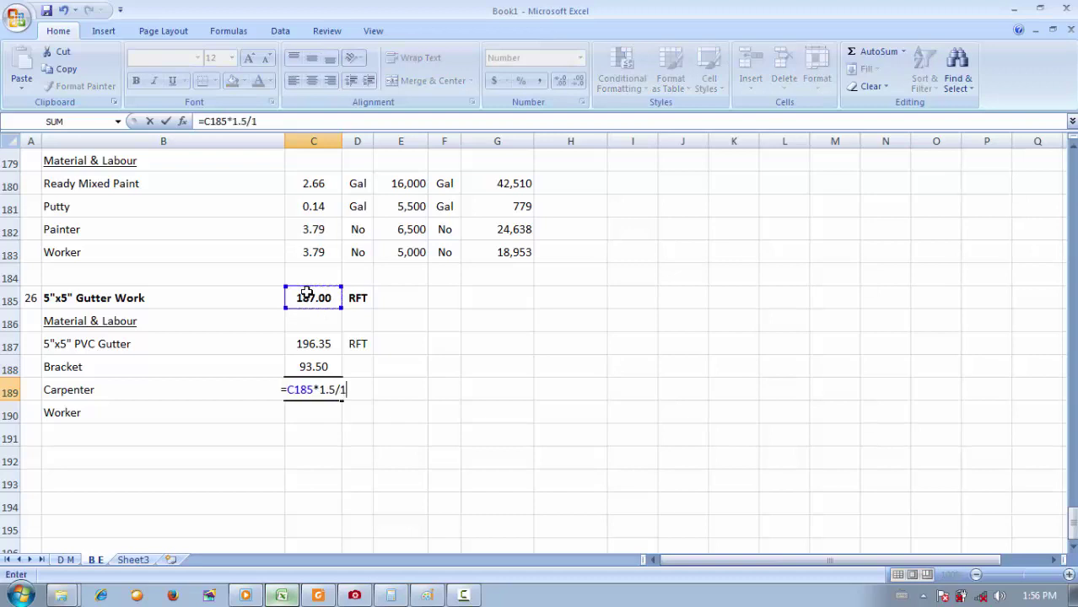
type("00")
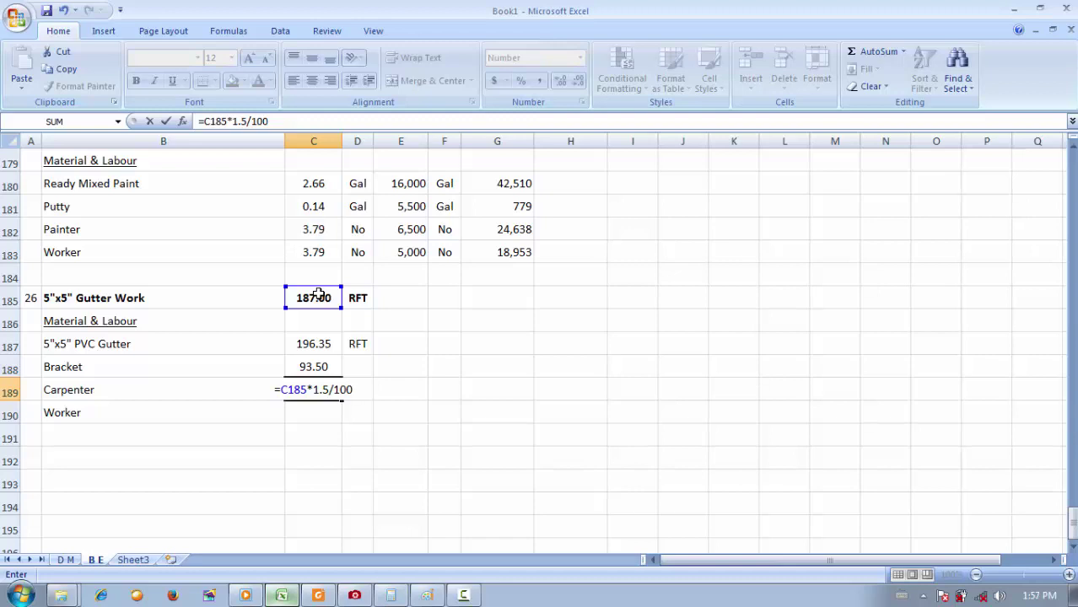
key("Return")
Calculate the gutter work's Worker quantity in C190 with =C185*2/100.
type("=")
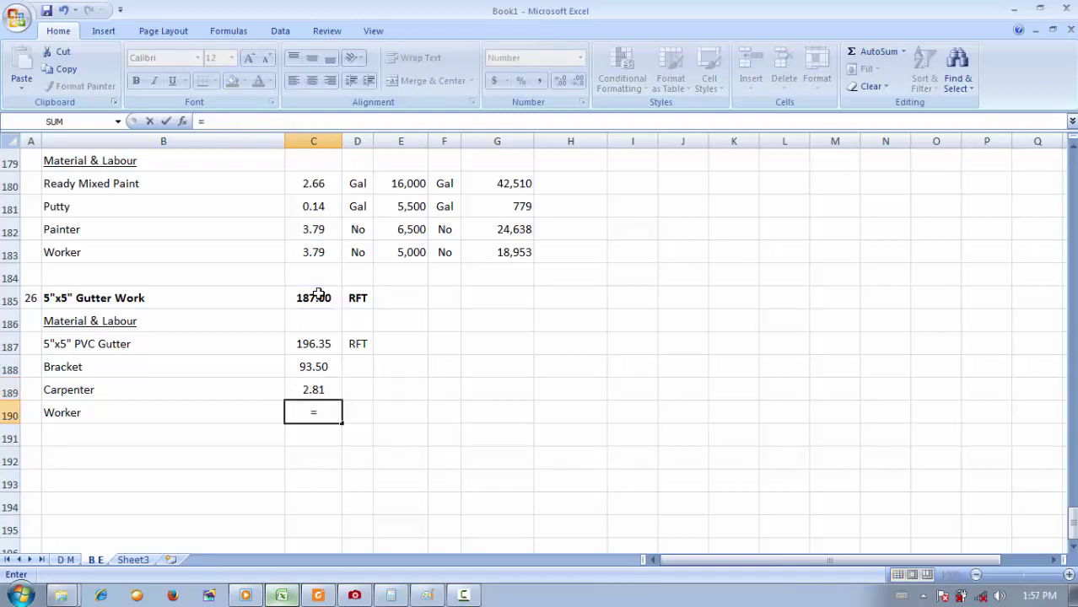
left_click(317, 294)
type("*2/1")
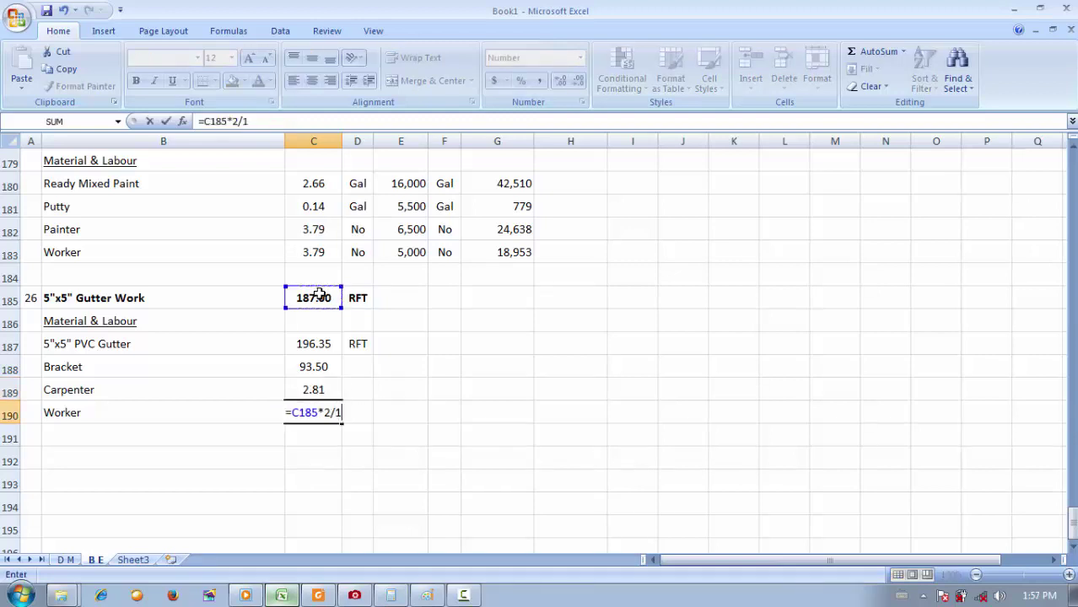
type("00")
key("Return")
left_click(316, 408)
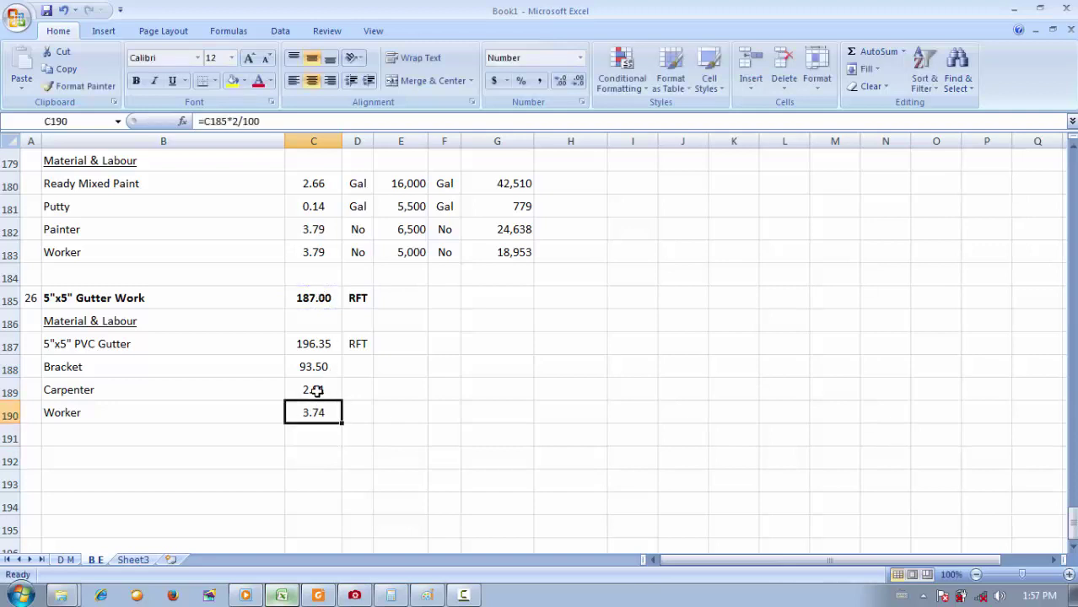
left_click(316, 389)
left_click(316, 414)
Enter No as the quantity unit for the gutter's Bracket, Carpenter and Worker rows in D188:D190.
left_click(357, 370)
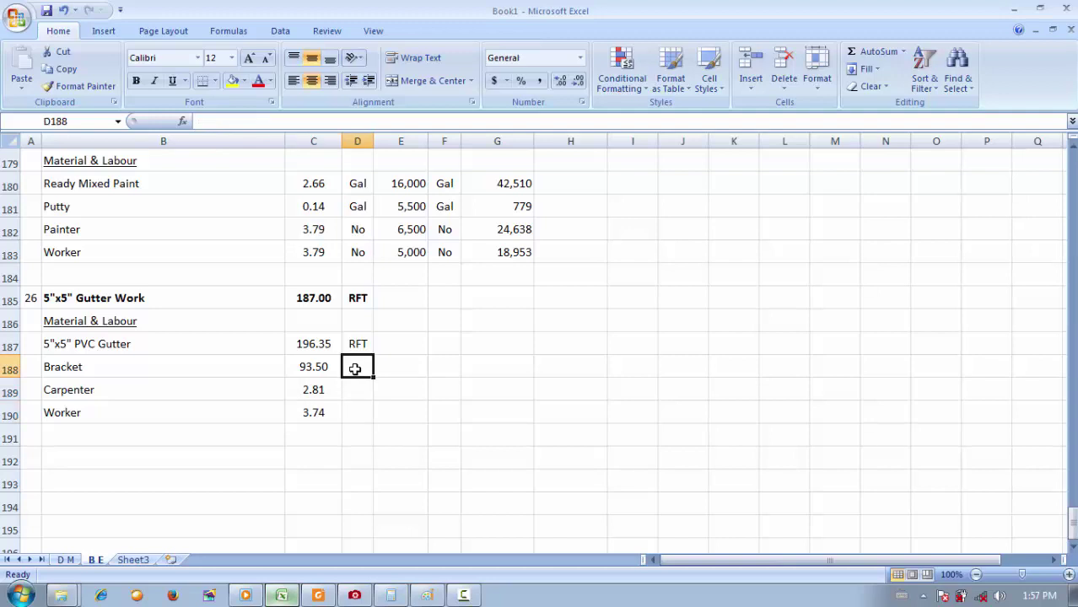
type("No")
key("Return")
type("No")
key("Return")
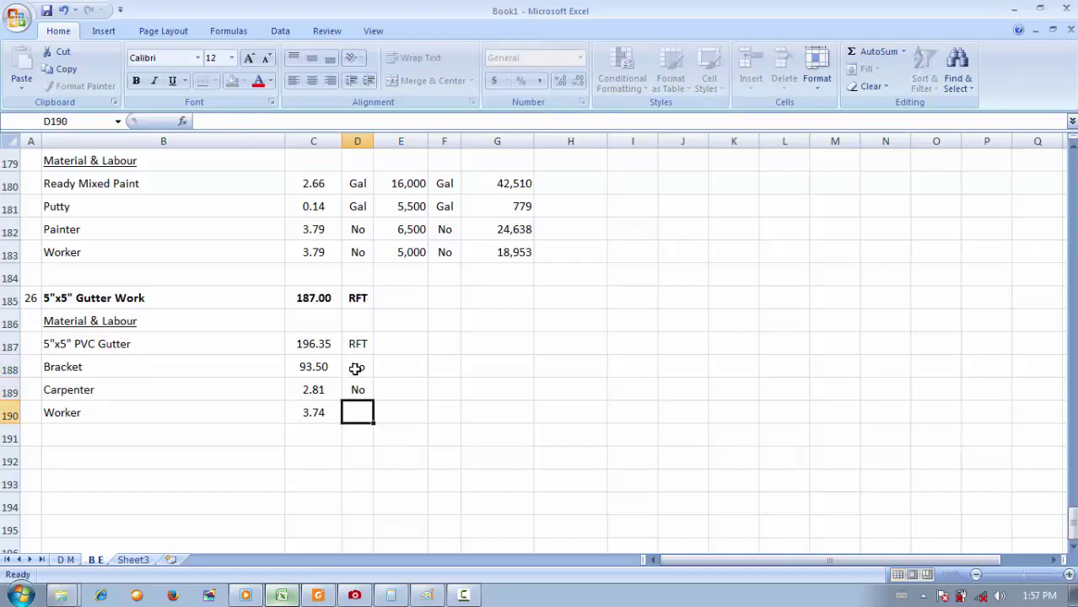
type("No")
key("Return")
left_click_drag(314, 408, 309, 385)
left_click(407, 388)
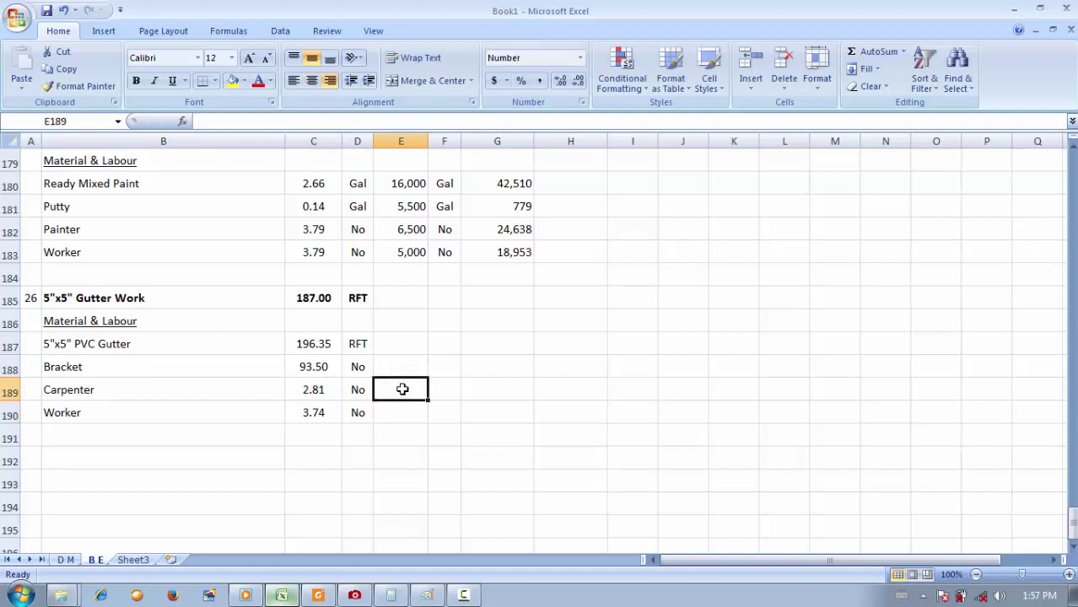
Copy the gutter work's units from D187:D190 into the rate unit cells F187:F190.
left_click_drag(370, 407, 363, 342)
key("ctrl+c")
left_click(447, 339)
key("ctrl+v")
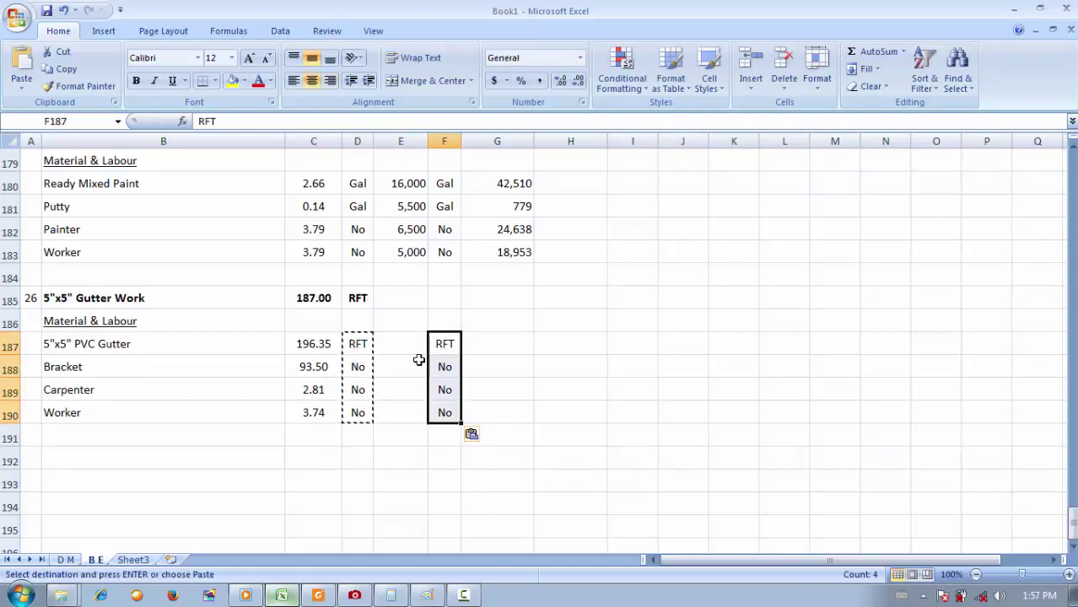
Set the 5"x5" PVC Gutter rate in E187 to 1,300.
double_click(403, 348)
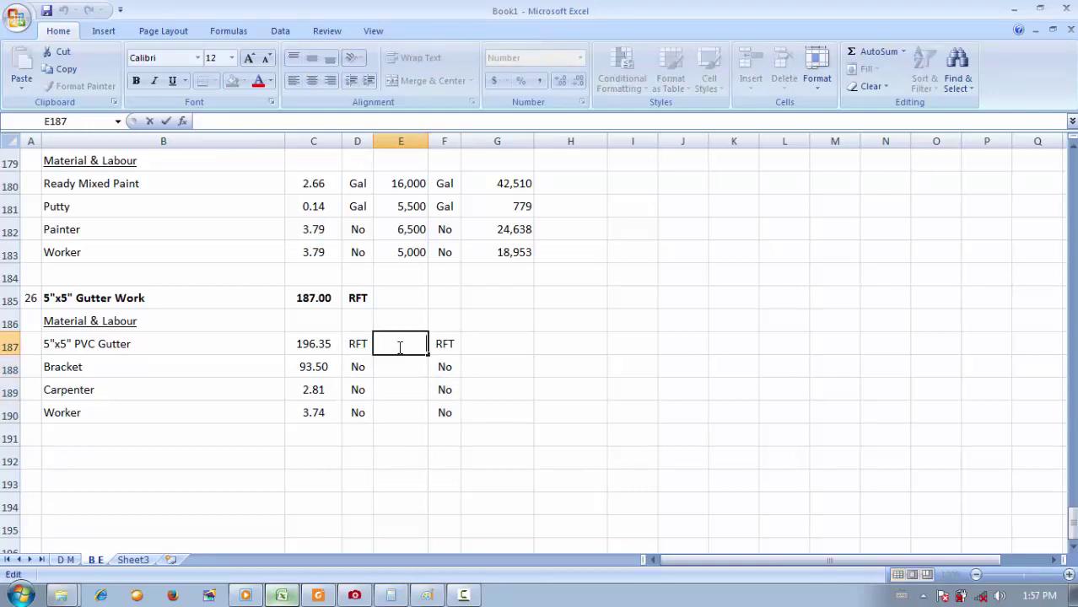
key("Escape")
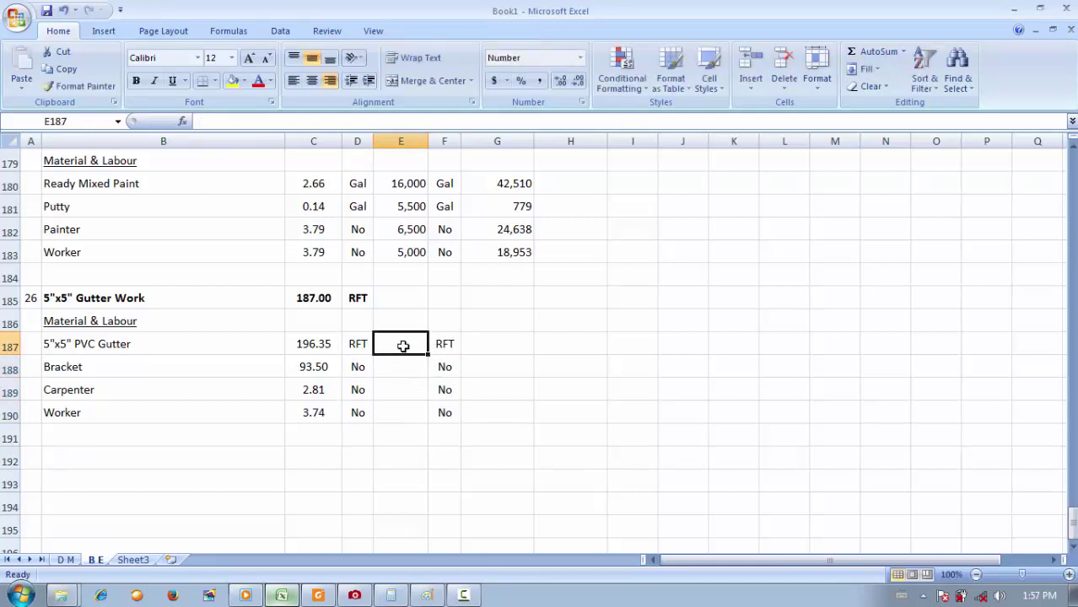
type("1,3")
type("00")
key("Return")
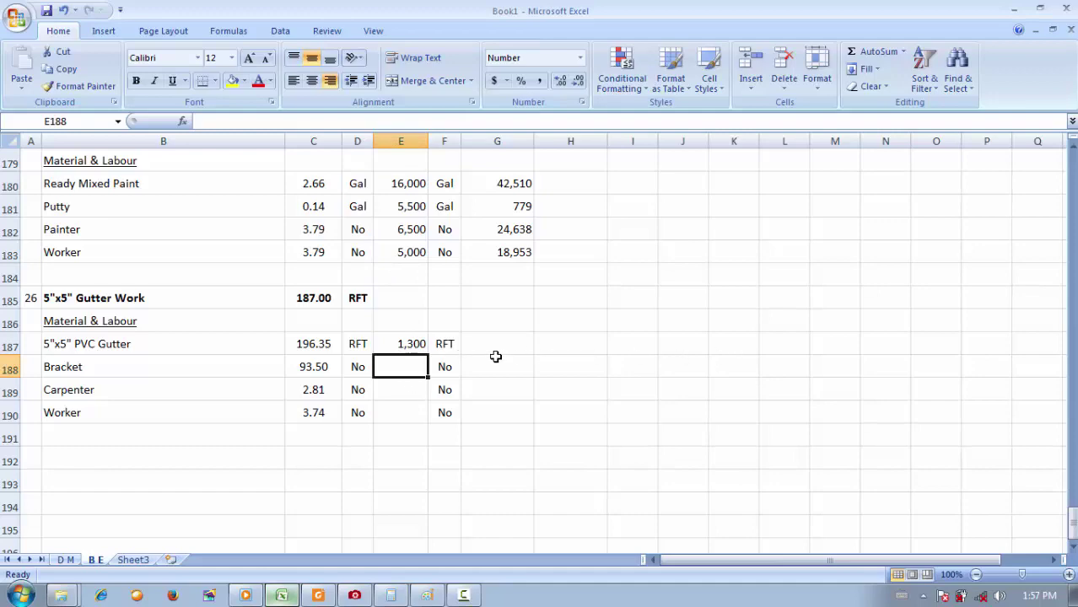
Look through the earlier estimate items for a bracket entry and examine the Bracket row of the 5"x2" PKD Chowket Work.
scroll(495, 356, "up", 5)
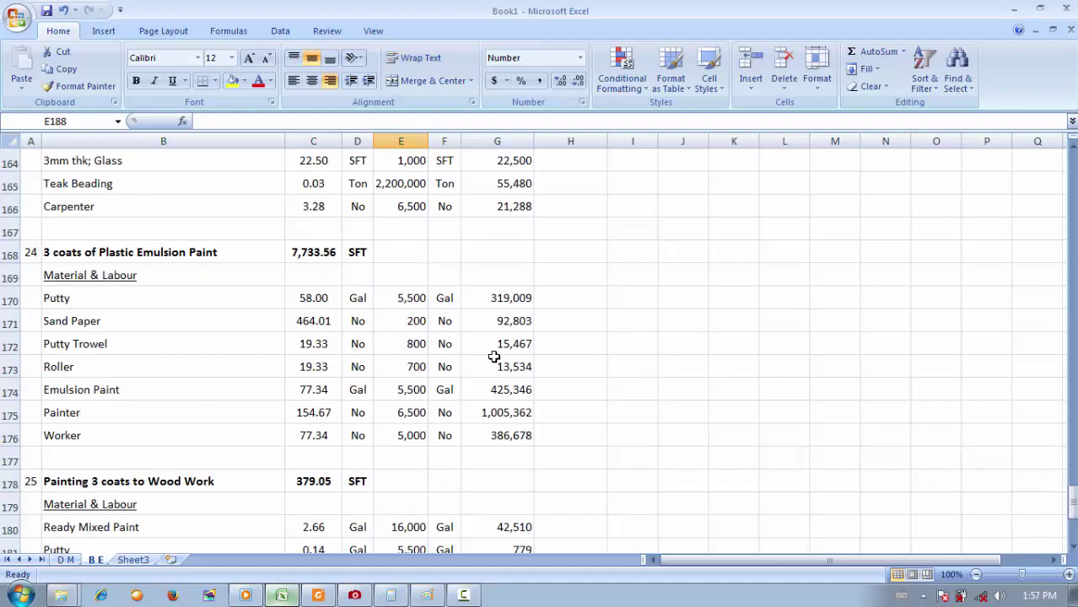
scroll(198, 318, "down", 5)
scroll(209, 322, "up", 4)
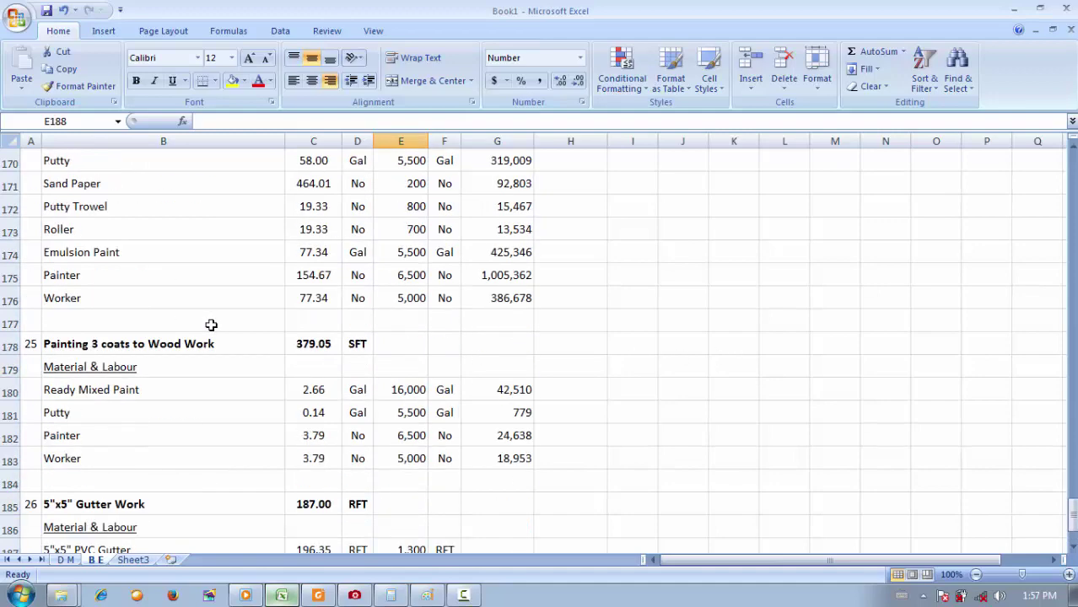
scroll(192, 313, "up", 7)
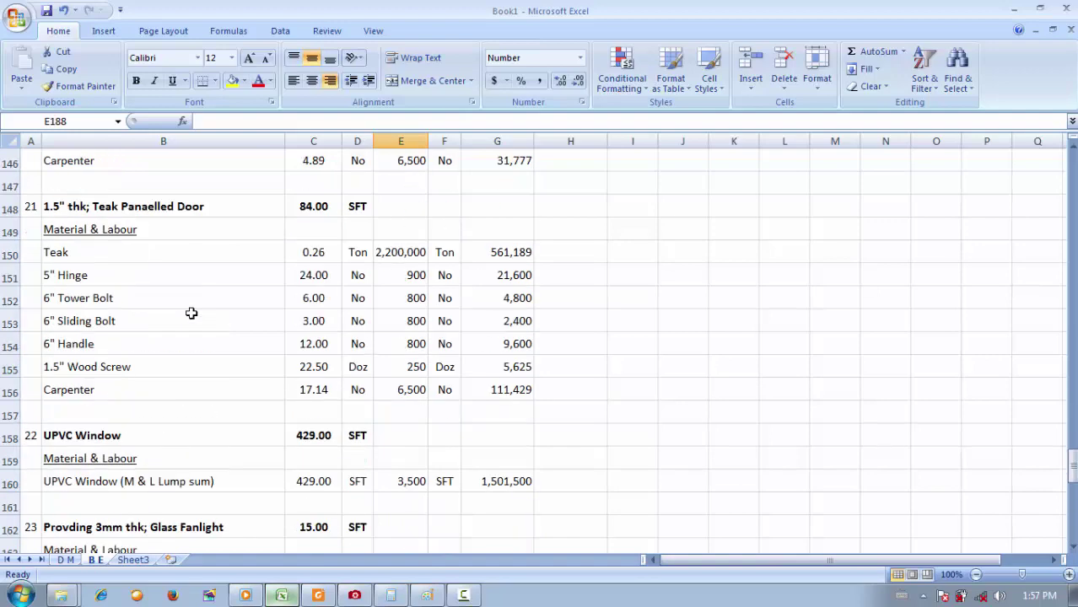
scroll(286, 342, "up", 3)
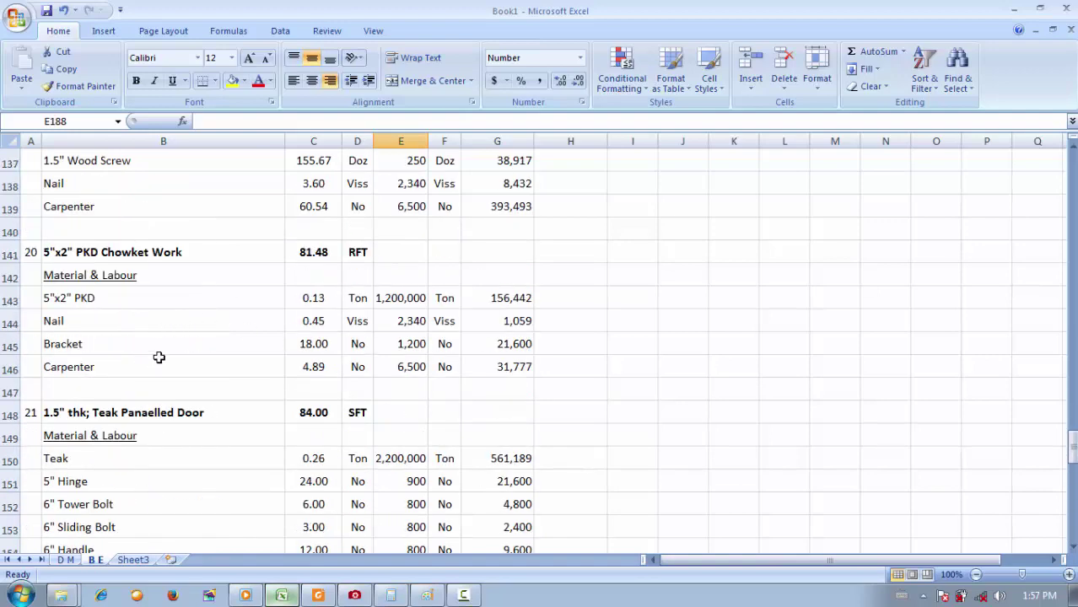
left_click(320, 344)
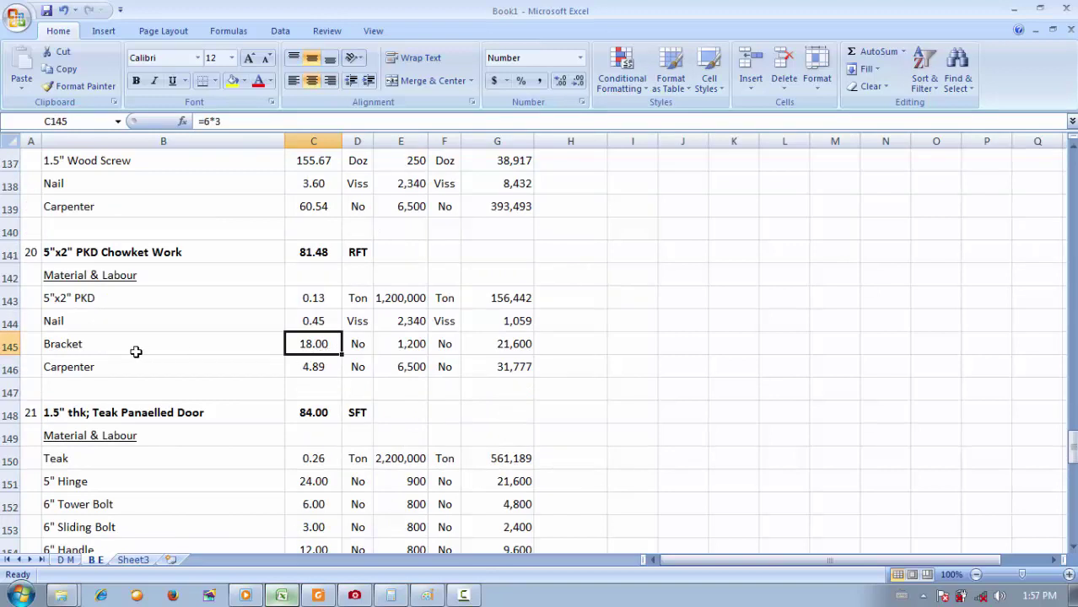
scroll(134, 350, "down", 15)
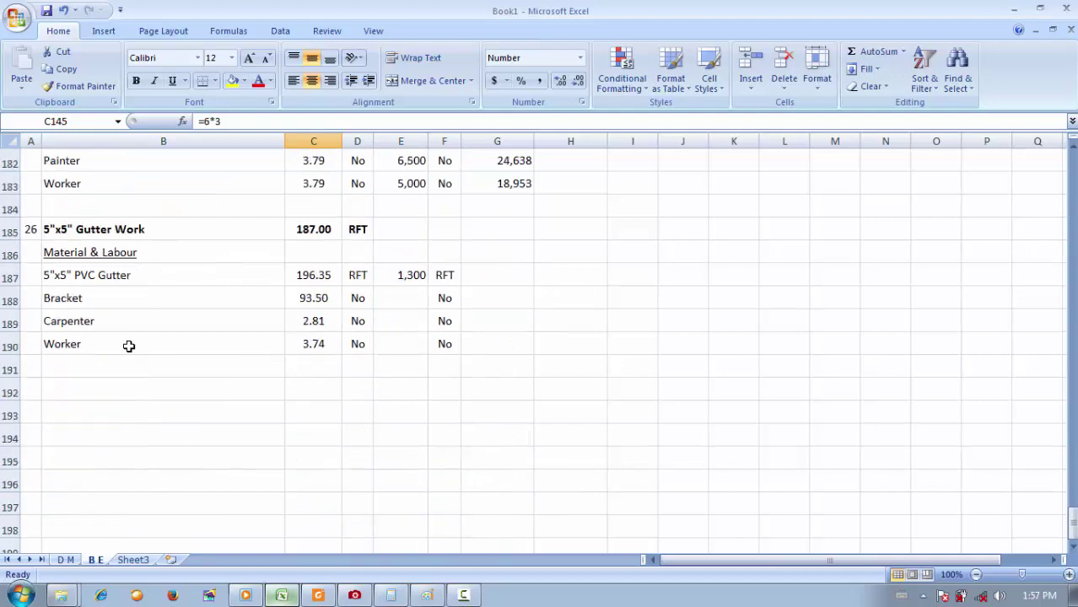
scroll(133, 350, "up", 1)
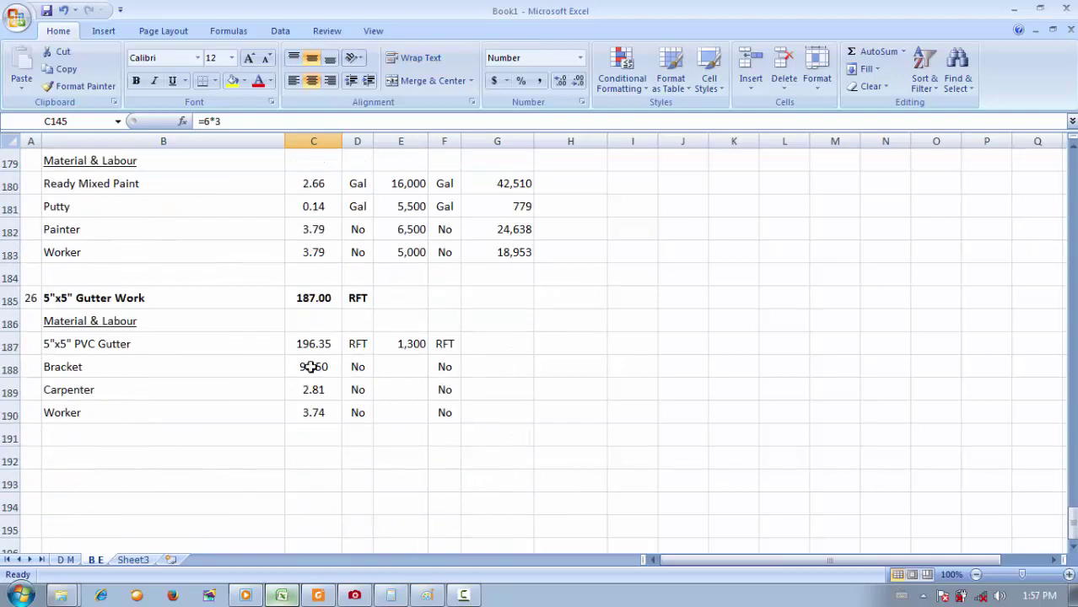
Rename the bracket material in B188 as Gutter Bracket.
left_click(206, 365)
double_click(207, 365)
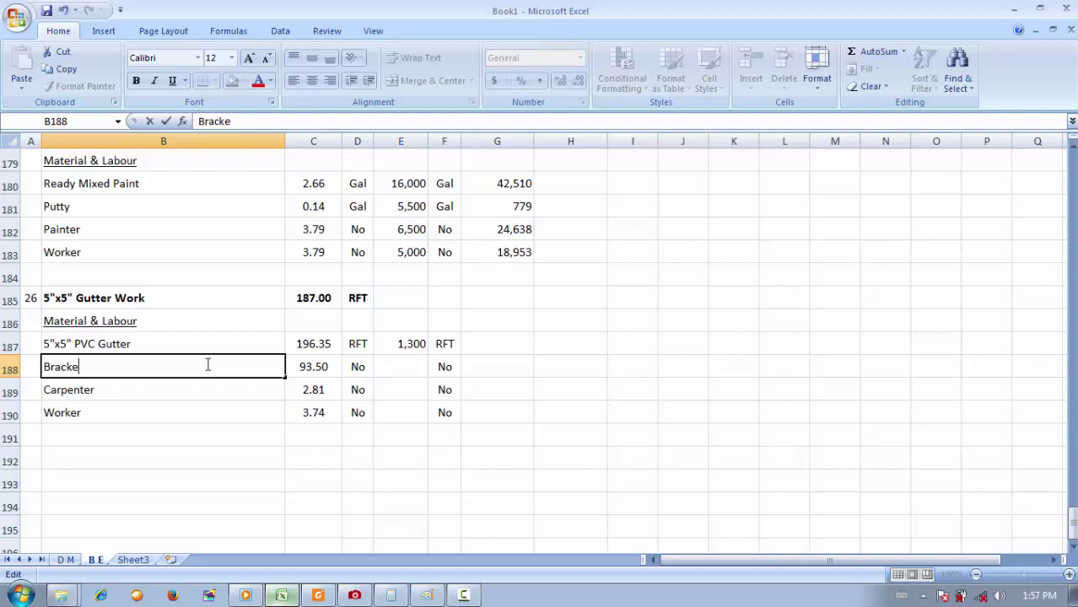
type("Gutter Br")
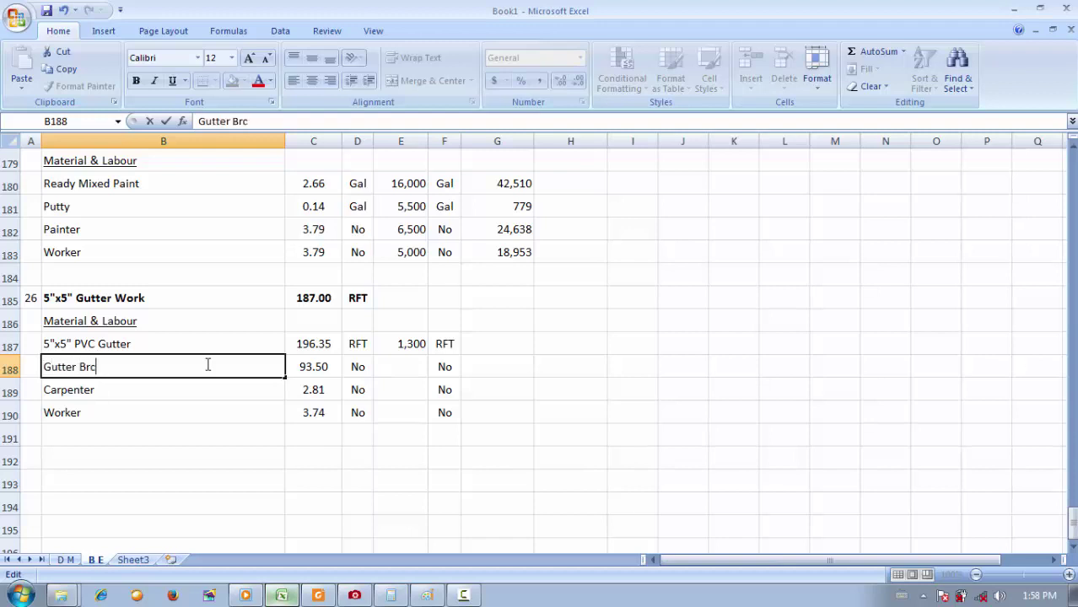
type("acket")
key("Return")
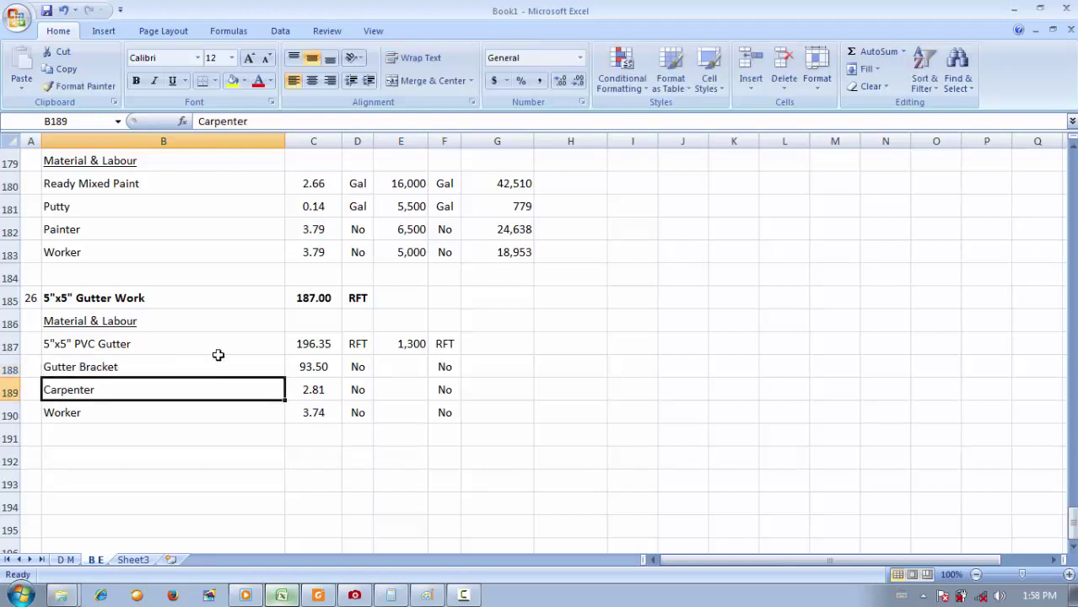
Check the Gutter Bracket quantity formula in C188 and set its rate in E188 to 1020.
left_click(305, 360)
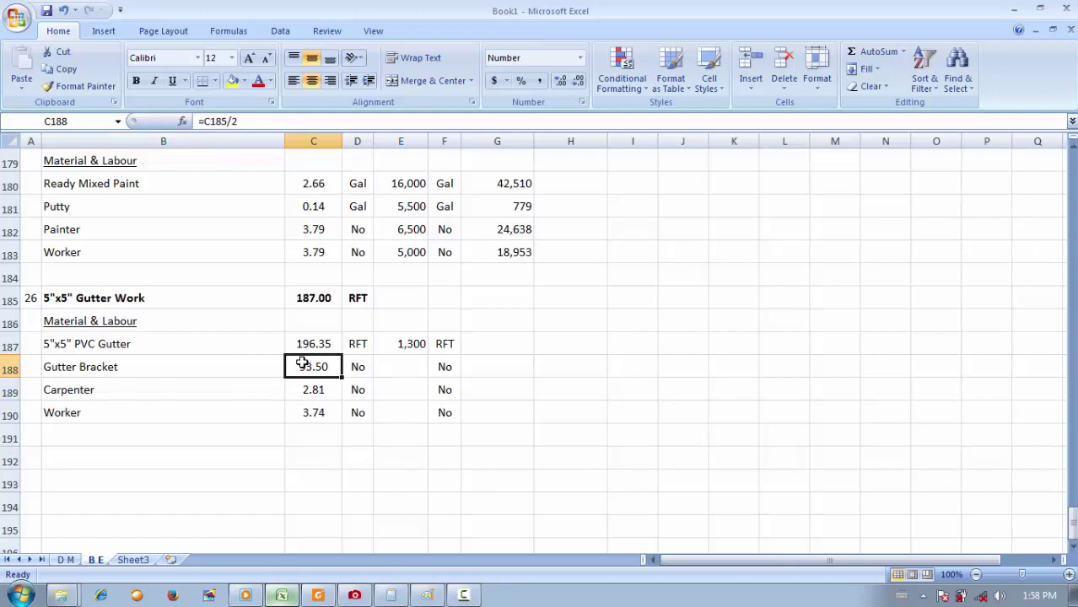
left_click(384, 373)
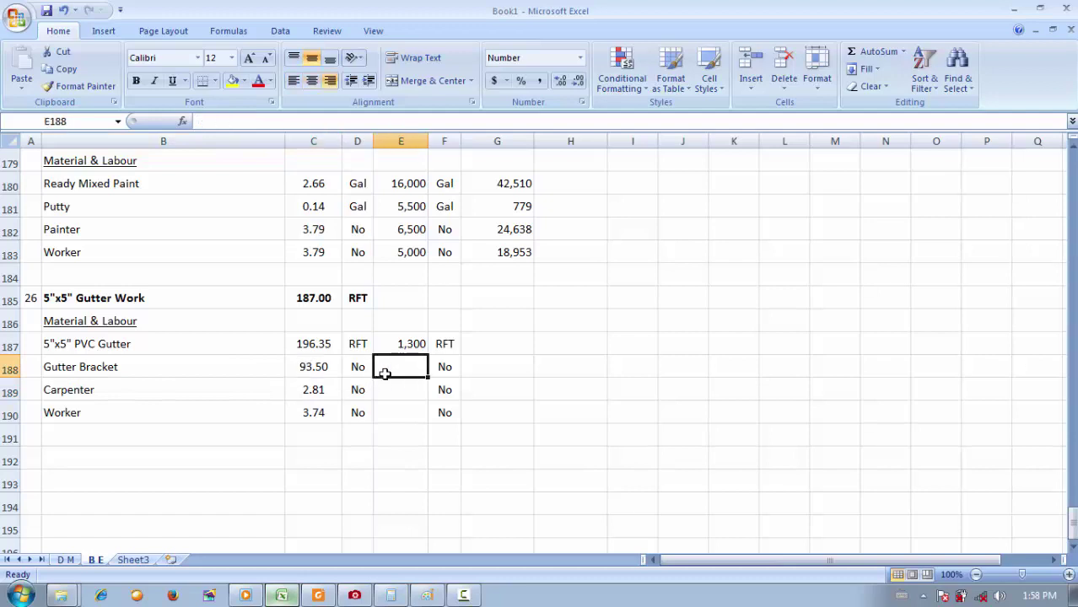
type("1020")
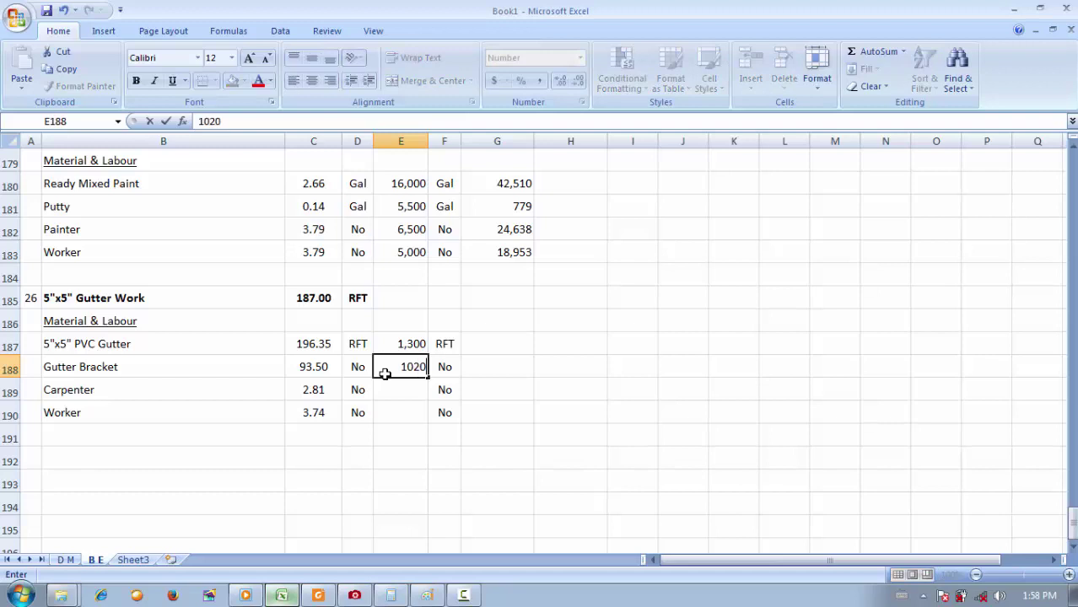
key("Return")
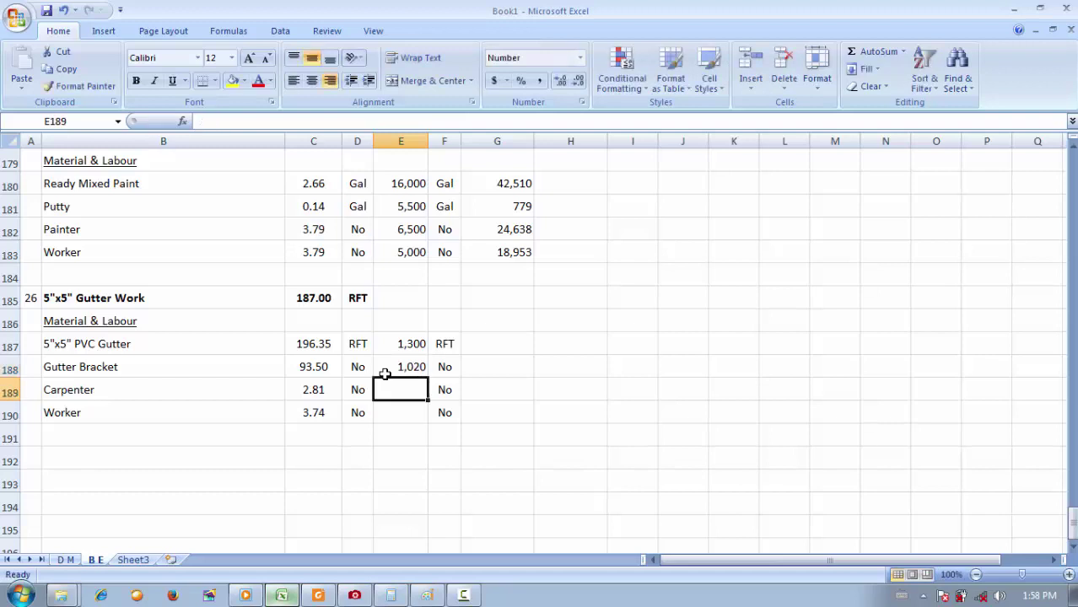
Link the Carpenter rate in E189 to the Painter rate in E182 and the Worker rate in E190 to E183.
type("=")
left_click(396, 229)
key("Return")
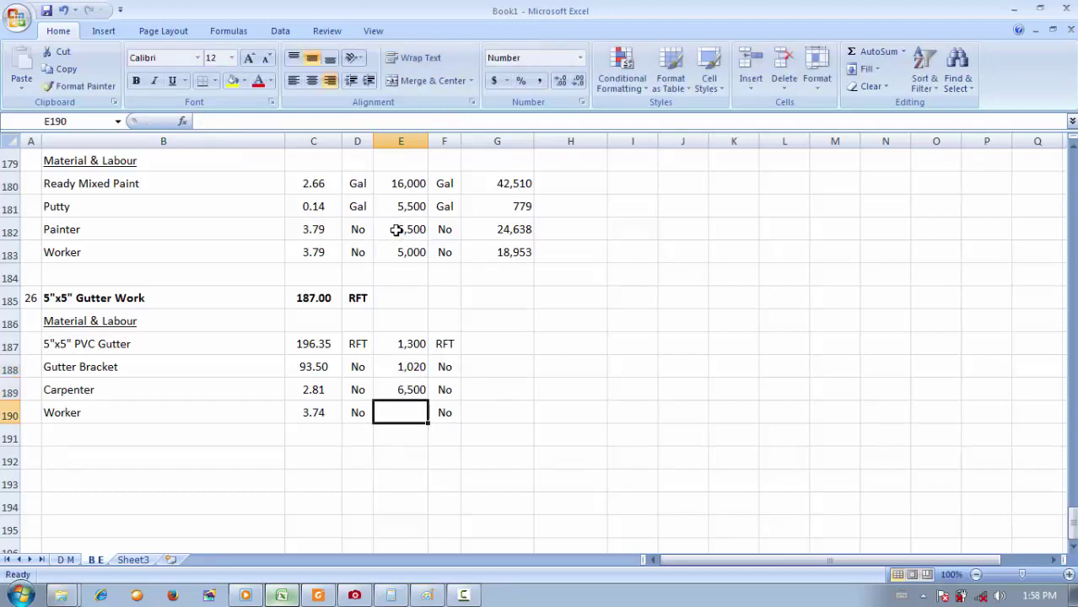
type("=")
left_click(424, 254)
key("Return")
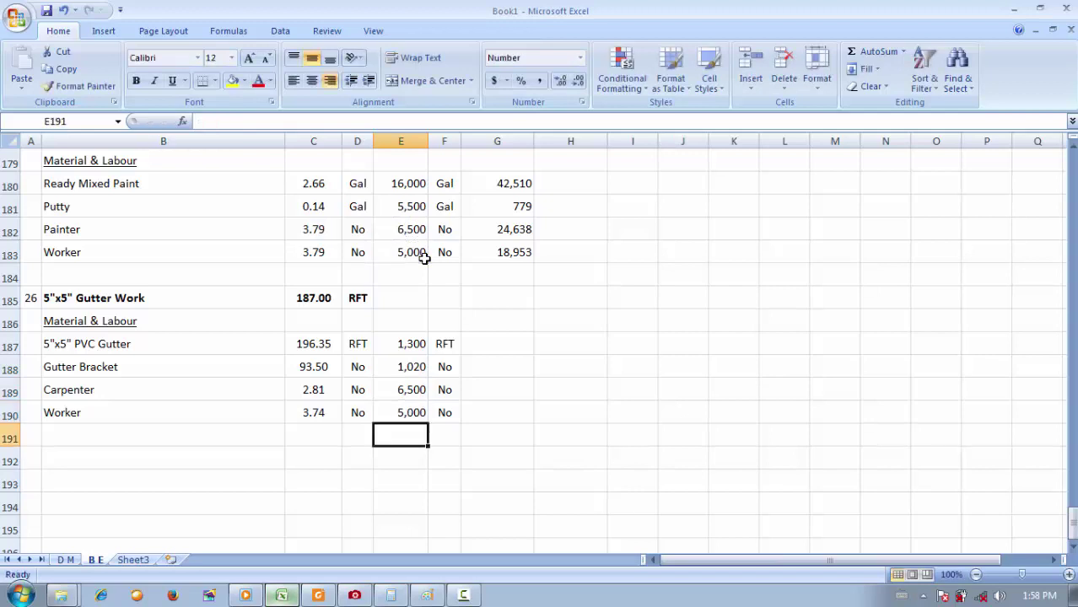
Review the gutter work's Carpenter and Worker rows and their quantity formulas in C189:C190.
left_click(10, 413)
left_click(141, 395)
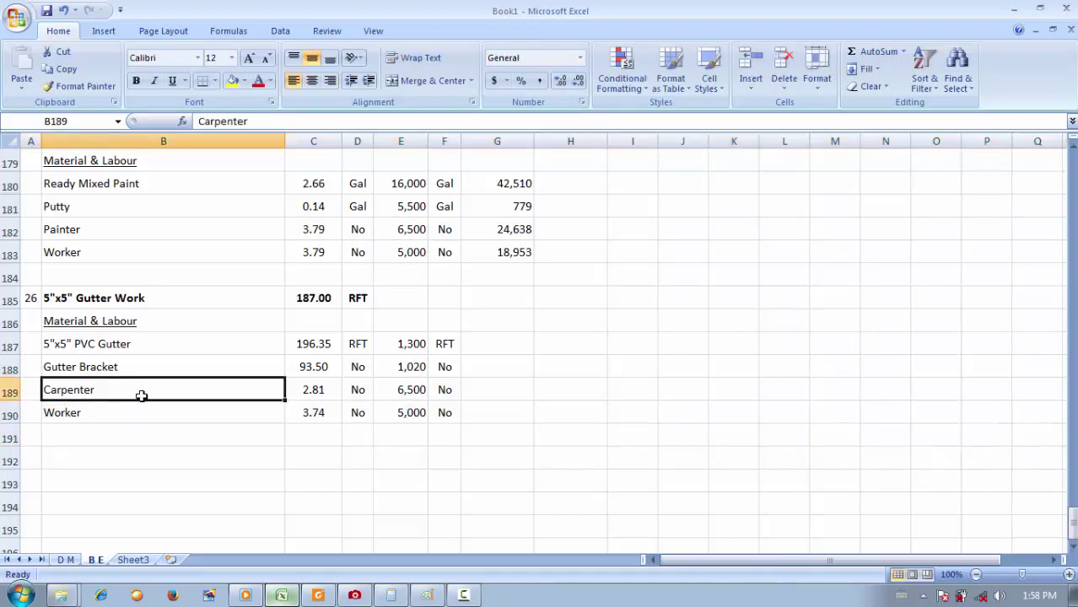
left_click(116, 414)
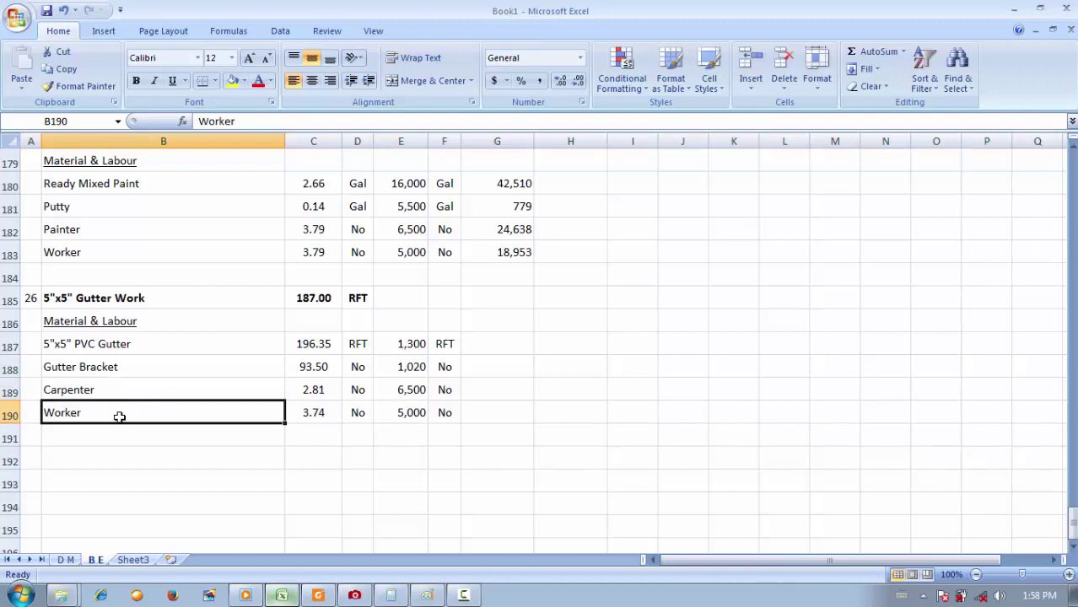
left_click(325, 428)
left_click(328, 412)
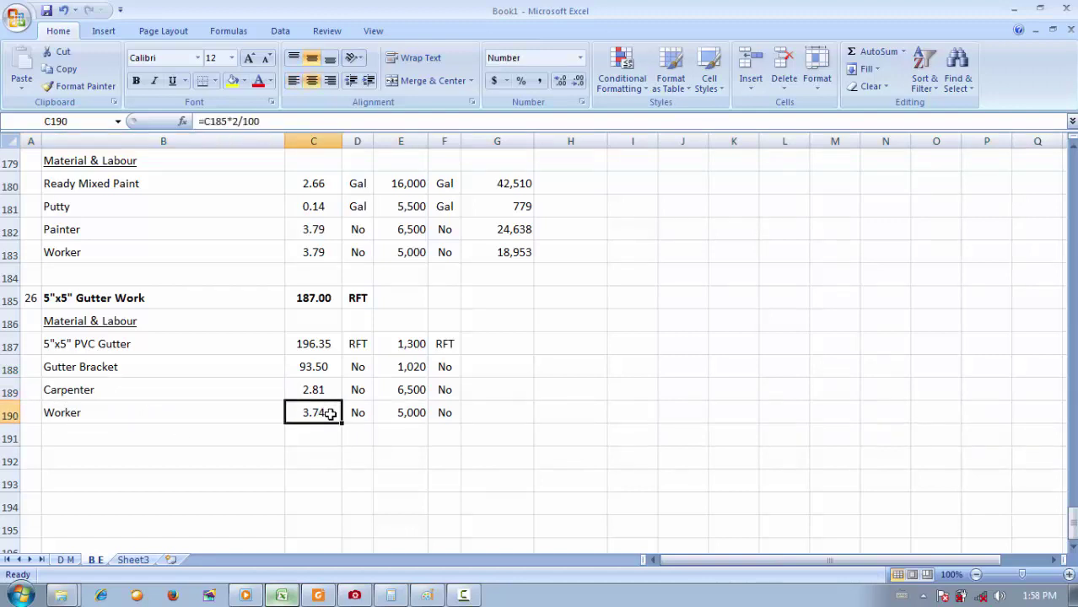
left_click(326, 390)
left_click(323, 407)
Copy the amount formula from G183 to G187 and fill it down through G190 for the gutter work rows.
left_click(507, 259)
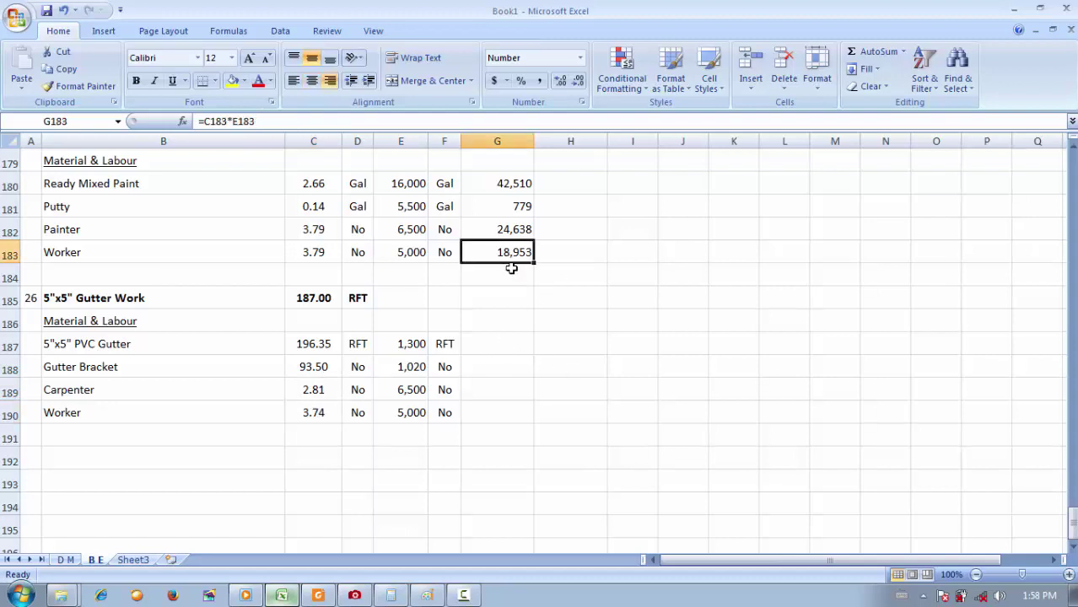
key("ctrl+c")
left_click(495, 338)
key("ctrl+v")
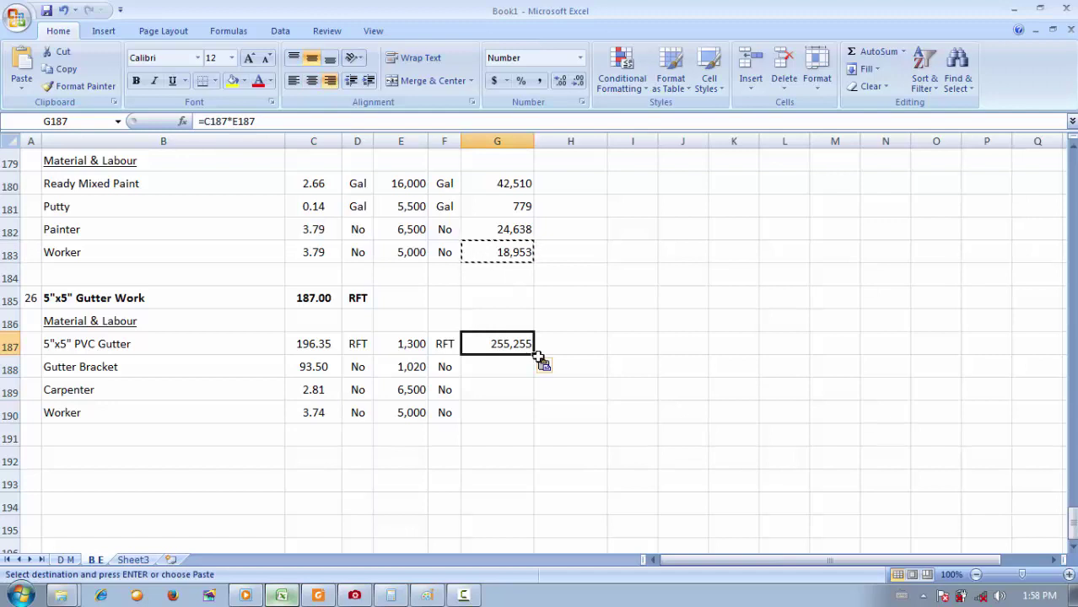
left_click_drag(535, 355, 514, 427)
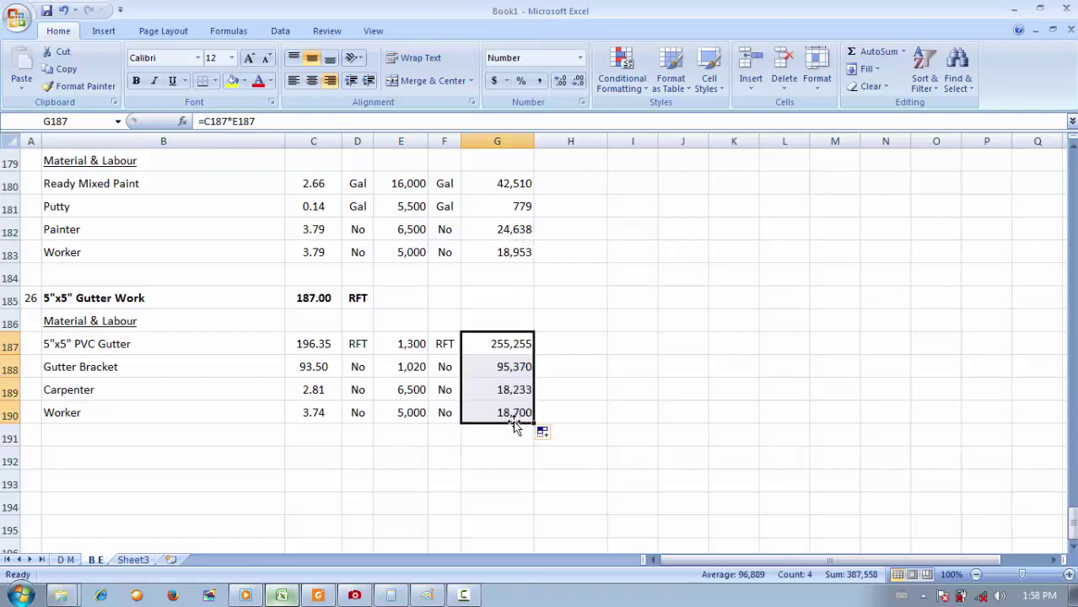
Review the gutter work's title, labour and material rows and the PVC Gutter quantity formula in C187.
left_click(79, 449)
left_click(107, 400)
left_click(121, 410)
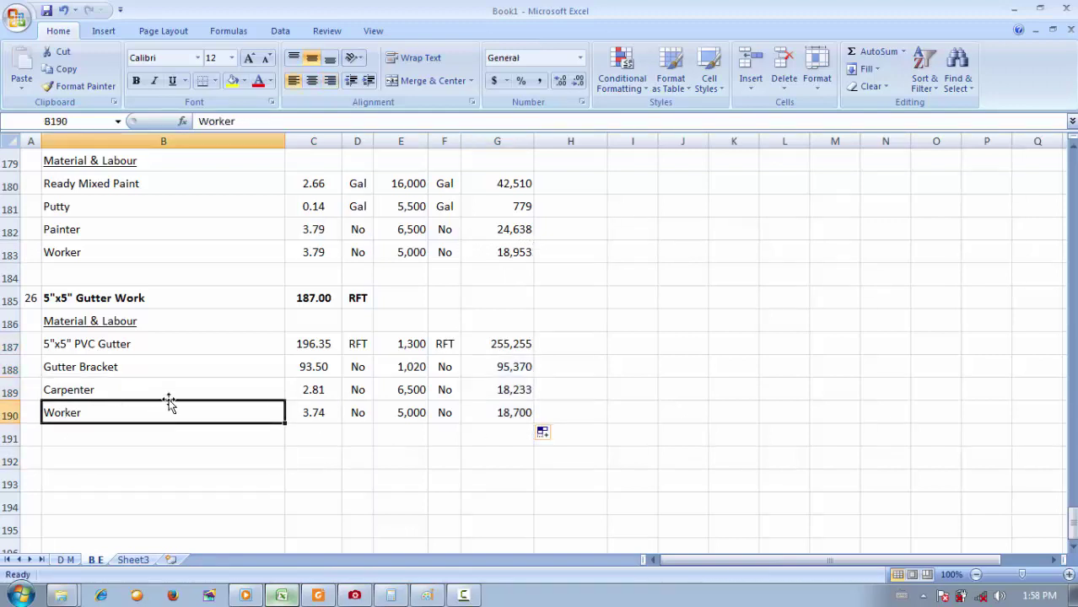
left_click(189, 396)
left_click(189, 410)
left_click(183, 304)
left_click(175, 340)
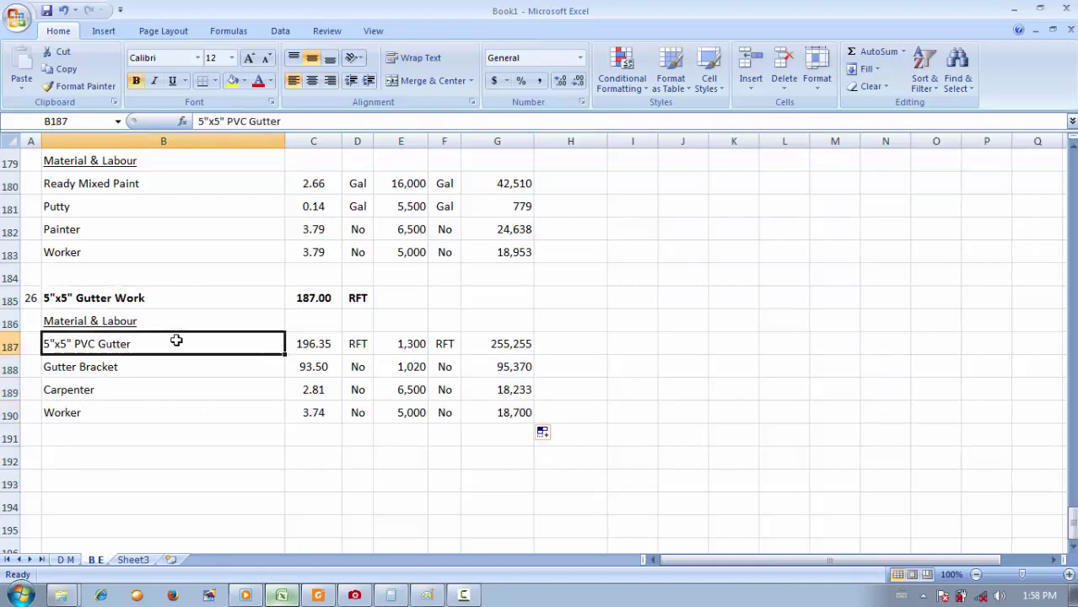
left_click(309, 340)
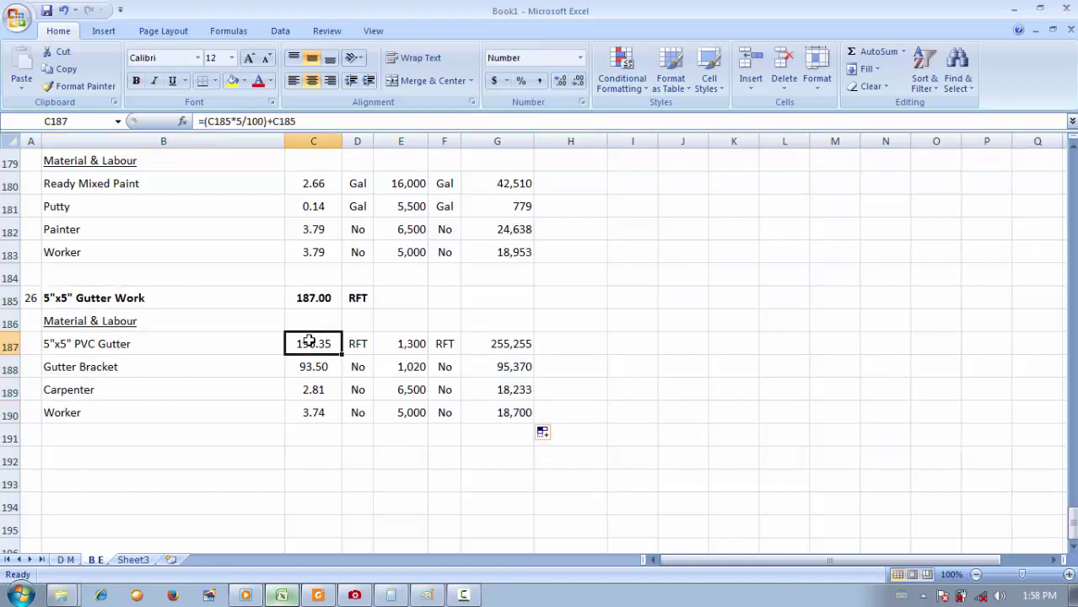
Review the Gutter Bracket quantity formula in C188 and the gutter work's Carpenter and Worker rows.
left_click(212, 375)
left_click(309, 367)
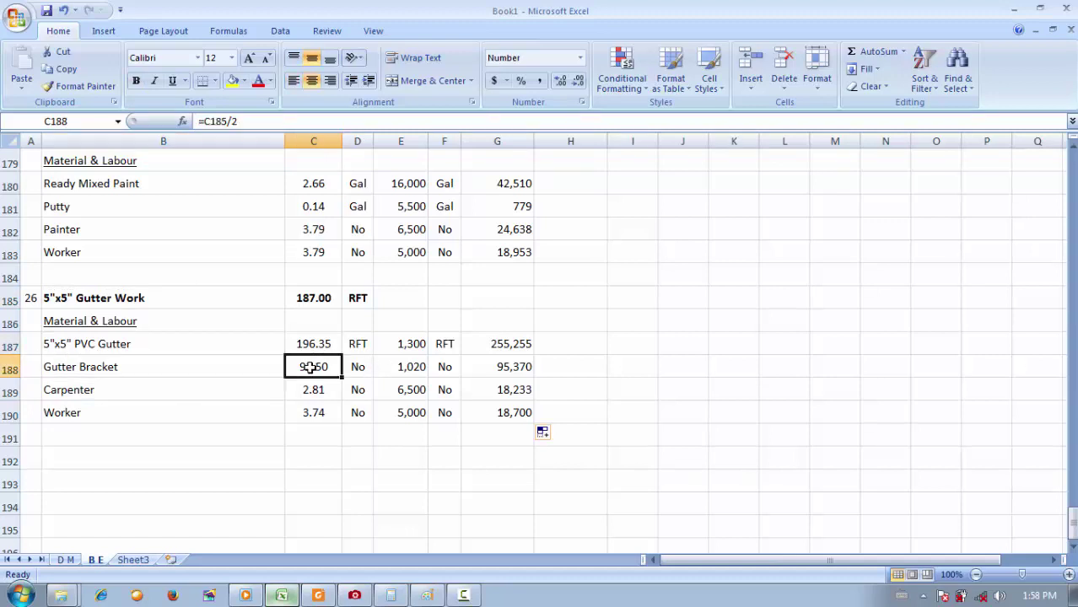
left_click_drag(148, 394, 321, 419)
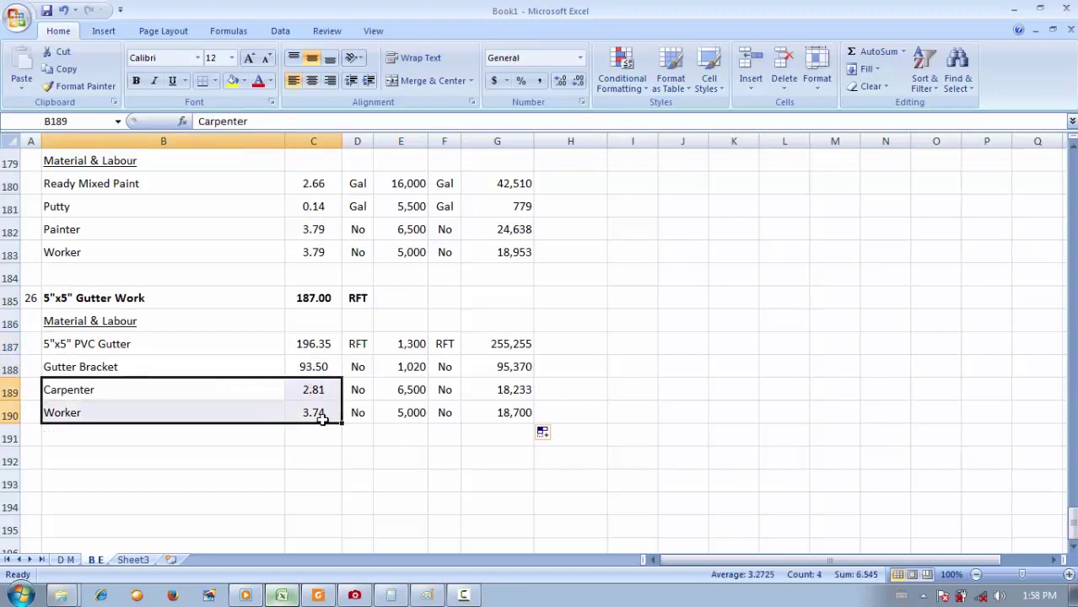
Link item number 27 and the title 3" Ø 13.5mm thk; Drain Pipe from D M A281:B281 into A192:B192 on the B E sheet.
left_click(154, 452)
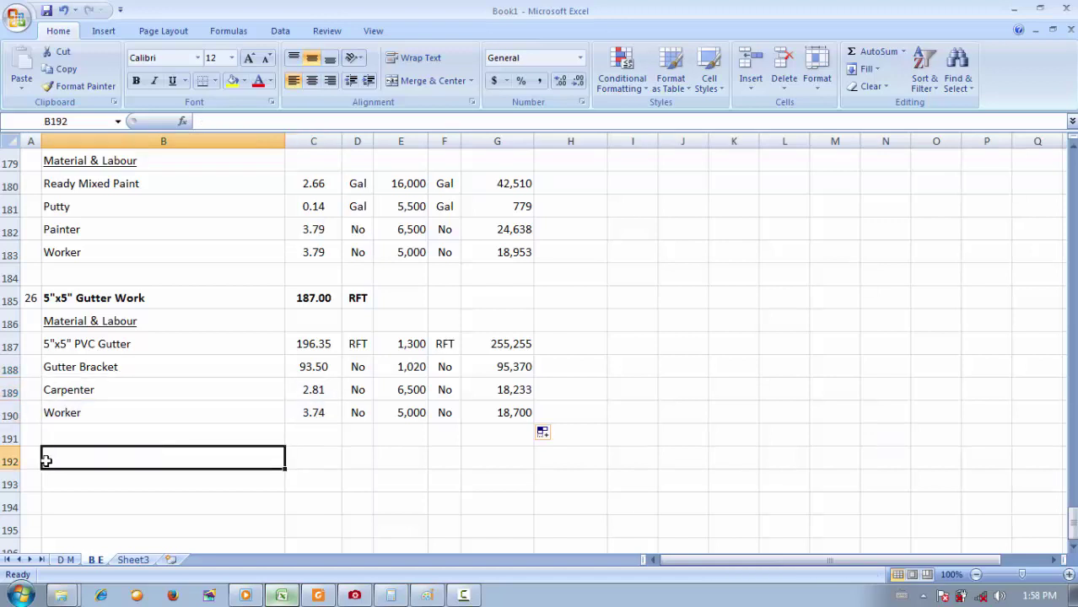
left_click(65, 559)
scroll(144, 472, "down", 3)
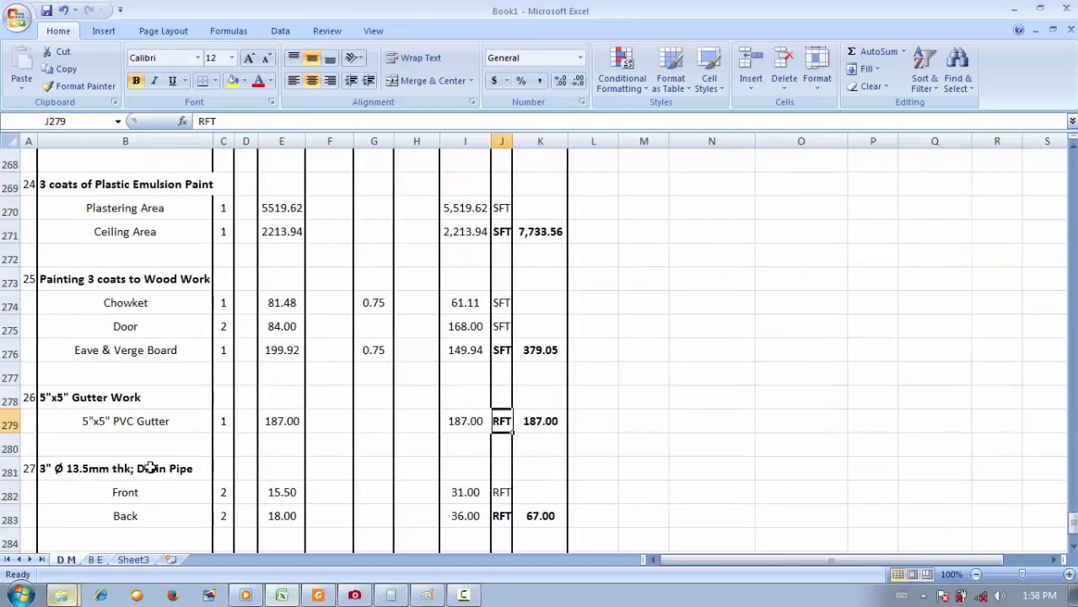
left_click_drag(149, 469, 22, 469)
key("ctrl+c")
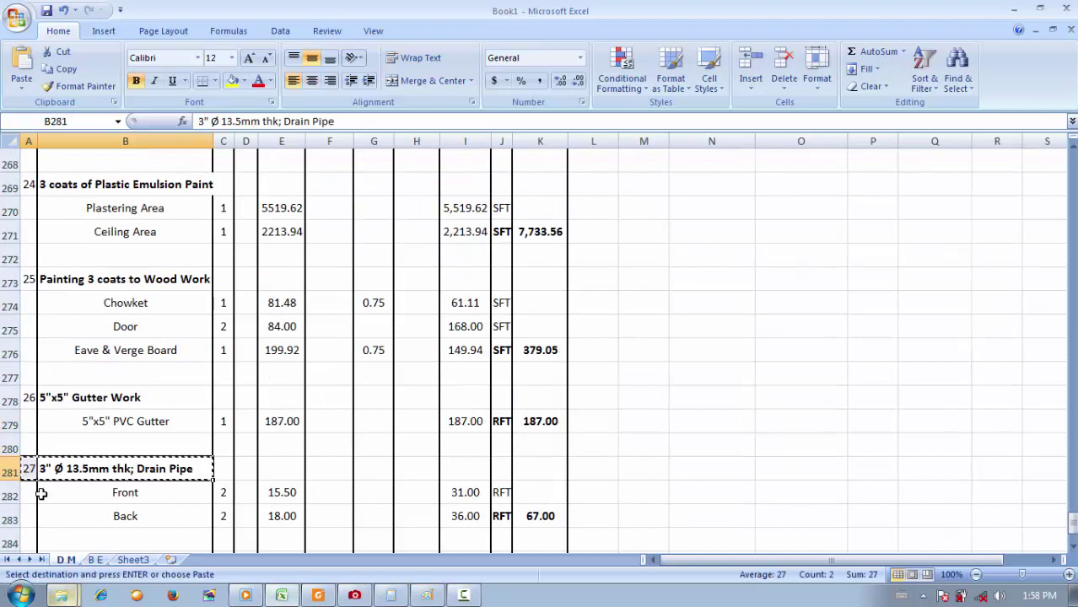
left_click(94, 559)
left_click(21, 459)
key("ctrl+v")
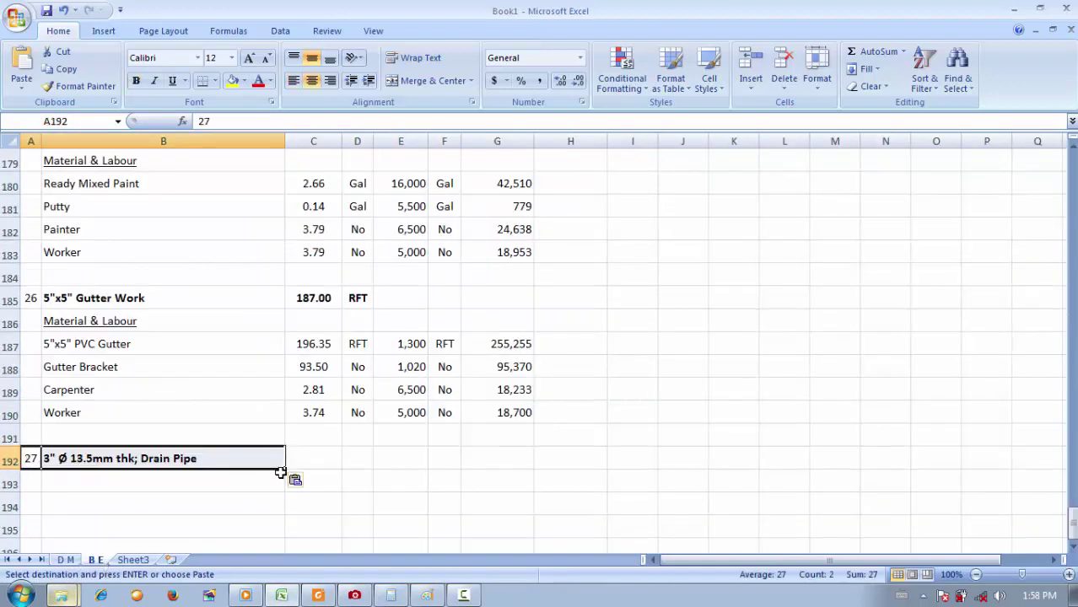
left_click(300, 481)
left_click(317, 458)
Link the drain pipe's total quantity from K283 on the D M sheet into C192 on the B E sheet.
left_click(307, 460)
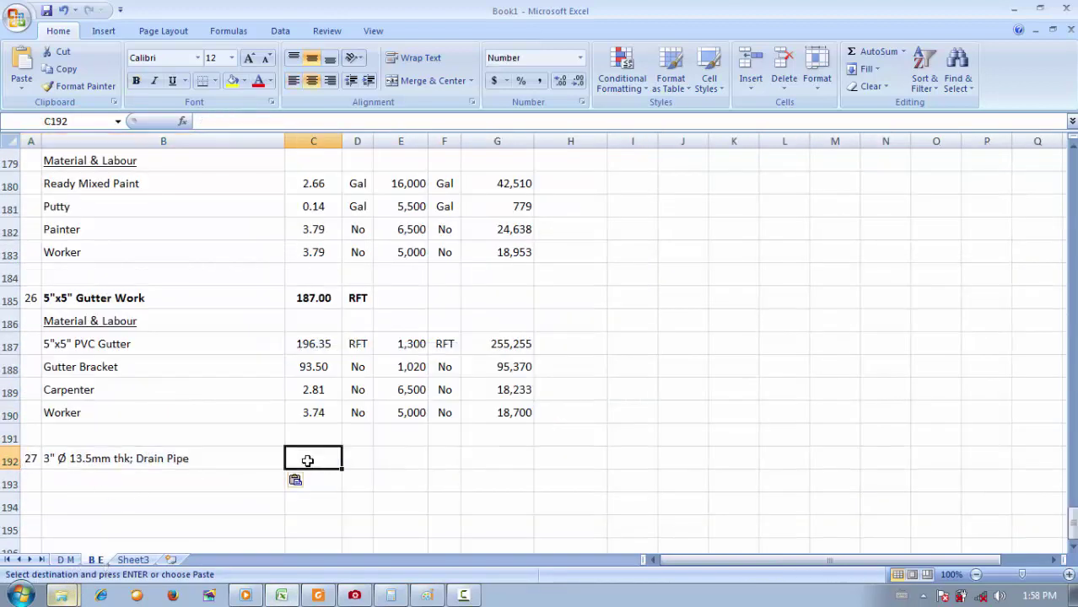
left_click(65, 559)
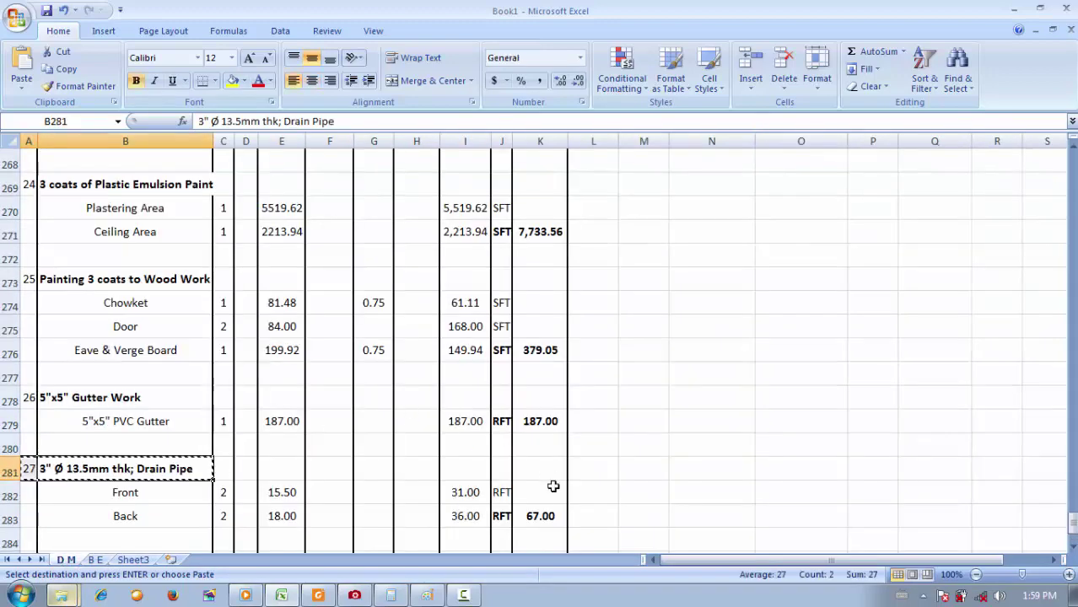
left_click(532, 518)
key("ctrl+c")
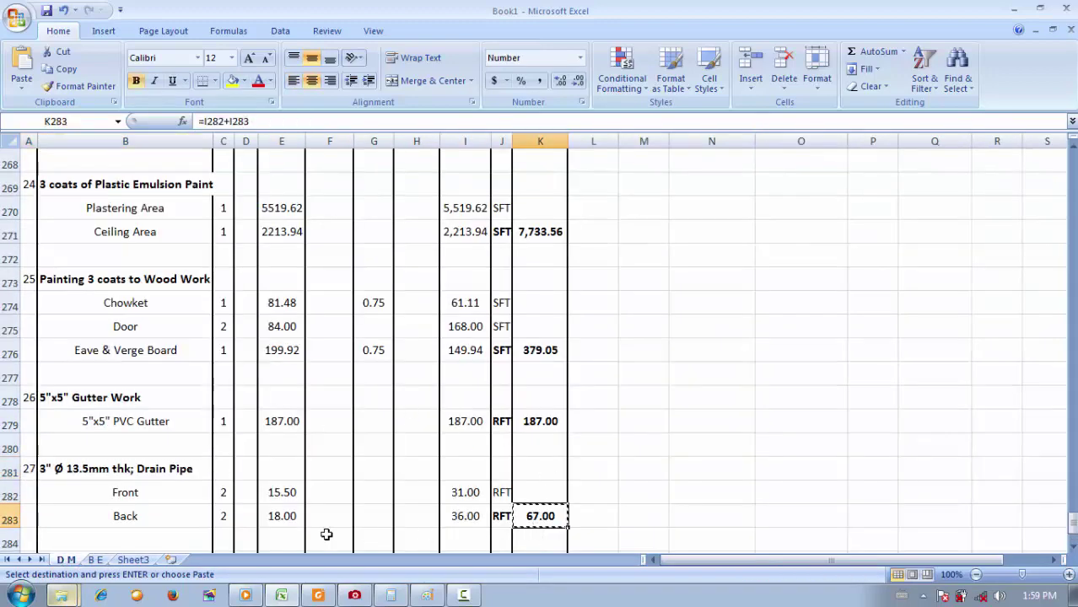
left_click(96, 559)
key("ctrl+v")
left_click(353, 478)
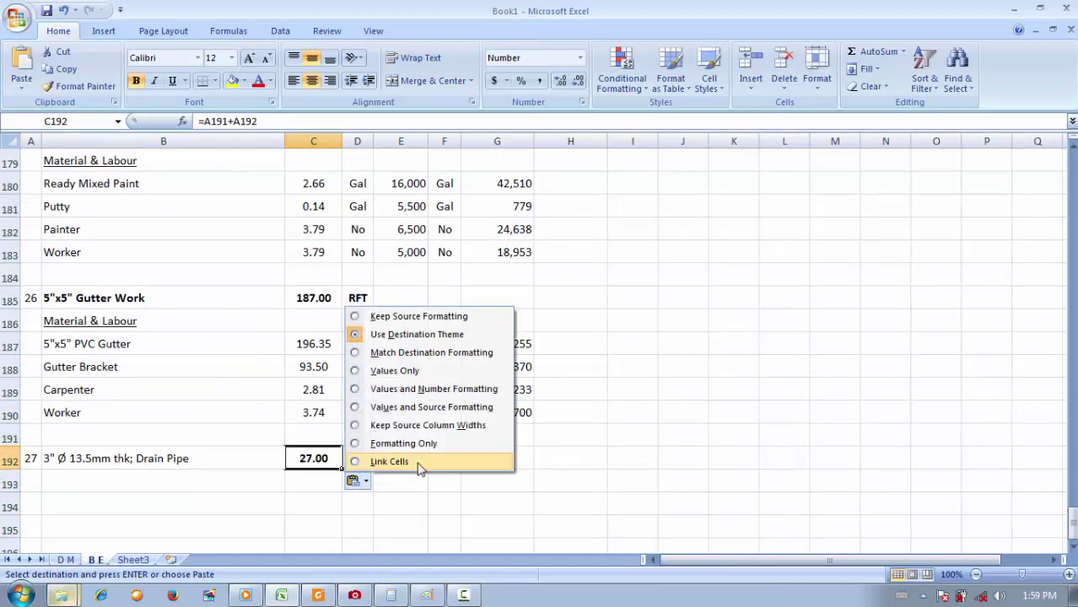
left_click(404, 460)
Link the drain pipe's RFT unit from J283 on the D M sheet into D192 on the B E sheet.
left_click(65, 559)
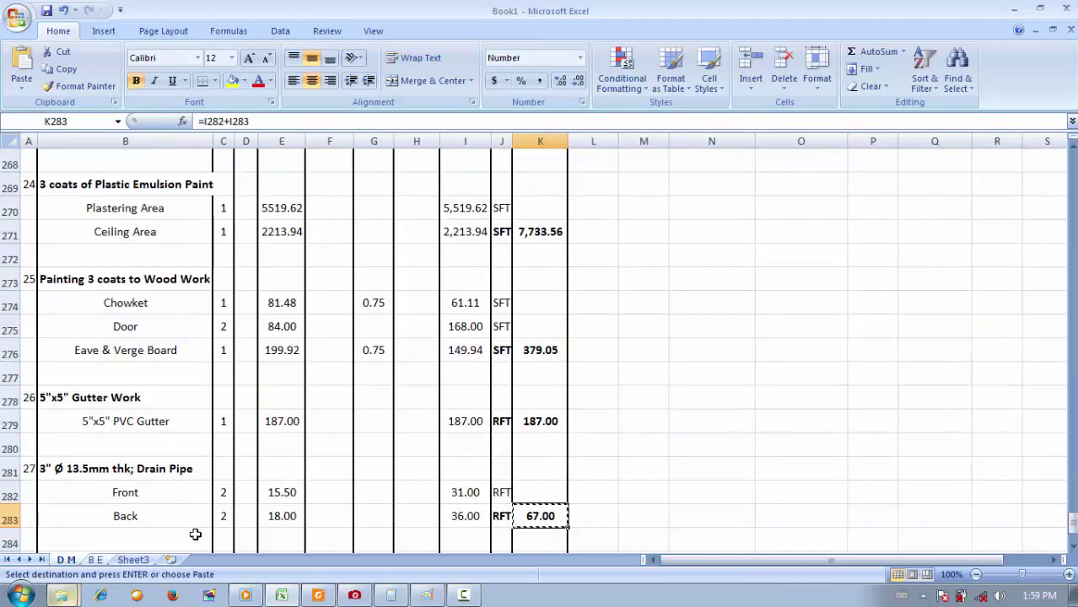
left_click(502, 516)
key("ctrl+c")
left_click(96, 559)
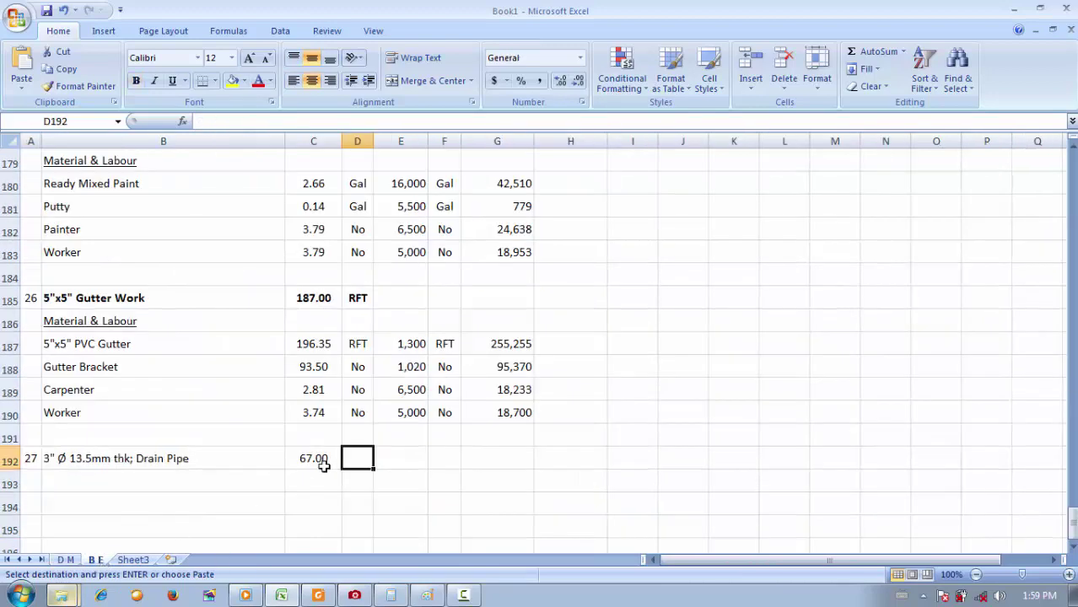
key("ctrl+v")
left_click(384, 479)
left_click(438, 466)
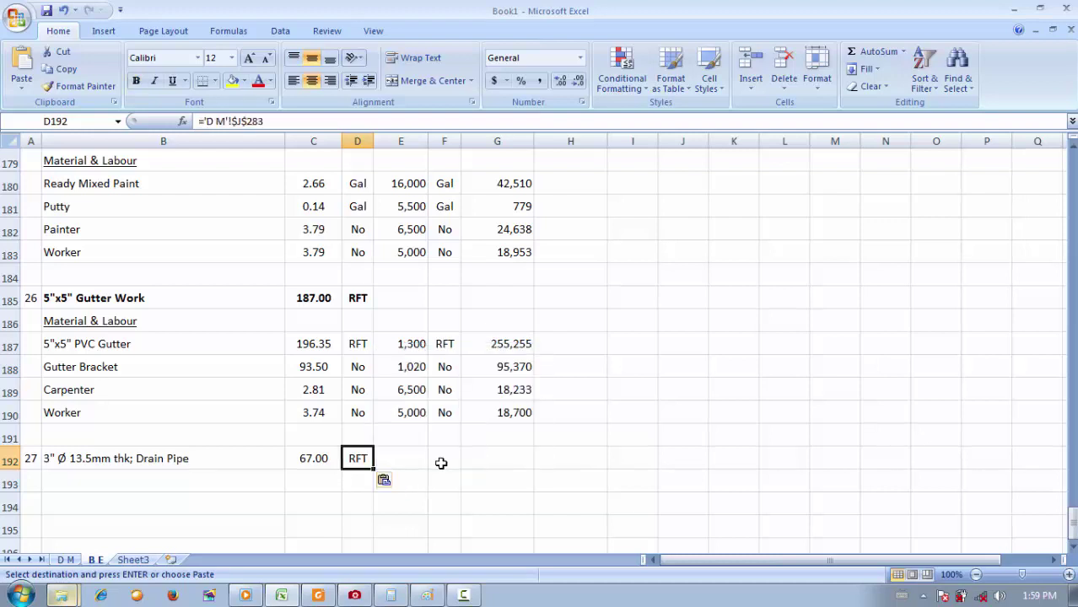
Copy the Material & Labour heading from B186 to B193 under the drain pipe item.
scroll(529, 363, "down", 3)
scroll(283, 314, "up", 2)
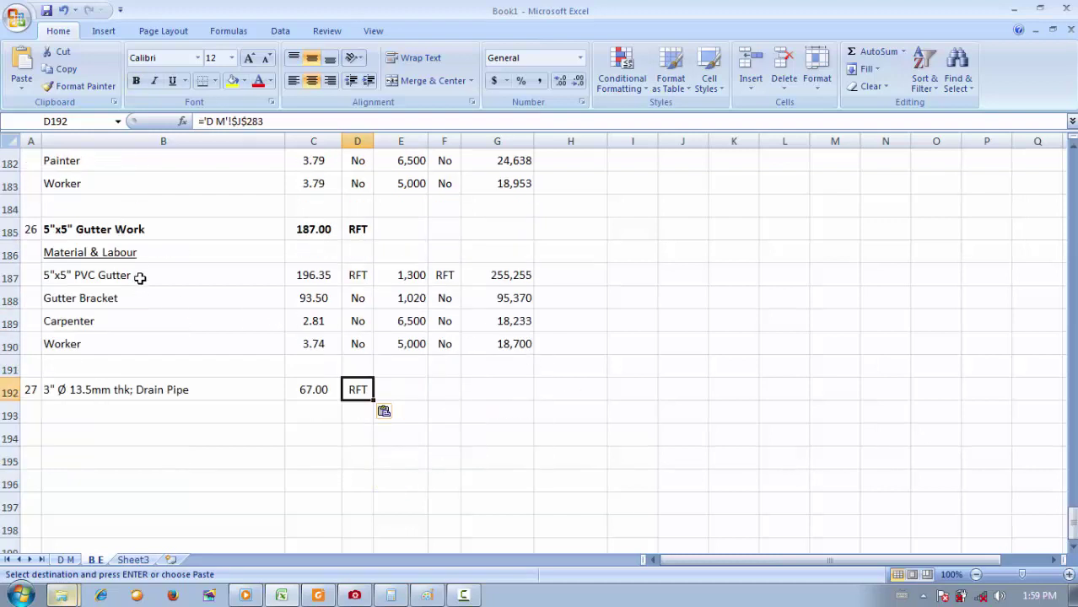
left_click(141, 253)
key("ctrl+c")
left_click(152, 411)
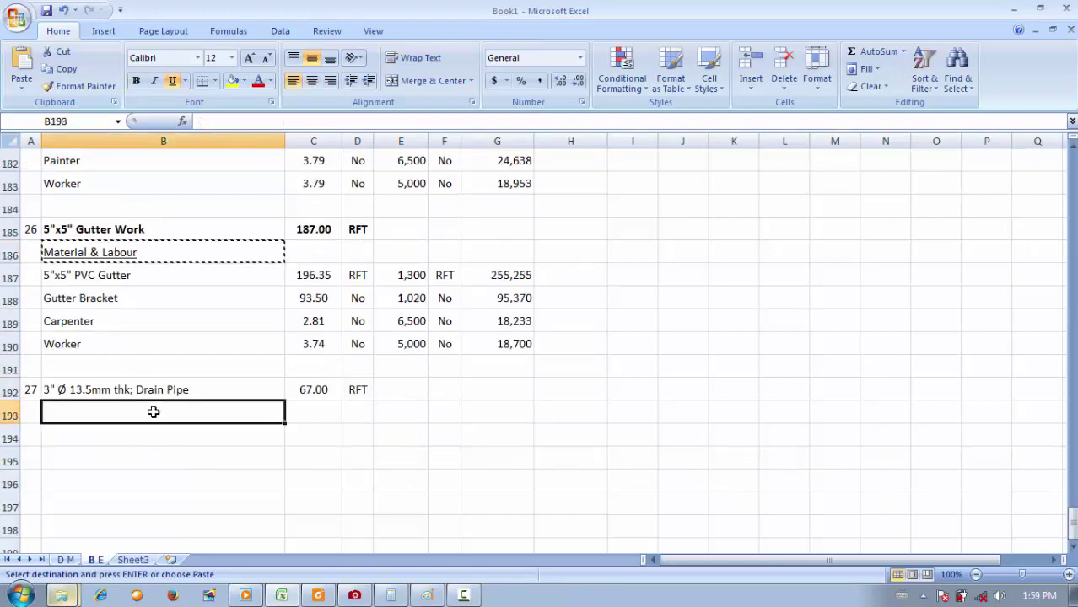
key("ctrl+v")
left_click(161, 437)
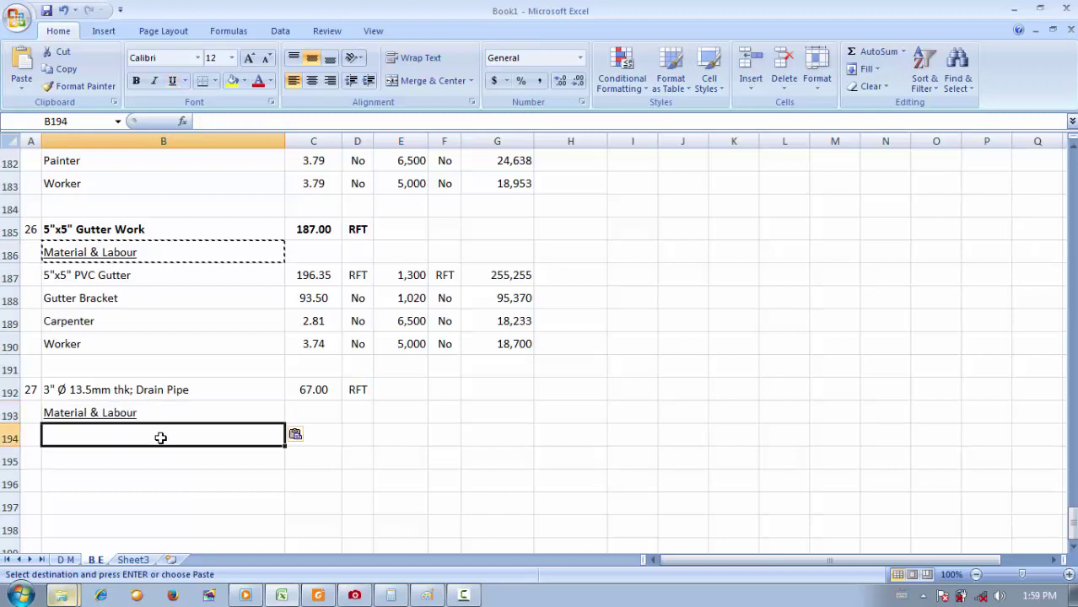
left_click(154, 483)
double_click(161, 432)
left_click(156, 479)
left_click(166, 443)
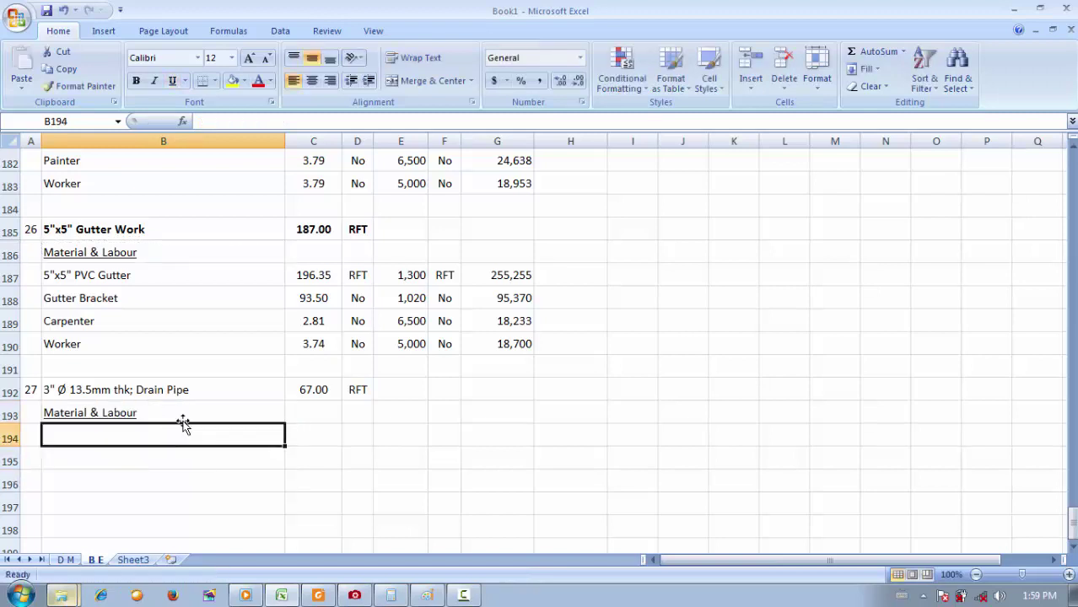
Find the G.I./C.I. Rain Water Pipe item in the Analysis of Rates PDF in Foxit Reader.
scroll(388, 436, "up", 20)
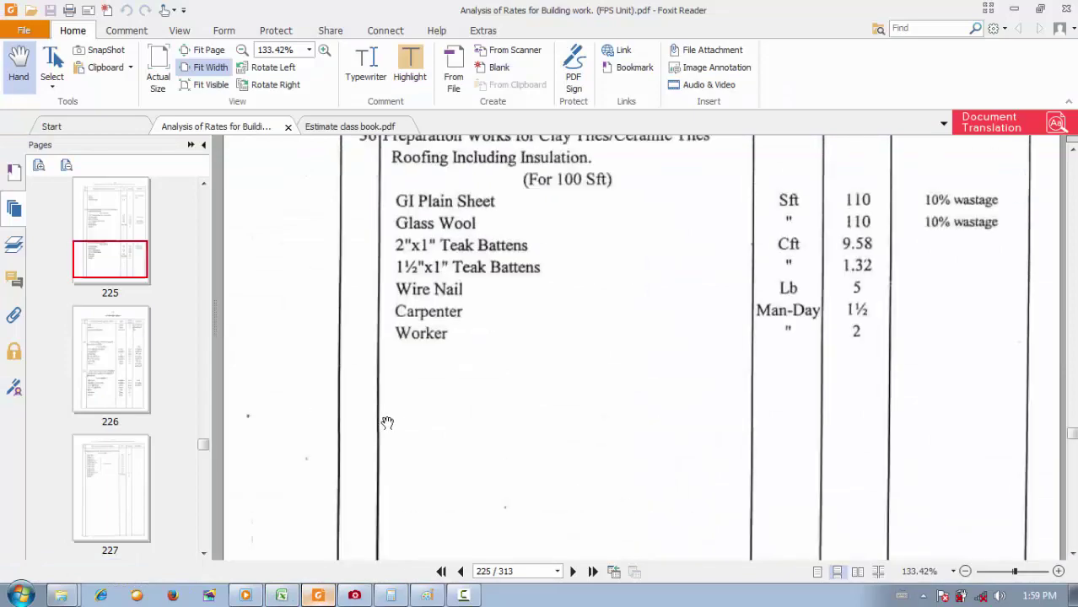
scroll(395, 414, "up", 20)
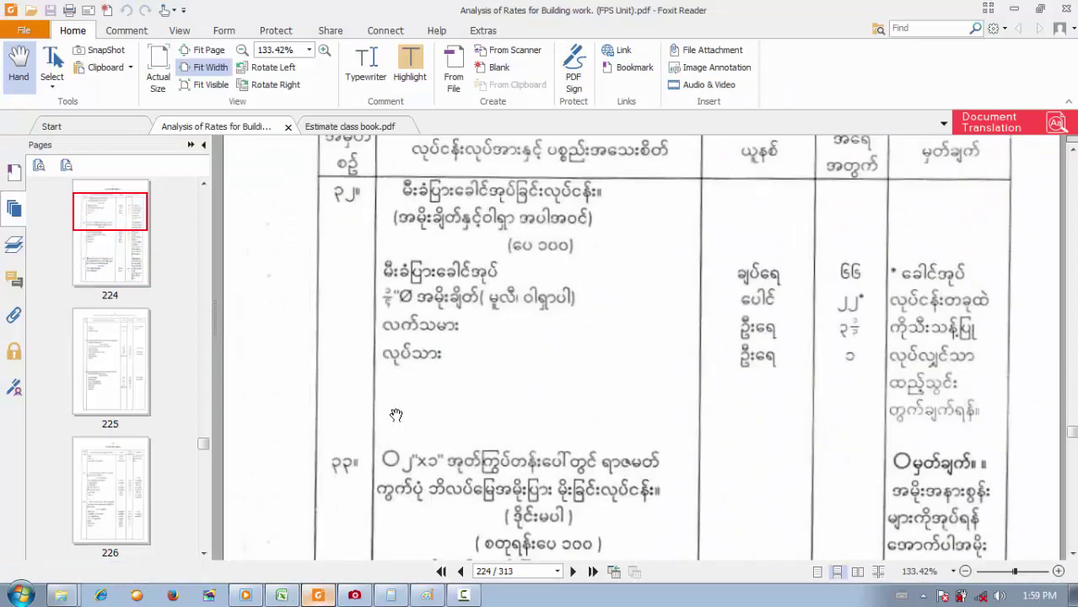
scroll(394, 416, "up", 20)
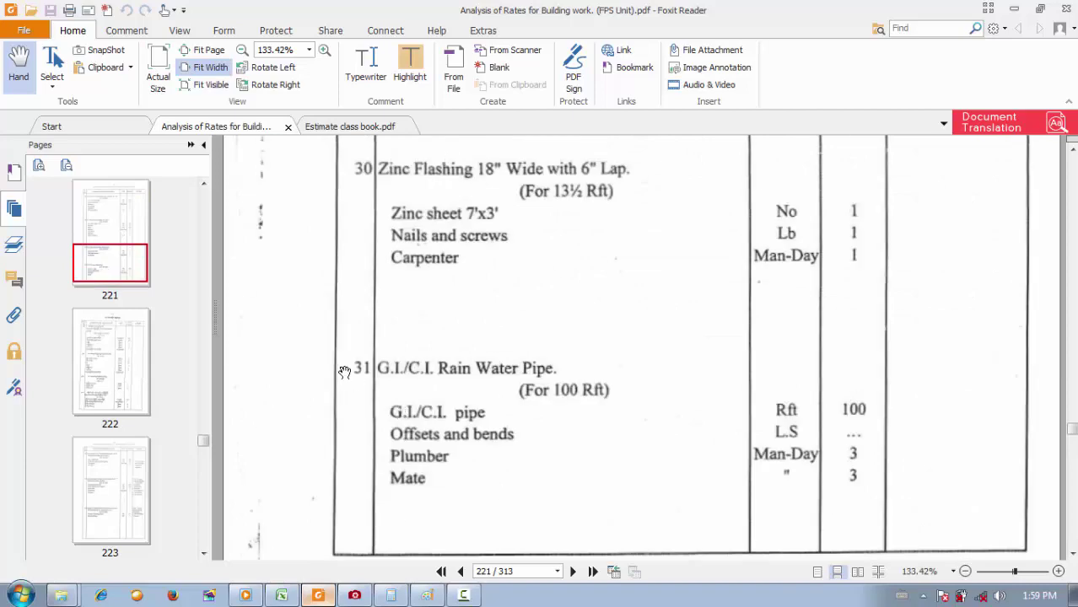
Switch back to Excel and enter PVC Drain Pipe as the first material in B194.
left_click(284, 596)
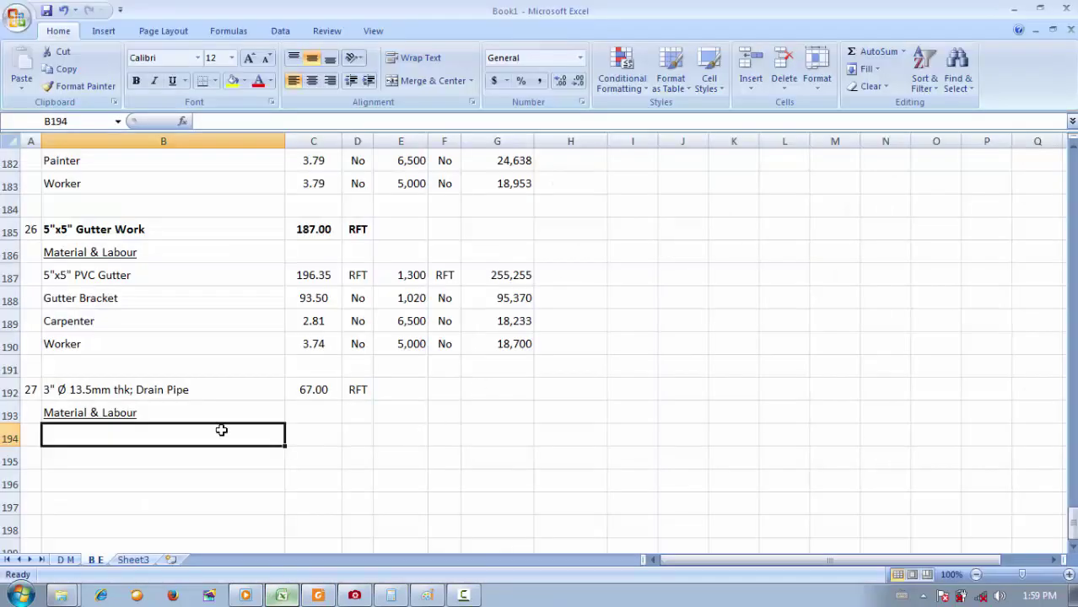
type("PV")
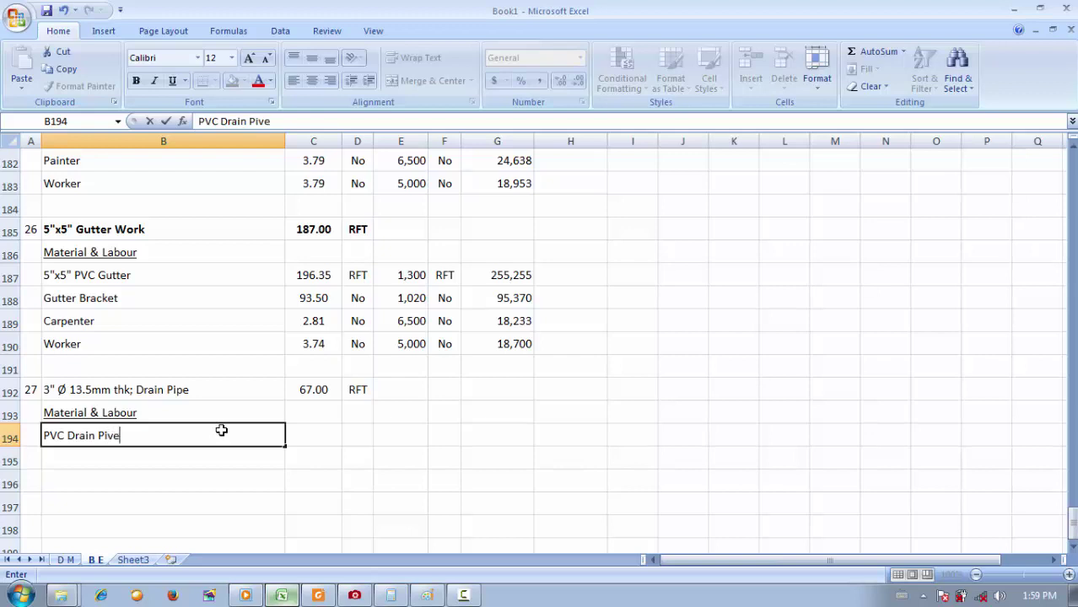
type("C Drain Pipe")
key("Tab")
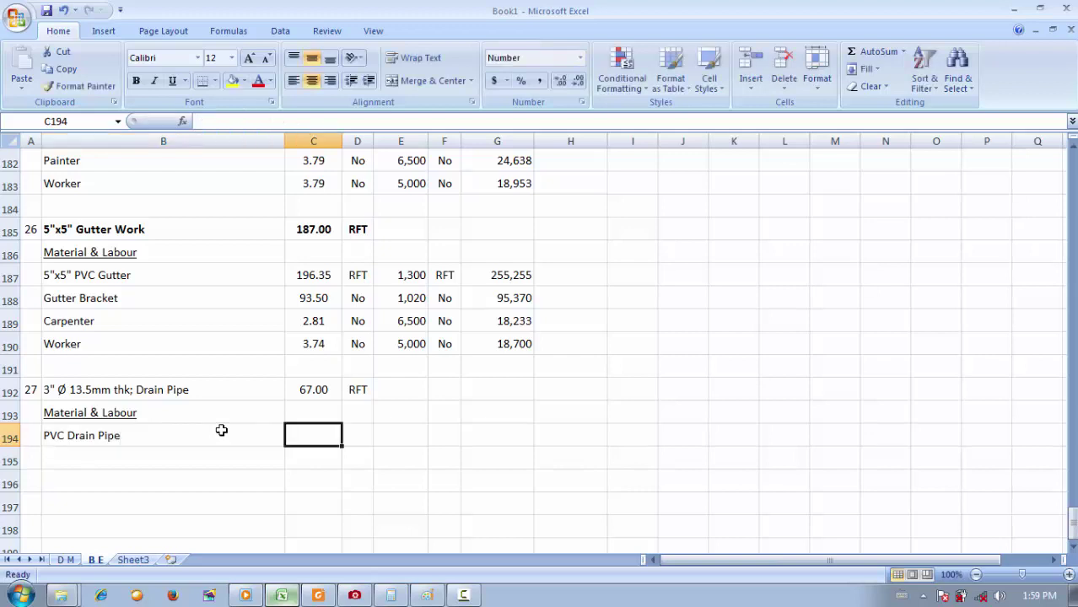
Check the rain water pipe quantity in Foxit Reader, and in Excel link the PVC Drain Pipe quantity in C194 to C192.
left_click(318, 595)
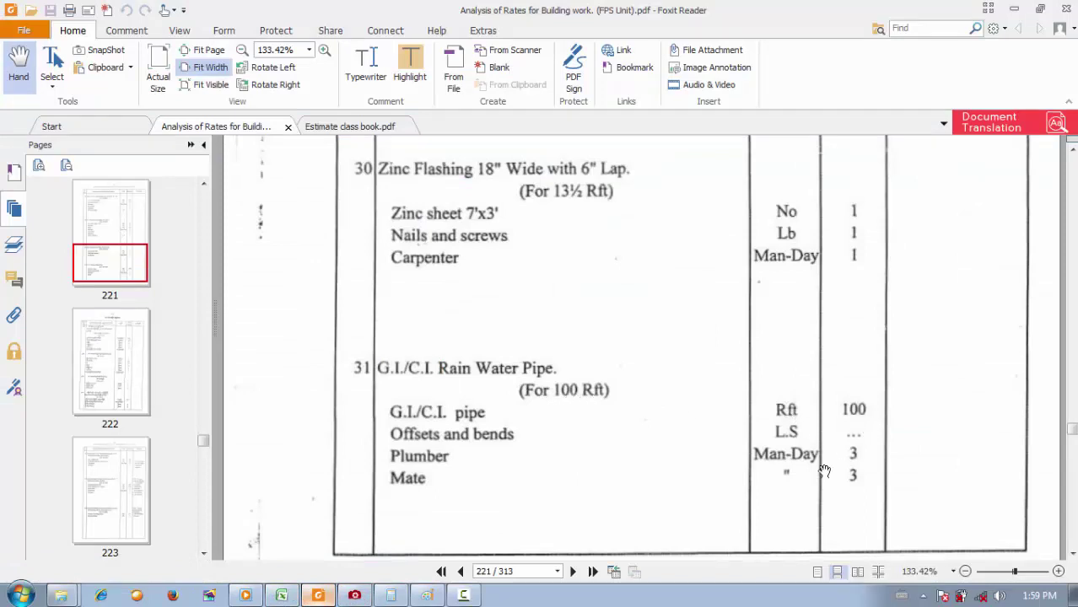
left_click(281, 595)
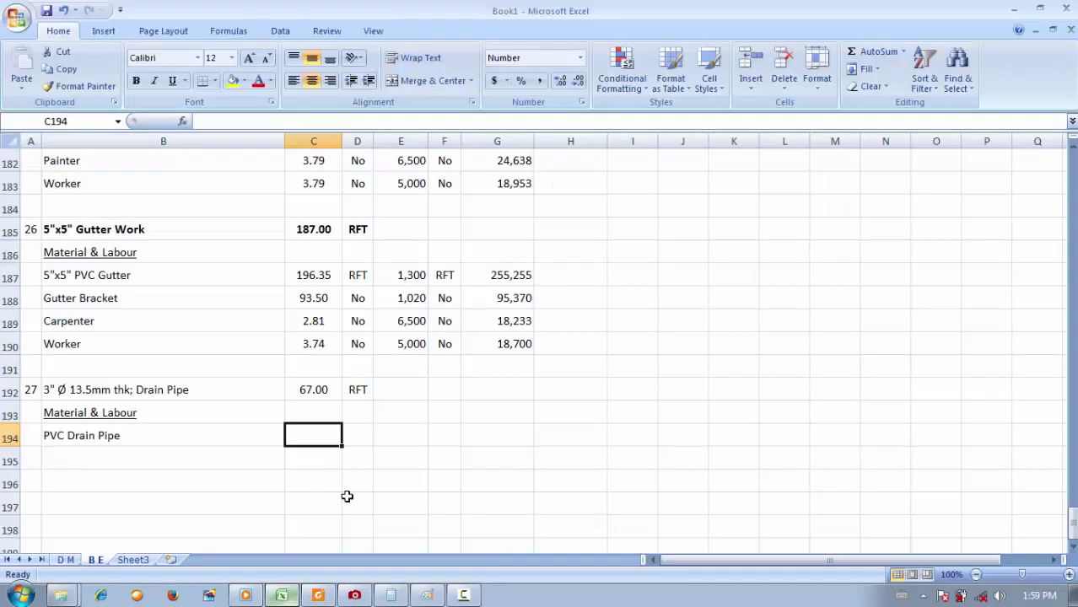
type("=")
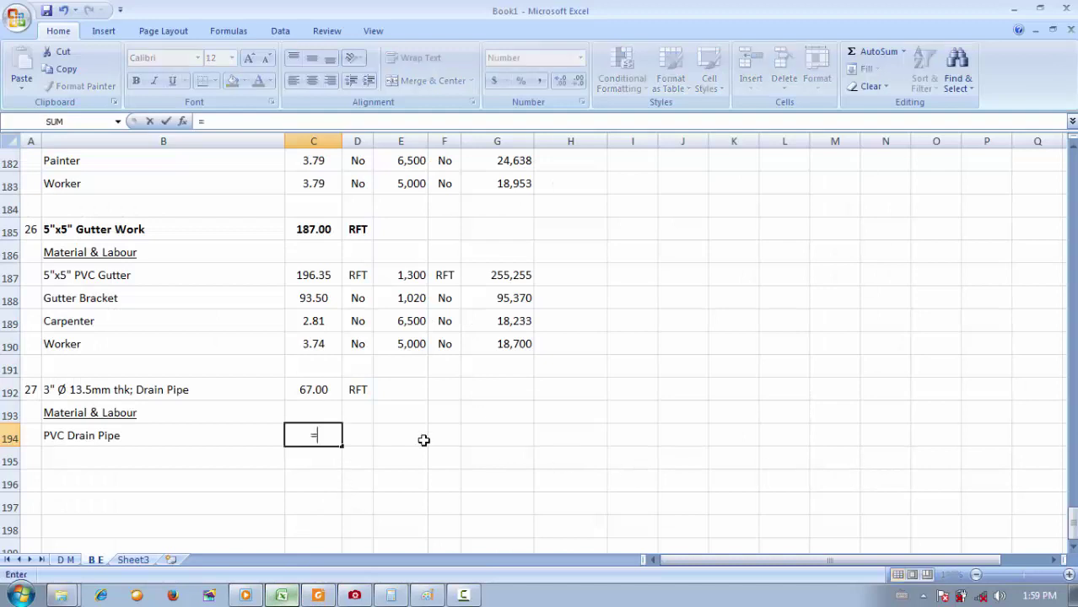
left_click(310, 386)
key("Return")
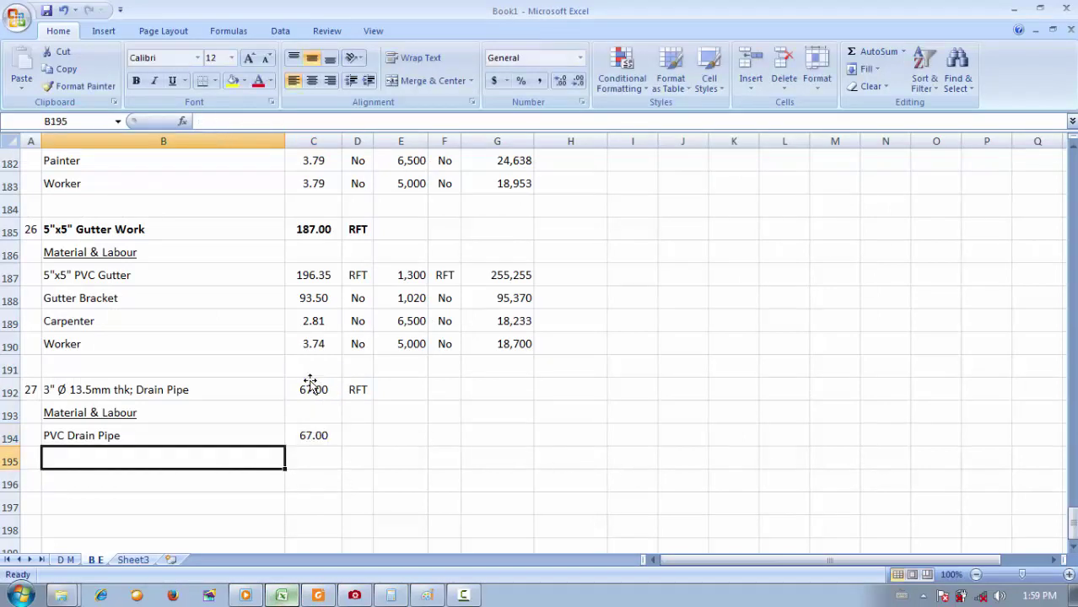
Set the PVC Drain Pipe quantity's unit in D194 to RFT.
left_click(359, 431)
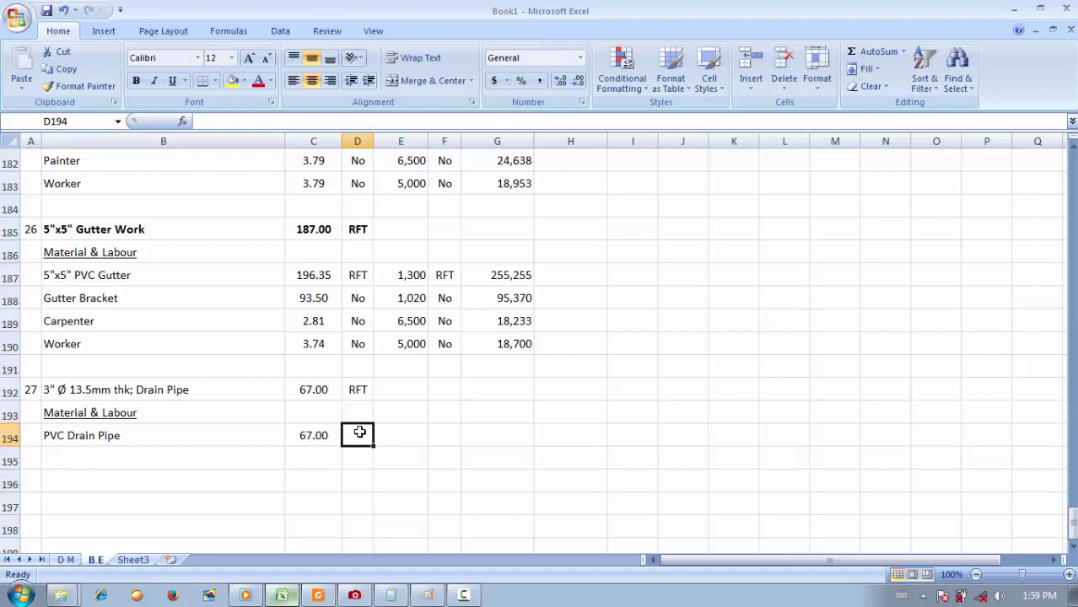
type("R")
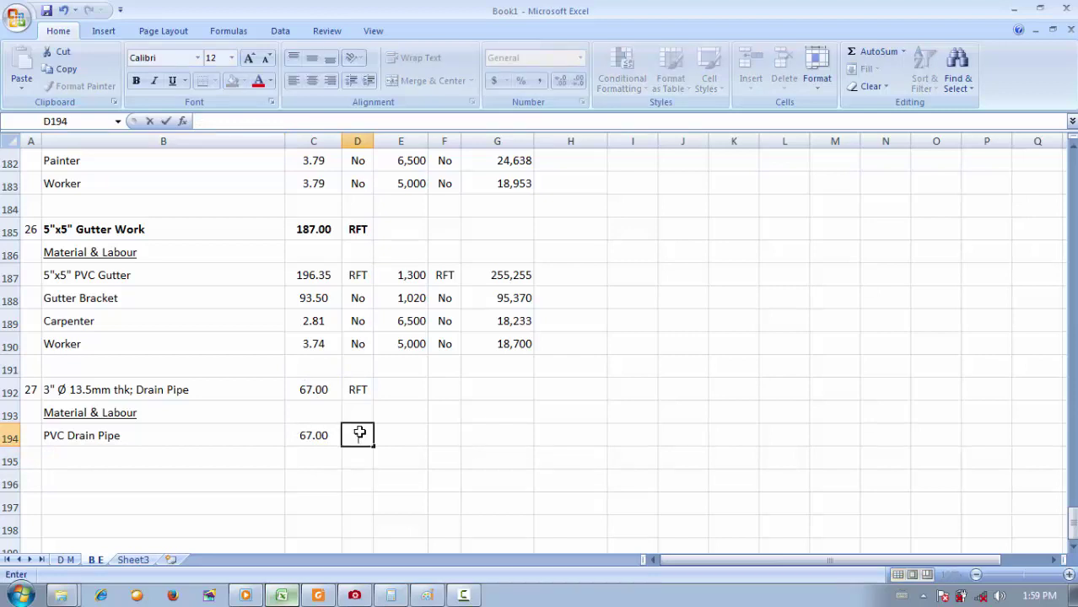
type("FT")
key("Return")
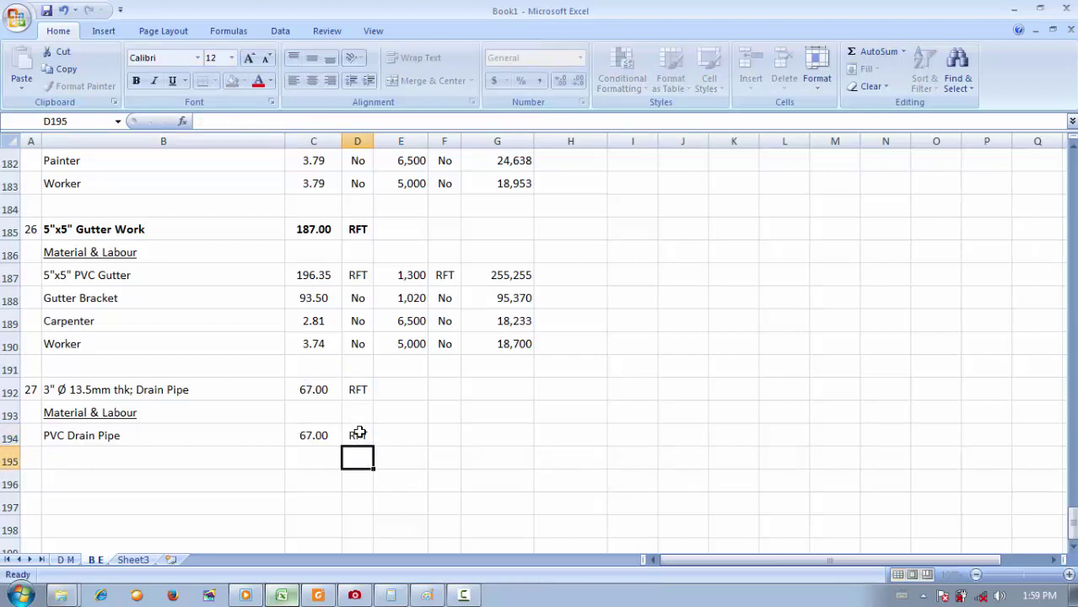
Check the rain water pipe's offsets, bends and labour in Foxit Reader, and examine the gutter detail and building plan in ACDSee.
left_click(222, 464)
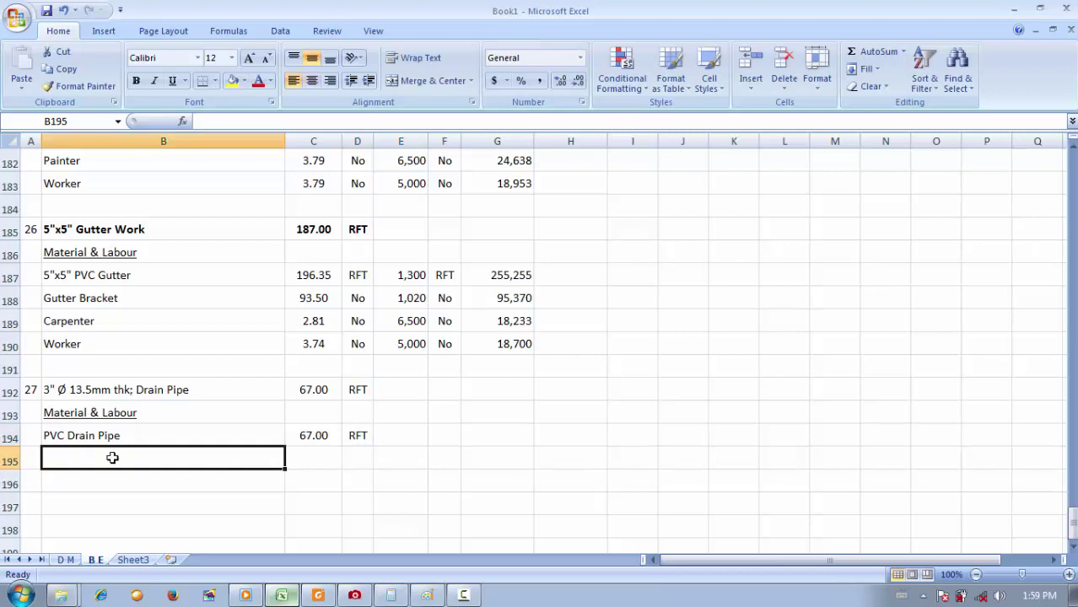
left_click(318, 596)
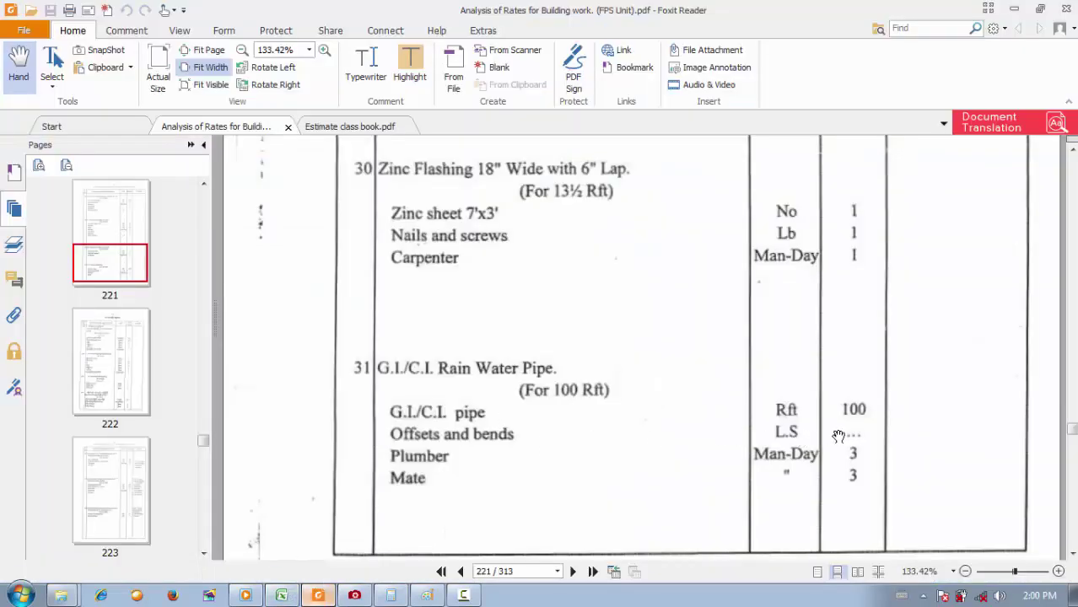
left_click(355, 596)
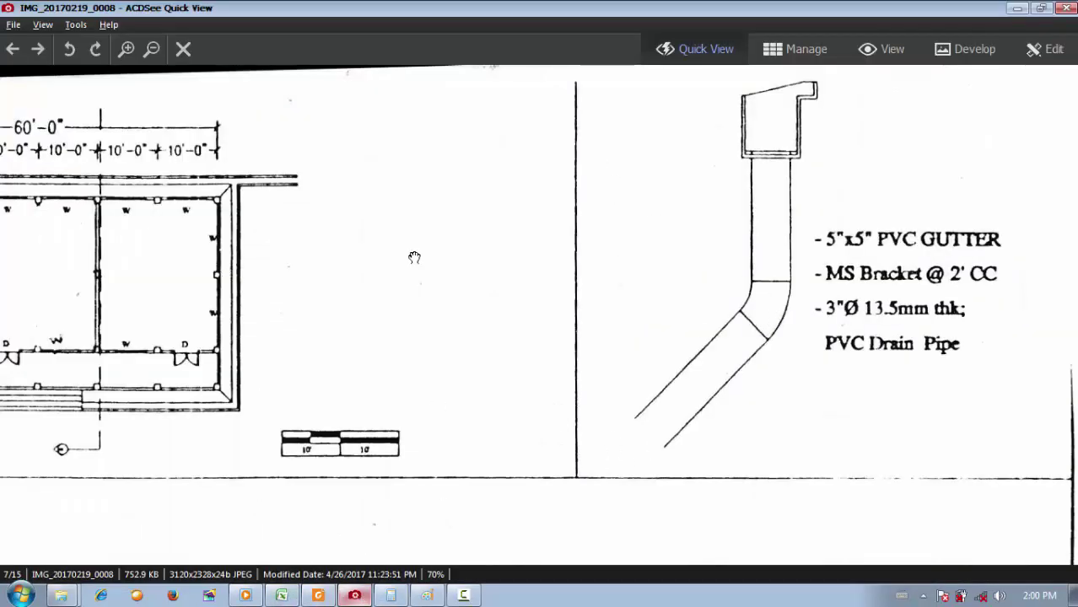
left_click_drag(414, 254, 779, 211)
left_click(19, 595)
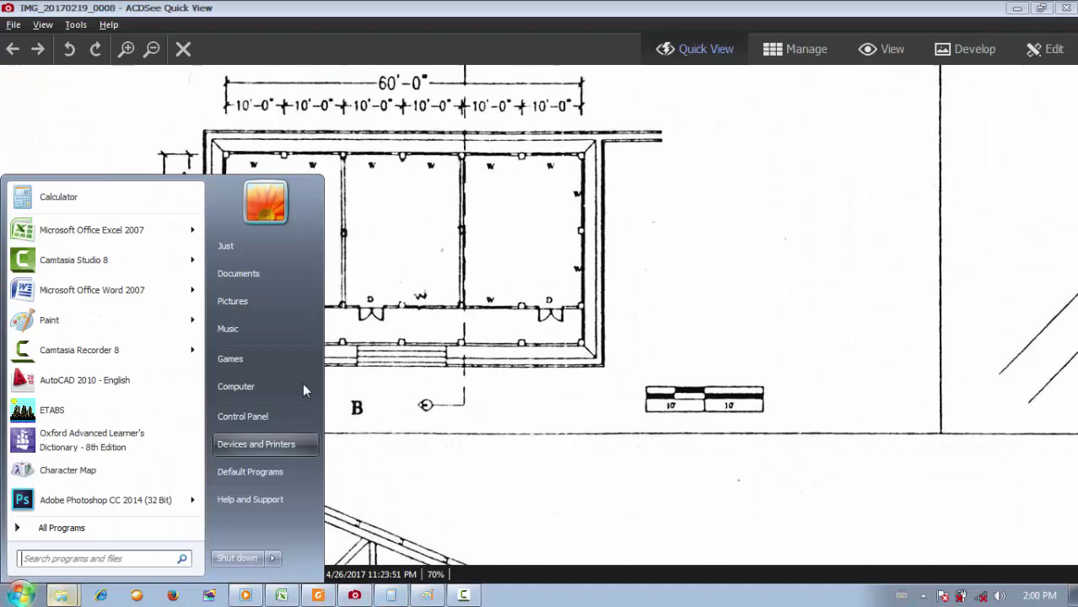
left_click(173, 383)
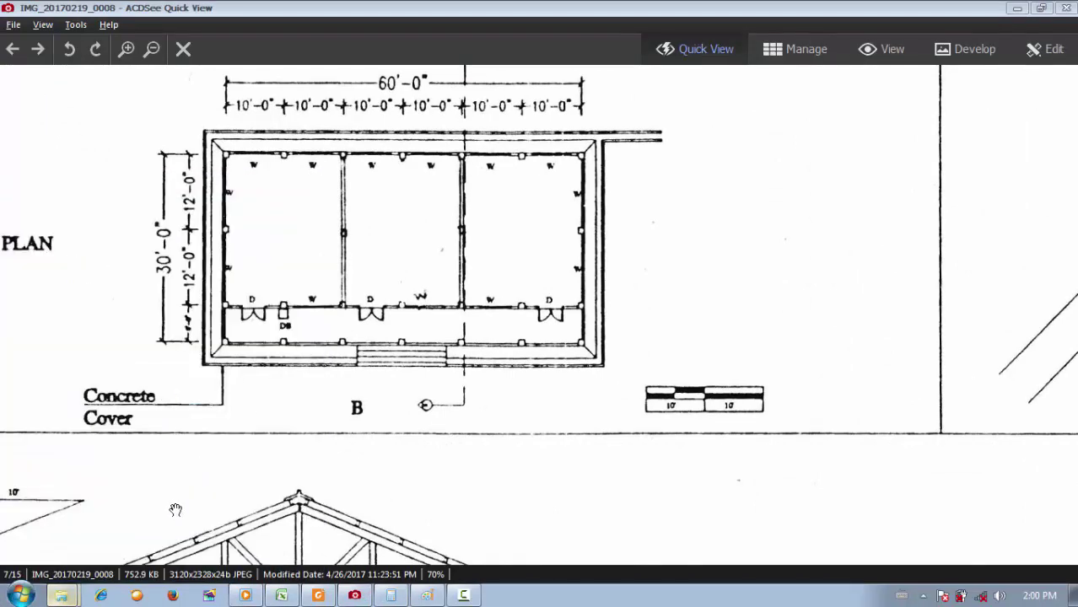
Examine the drain pipe on the building section, and in Excel enter Offsets & Bends as the second material in B195.
mouse_move(518, 370)
left_mouse_down()
mouse_move(511, 412)
mouse_move(535, 249)
mouse_move(503, 140)
left_mouse_up()
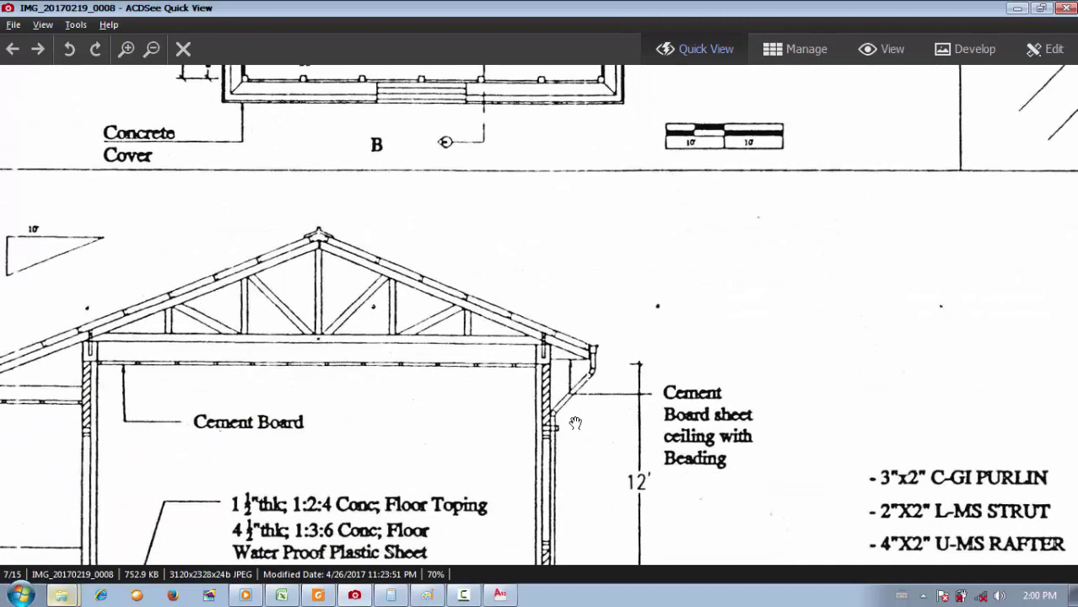
left_click_drag(581, 397, 528, 295)
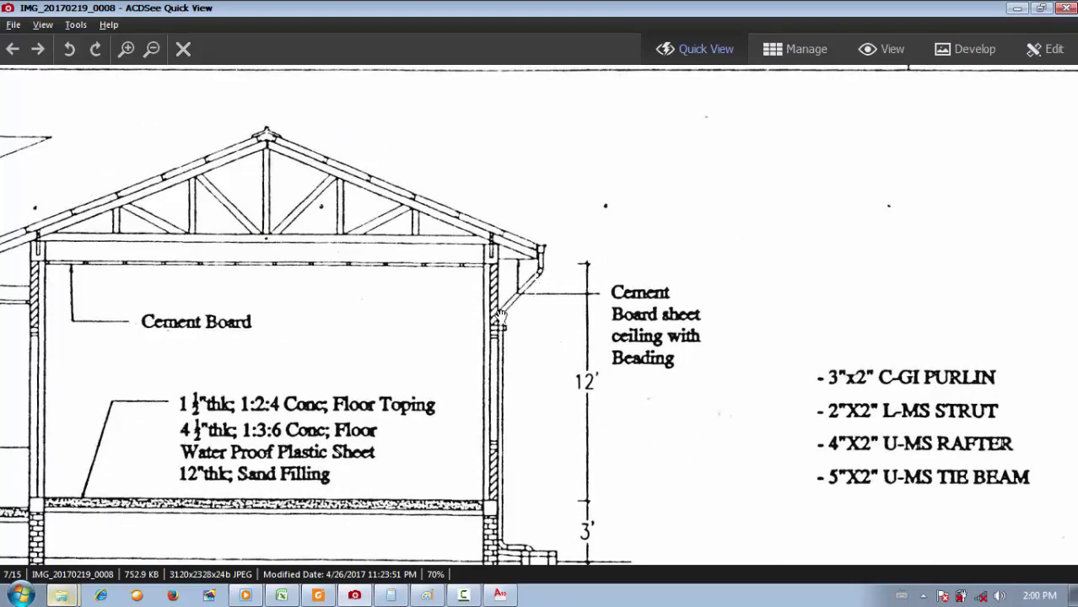
left_click_drag(501, 313, 490, 147)
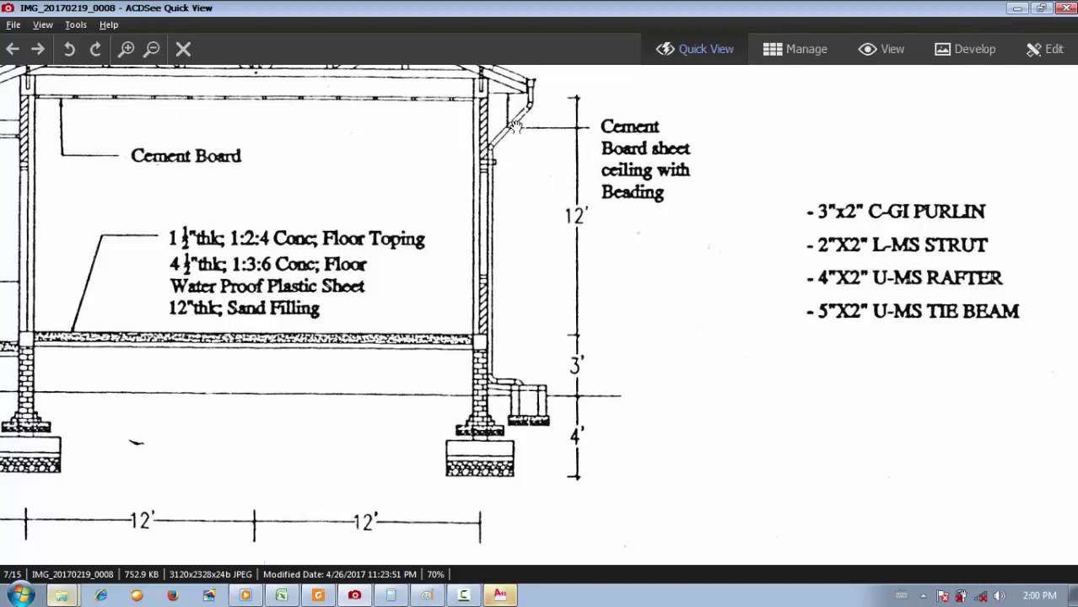
left_click(281, 595)
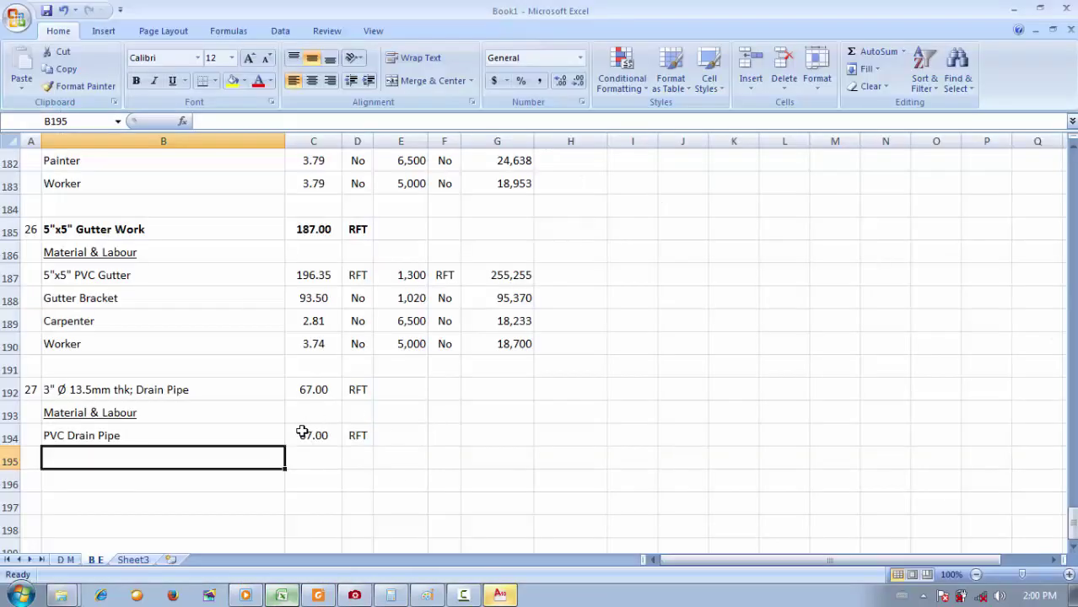
type("o")
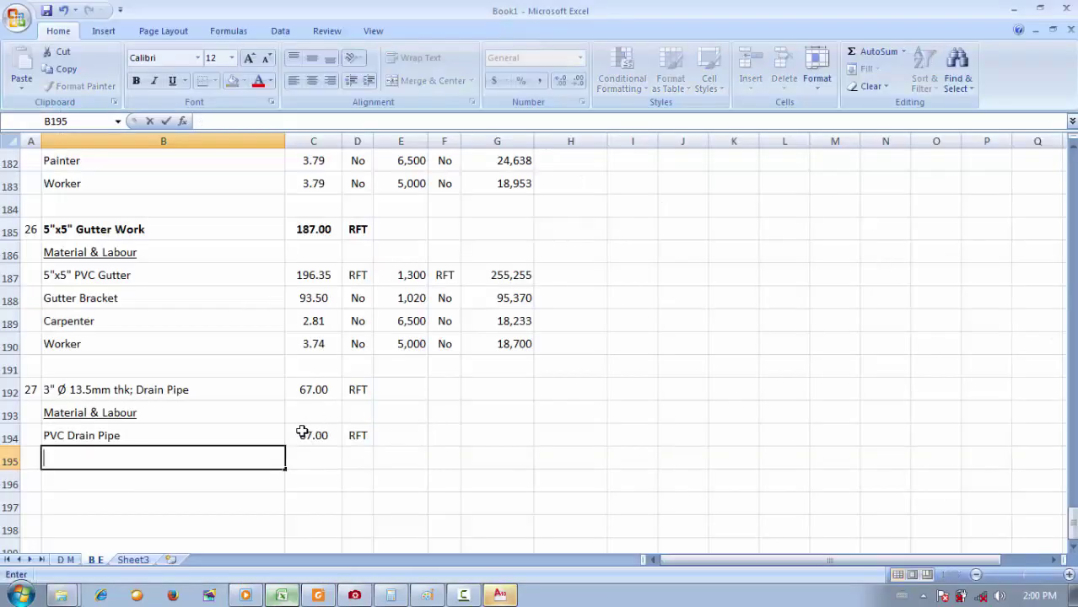
type("Offect")
key("BackSpace")
key("BackSpace")
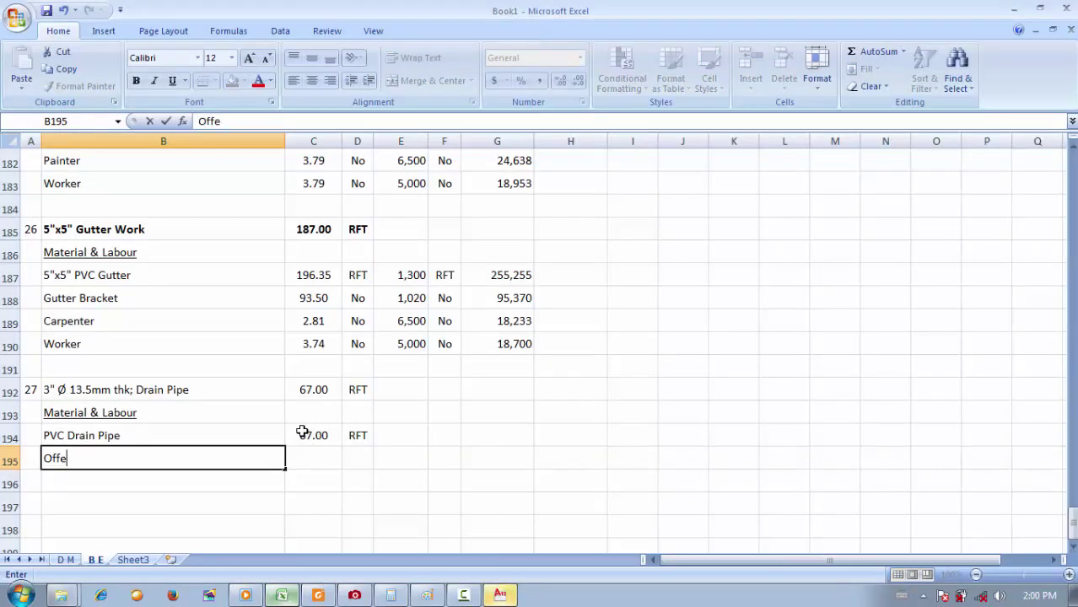
type("sets & eBends")
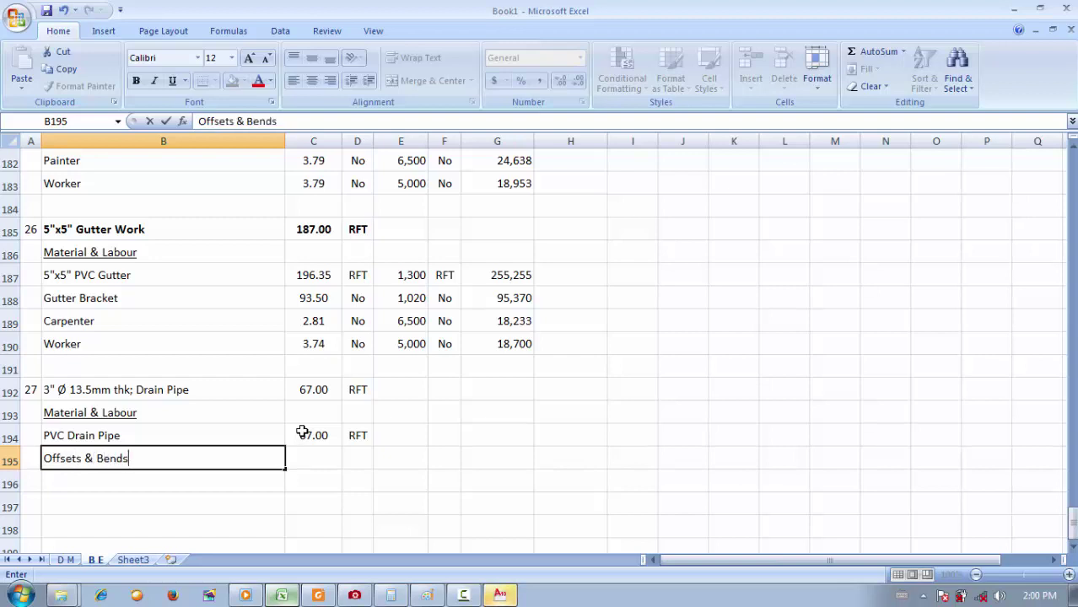
Calculate the Offsets & Bends quantity in C195 as =4*4 and set its unit in D195 to No.
key("Tab")
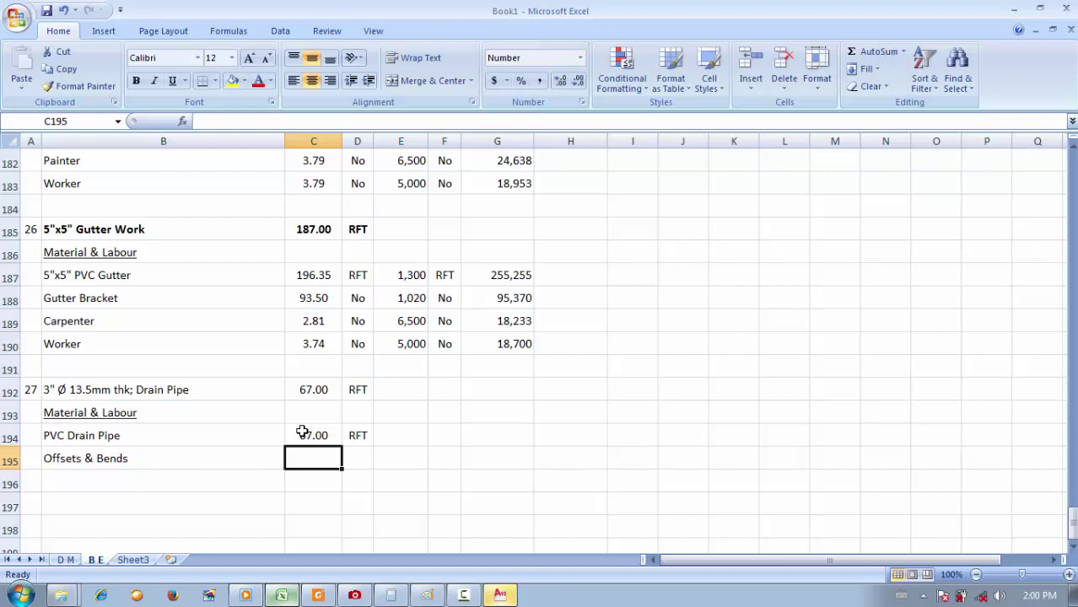
type("=4")
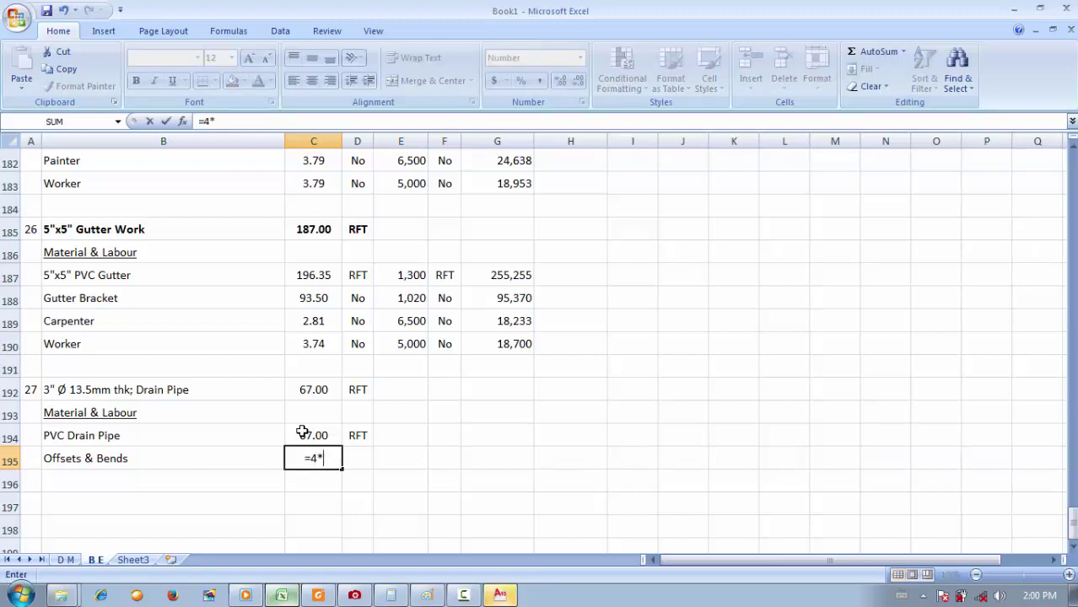
type("*4")
key("Return")
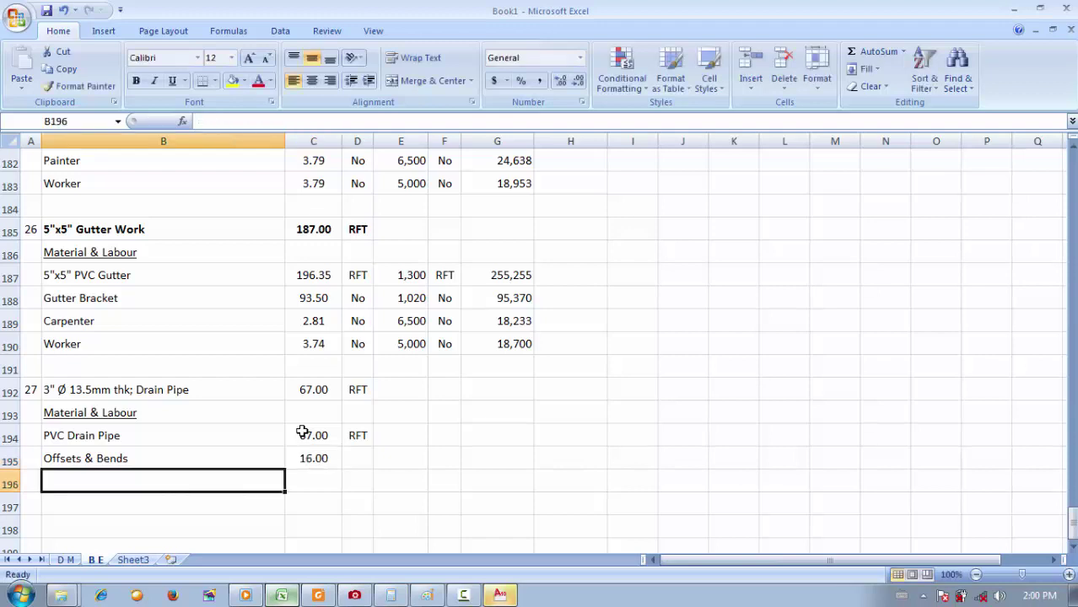
left_click(354, 453)
type("No")
key("Return")
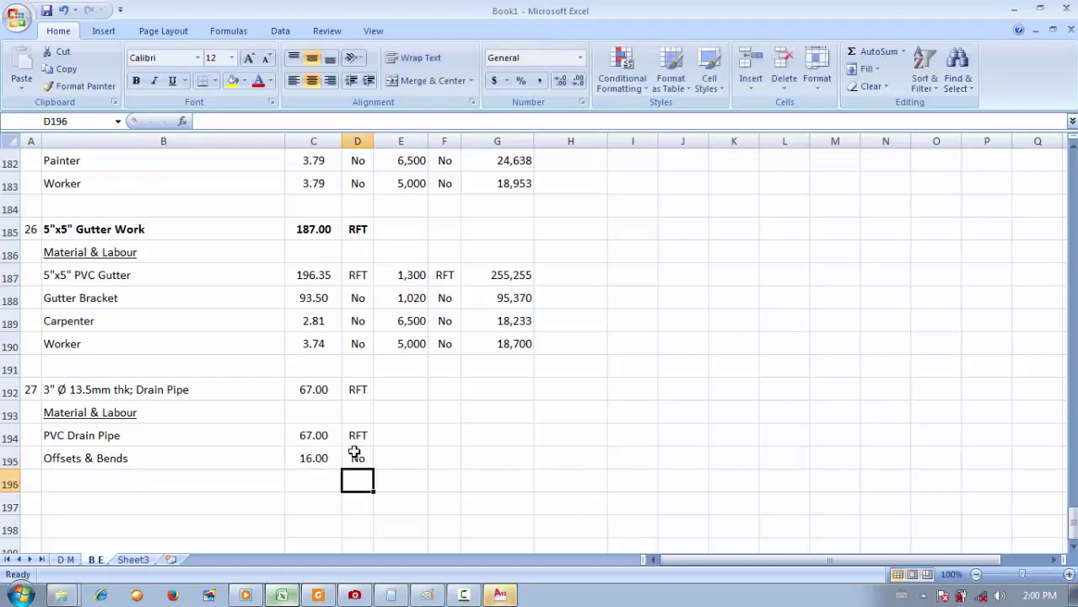
Switch to AutoCAD and close it without saving the changes to Drawing1.dwg.
left_click(326, 458)
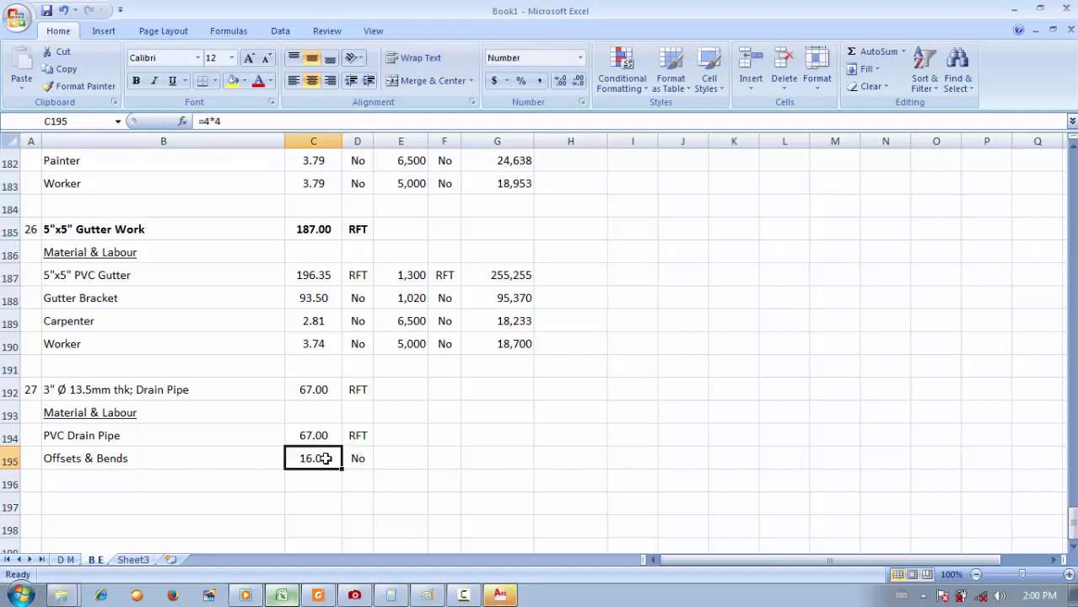
left_click(282, 595)
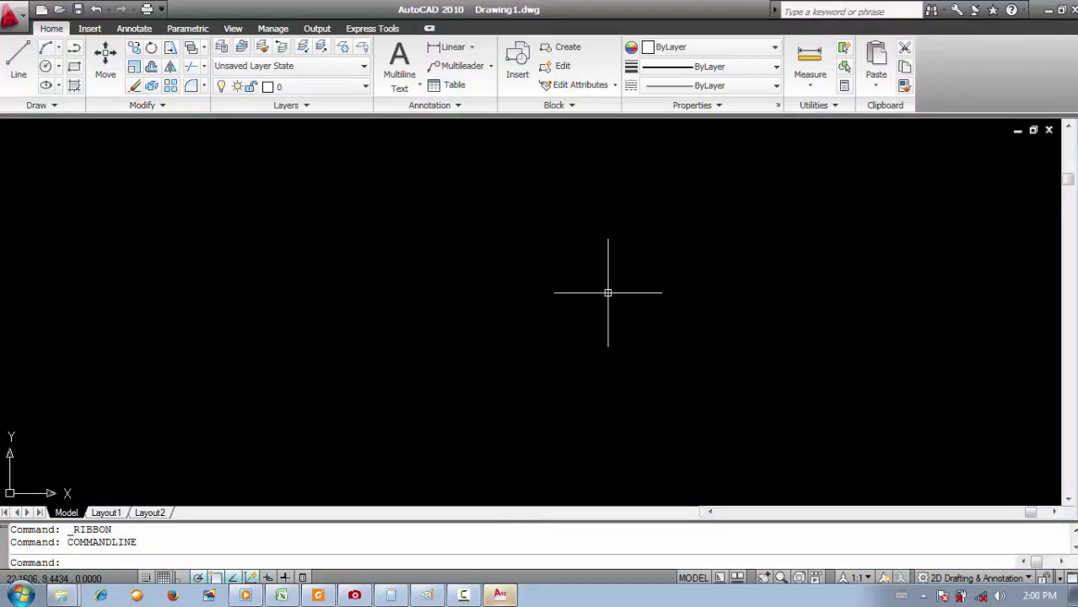
scroll(905, 120, "down", 1)
left_click(1069, 10)
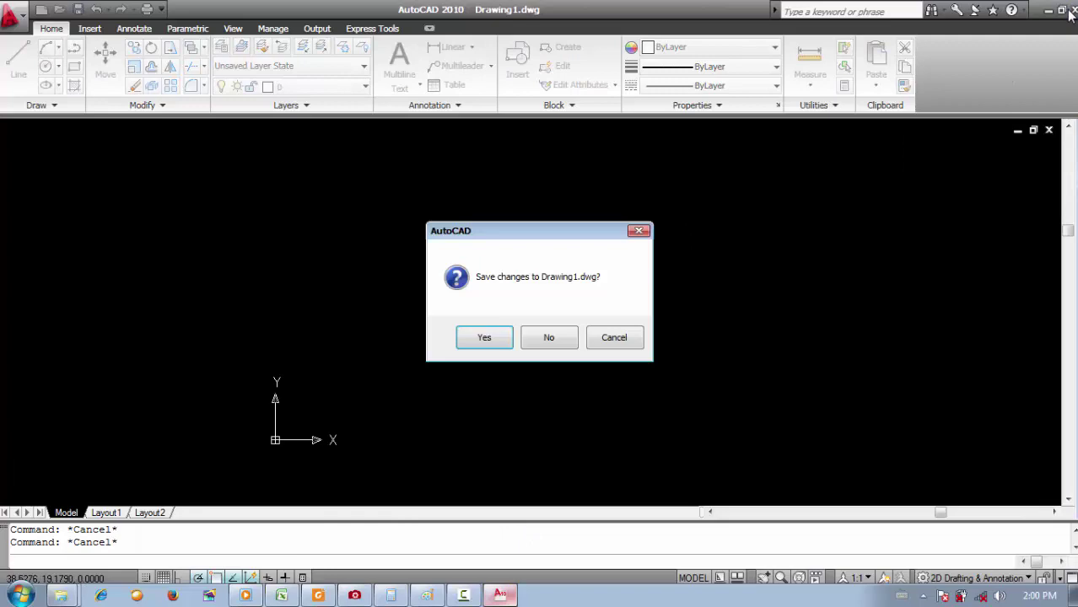
left_click(572, 336)
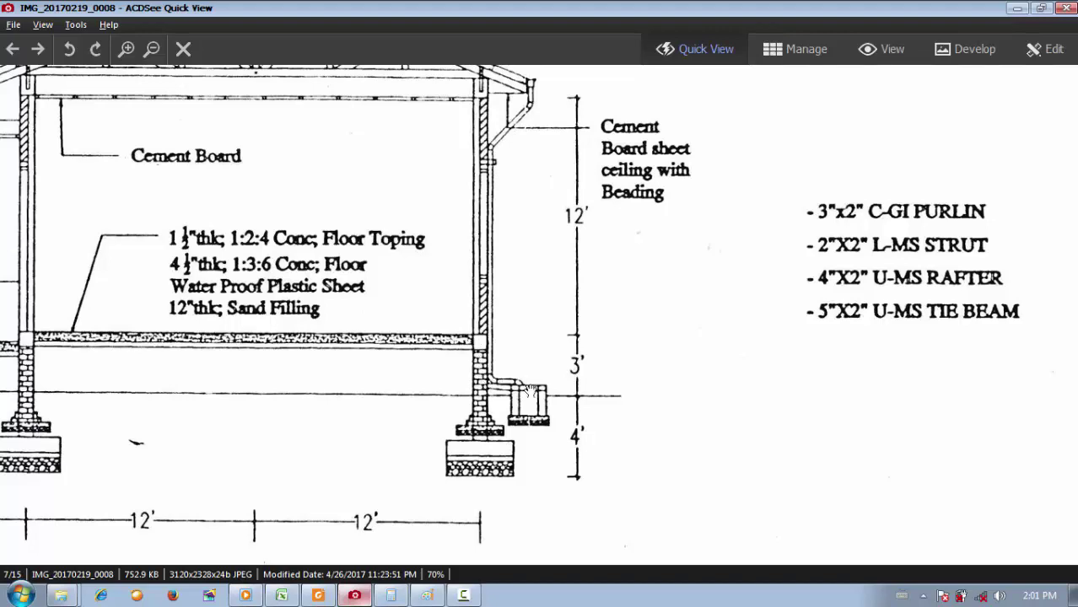
Check the section and key plan in ACDSee and the rain water pipe analysis in Foxit Reader, and in Excel enter Bracket in B196.
left_click_drag(406, 344, 624, 473)
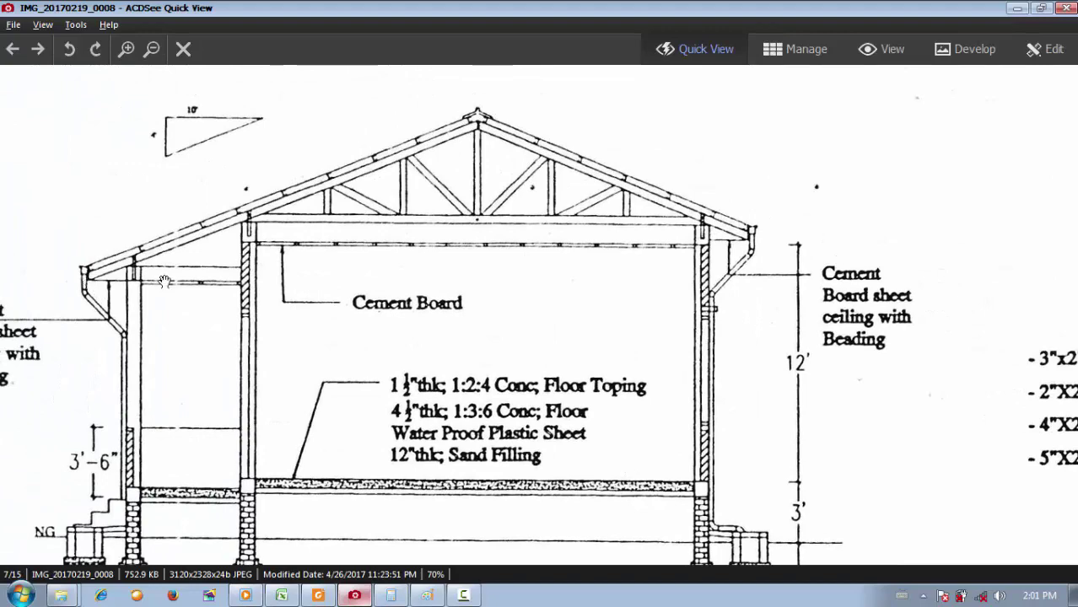
left_click_drag(445, 196, 527, 236)
scroll(621, 195, "up", 5)
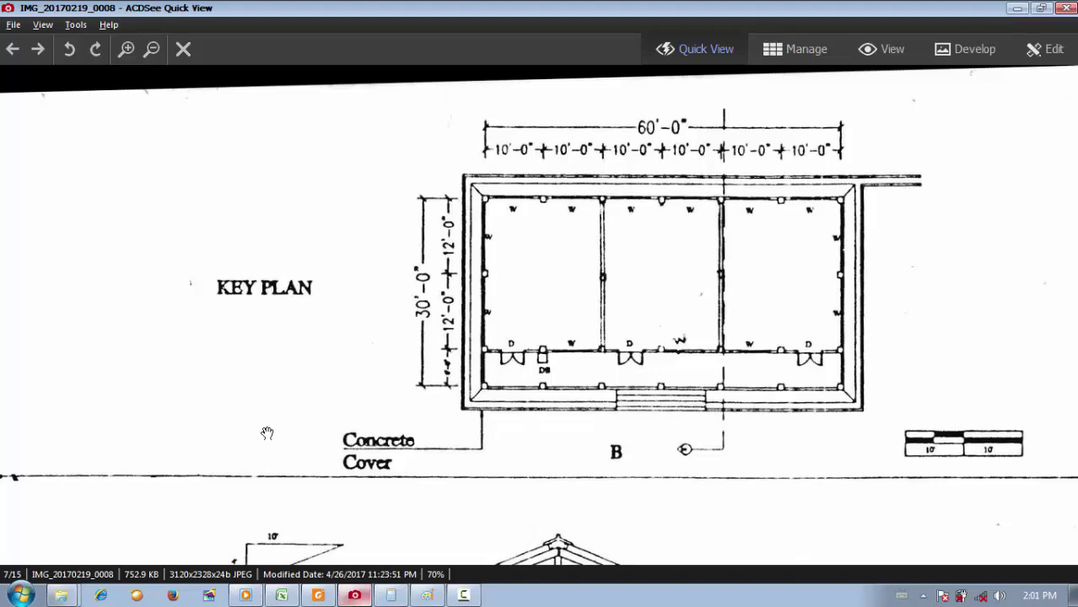
left_click(318, 596)
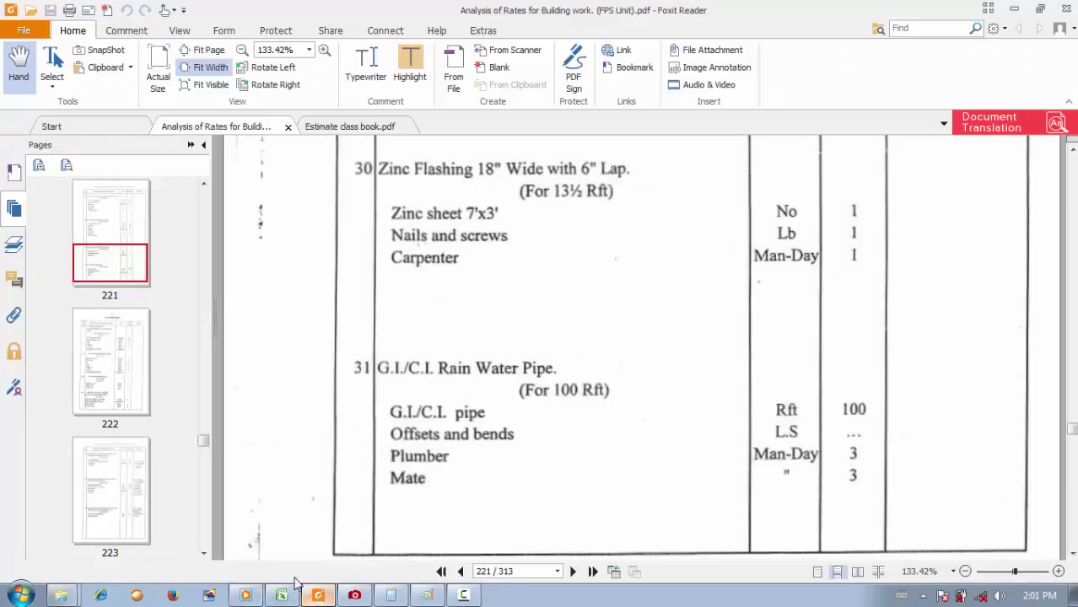
left_click(281, 596)
scroll(344, 426, "down", 1)
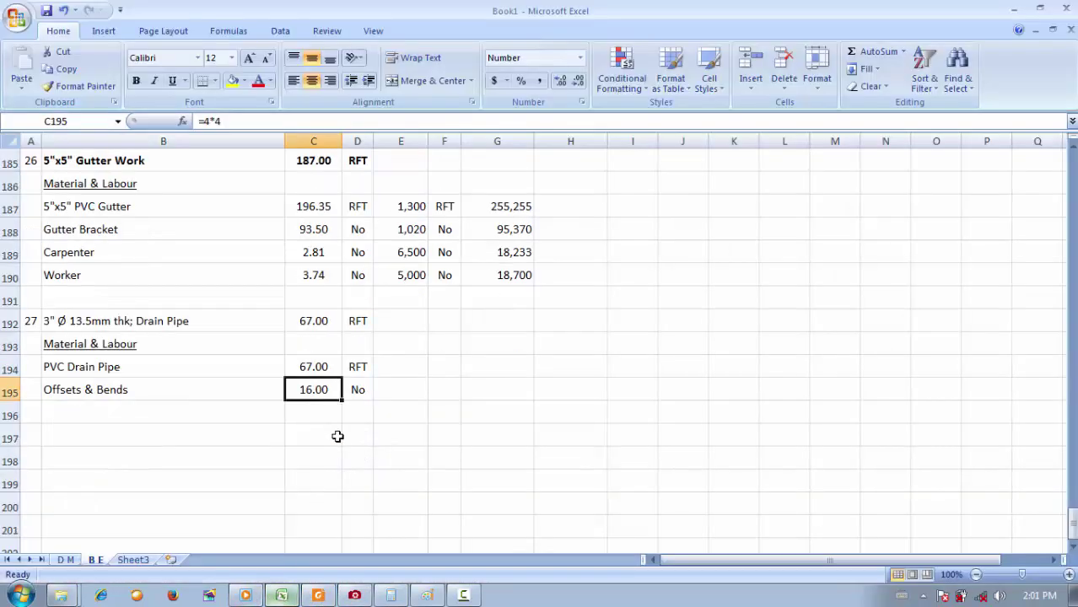
left_click(174, 417)
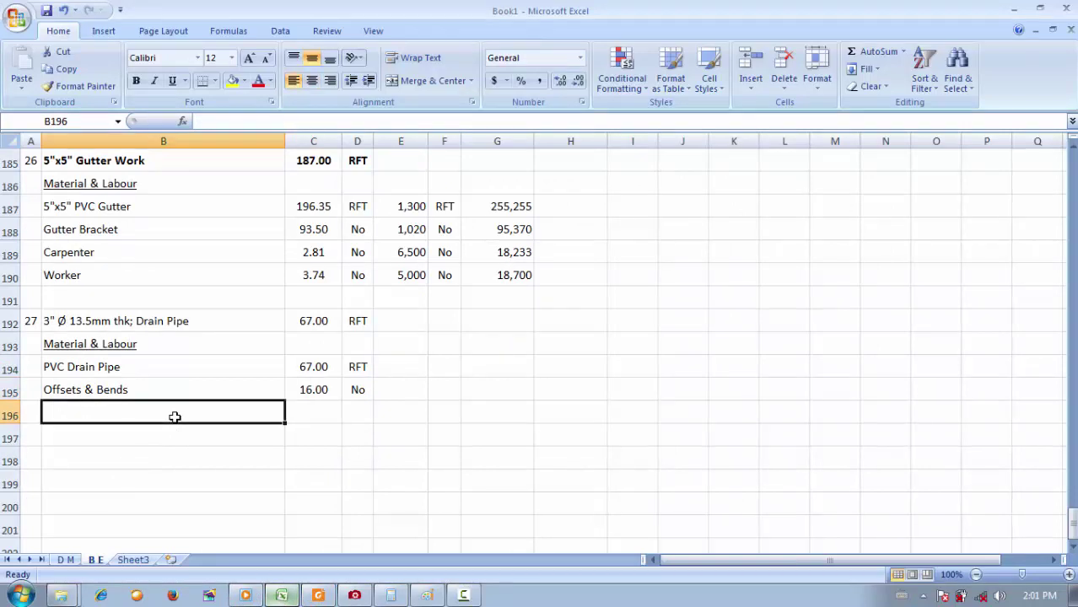
type("Br")
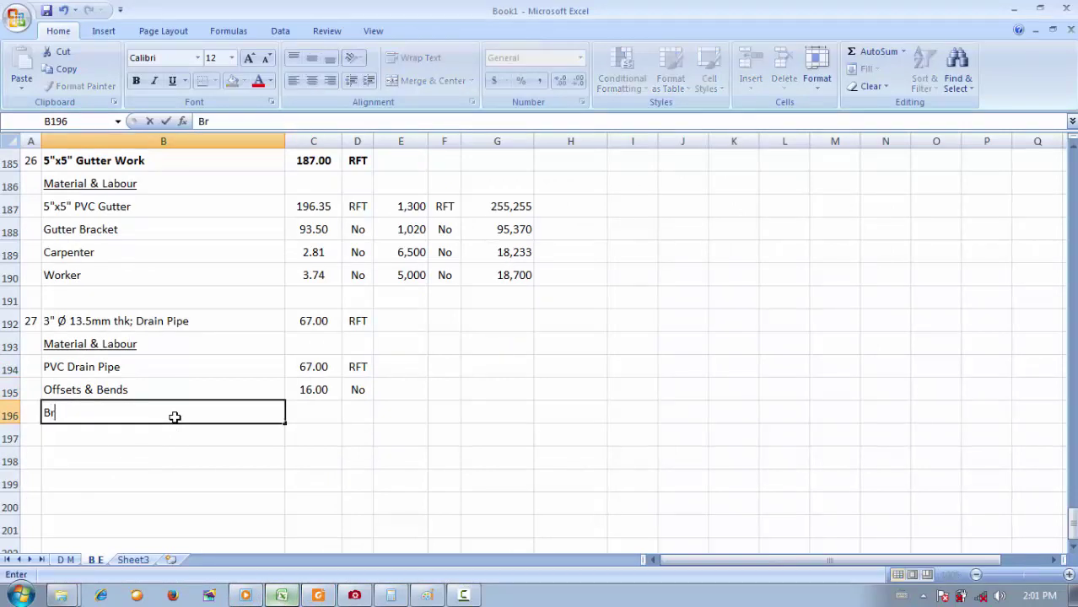
type("ack")
key("BackSpace")
type("ck")
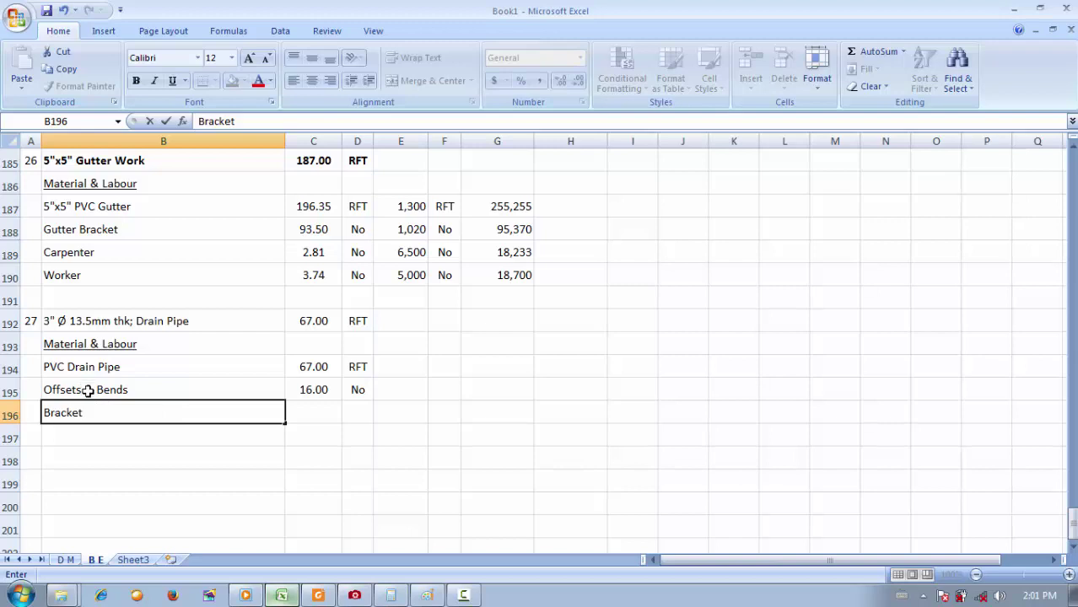
Open the Oxford Advanced Learner's Dictionary, look up the word "offsets", and return to Excel.
left_click(20, 595)
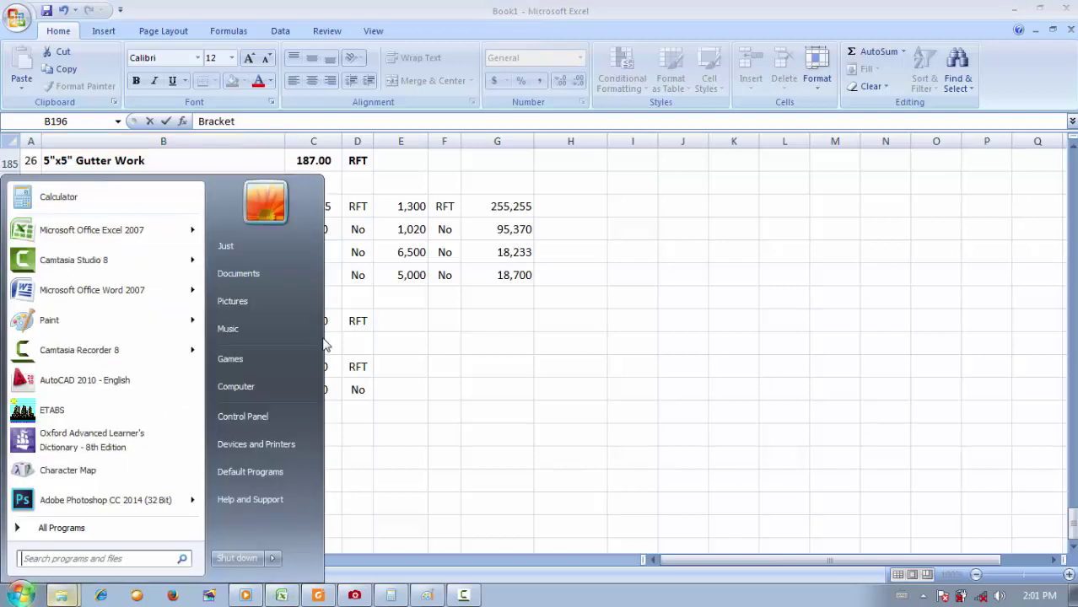
left_click(92, 447)
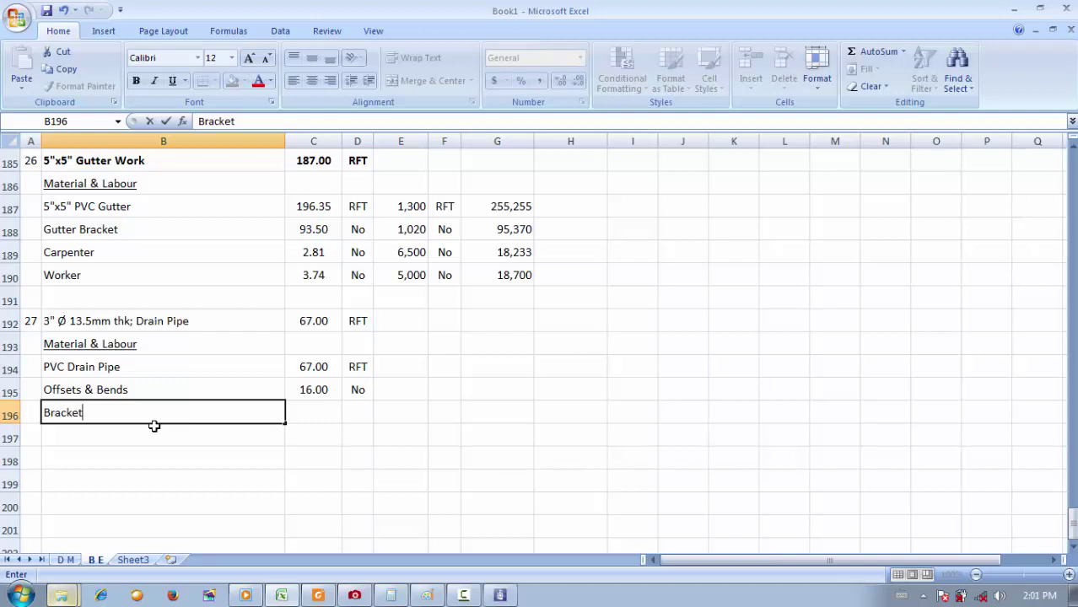
left_click(504, 597)
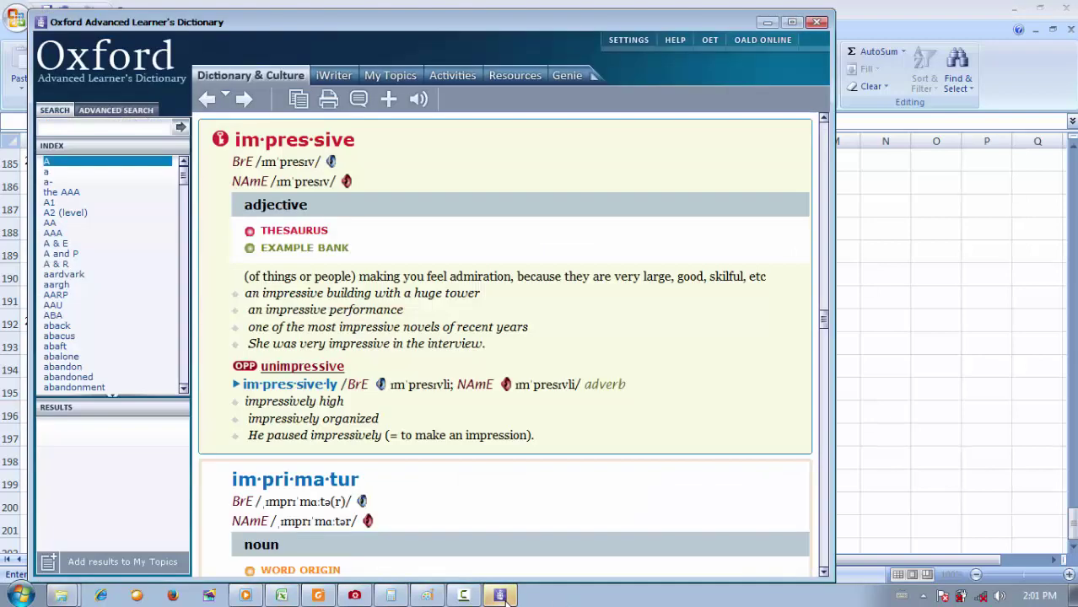
type("offe")
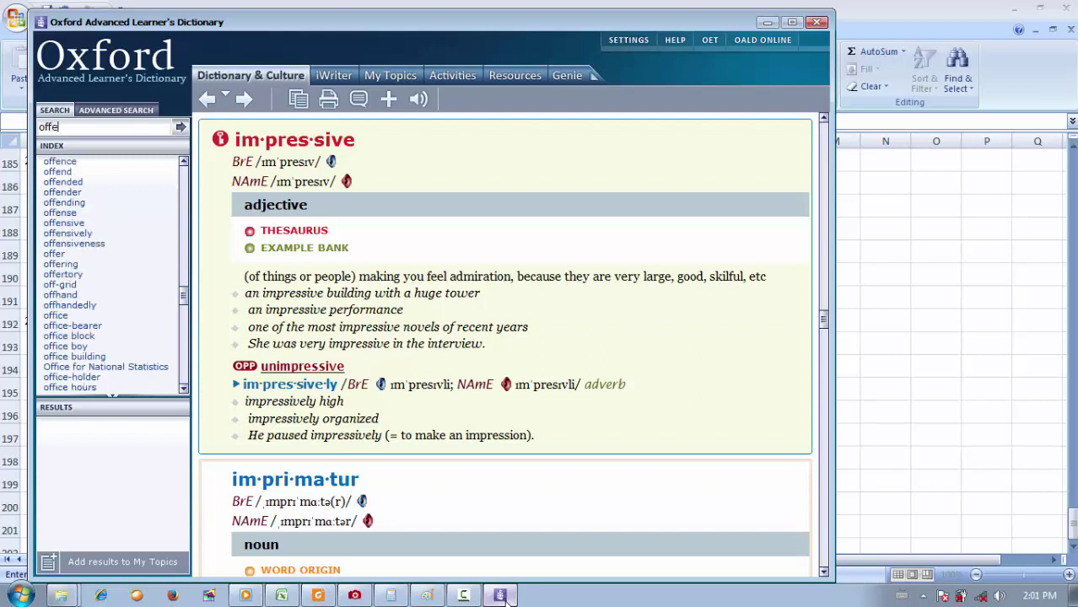
key("BackSpace")
type("se")
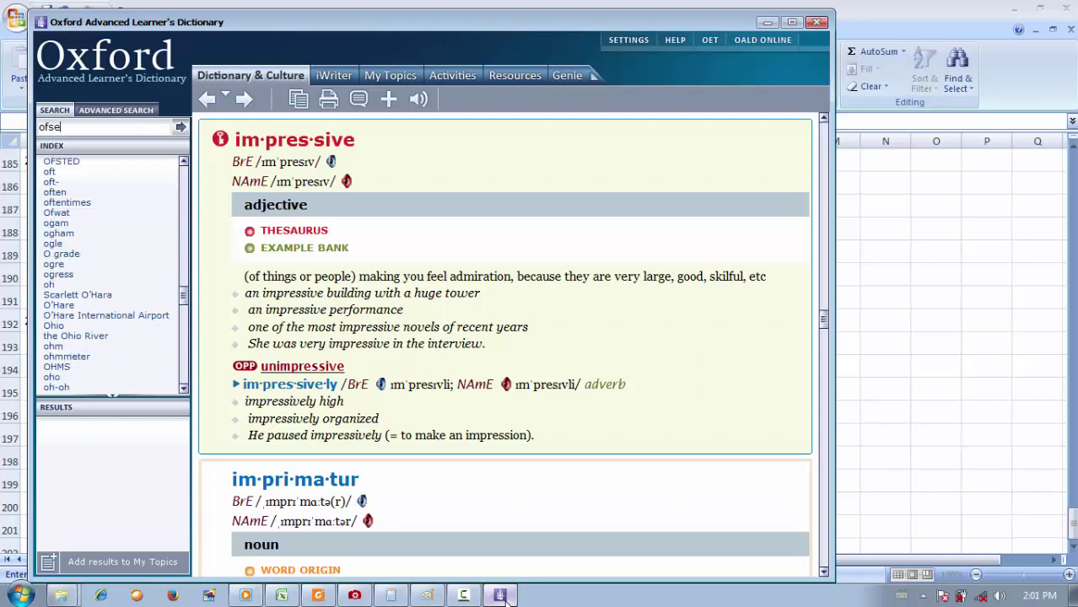
type("fsets")
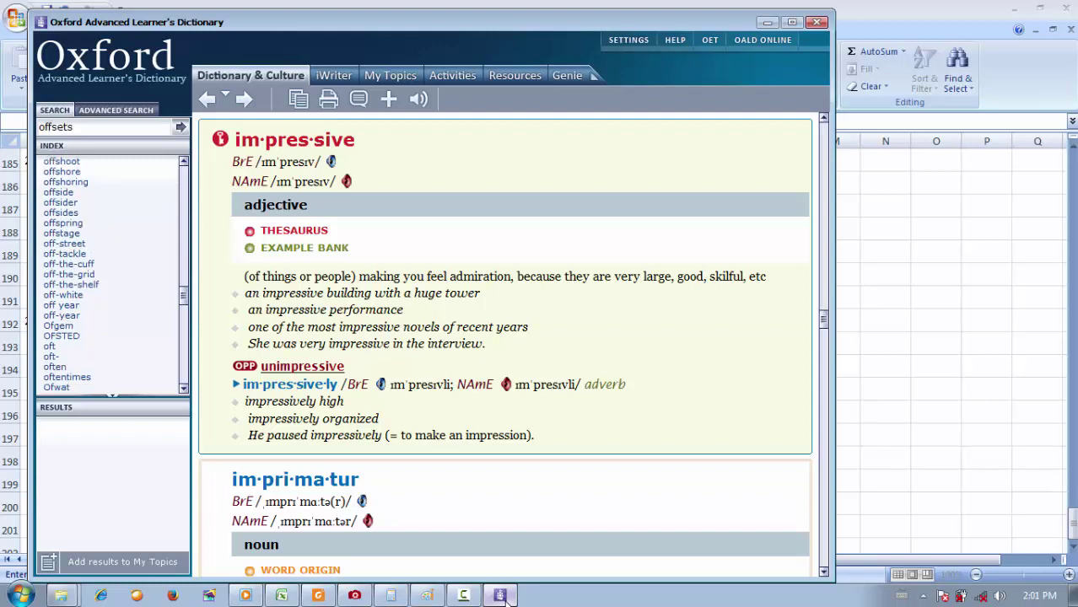
key("Return")
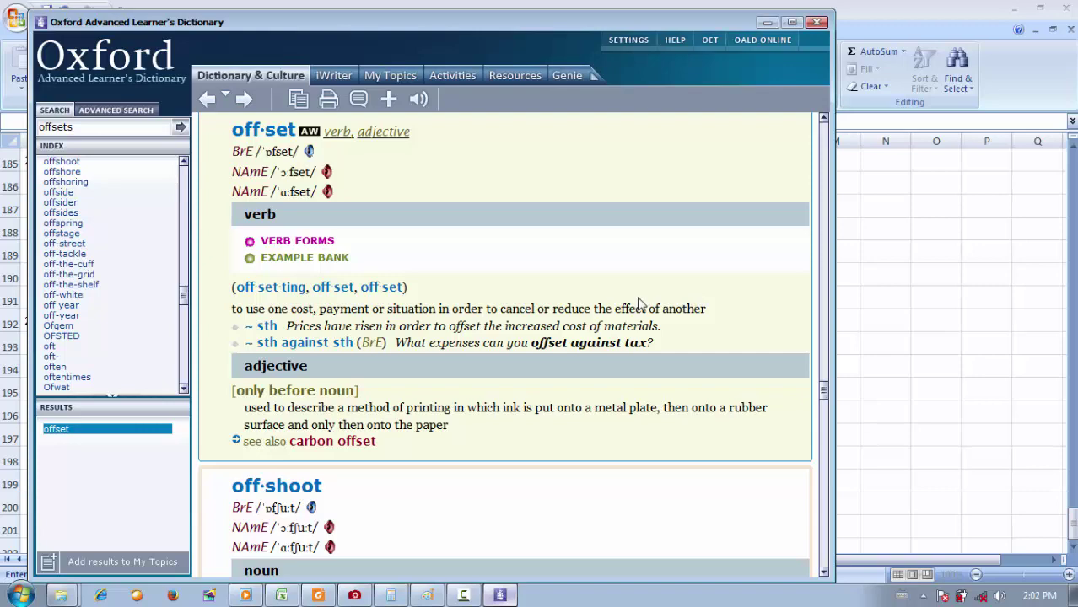
left_click(767, 22)
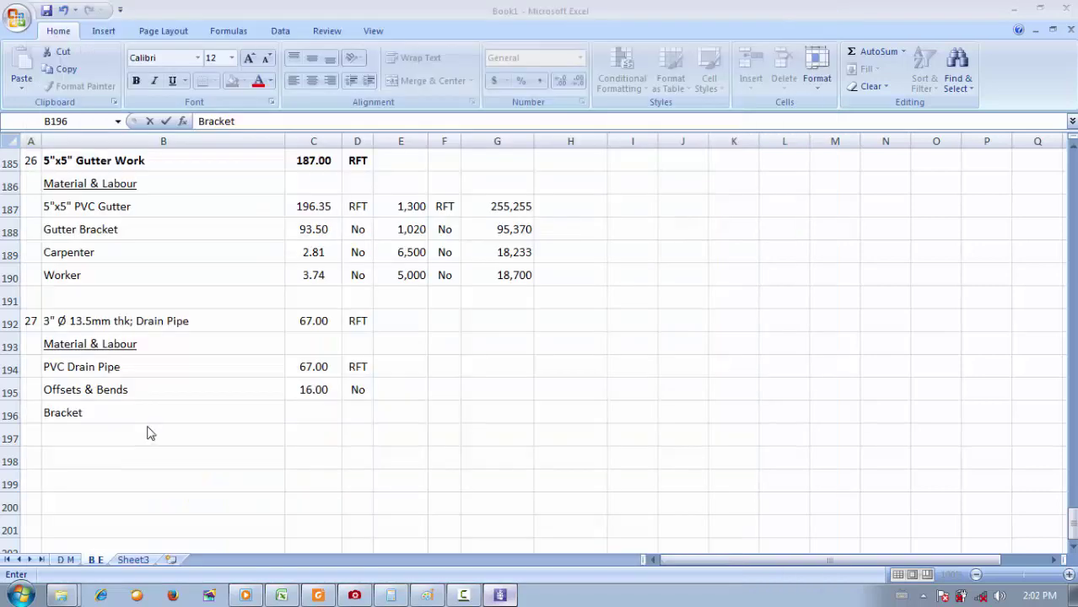
Calculate the Bracket quantity in C196 as half the drain pipe length, dividing C192 by 2.
left_click(131, 412)
left_click(338, 410)
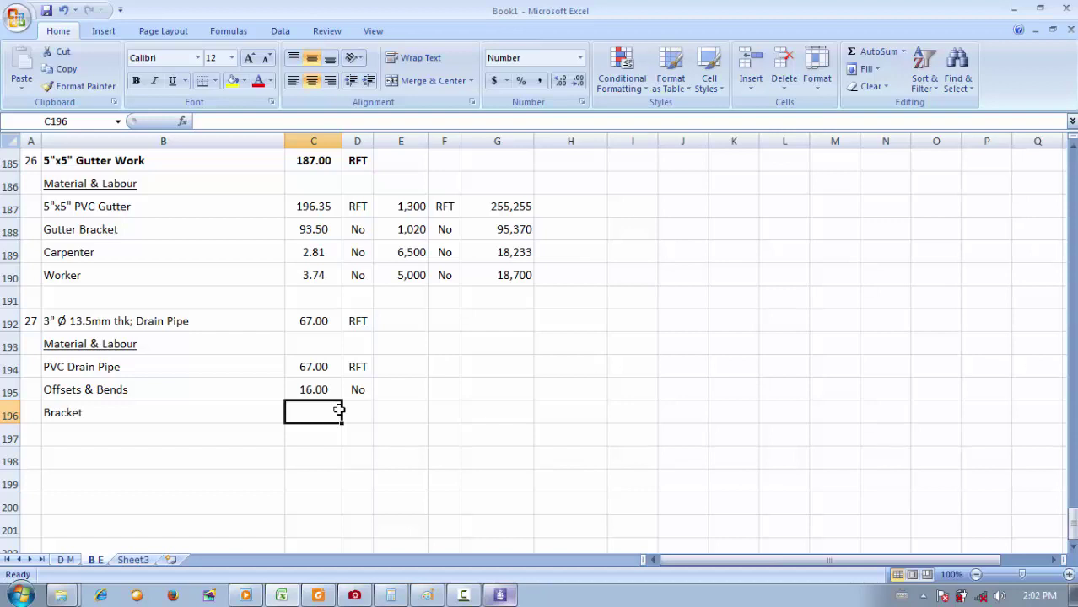
type("=")
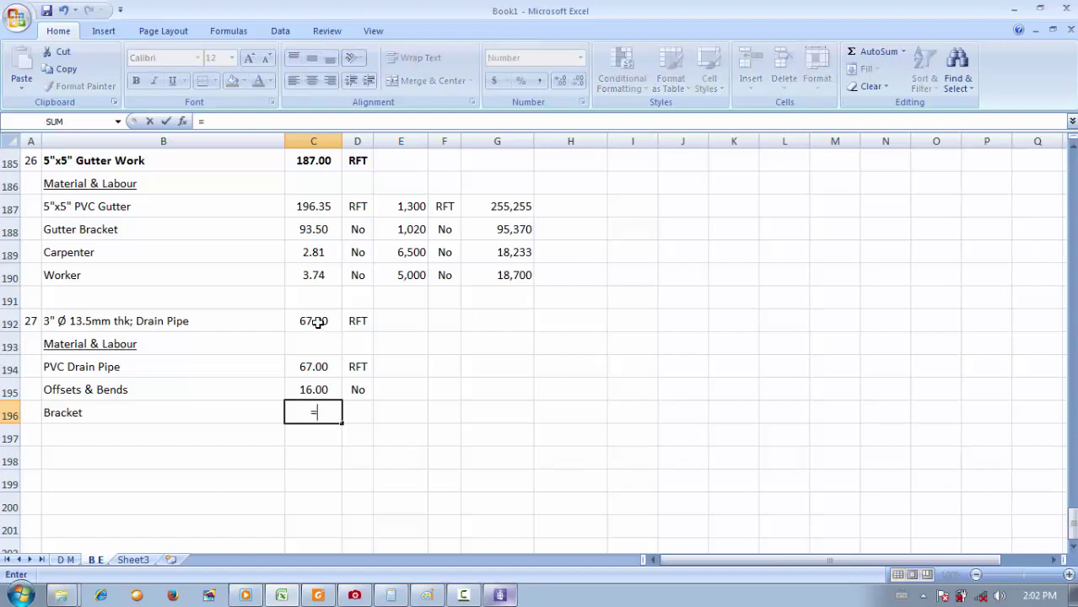
left_click(316, 323)
type("/2")
key("Return")
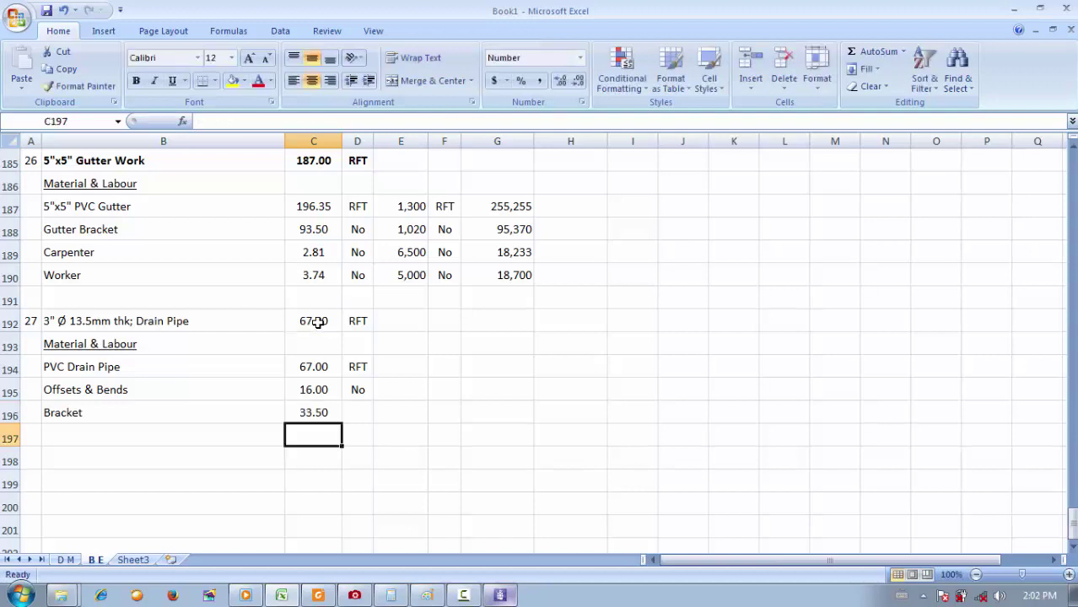
Check the bracket spacing on the gutter detail in ACDSee, and in Excel set the Bracket unit in D196 to No.
left_click(355, 413)
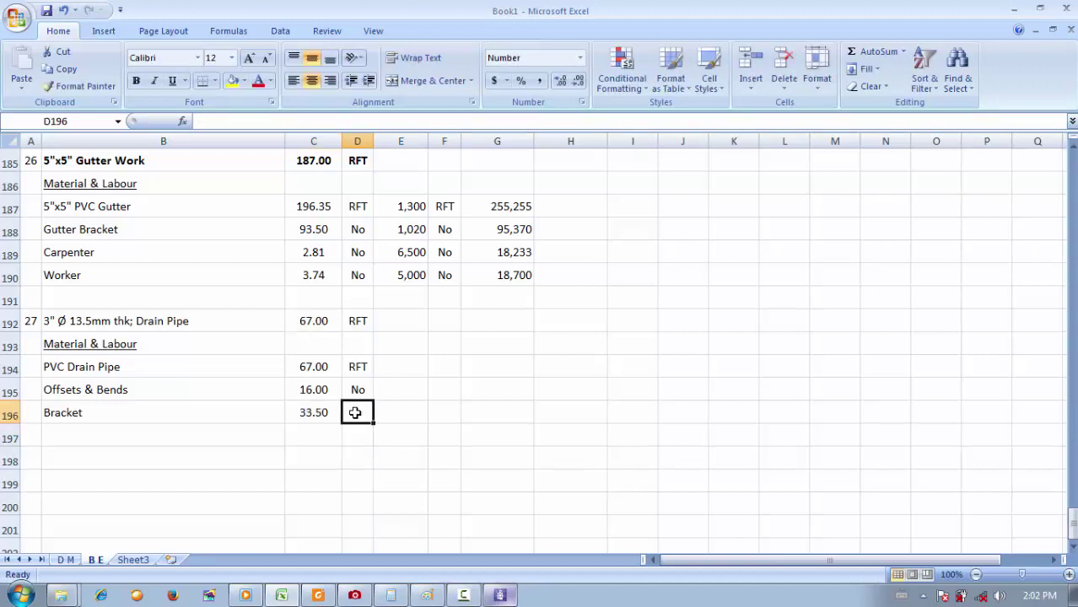
left_click(354, 595)
left_click_drag(1011, 287, 582, 280)
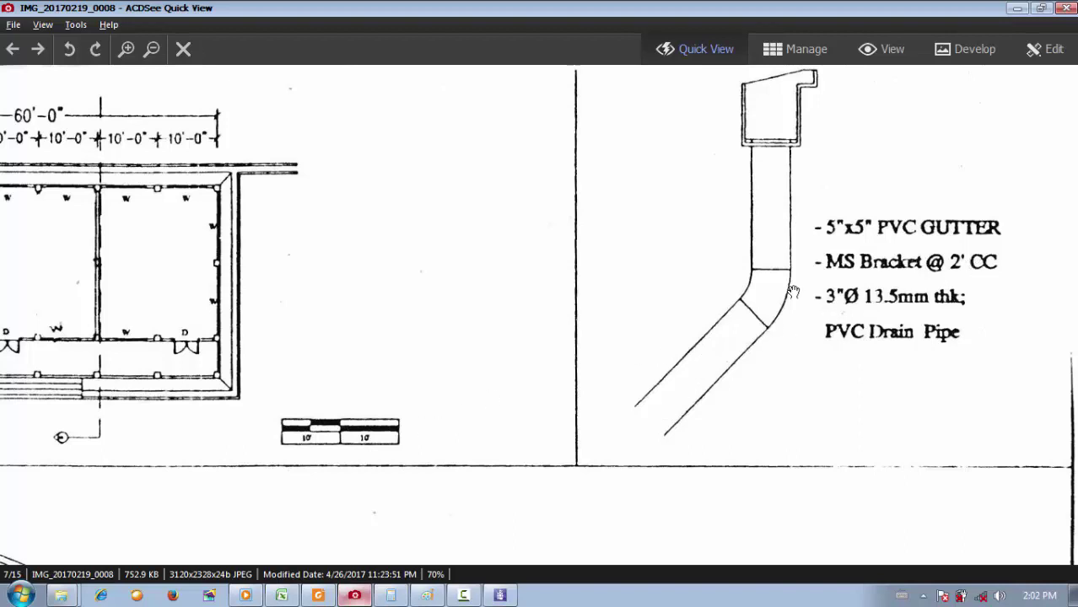
left_click(282, 596)
type("NO")
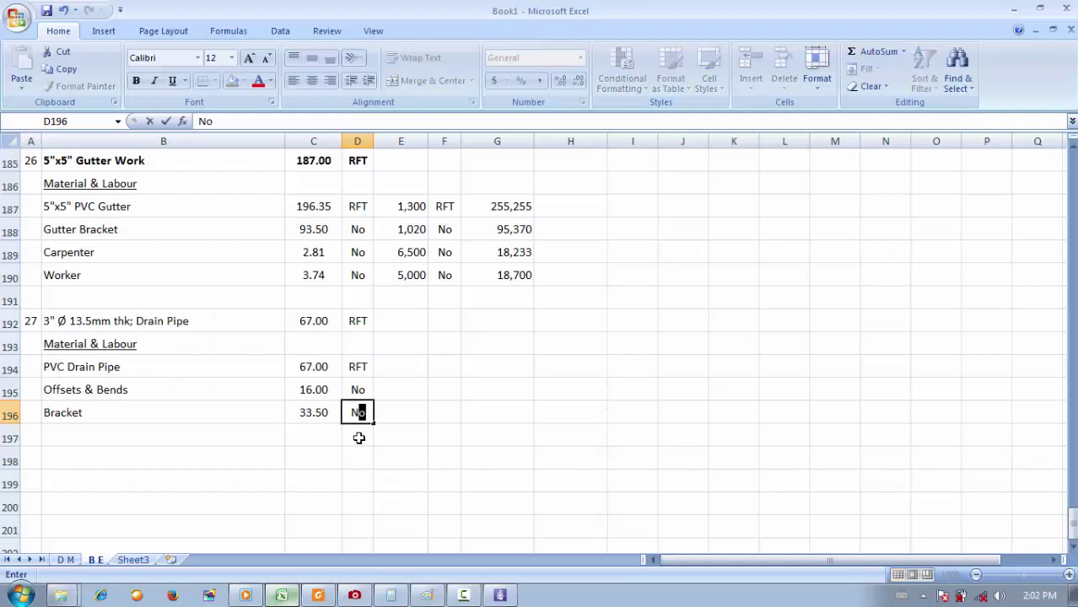
key("Return")
left_click(362, 413)
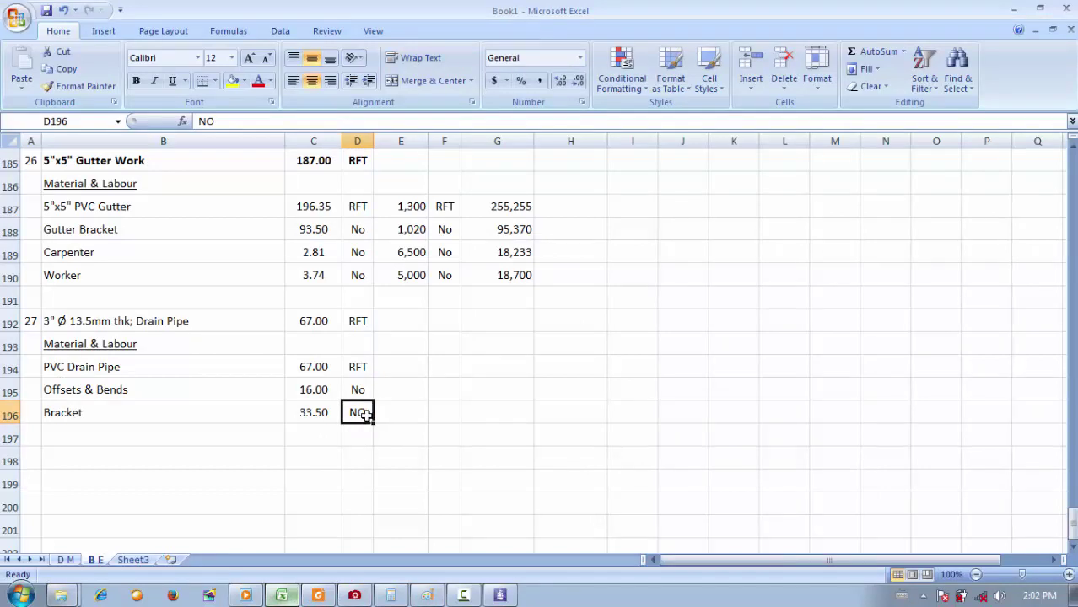
type("No")
key("Return")
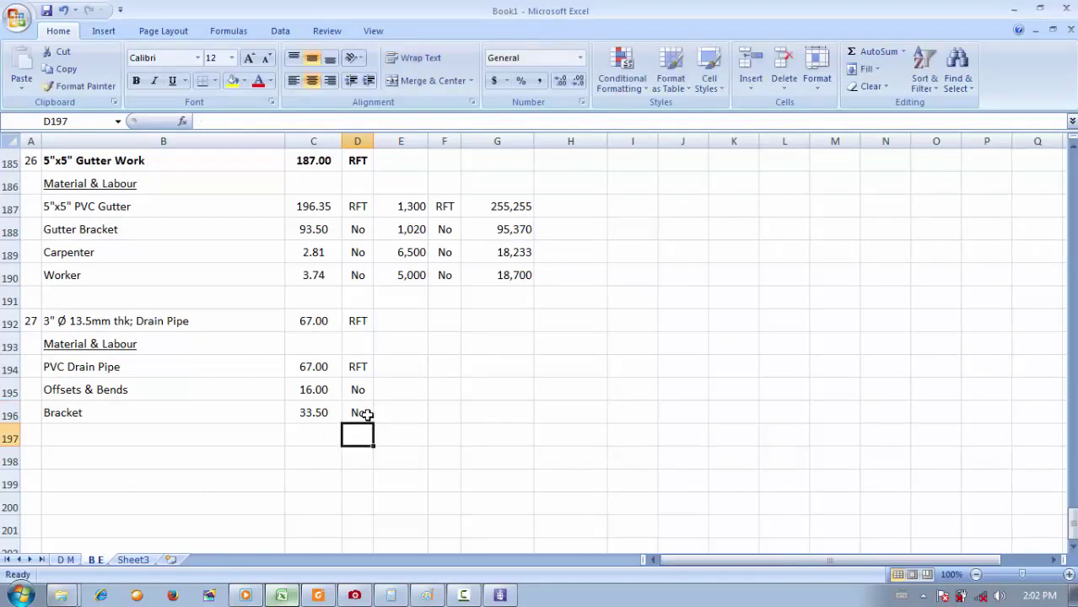
Rename the Bracket item in B196 to "Drain Bracket".
double_click(45, 412)
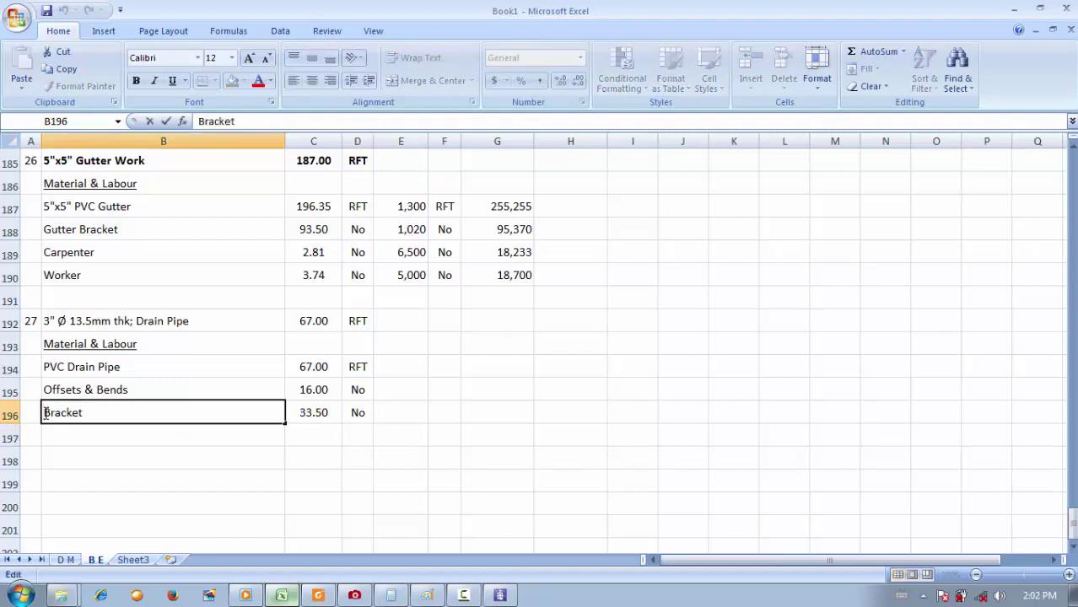
type("Dra")
key("BackSpace")
key("BackSpace")
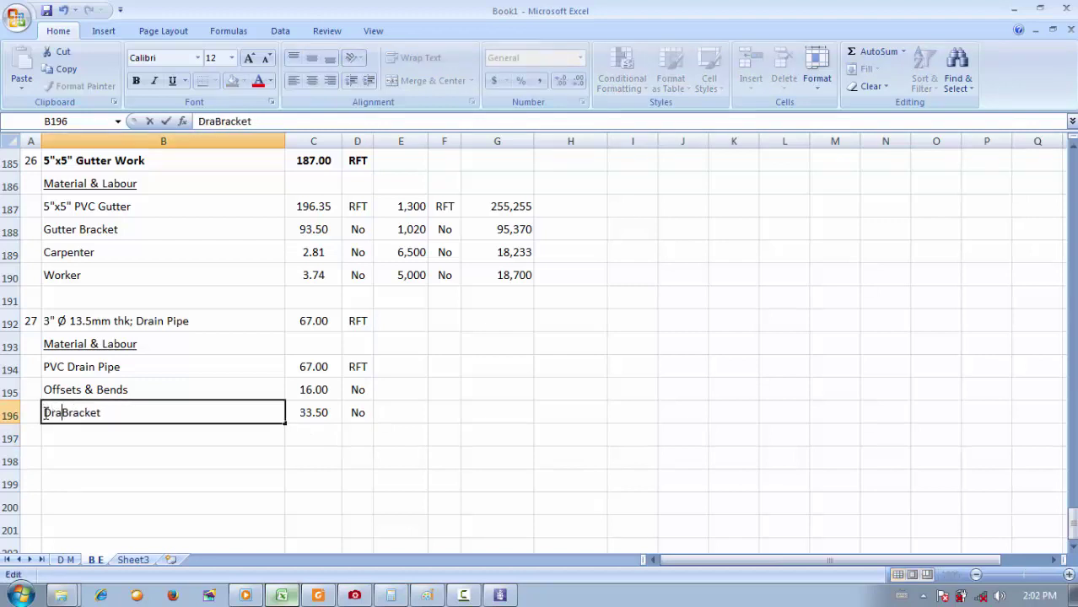
type("in")
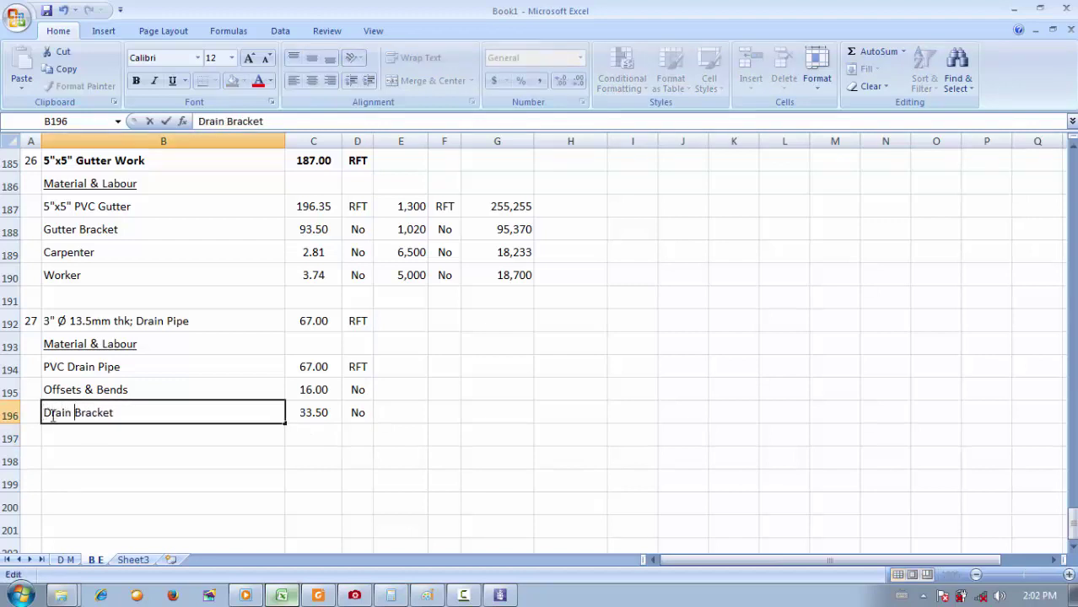
Add a Plumber row in row 197 with quantity =C192*3/100, consulting the rain water pipe entry in the rate analysis PDF.
left_click(89, 432)
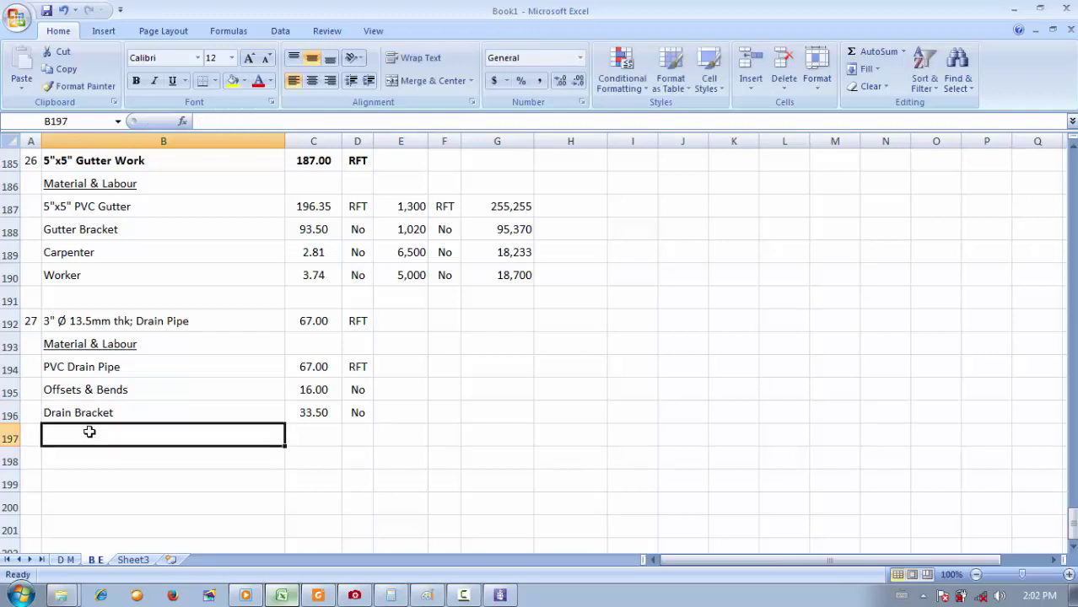
type("Pu")
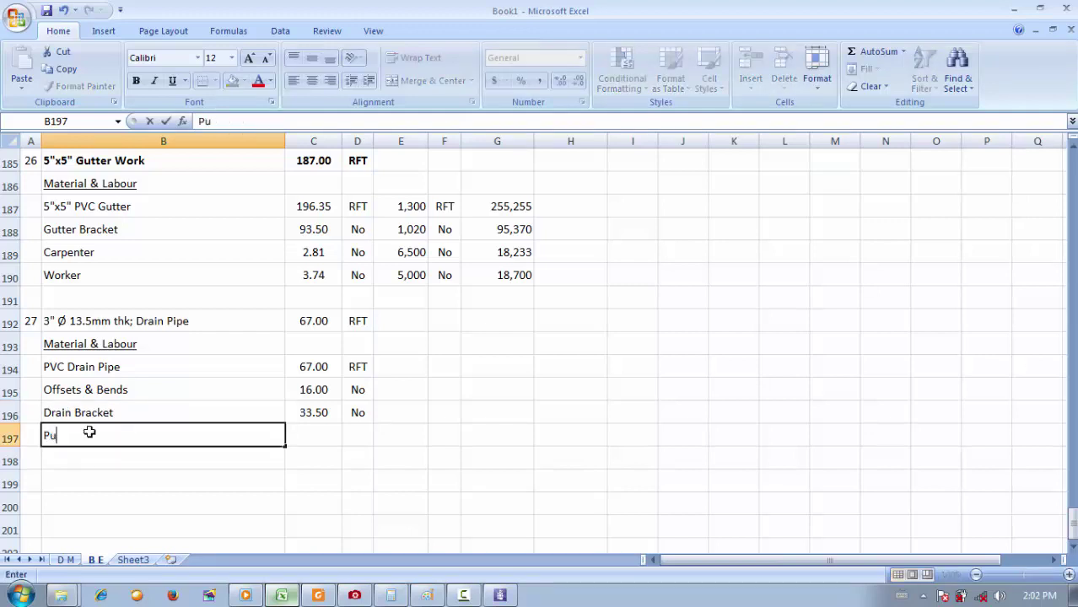
left_click(320, 594)
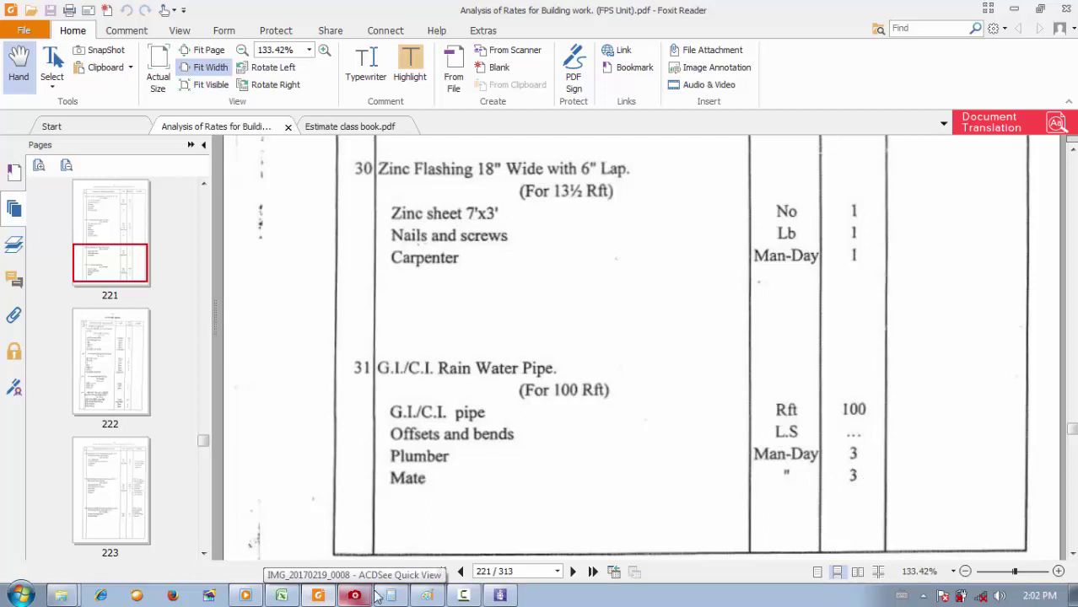
left_click(284, 596)
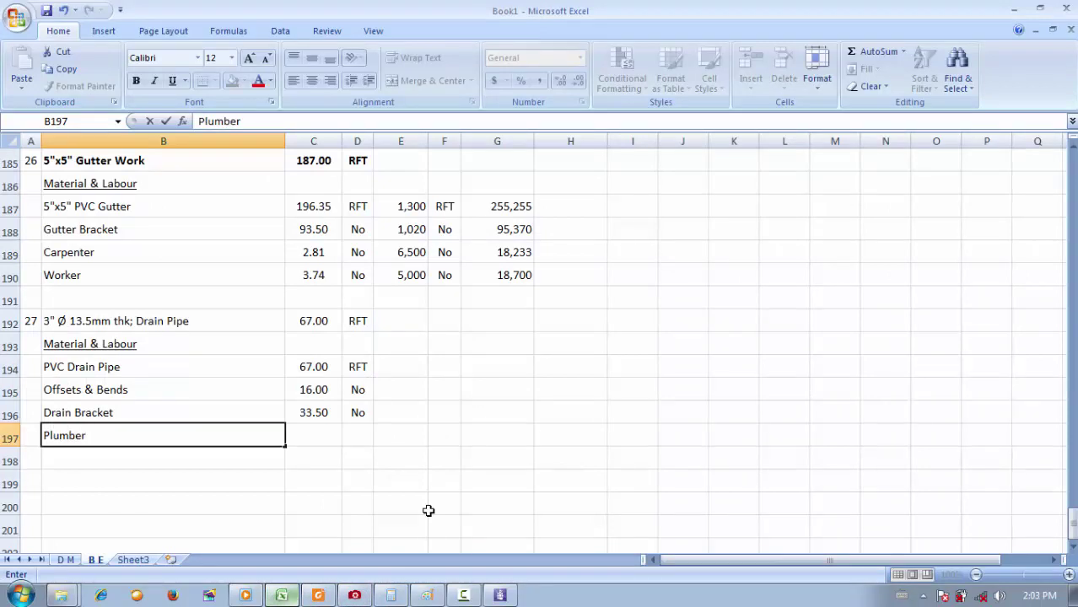
key("Tab")
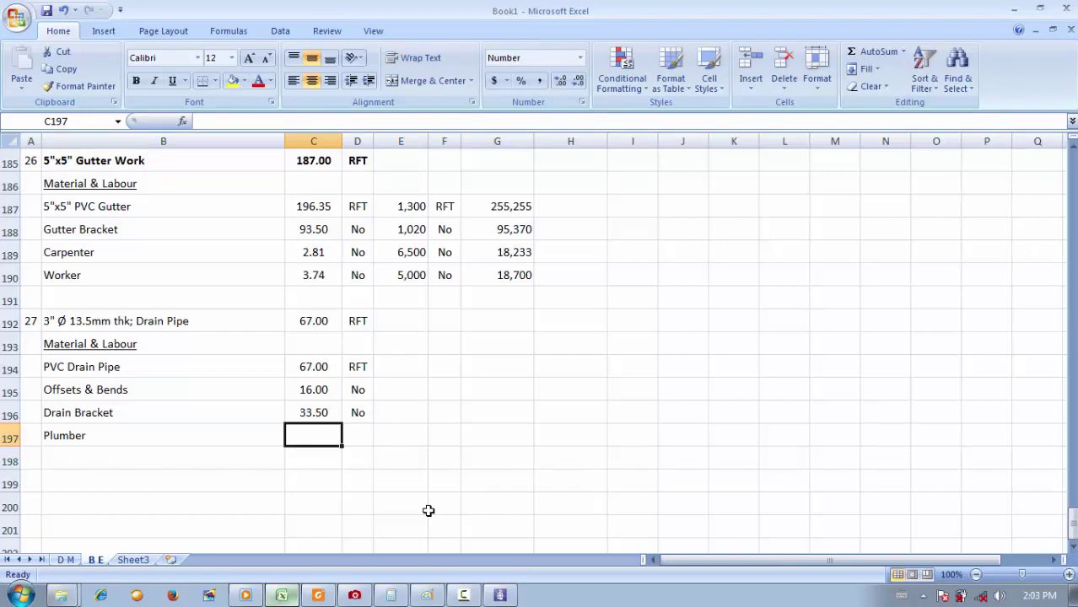
type("=")
left_click(316, 321)
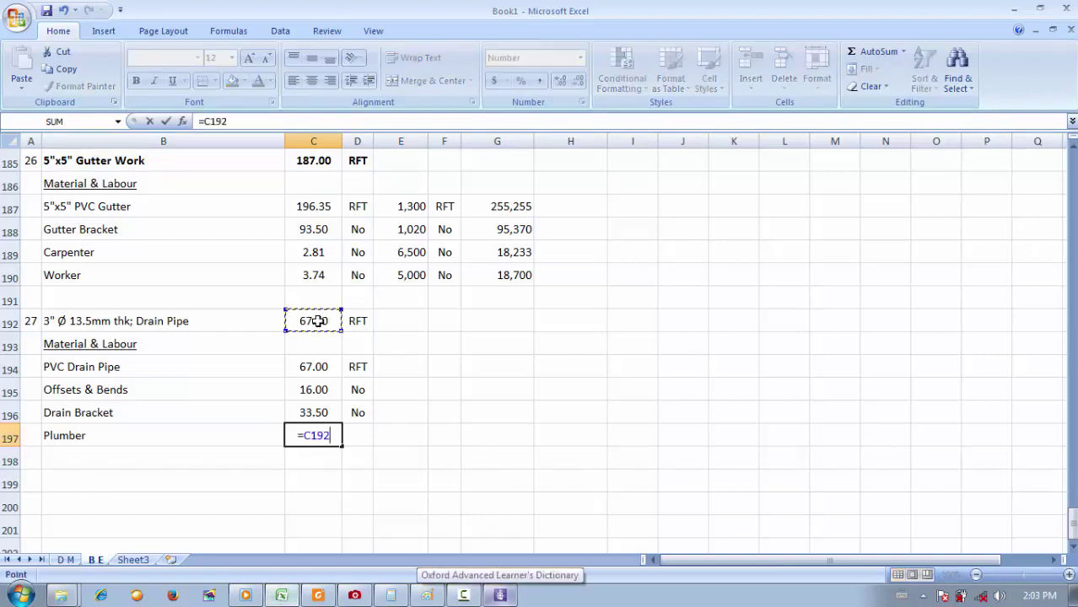
type("*3/100")
key("Return")
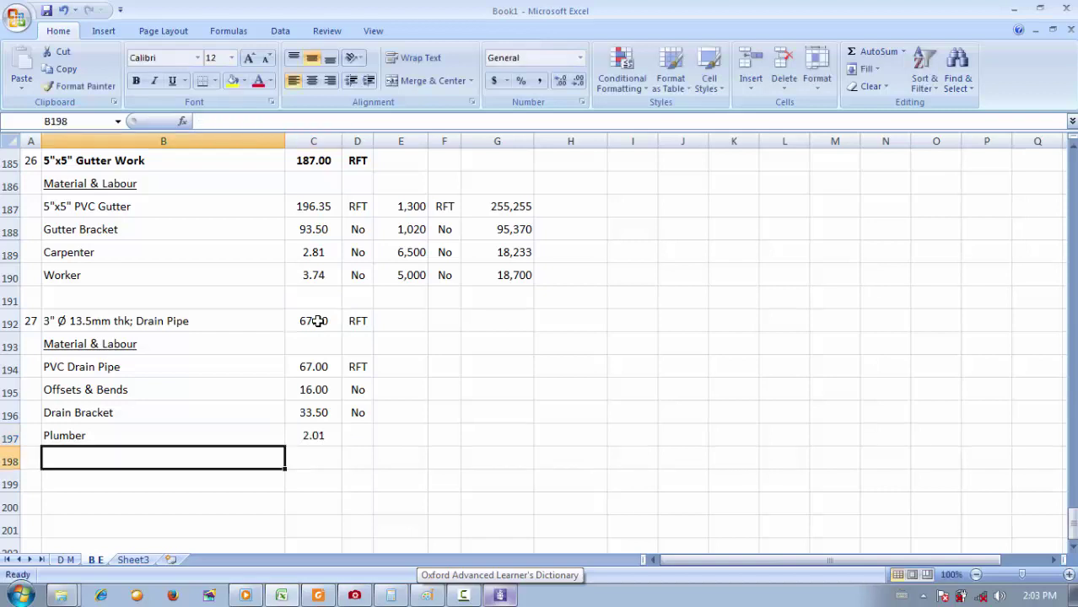
Add a Worker row in row 198 with the quantity formula =C192*2/100.
type("Worker")
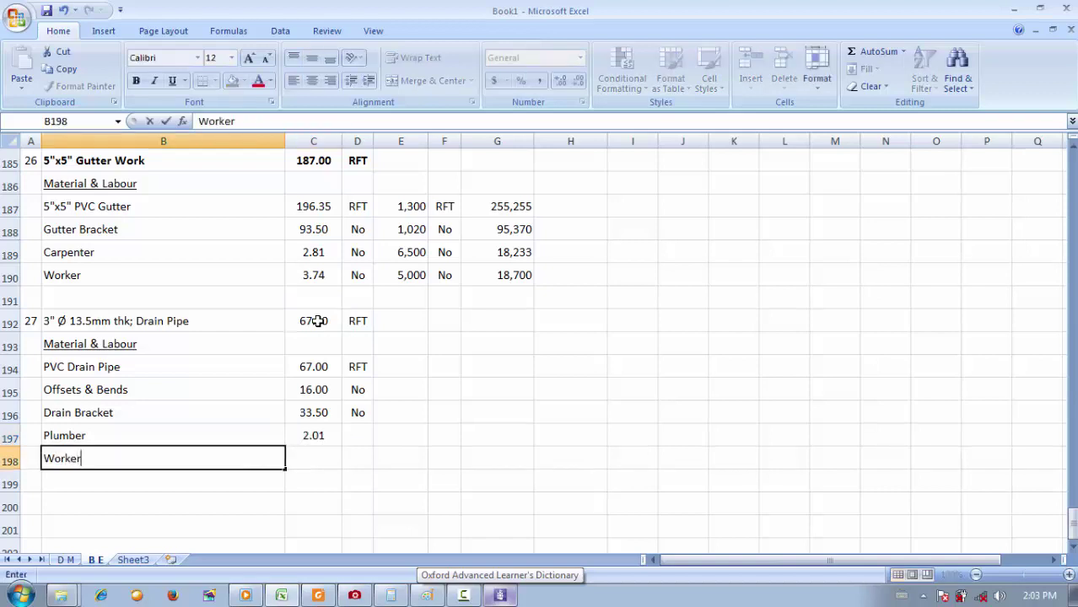
key("Tab")
type("=")
left_click(316, 320)
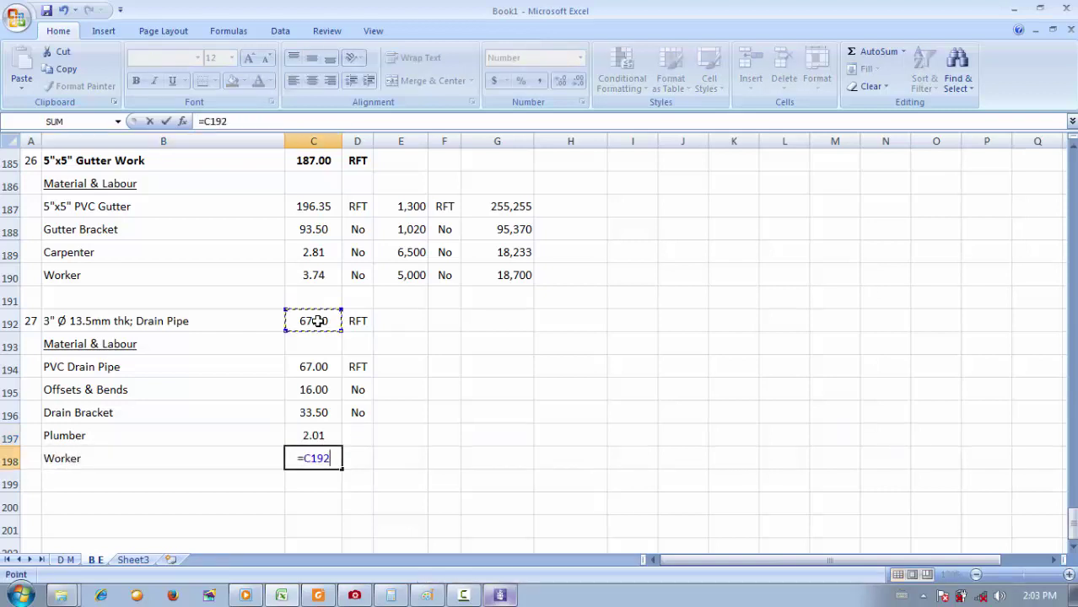
type("*2/100")
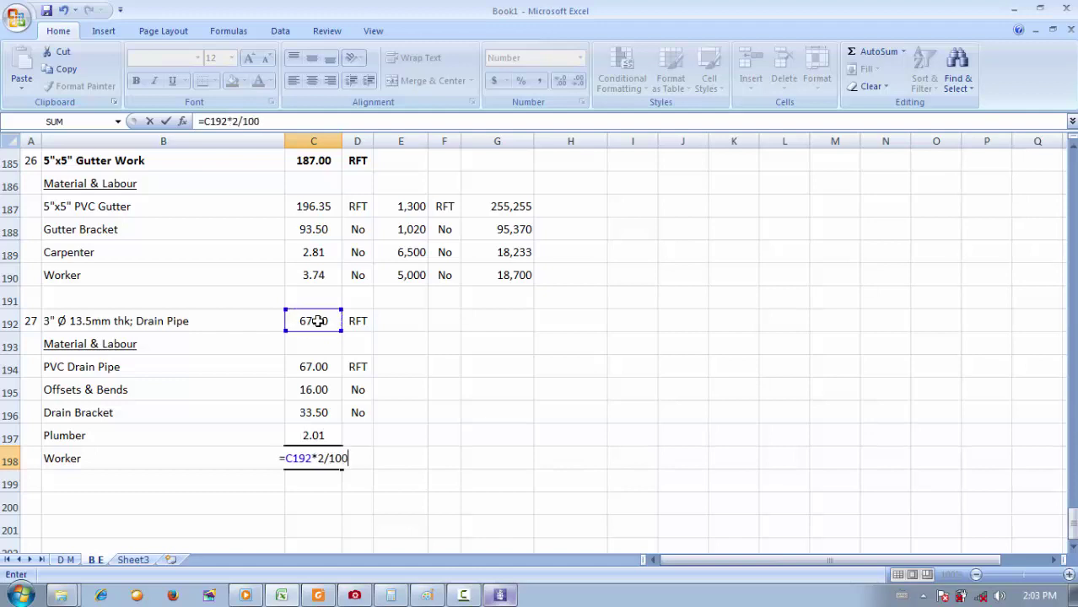
key("Return")
Compare the Plumber and Worker quantities with the rate analysis PDF and correct the Worker formula in C198 to =C192*3/100.
left_click(308, 456)
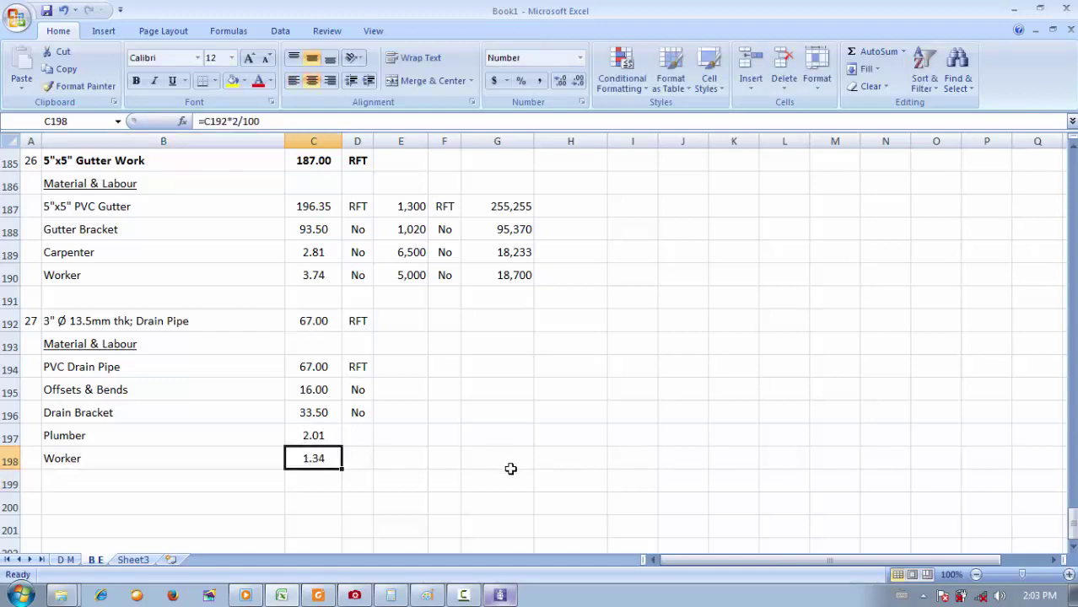
left_click(332, 438)
left_click(321, 457)
left_click(319, 439)
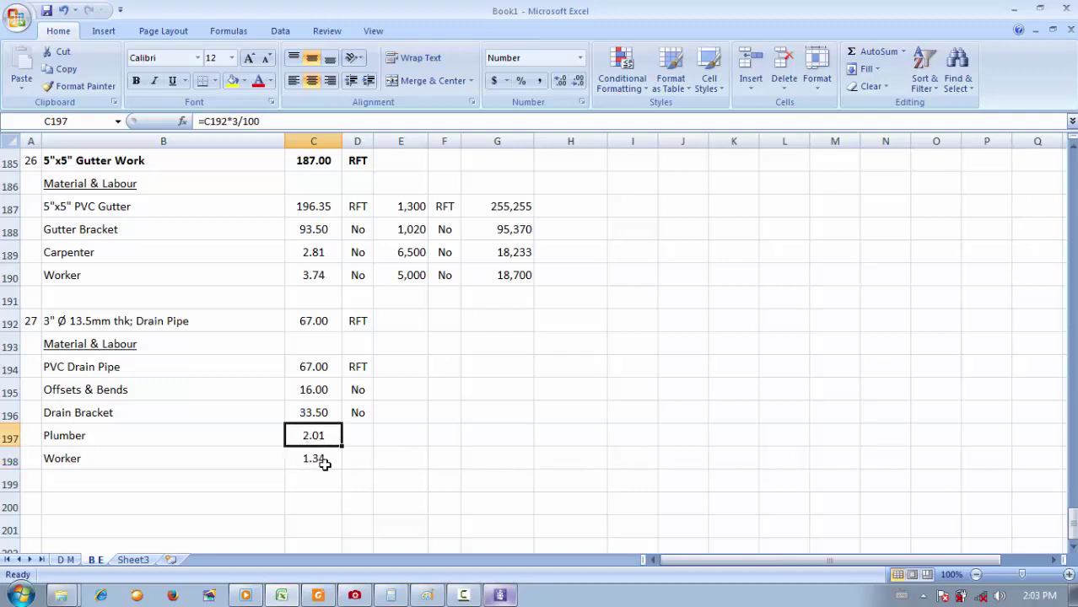
left_click(322, 460)
left_click(320, 443)
left_click(321, 457)
left_click(326, 595)
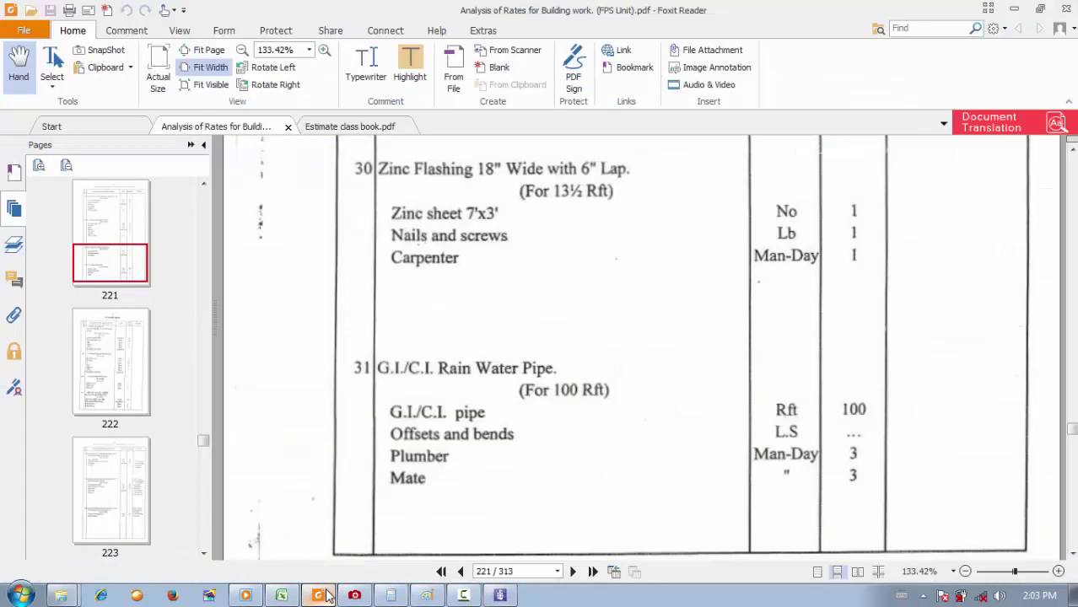
left_click(325, 595)
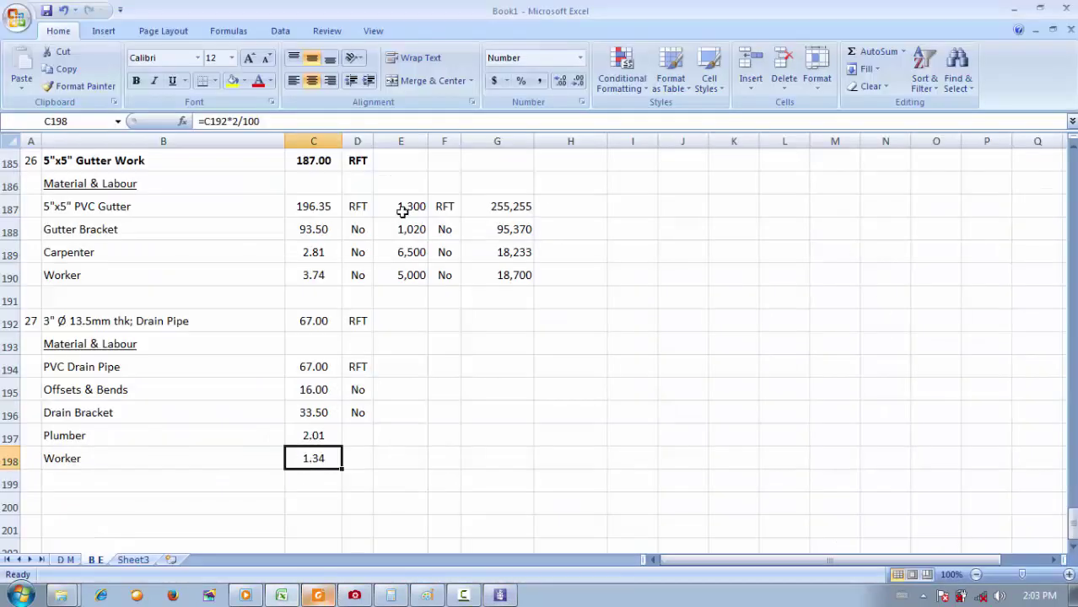
left_click(236, 121)
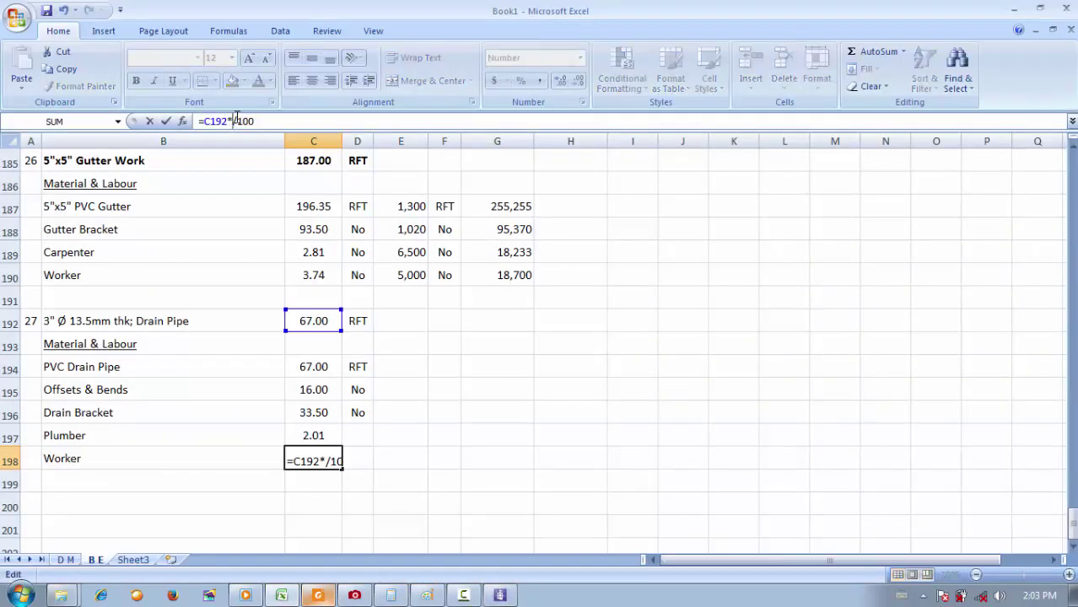
key("Return")
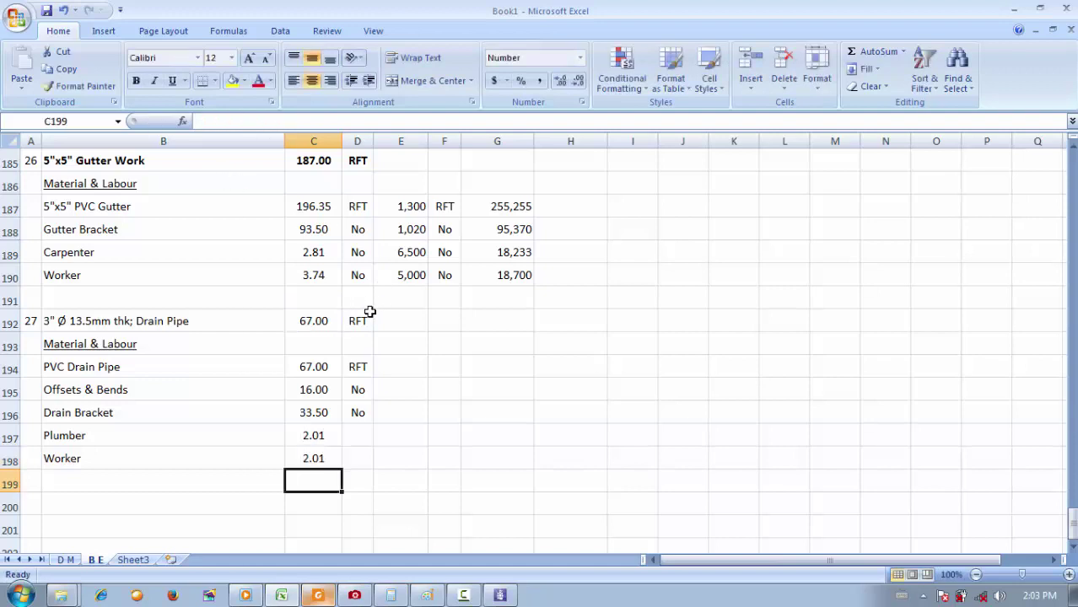
Make the Drain Pipe heading in B192:D192 bold and enter the unit No for Plumber and Worker in D197:D198.
left_click_drag(369, 316, 215, 316)
left_click(136, 80)
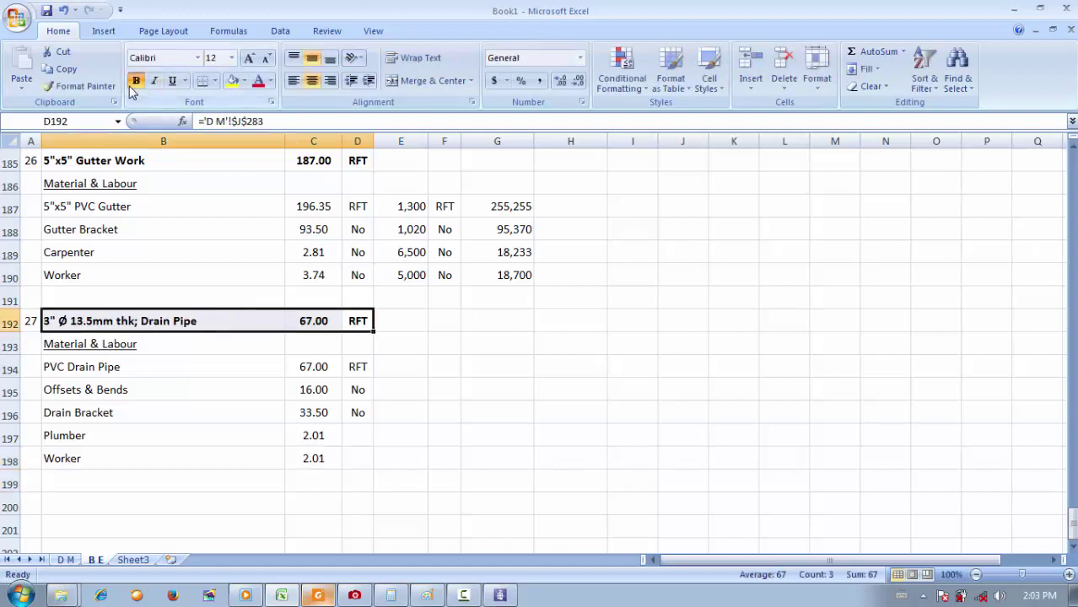
left_click(361, 434)
type("No")
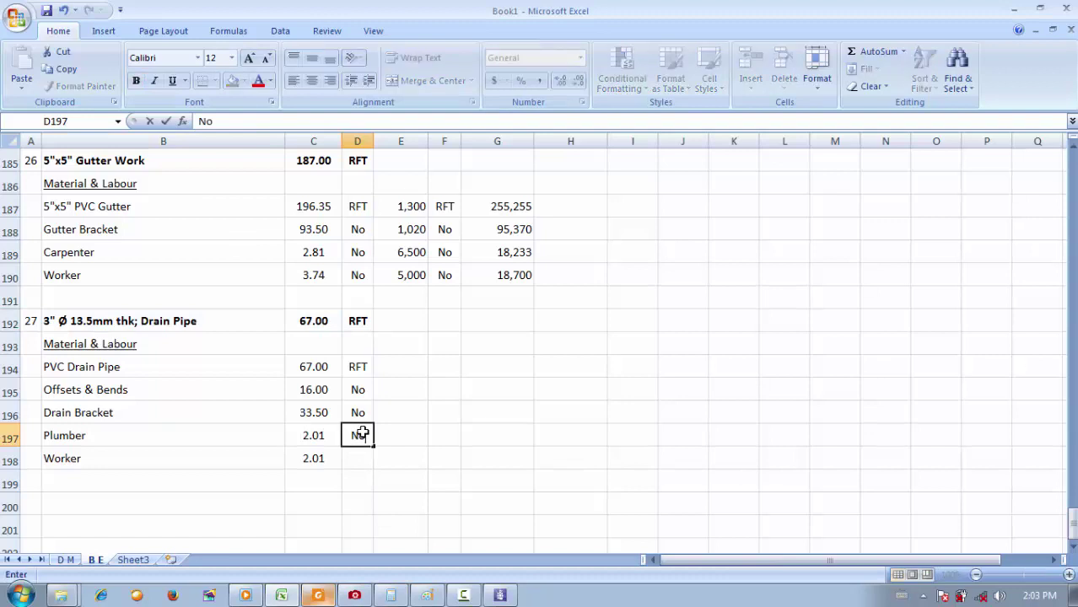
key("Return")
type("No")
key("Return")
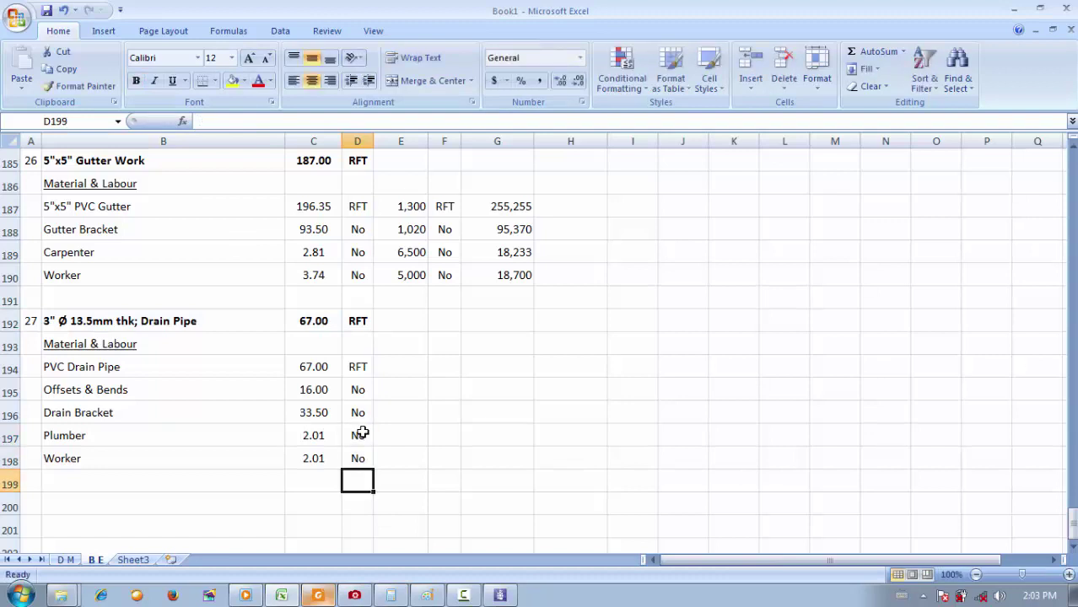
Examine the roof and wall drain pipe in the building section drawing, and review the drain bracket, plumber and worker quantity formulas.
left_click(195, 418)
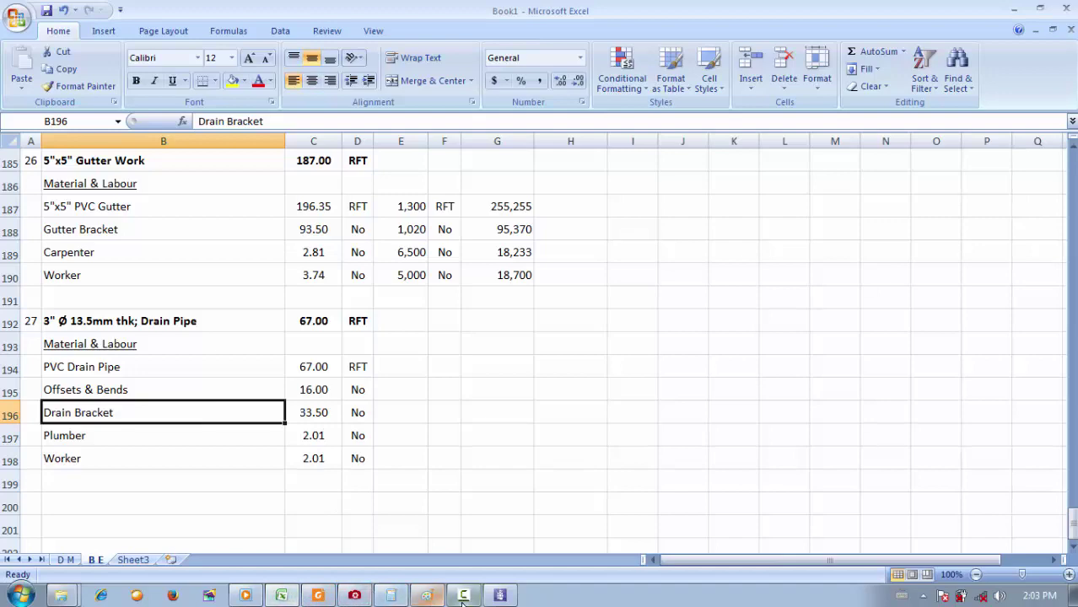
left_click(356, 595)
scroll(498, 483, "down", 3)
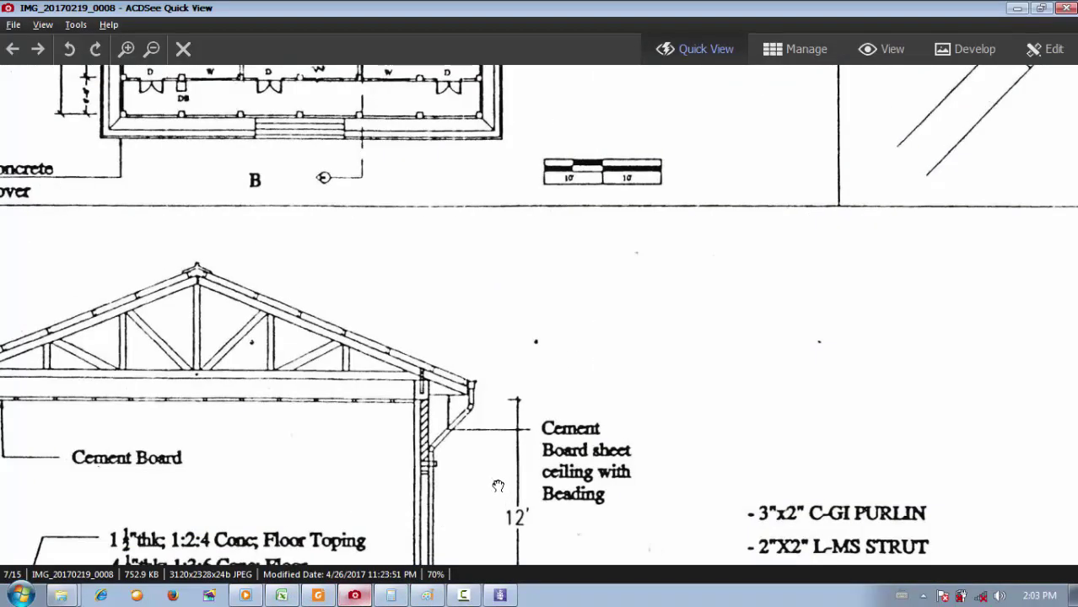
left_click_drag(497, 483, 478, 312)
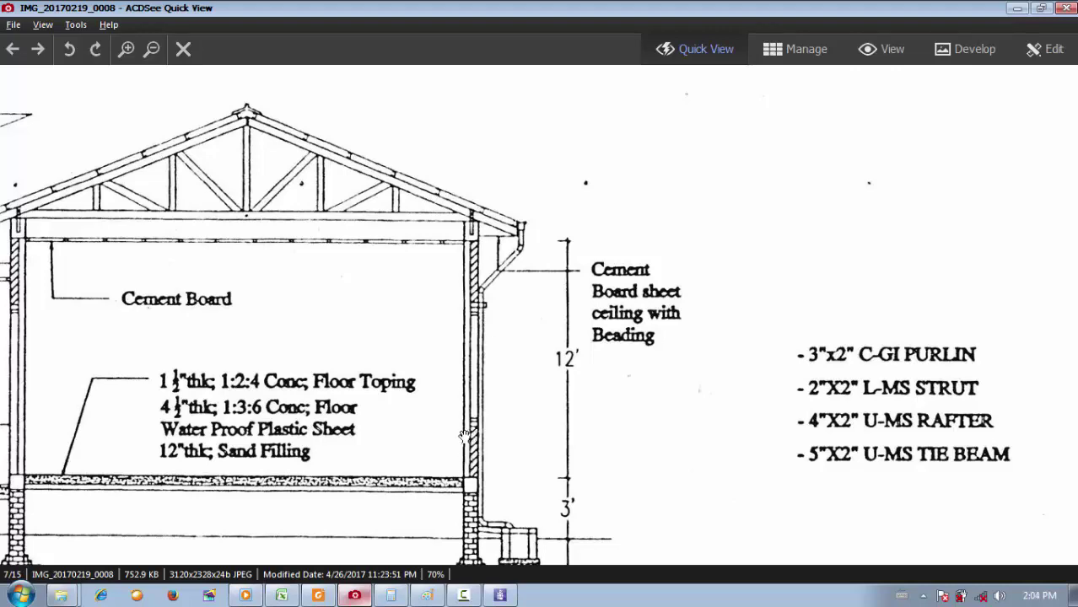
left_click(317, 596)
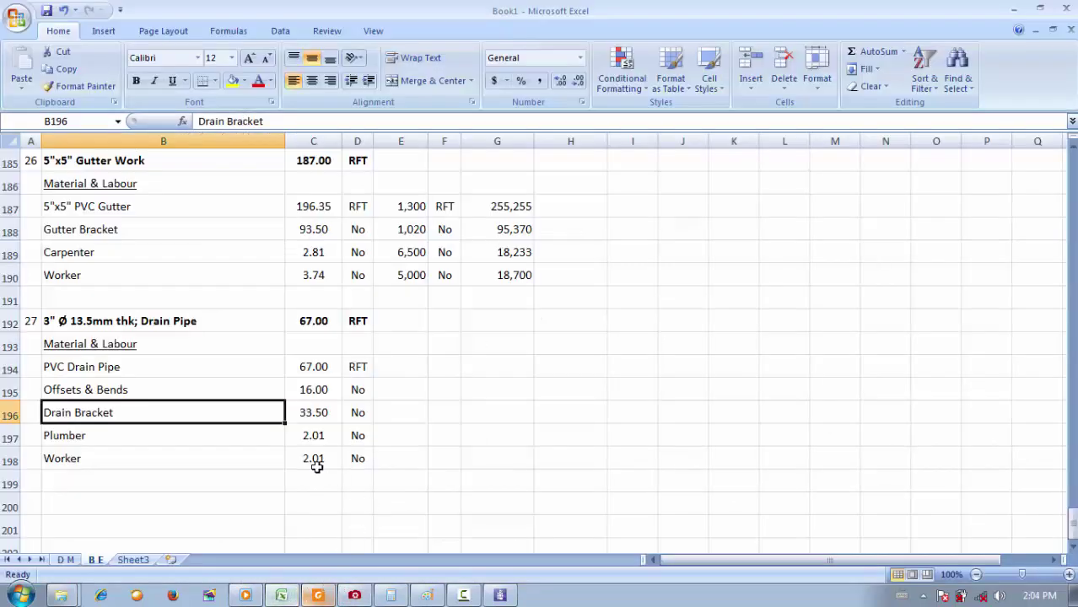
left_click(308, 414)
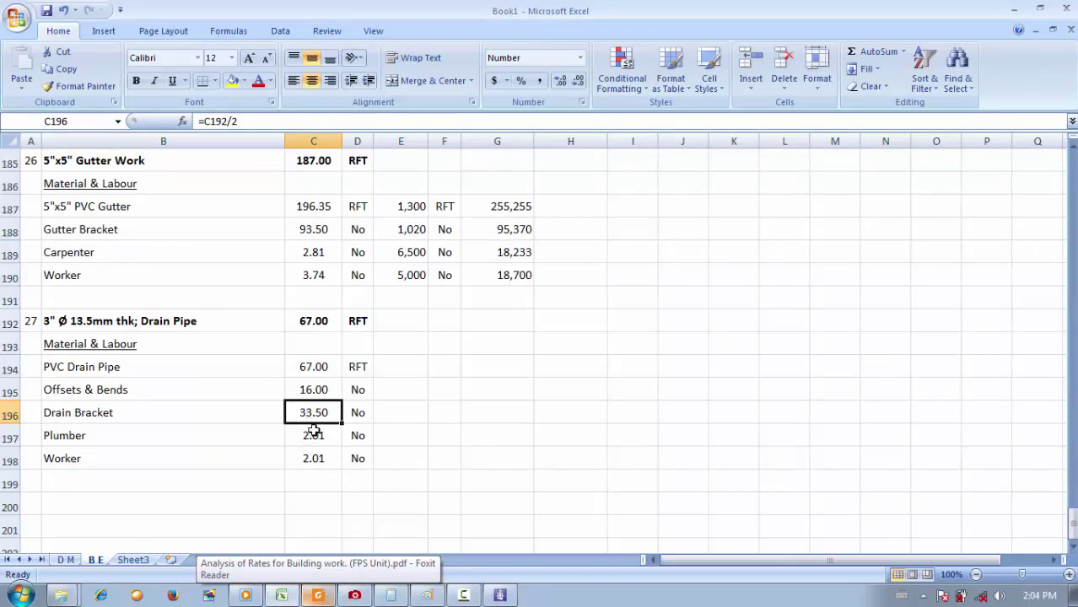
left_click(313, 437)
left_click(316, 456)
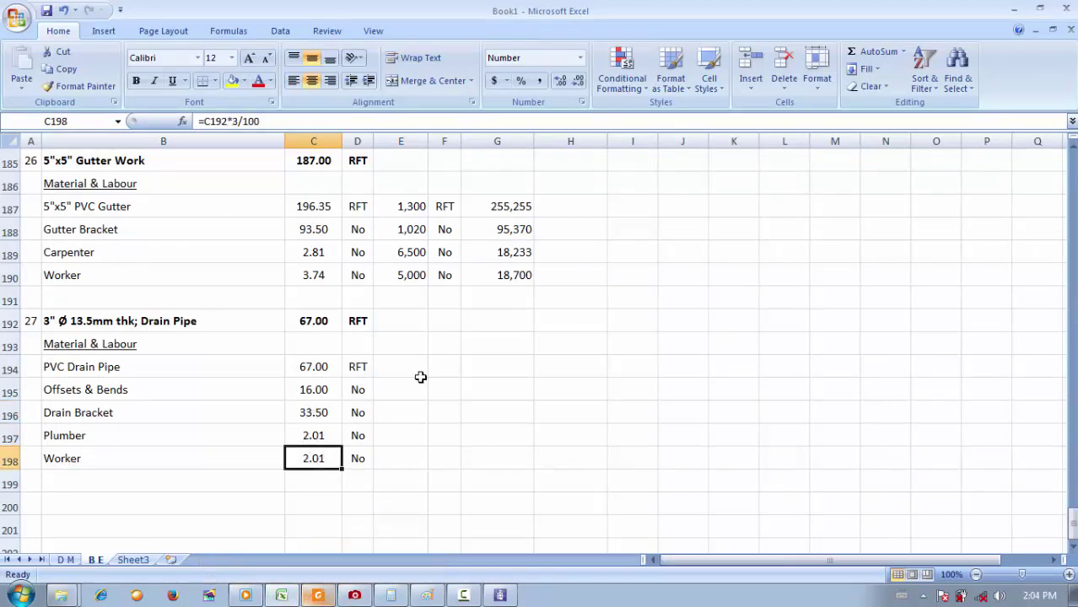
Copy the drain pipe units from D194:D198 into F194:F198 as linked cells.
left_click_drag(355, 371, 355, 453)
key("ctrl+c")
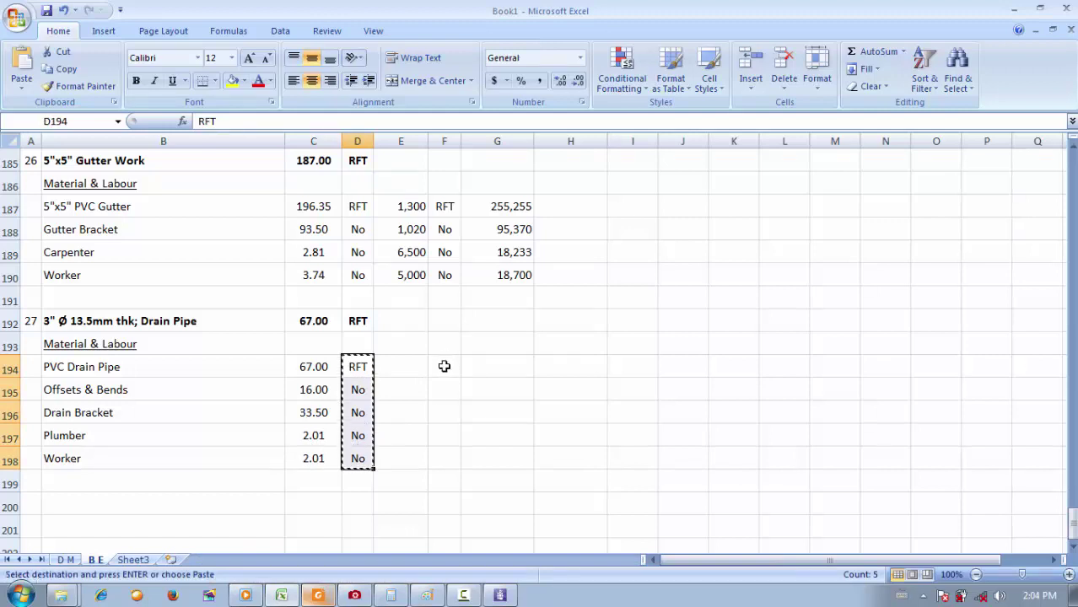
left_click(443, 366)
key("ctrl+v")
left_click(468, 481)
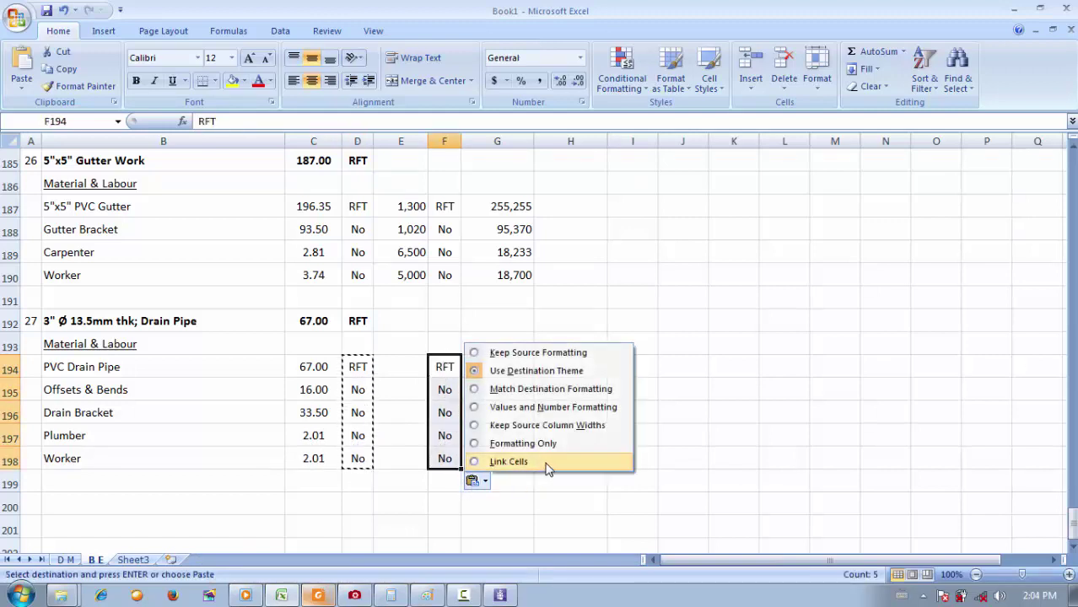
left_click(546, 461)
left_click(487, 369)
Enter a rate of 650 for PVC Drain Pipe in E194.
left_click(409, 366)
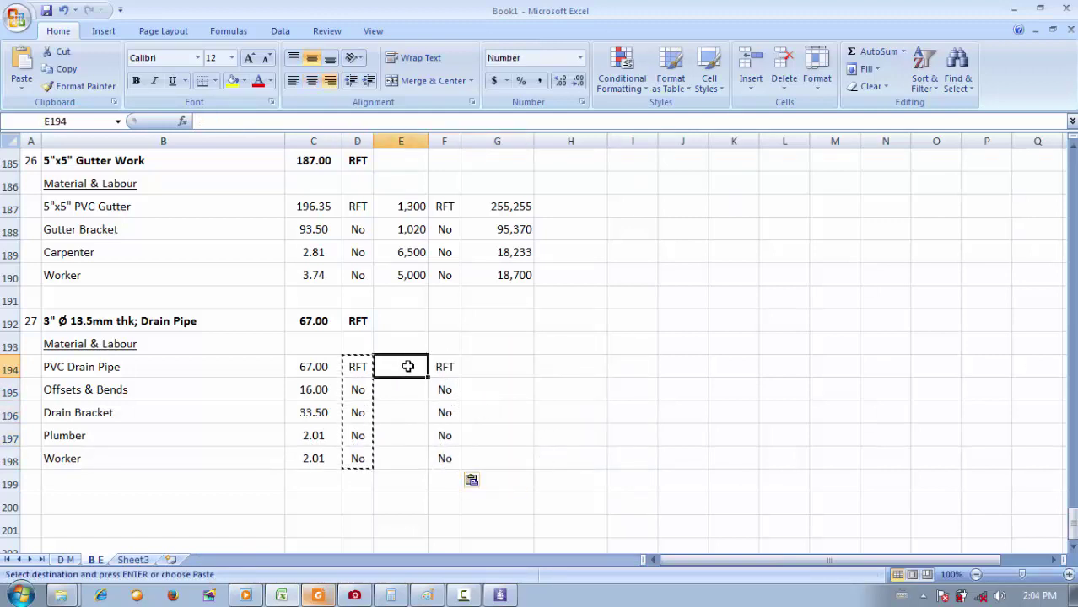
key("Escape")
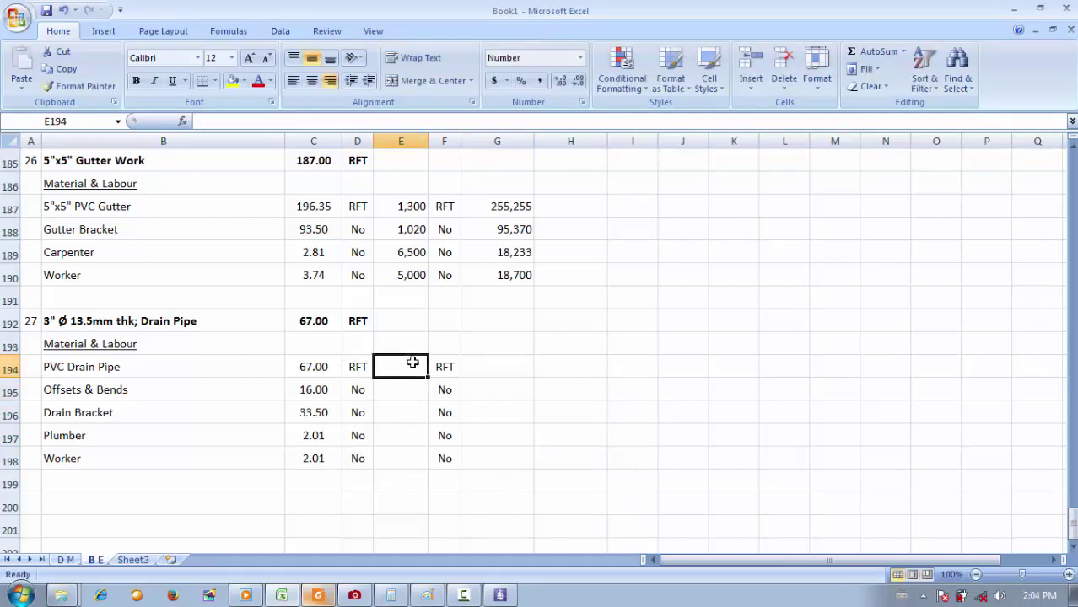
type("650")
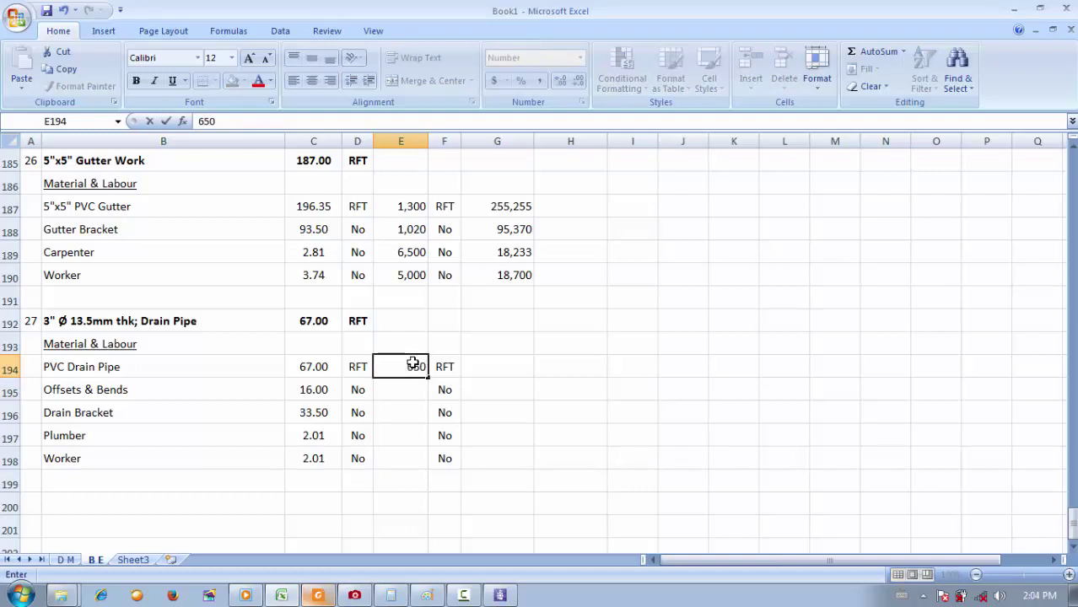
key("Return")
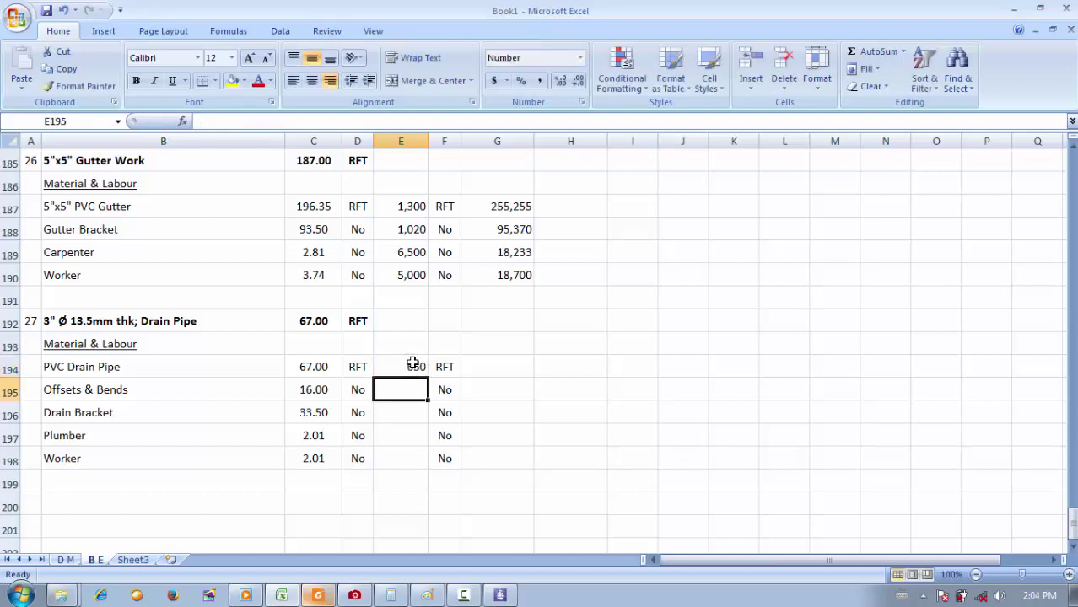
left_click(412, 363)
left_click(225, 368)
left_click(393, 366)
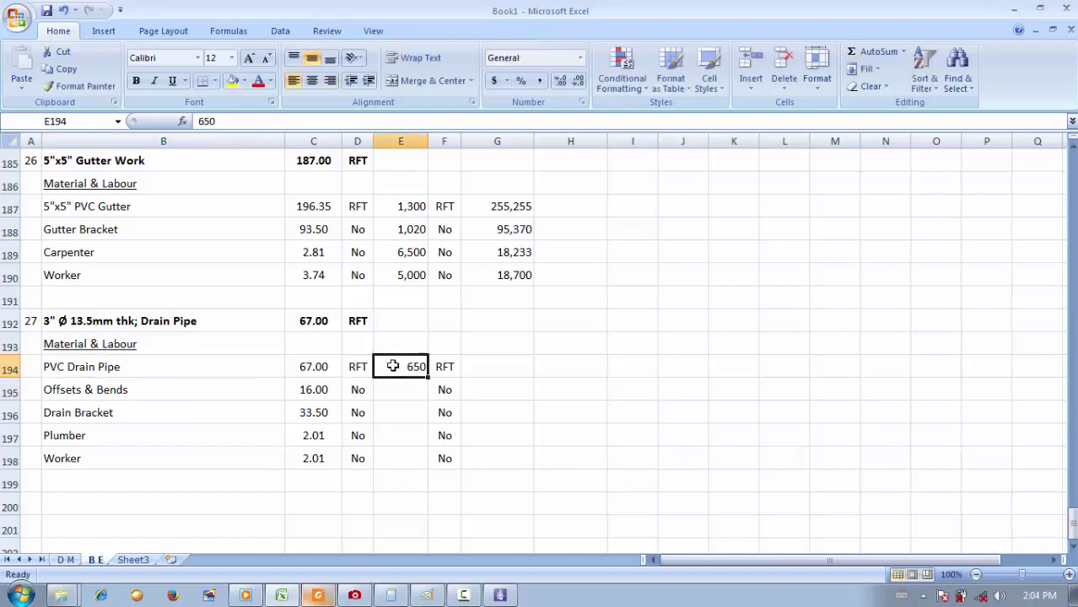
left_click(390, 384)
left_click(407, 364)
left_click(402, 382)
left_click(409, 365)
left_click(412, 384)
left_click(411, 358)
left_click(414, 380)
left_click(409, 358)
left_click(302, 368)
left_click(389, 374)
left_click(392, 387)
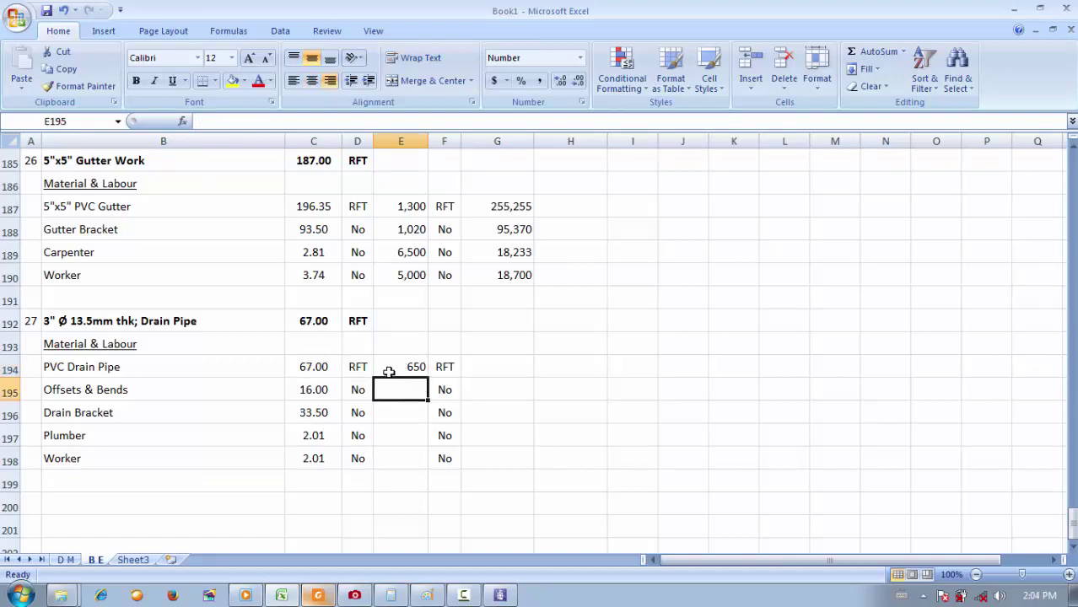
left_click(330, 369)
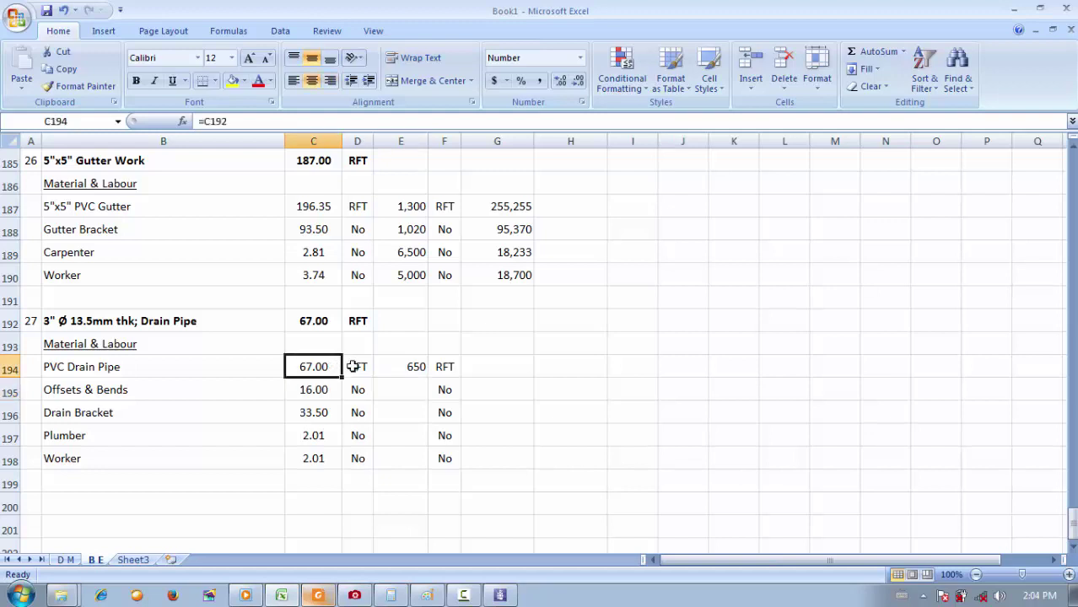
left_click(343, 372)
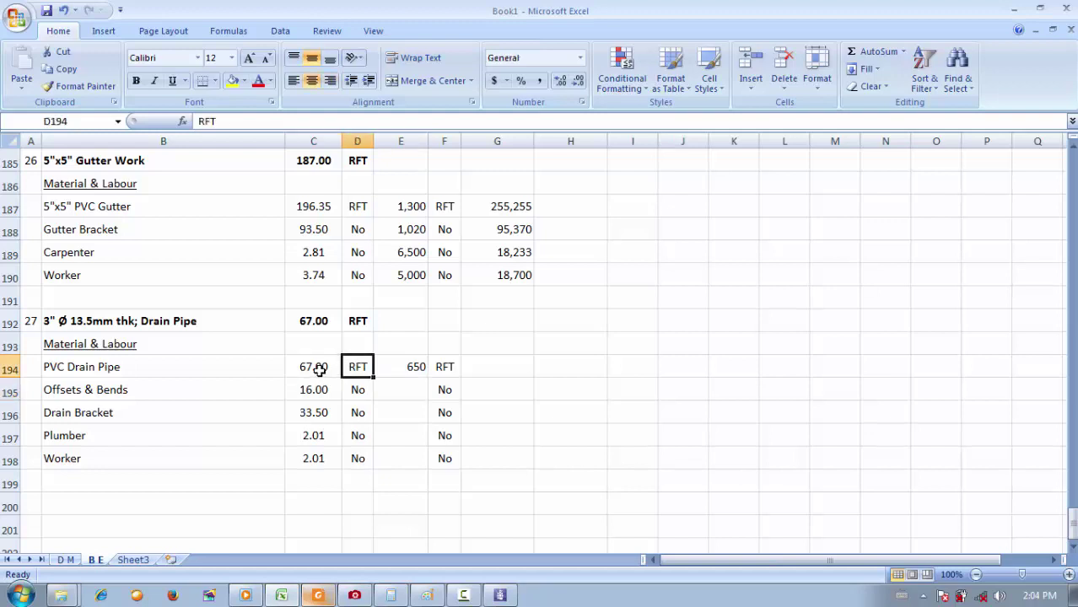
left_click(321, 370)
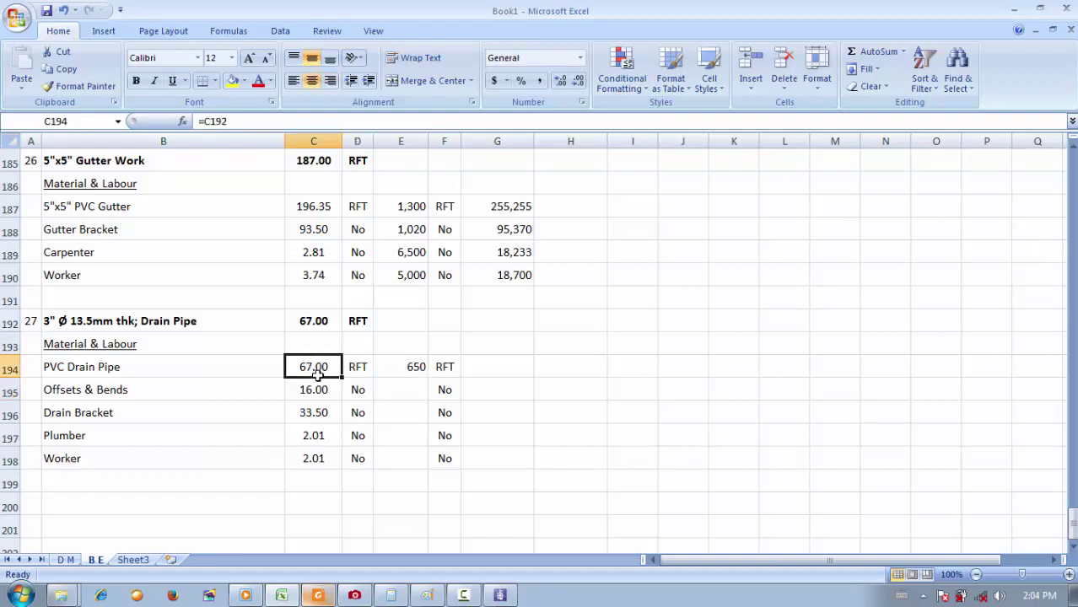
left_click(357, 365)
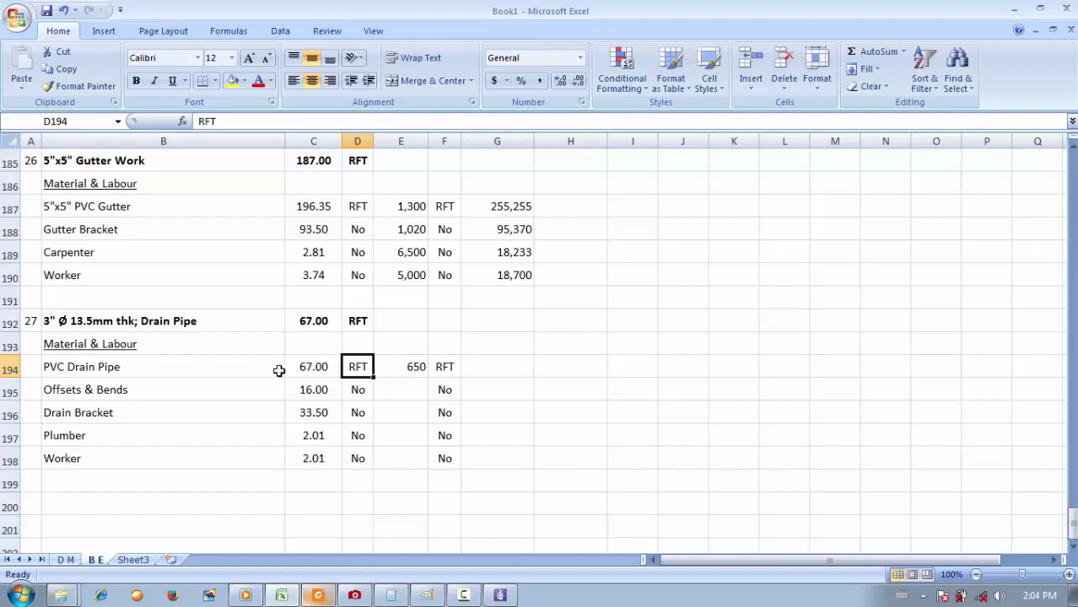
Enter a rate of 700 for Offsets & Bends in E195 and 150 for Drain Bracket in E196.
left_click(418, 393)
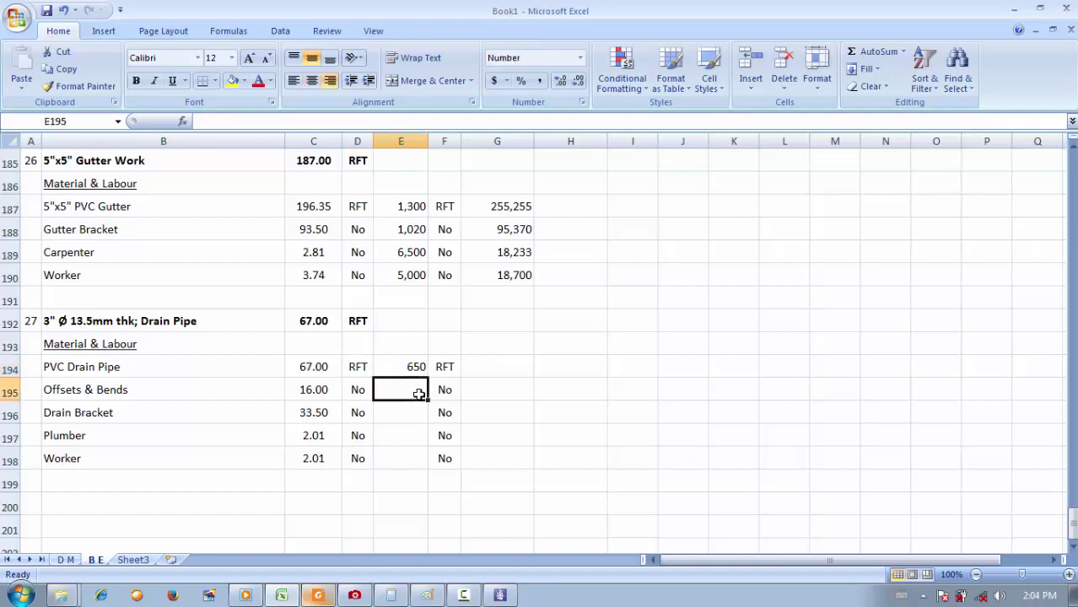
type("75")
key("Return")
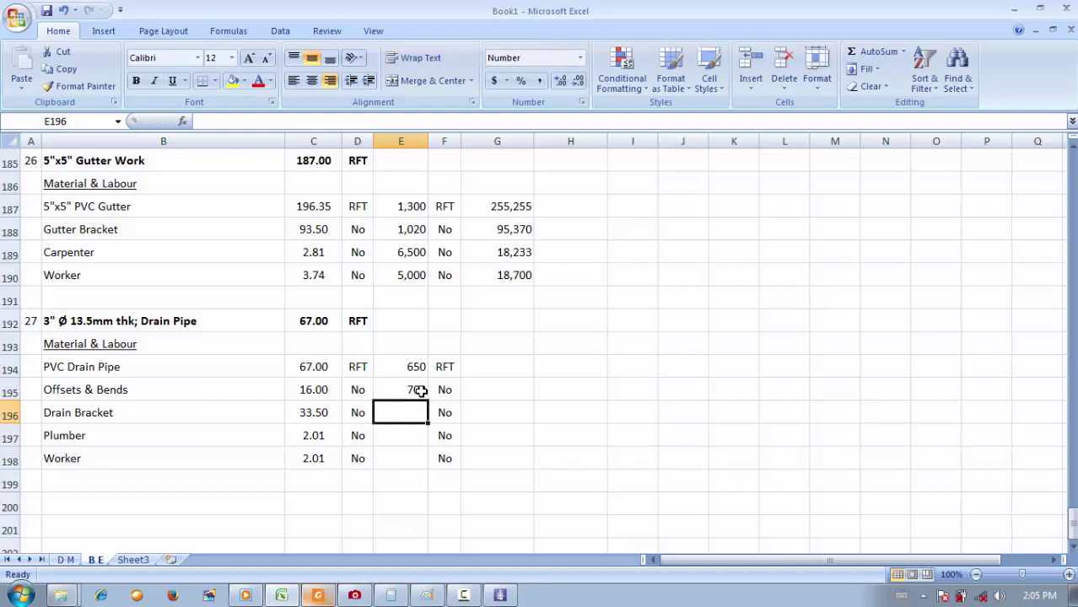
type("150")
key("Return")
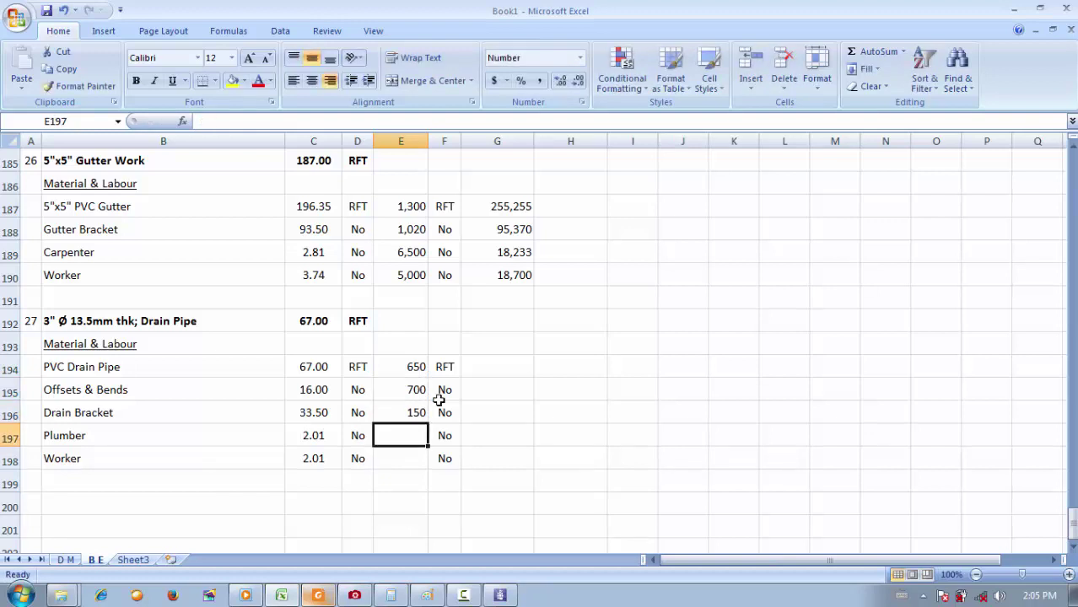
Enter a rate of 6,500 for Plumber in E197 and link the Worker rate in E198 to the gutter work's Worker rate in E190.
type("6,500")
key("Return")
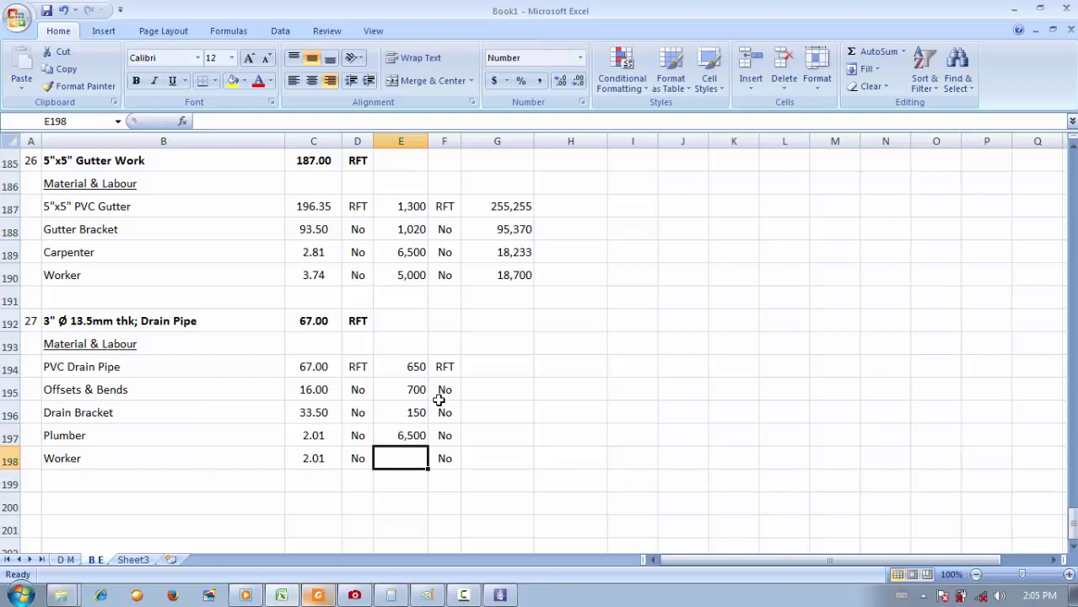
type("=")
left_click(404, 276)
key("Return")
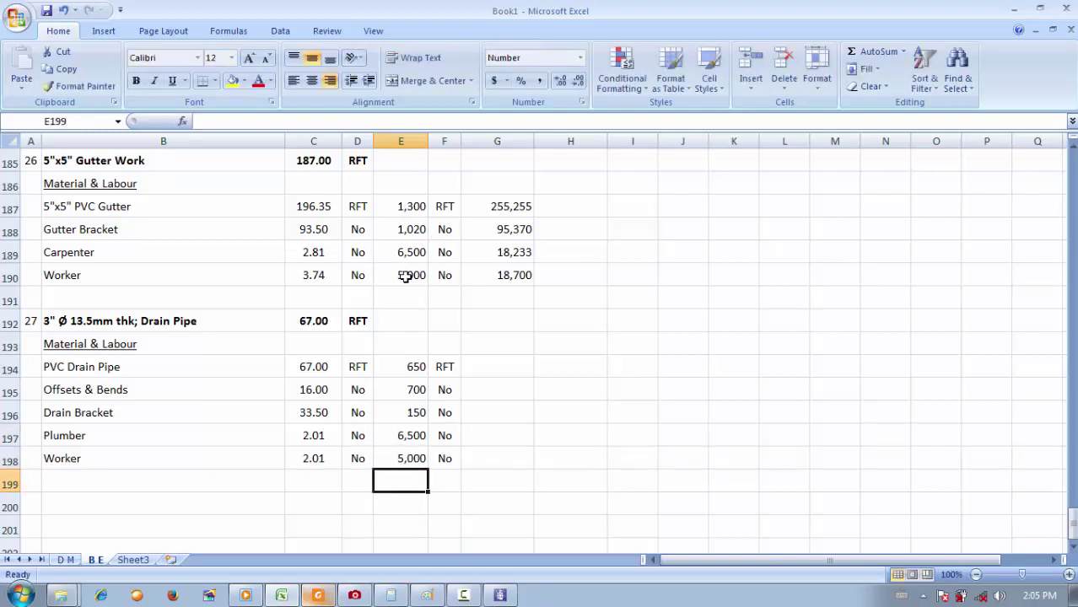
Copy the amount formula from G190 into G194 and fill it down to G198 for all drain pipe rows.
left_click(513, 276)
key("ctrl+c")
left_click(512, 365)
key("ctrl+v")
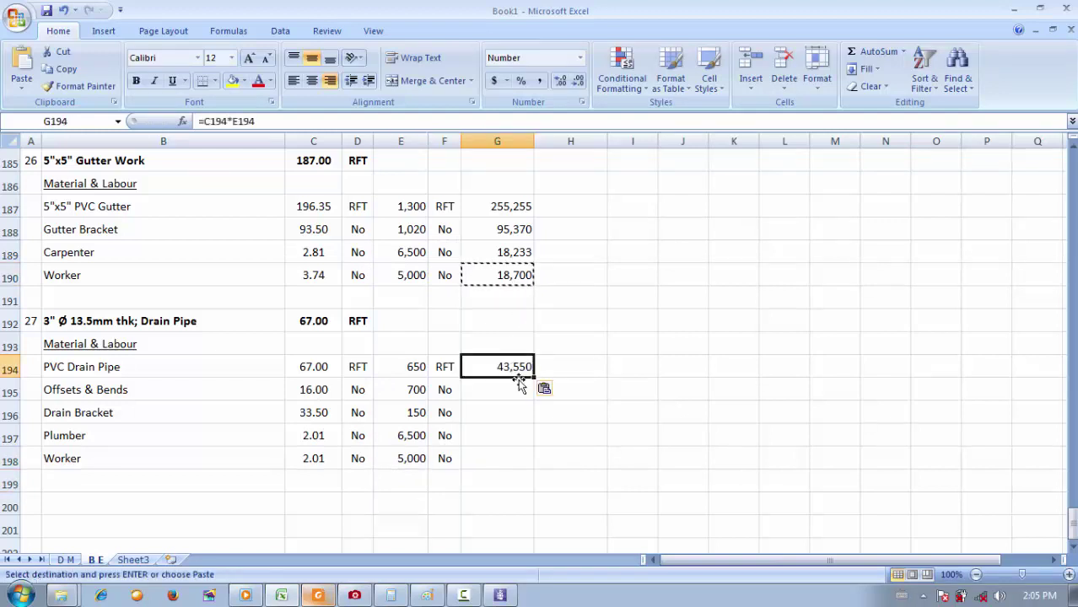
left_click_drag(535, 380, 536, 462)
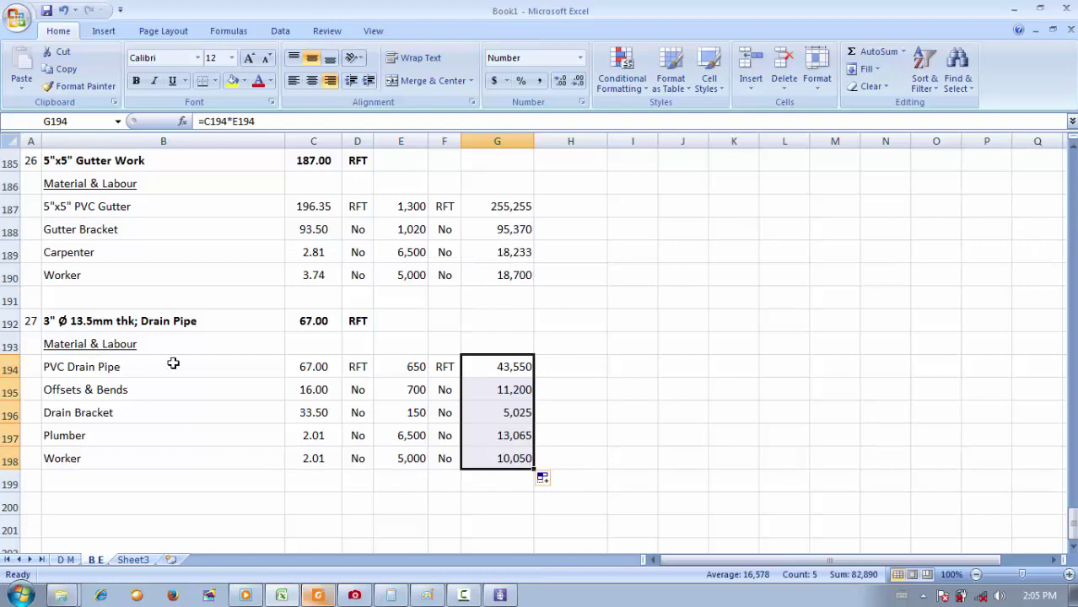
Copy the item 28 Scaffolding number and title from A285:B285 of the D M sheet into A200:B200 of the B E sheet as linked cells.
scroll(173, 360, "down", 2)
left_click(37, 364)
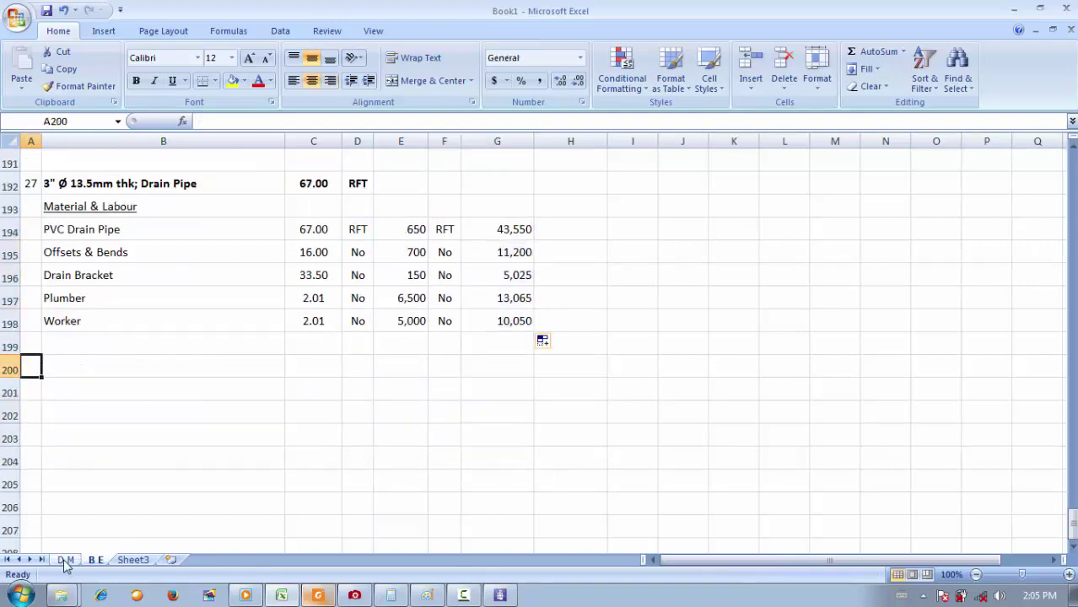
left_click(66, 560)
scroll(155, 426, "down", 3)
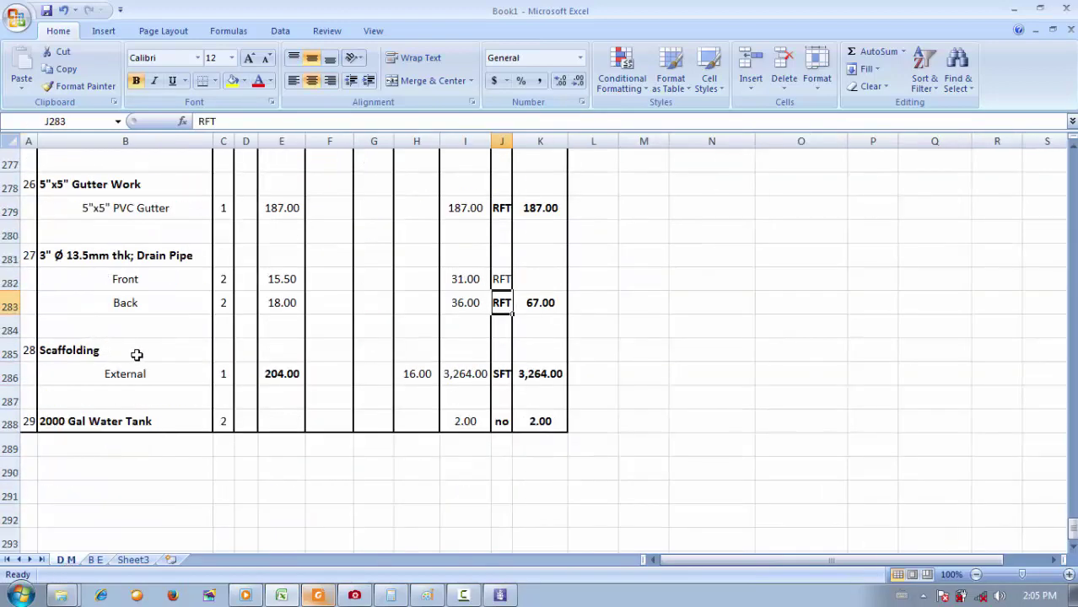
left_click_drag(139, 356, 32, 355)
key("ctrl+c")
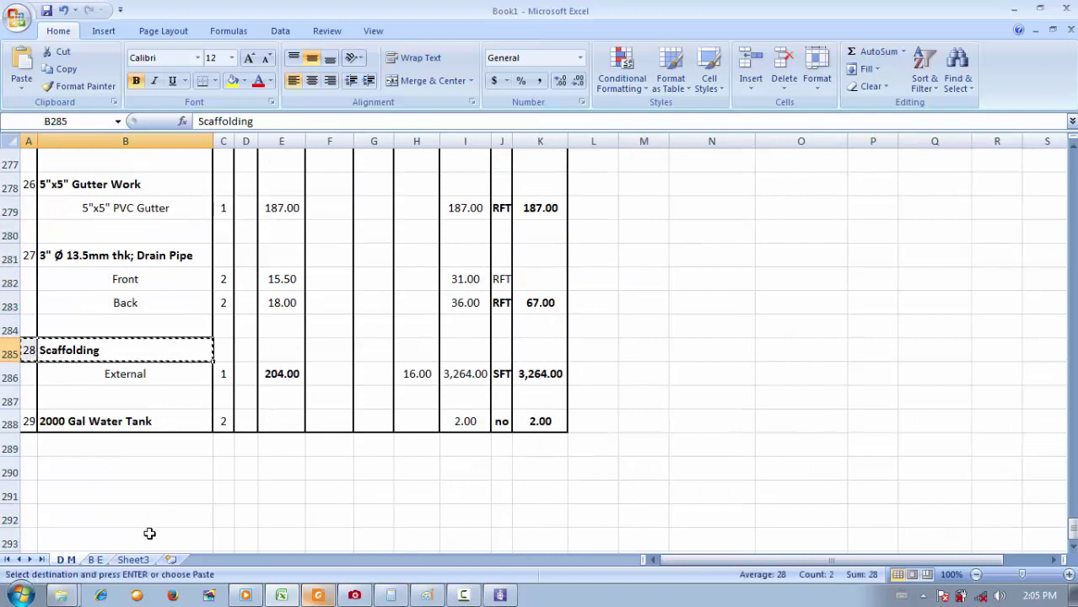
left_click(96, 560)
key("ctrl+v")
left_click(297, 388)
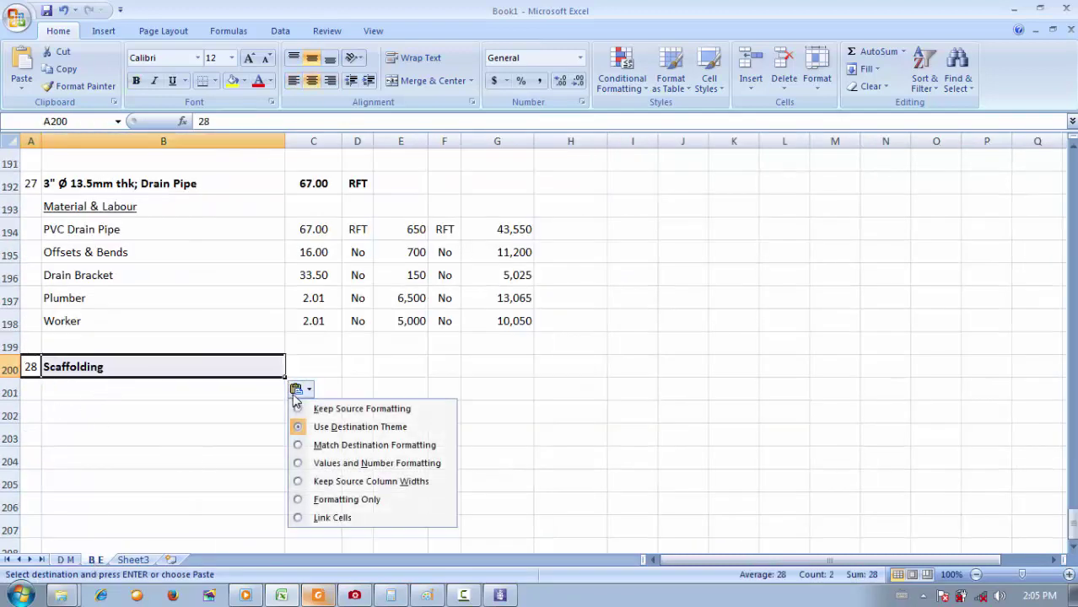
left_click(308, 515)
Copy the Scaffolding total quantity from K286 of the D M sheet into C200 of the B E sheet as a linked cell.
left_click(66, 560)
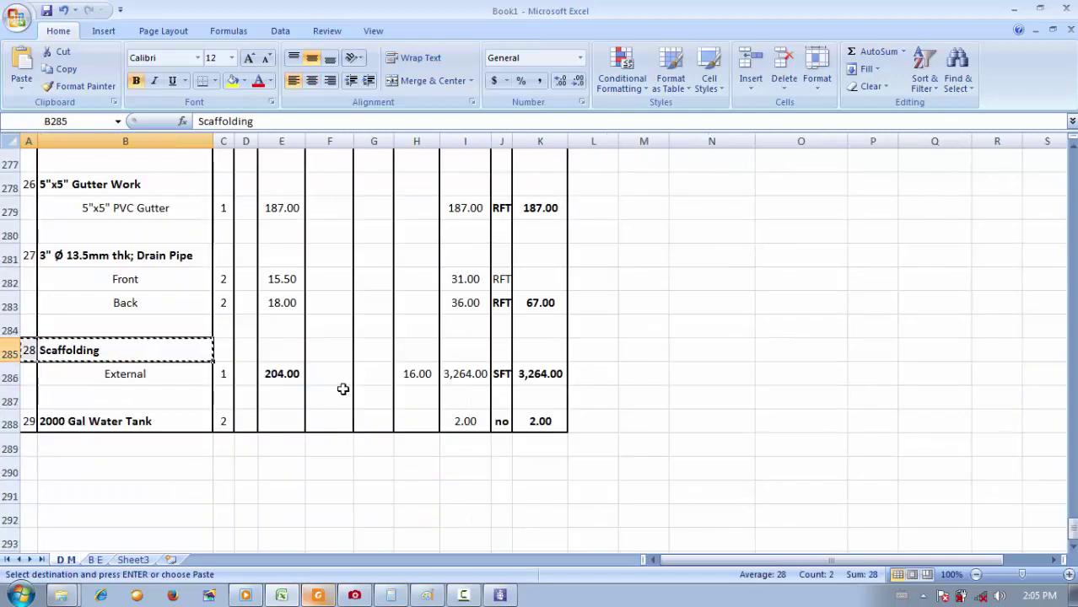
left_click(553, 373)
key("ctrl+c")
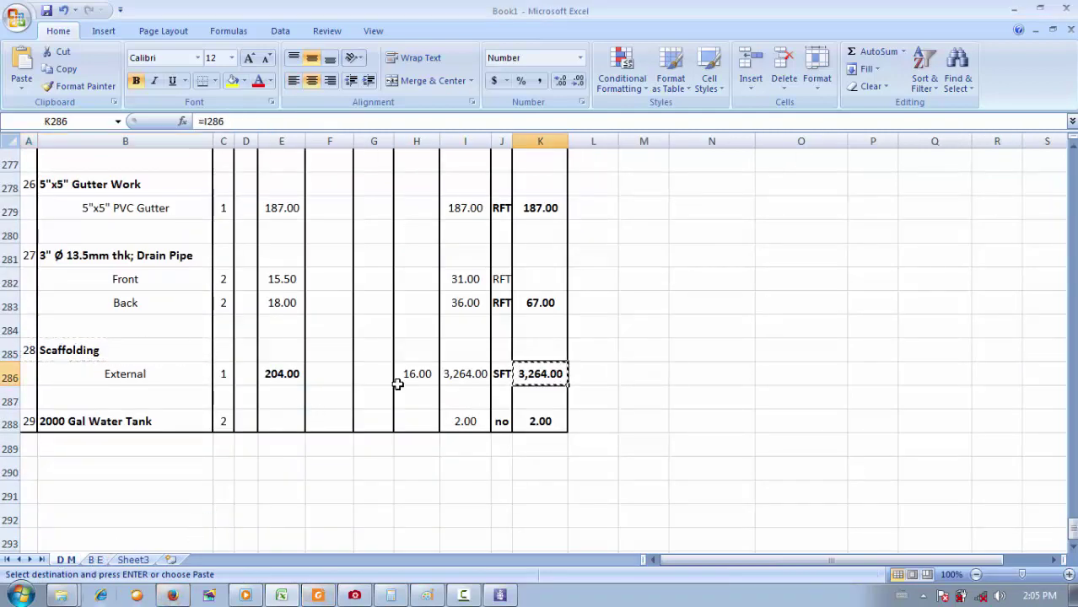
left_click(96, 560)
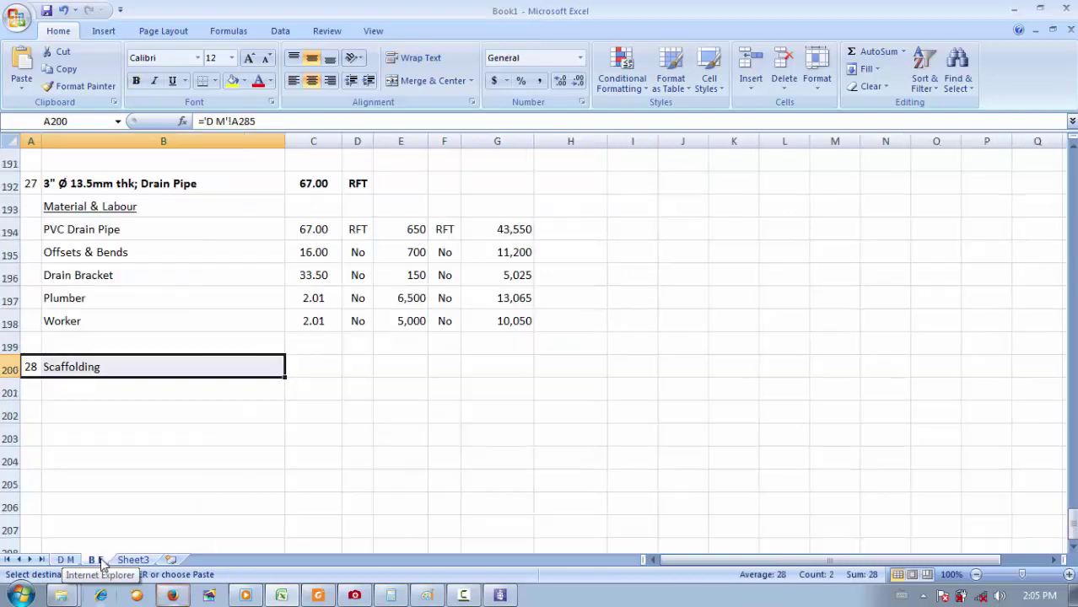
left_click(336, 366)
key("ctrl+v")
left_click(351, 388)
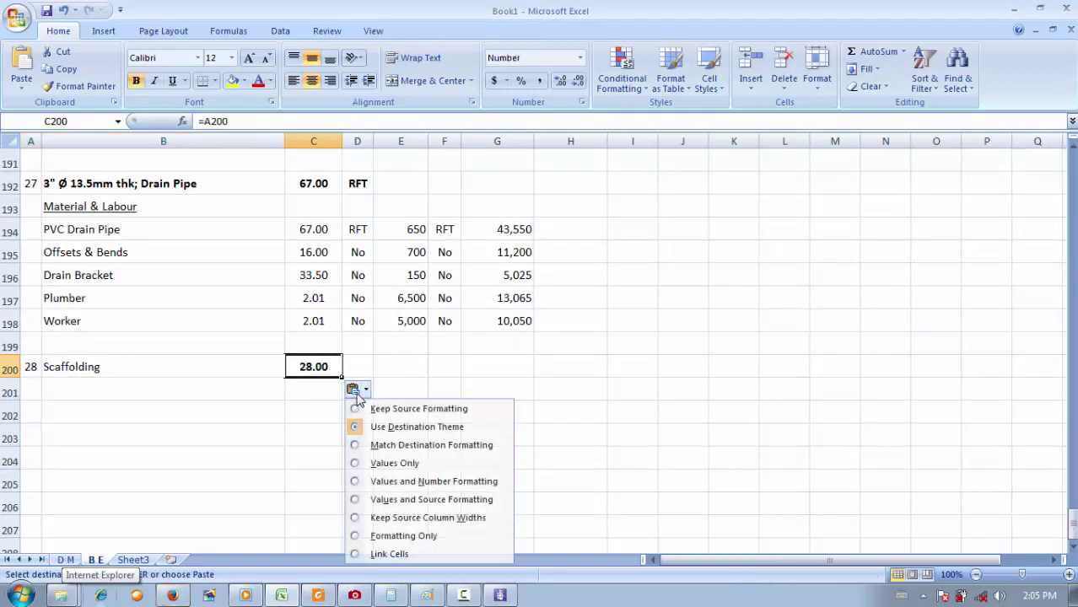
left_click(385, 552)
Copy the Scaffolding unit SFT from J286 of the D M sheet into D200 of the B E sheet as a linked cell.
left_click(357, 359)
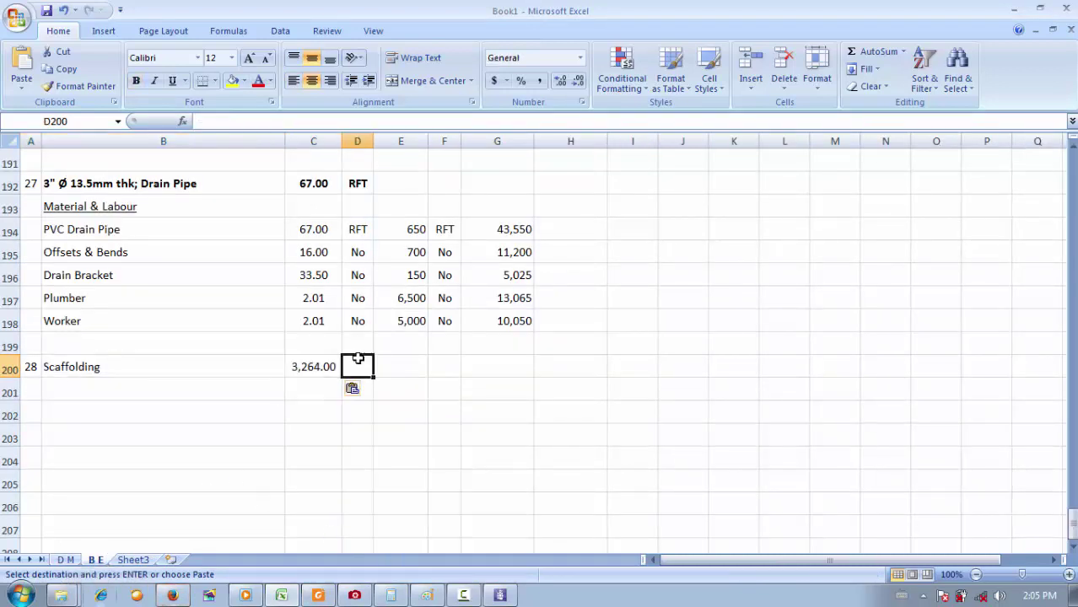
left_click(72, 560)
left_click(499, 379)
key("ctrl+c")
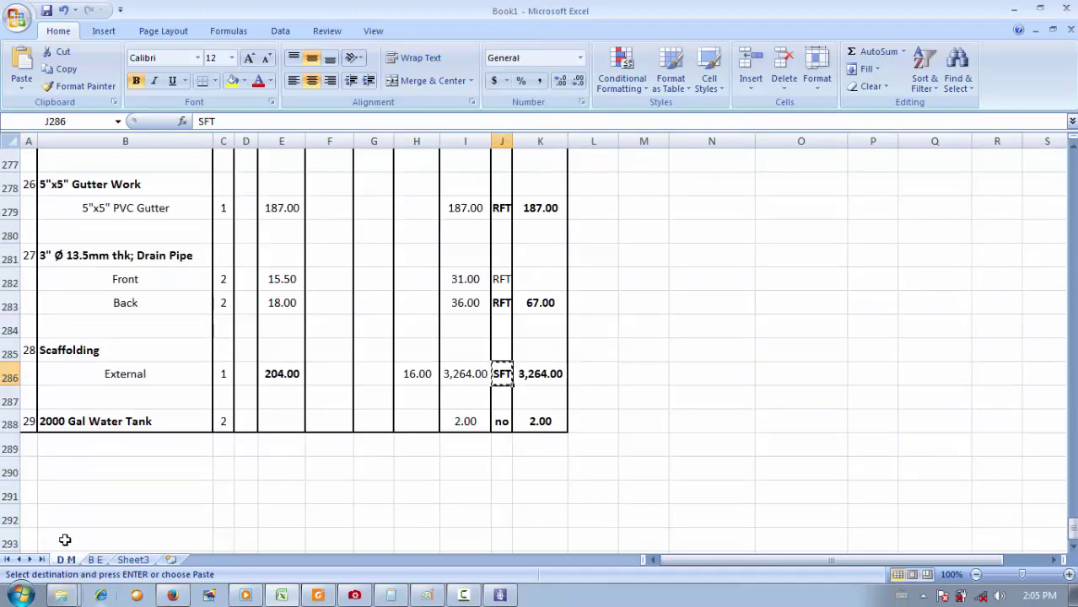
left_click(94, 560)
key("ctrl+v")
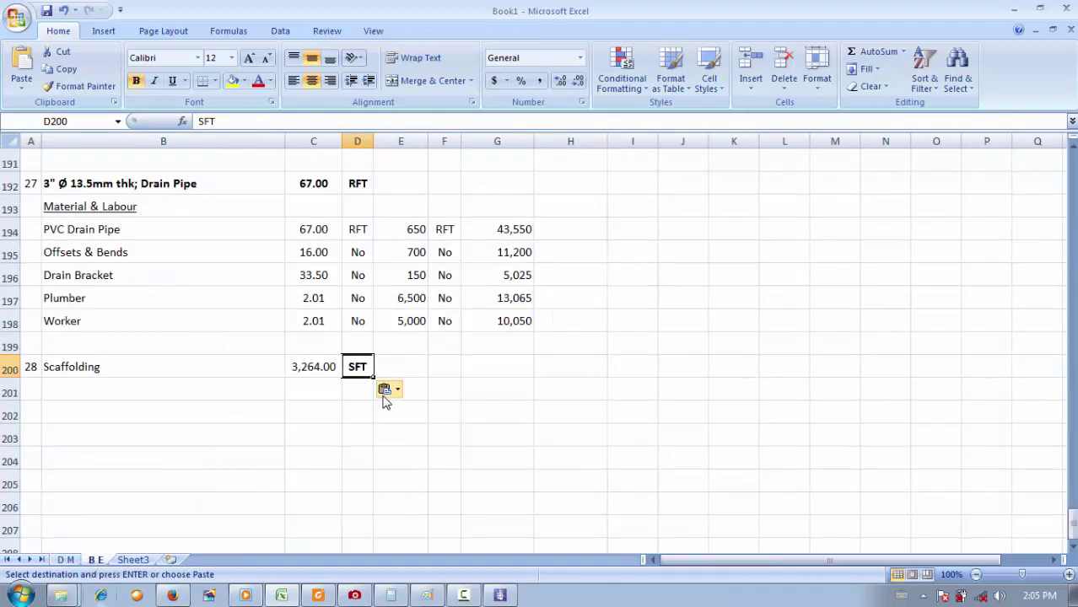
left_click(385, 390)
left_click(429, 513)
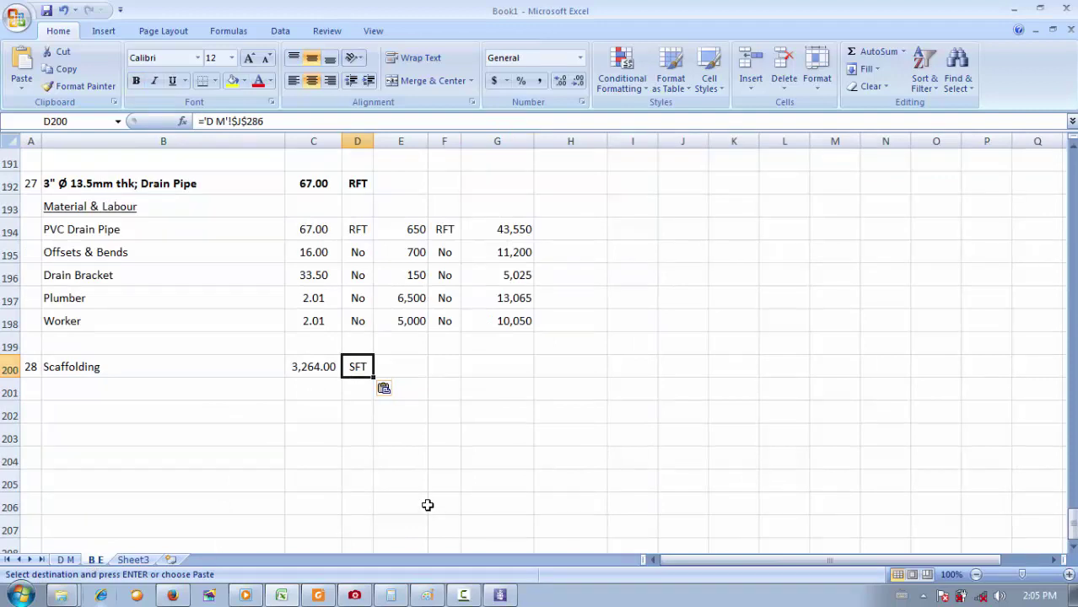
Copy the Material & Labour subheading from B193 into B201 under Scaffolding.
left_click(65, 380)
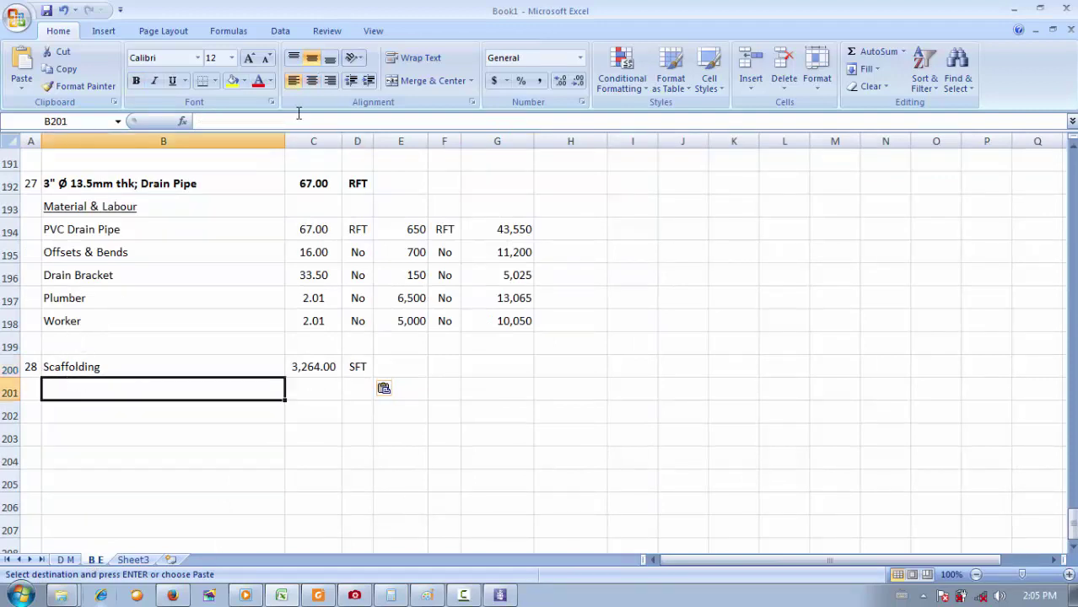
left_click(146, 211)
key("ctrl+c")
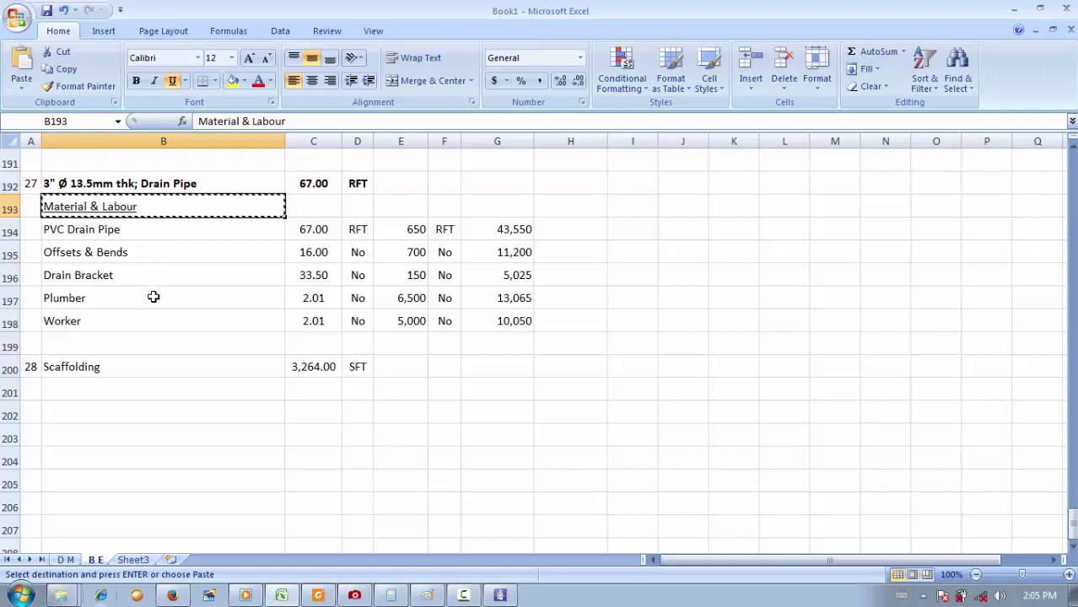
left_click(168, 382)
key("ctrl+v")
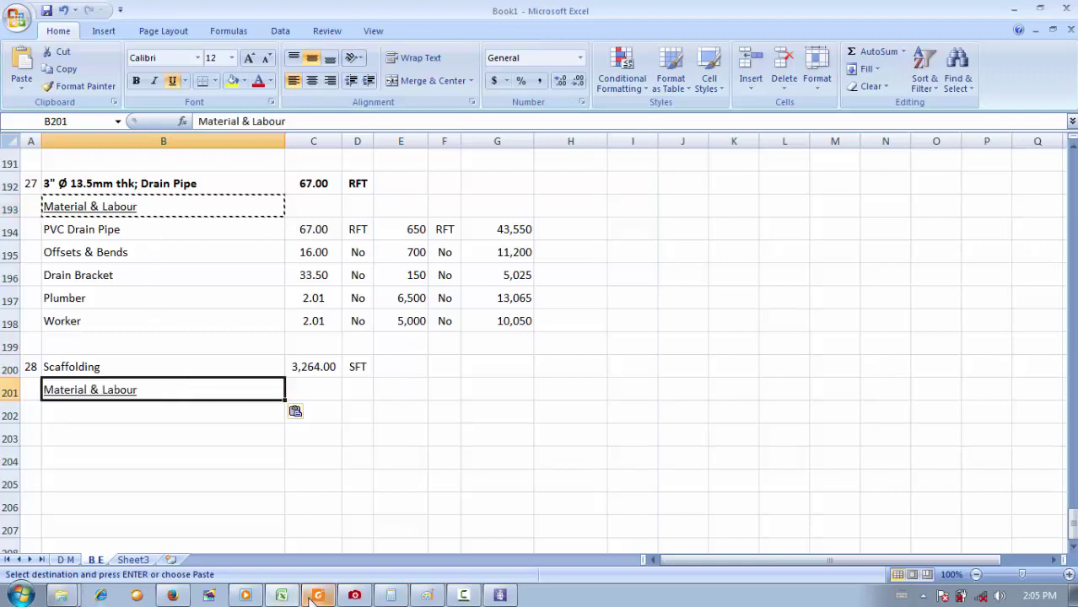
Switch to the Analysis of Rates PDF in Foxit Reader and find the Shuttering and Scaffolding page range in the English contents on page 7.
key("alt+Tab")
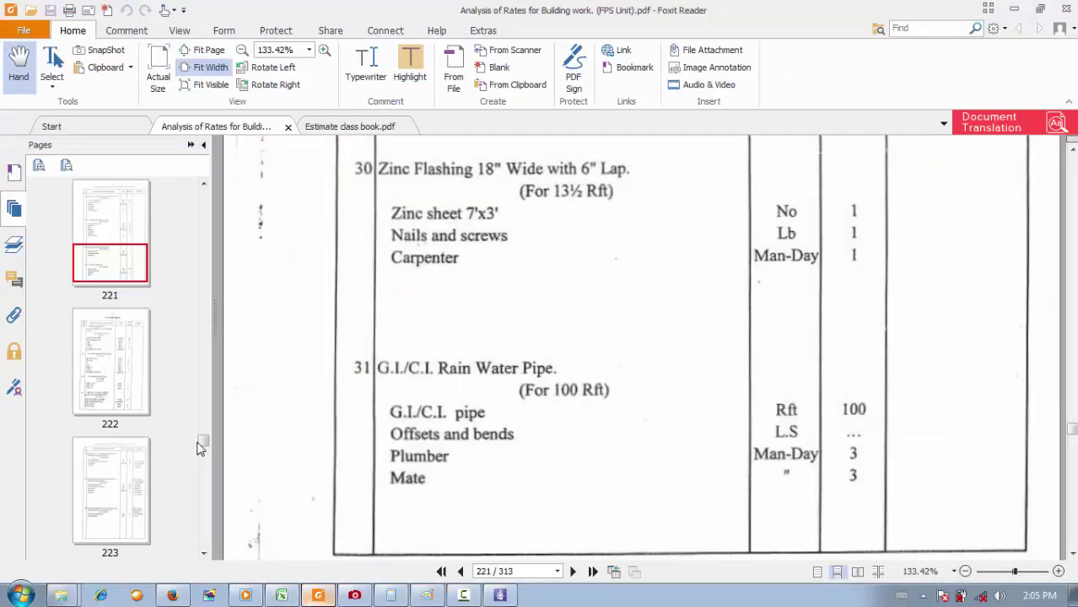
left_click_drag(202, 445, 203, 199)
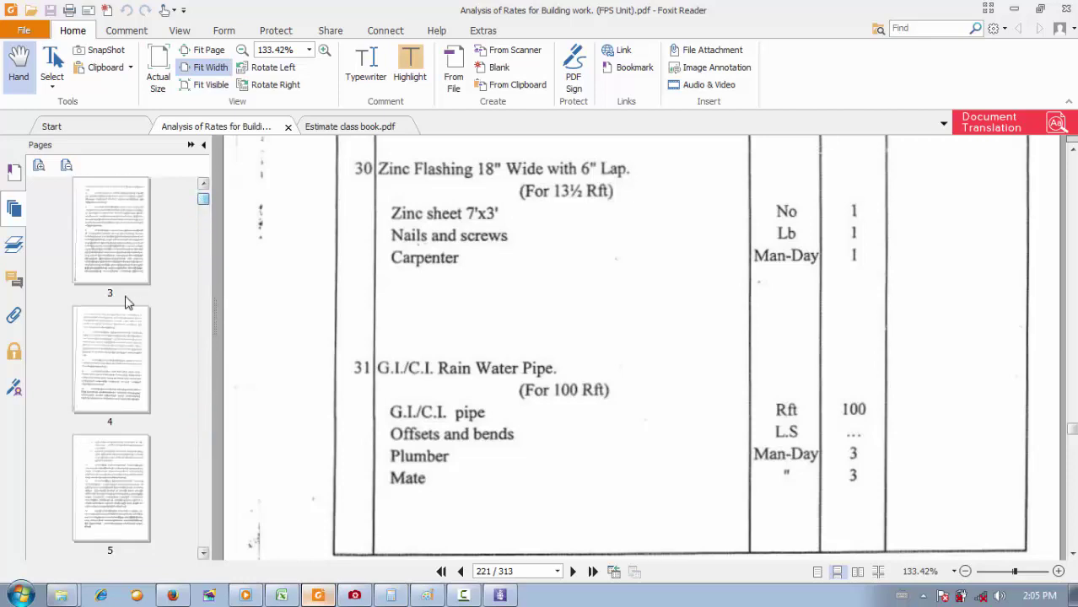
left_click(127, 332)
scroll(128, 331, "down", 3)
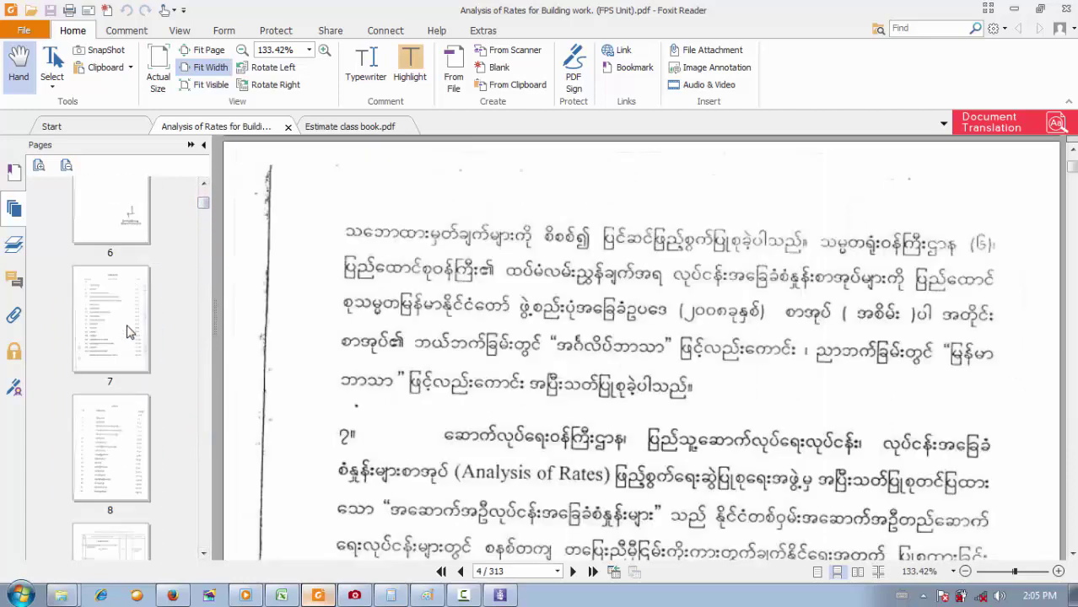
left_click(128, 331)
scroll(118, 359, "down", 2)
scroll(119, 357, "down", 1)
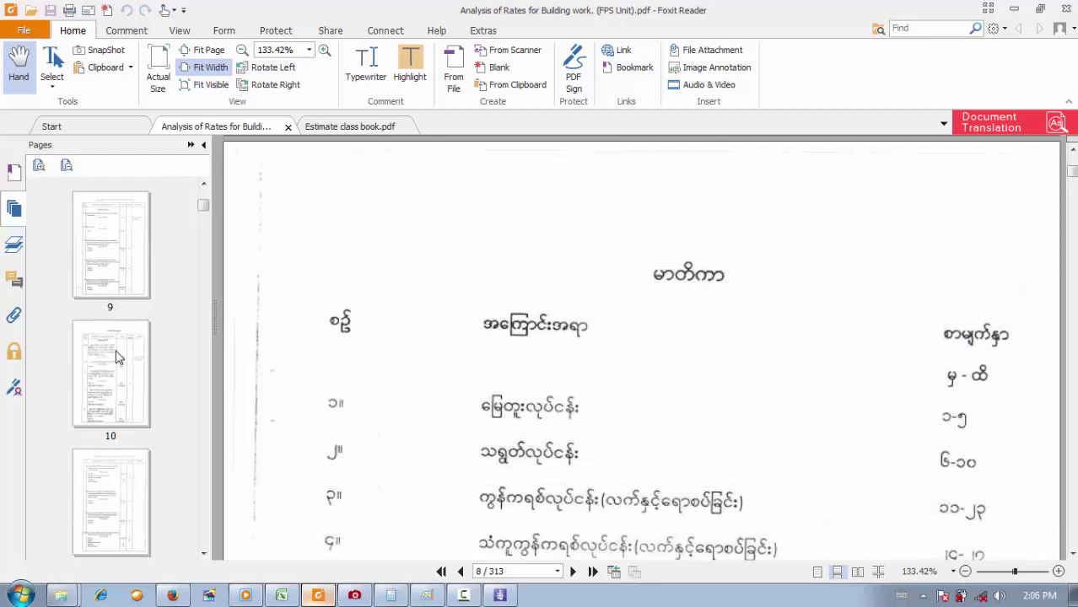
left_click(119, 357)
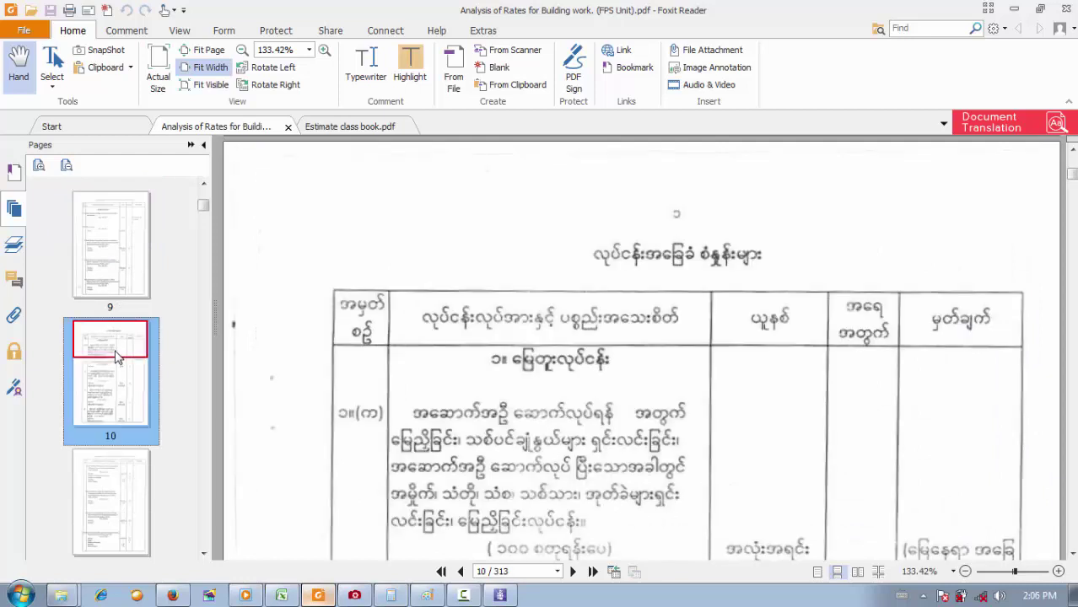
scroll(110, 354, "down", 3)
left_click(110, 268)
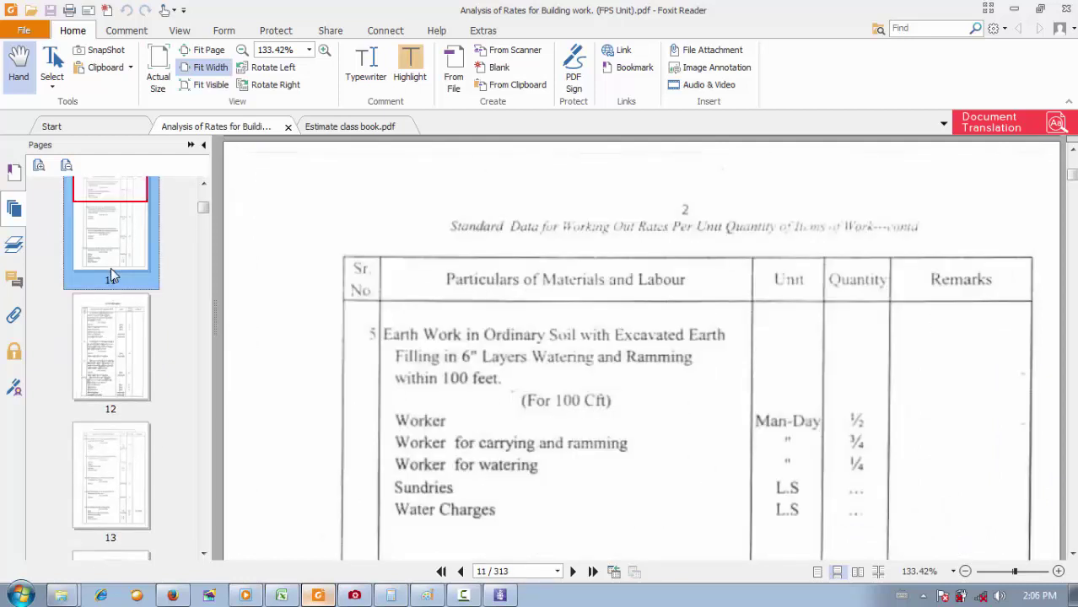
scroll(110, 287, "down", 3)
left_click(110, 305)
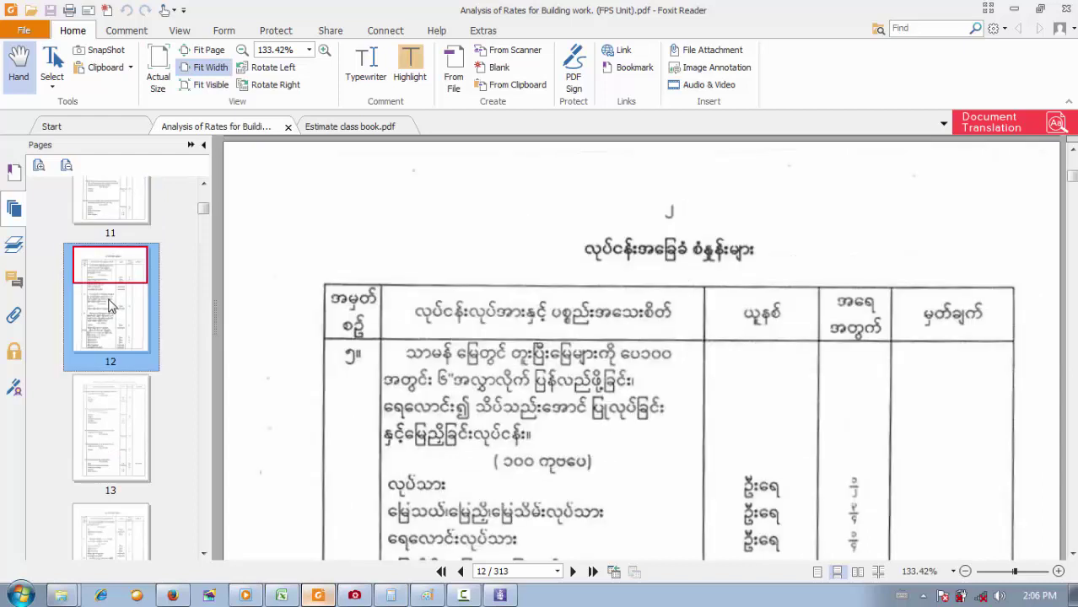
scroll(109, 305, "down", 2)
scroll(109, 305, "up", 10)
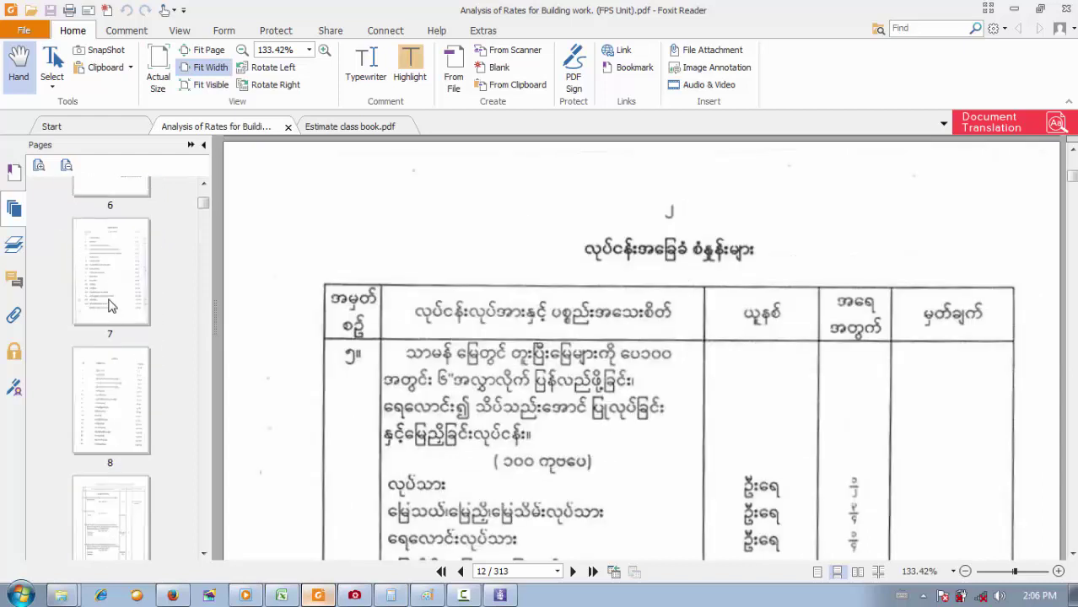
left_click(118, 310)
scroll(373, 347, "down", 6)
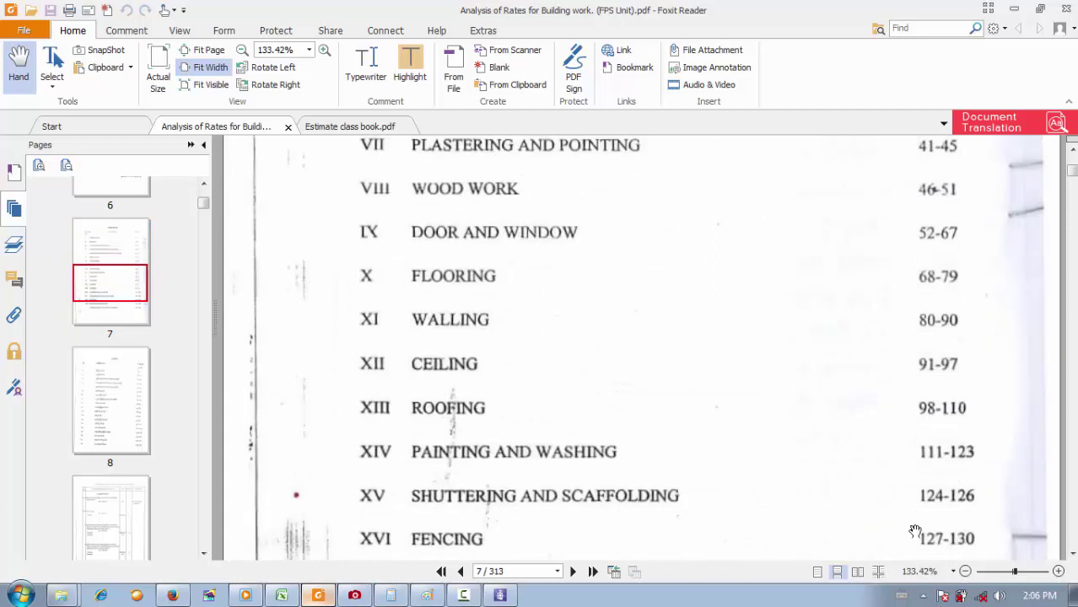
Go to PDF page 255, where section XV, Shuttering and Scaffolding, begins in the Analysis of Rates.
left_click_drag(203, 203, 204, 452)
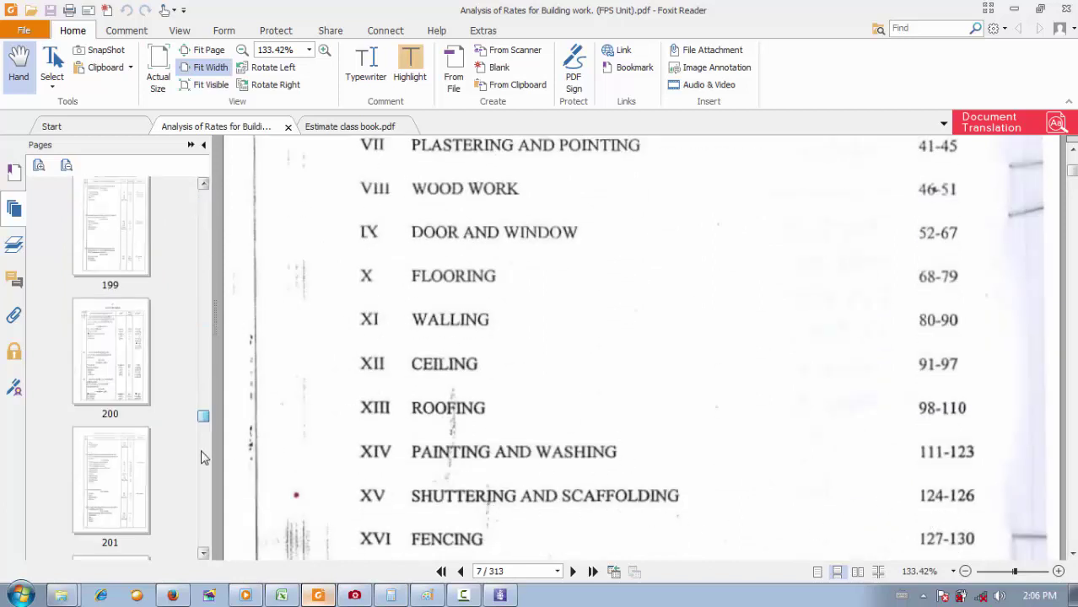
left_click(107, 522)
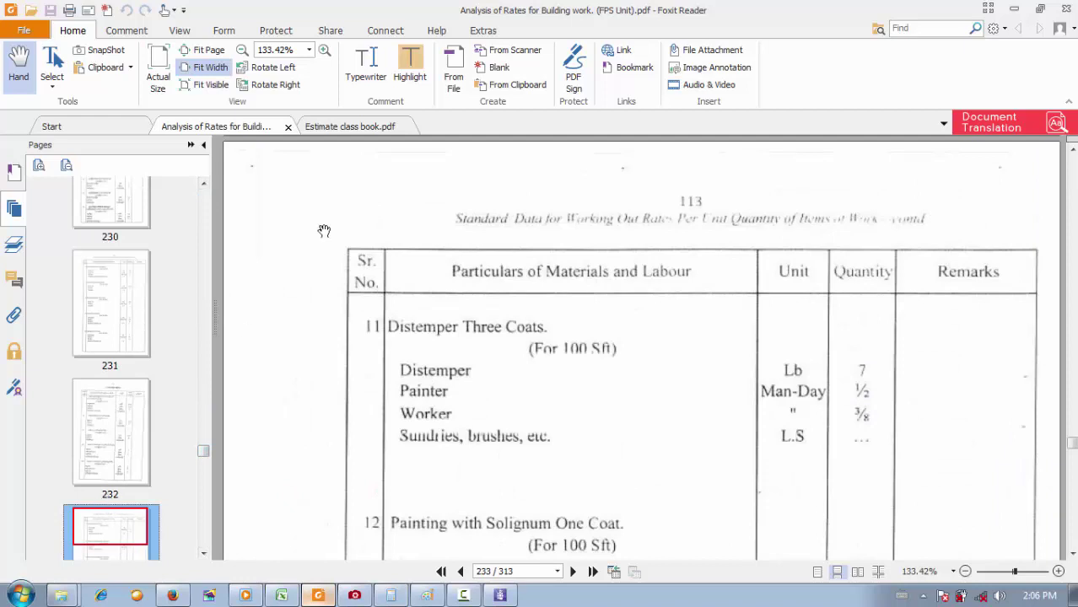
scroll(187, 395, "down", 3)
scroll(169, 422, "down", 8)
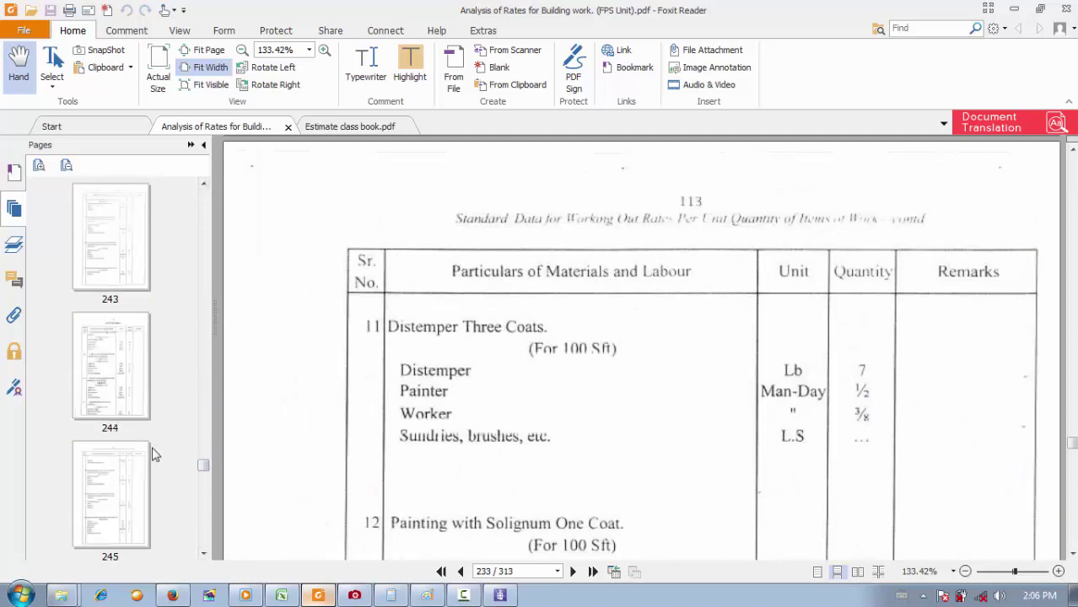
left_click(133, 467)
scroll(139, 413, "down", 3)
scroll(139, 422, "down", 2)
left_click(127, 435)
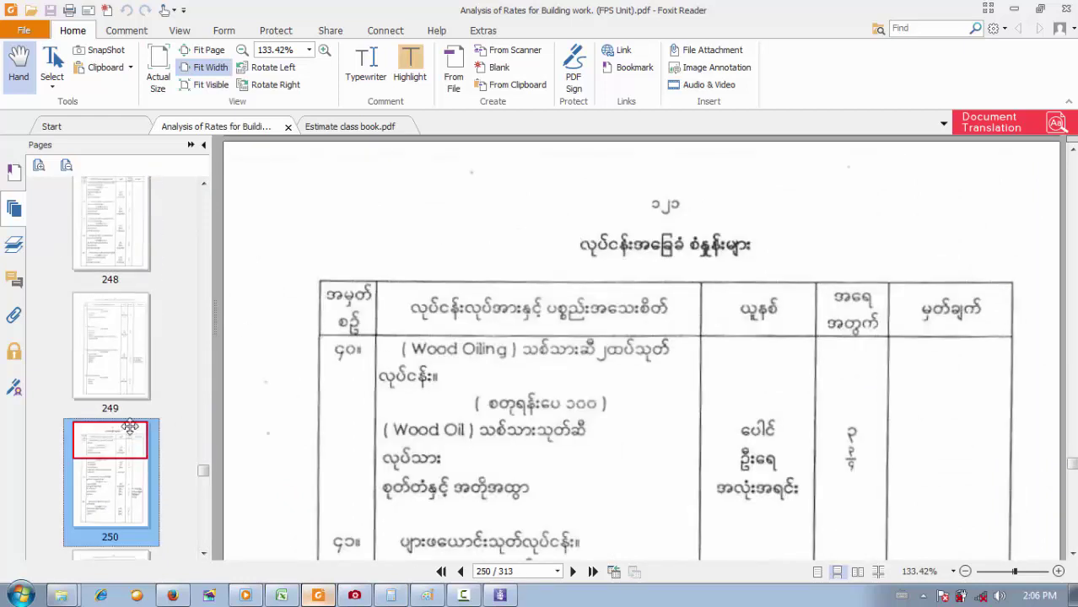
scroll(133, 426, "down", 5)
left_click(103, 488)
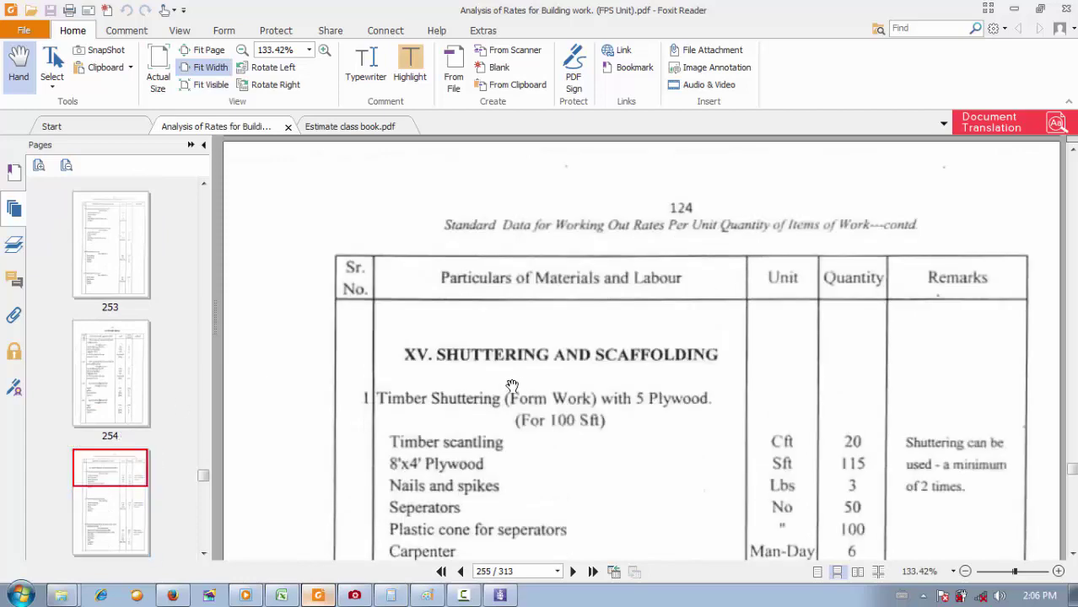
Examine the rate analyses for timber shuttering and for timber scaffolding in halls, items 2 and 3 of section XV.
scroll(515, 375, "down", 5)
scroll(516, 371, "down", 4)
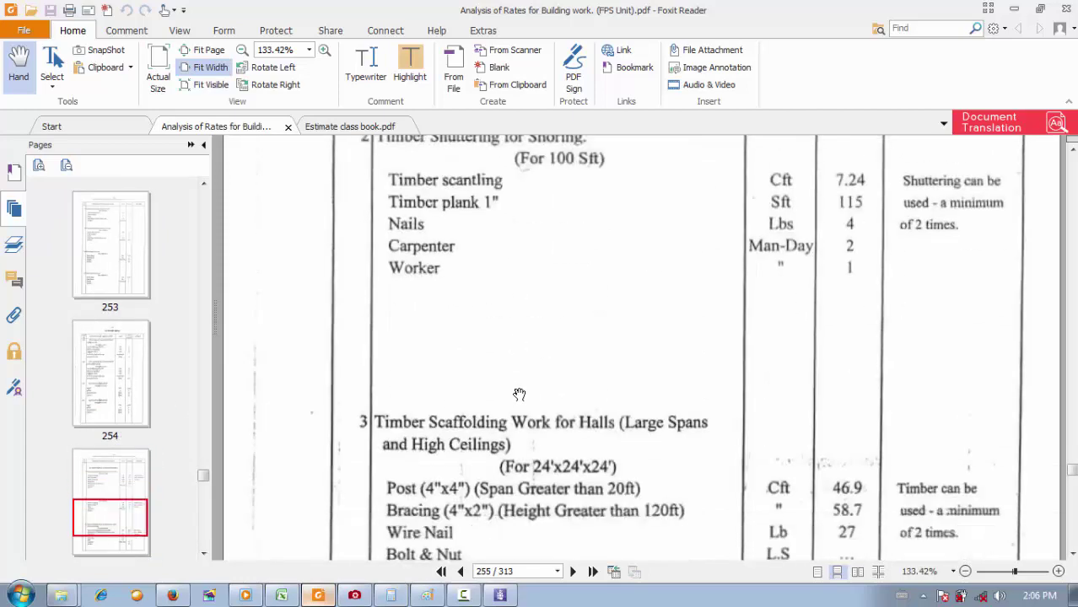
scroll(526, 394, "down", 4)
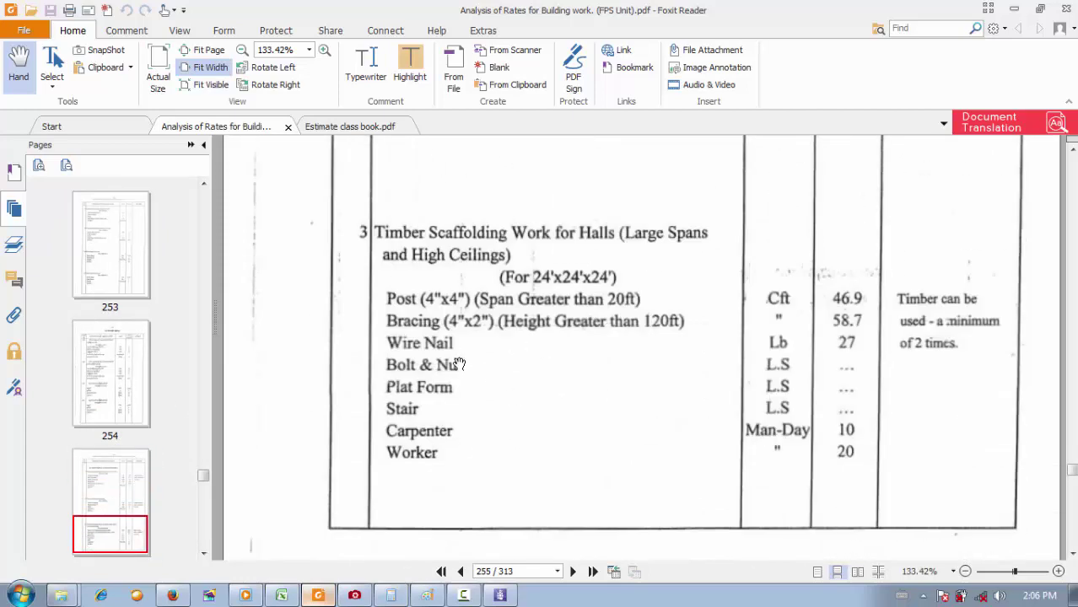
scroll(556, 287, "down", 6)
scroll(560, 297, "down", 4)
scroll(560, 297, "up", 10)
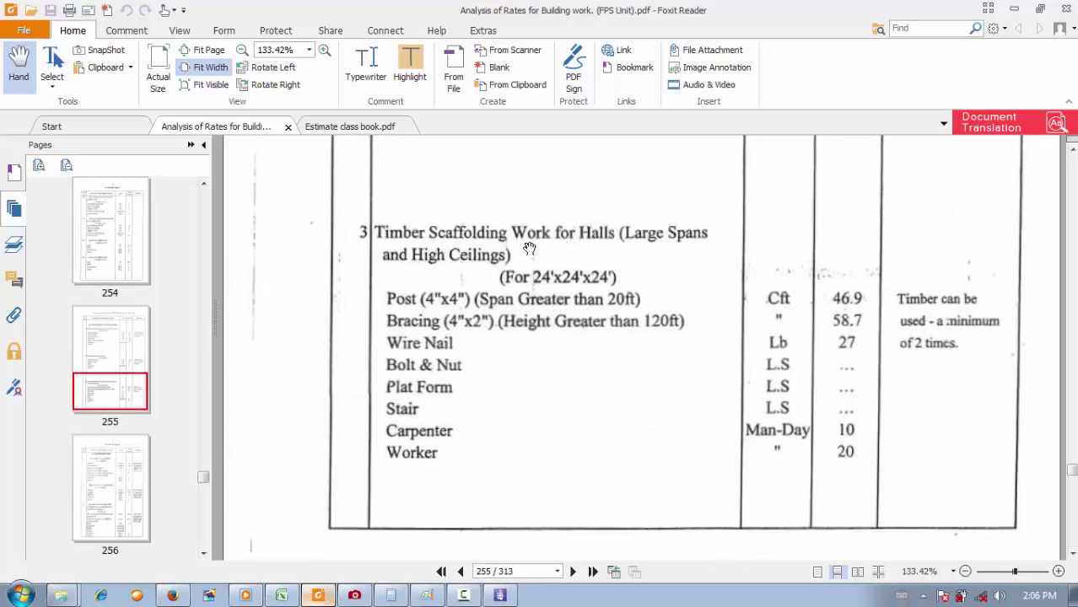
scroll(543, 403, "down", 6)
scroll(543, 403, "down", 10)
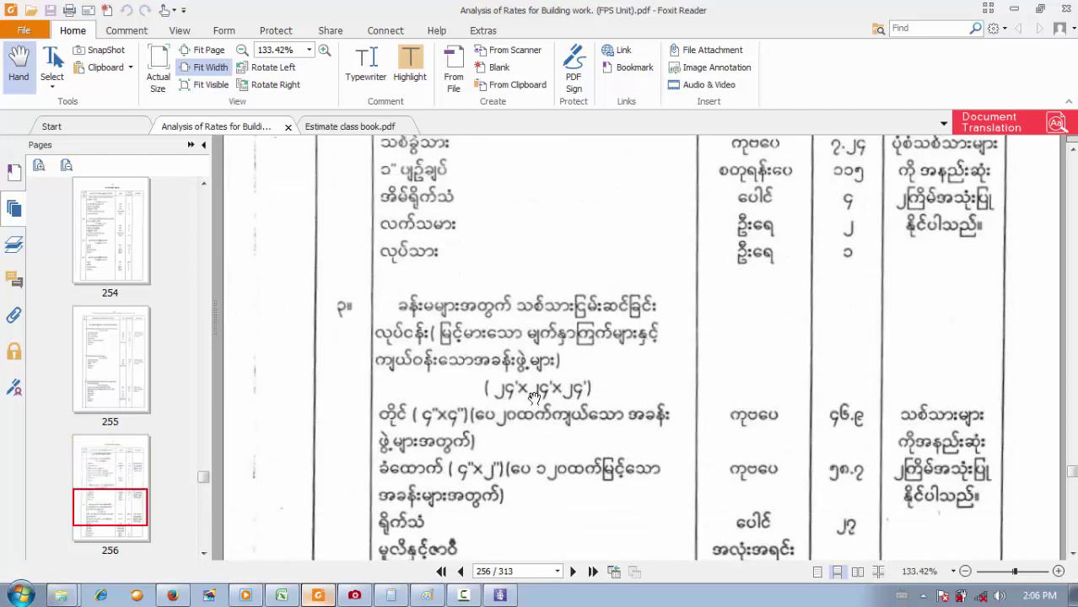
Compare the arm frame, pipe, timber and bamboo scaffolding analyses, items 4 to 8, and return to item 7, Bamboo, One Layer.
scroll(533, 396, "down", 12)
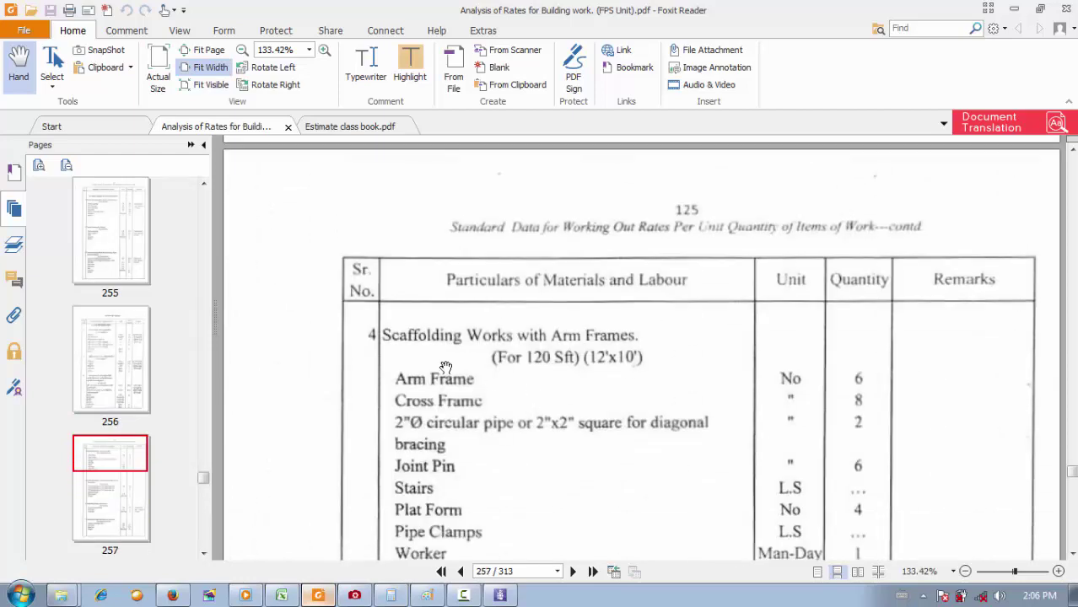
scroll(408, 354, "down", 10)
scroll(413, 350, "up", 3)
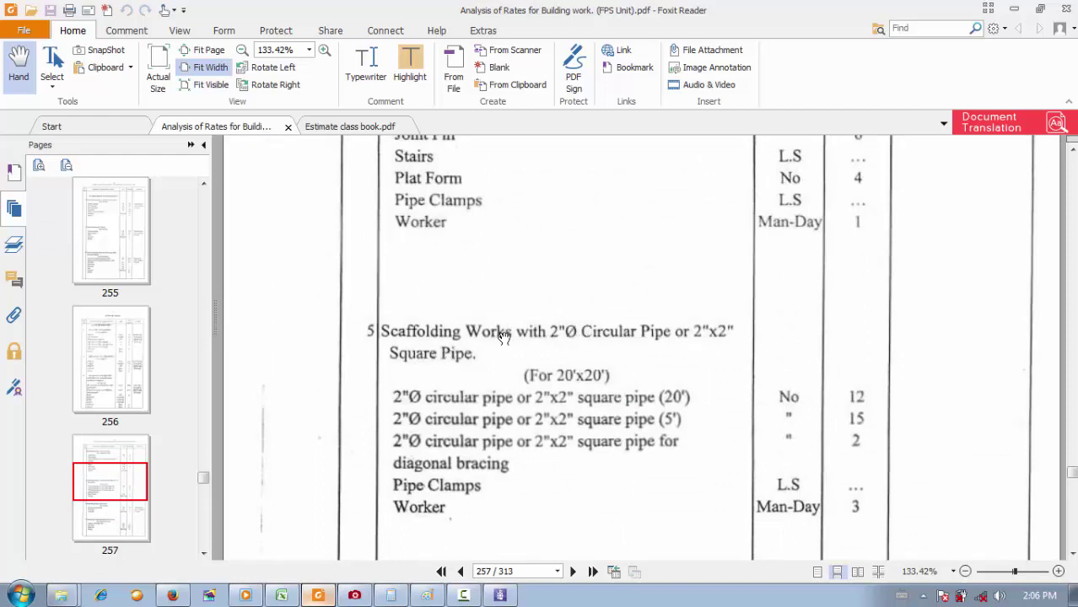
scroll(504, 337, "down", 5)
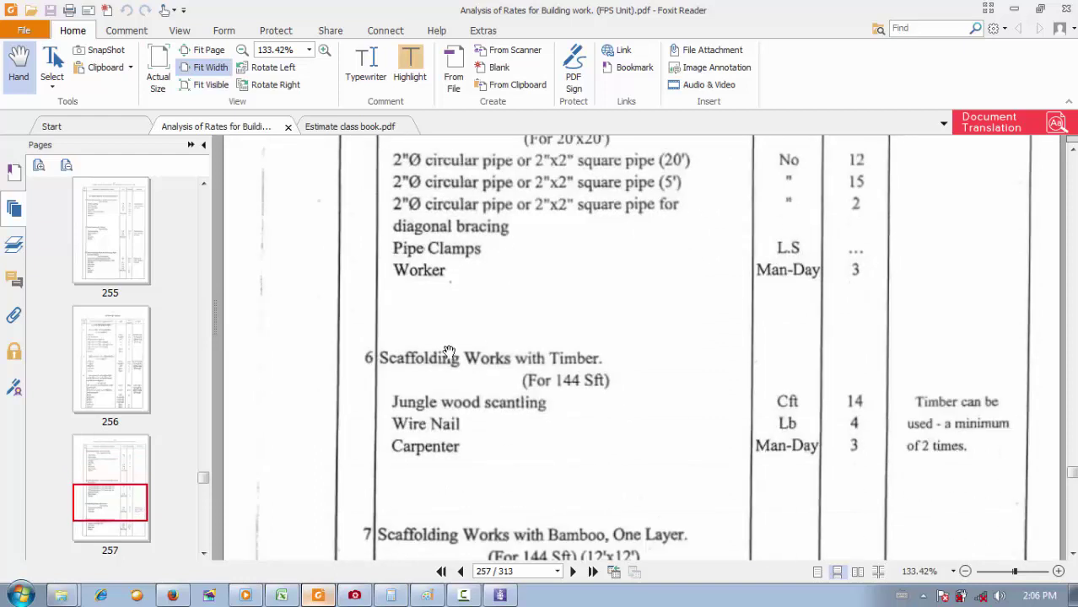
scroll(430, 363, "down", 3)
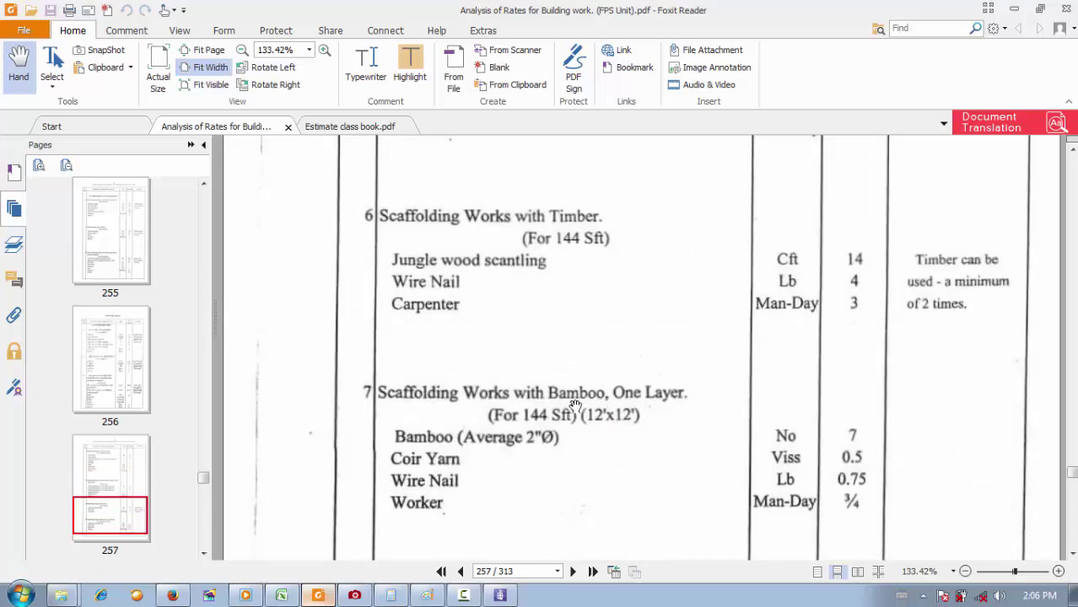
scroll(620, 396, "down", 8)
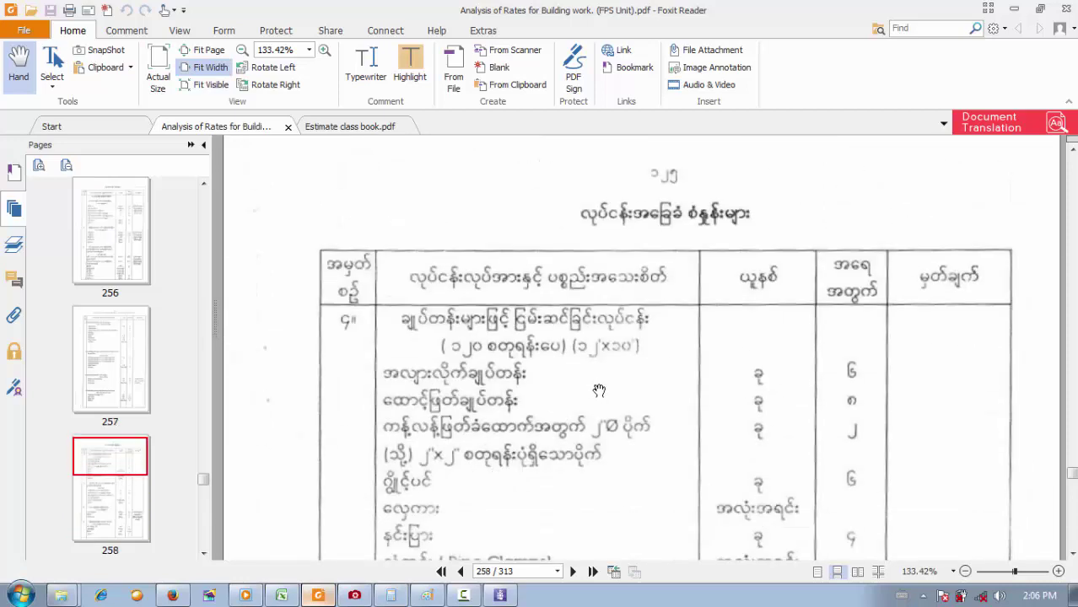
scroll(526, 278, "up", 8)
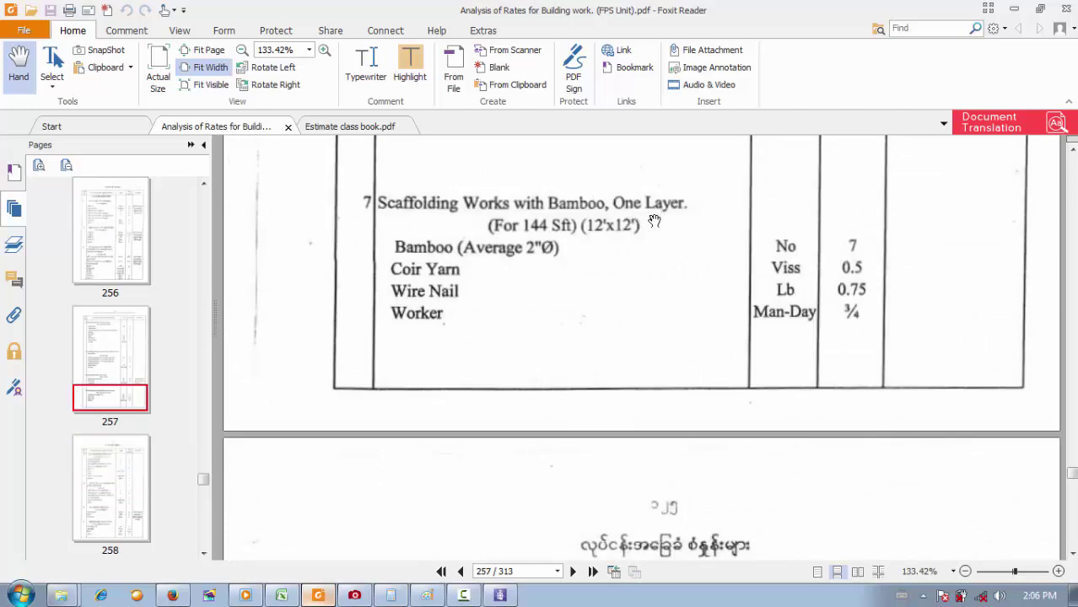
scroll(479, 241, "down", 6)
scroll(478, 240, "down", 8)
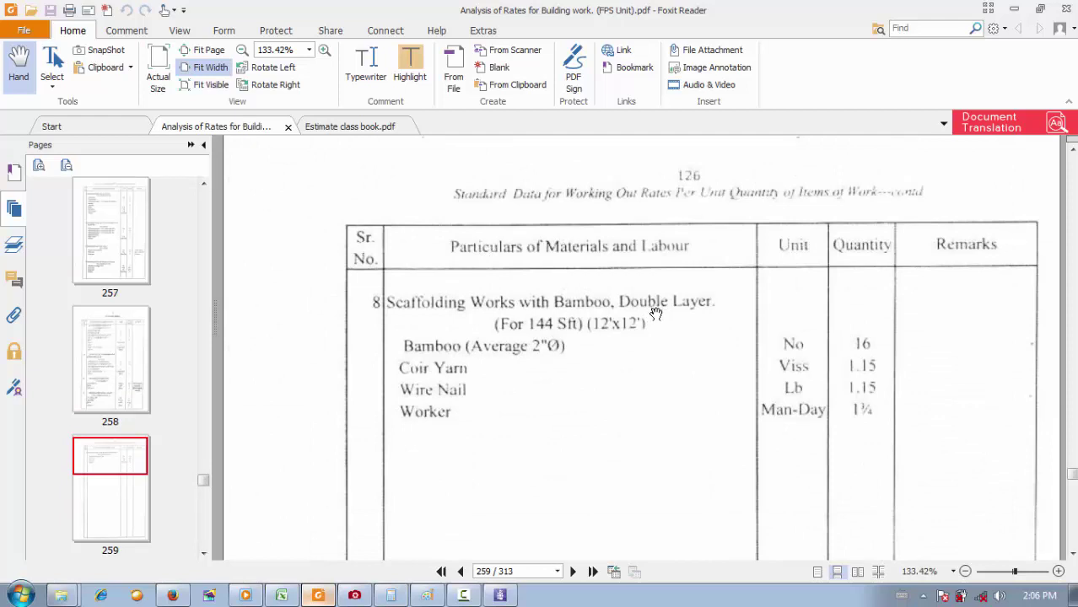
scroll(581, 296, "up", 8)
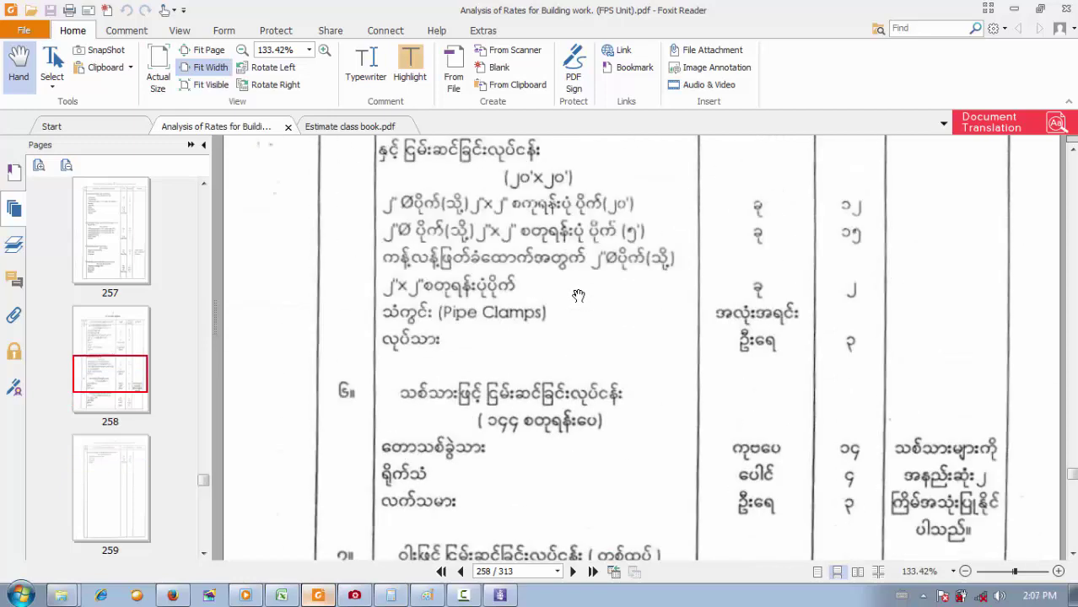
scroll(578, 296, "up", 5)
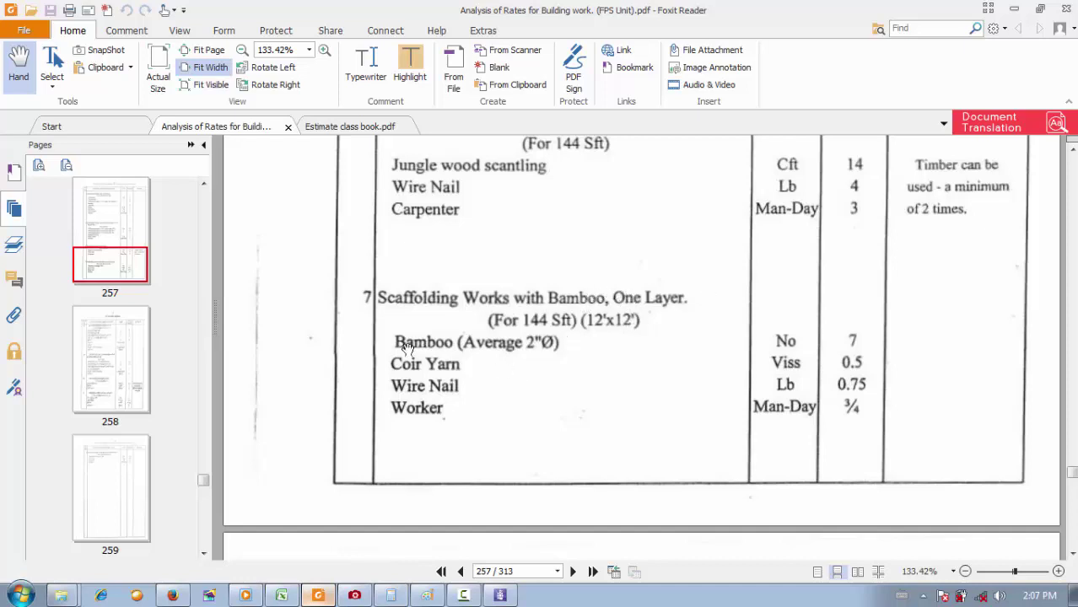
Return to the Excel estimate and enter Bamboo as the first Scaffolding material in B202.
left_click(281, 595)
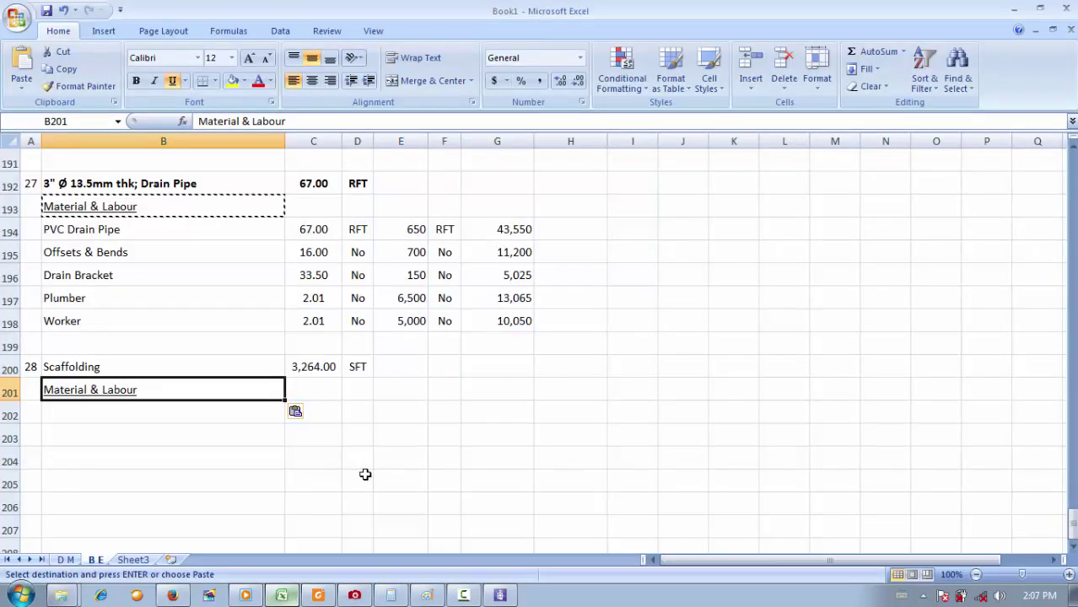
key("Escape")
left_click(176, 408)
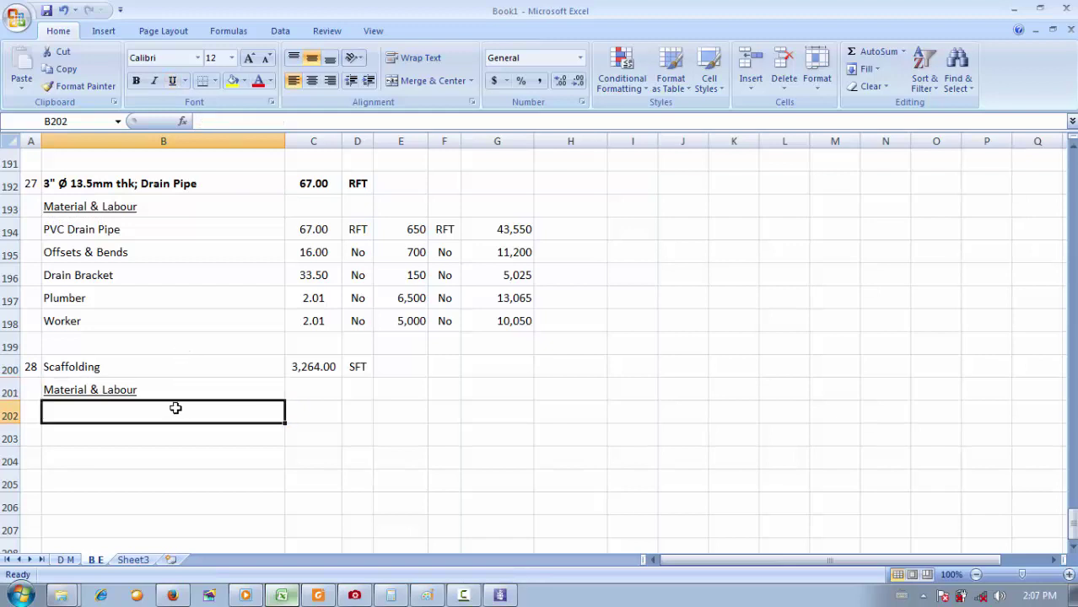
type("Bambo")
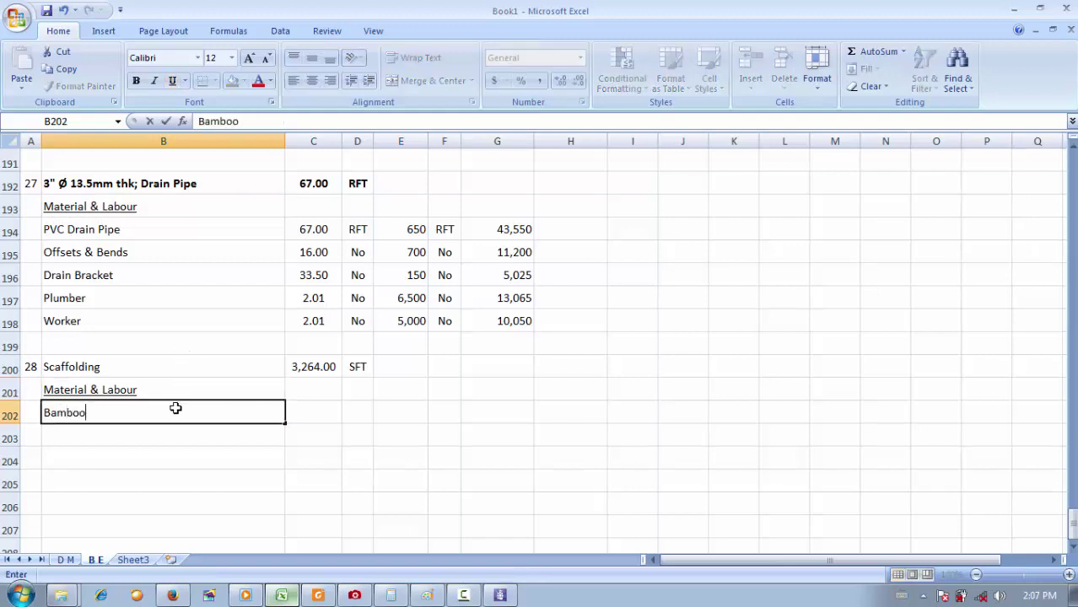
type("o")
key("Tab")
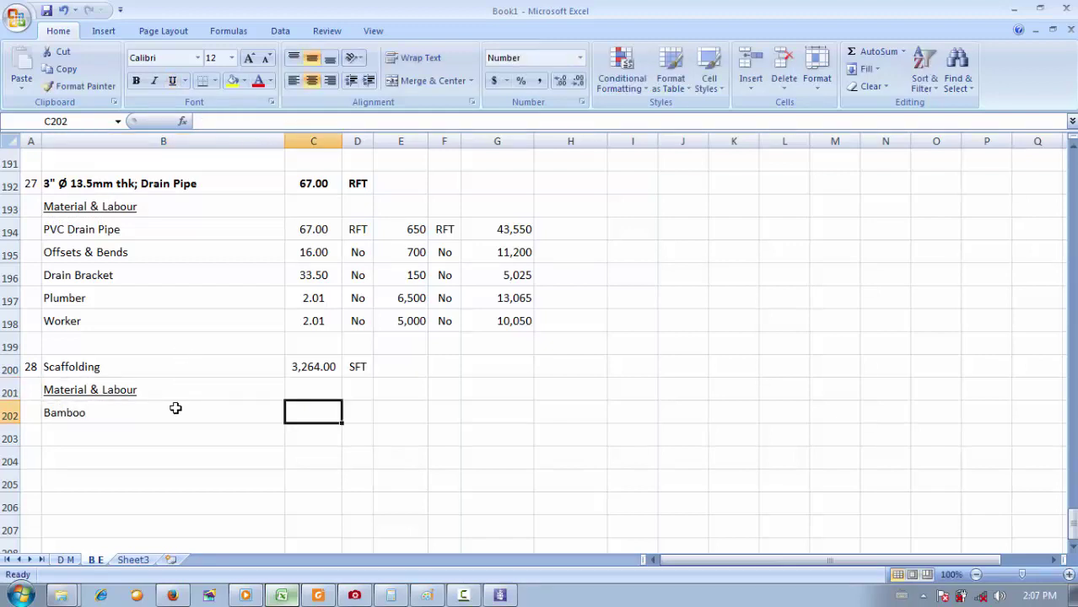
Calculate the Bamboo quantity in C202 as =C200*7/144 with unit No, checking it against the one-layer bamboo analysis in the PDF.
left_click(318, 595)
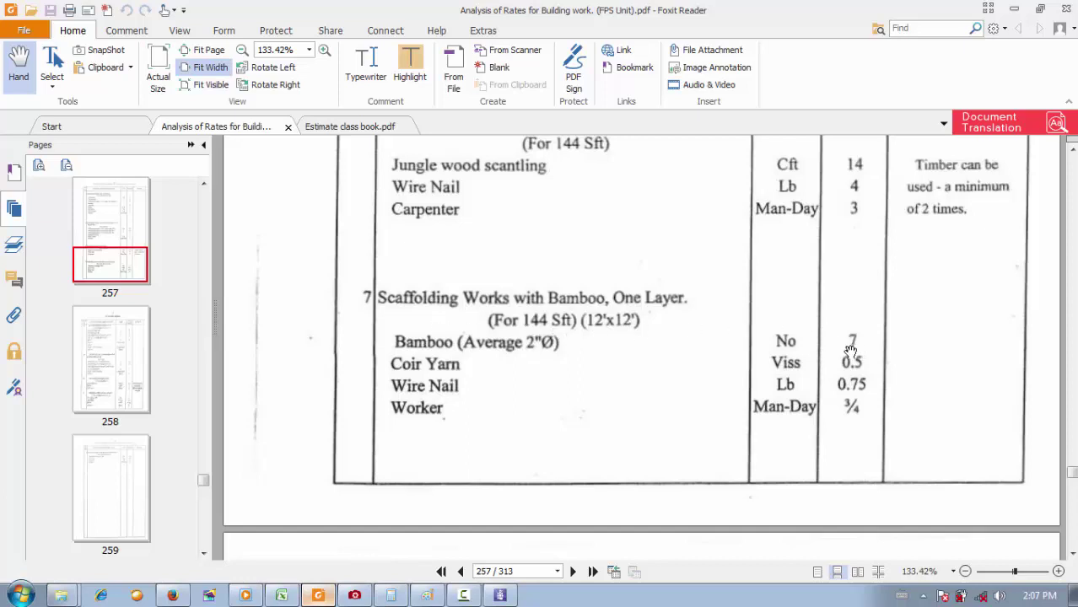
left_click(283, 596)
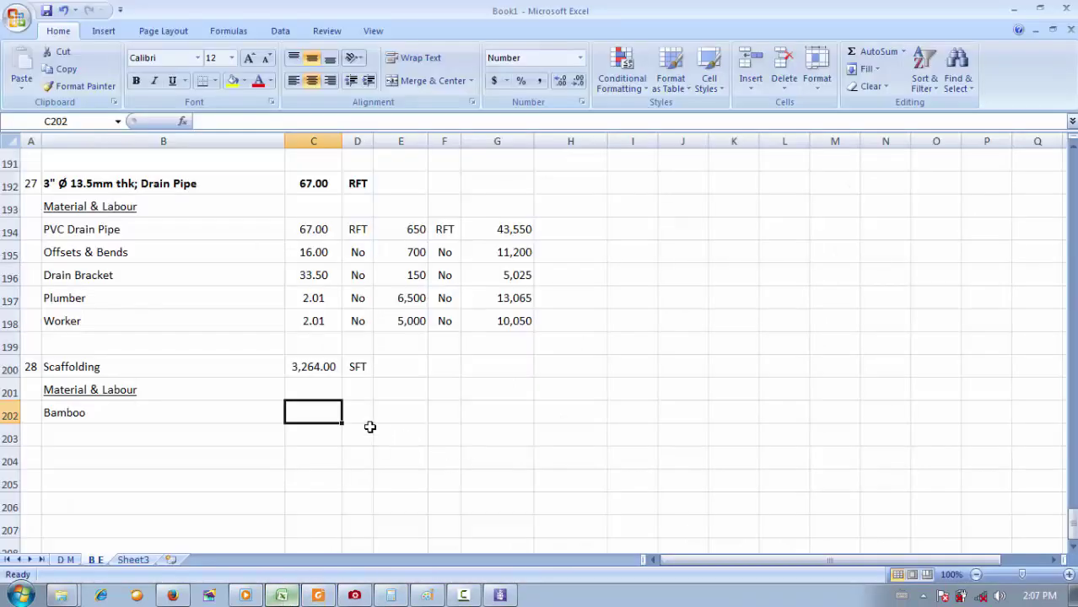
type("=")
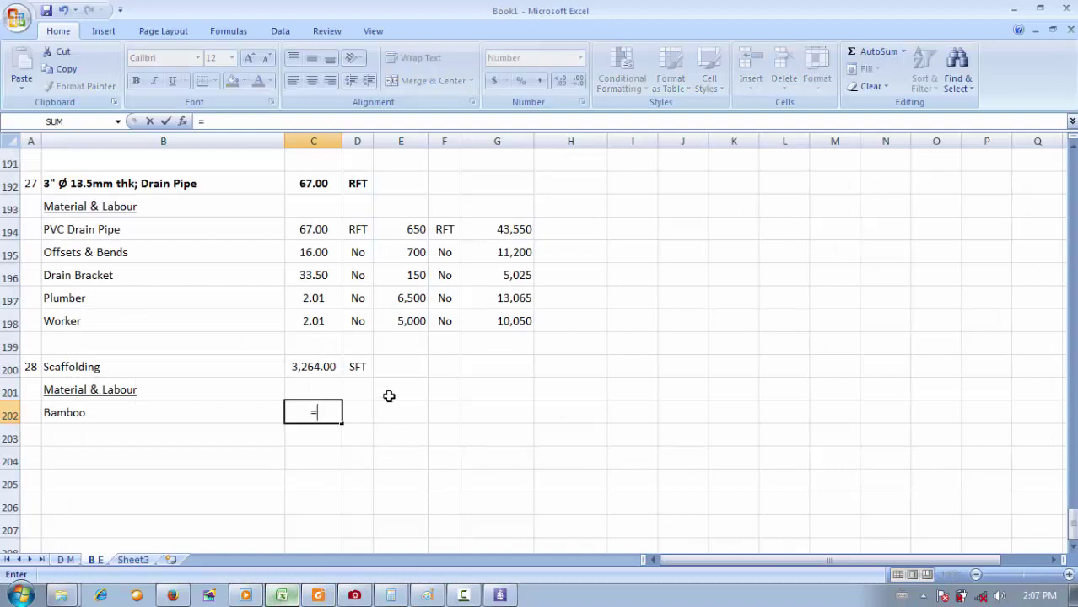
left_click(295, 367)
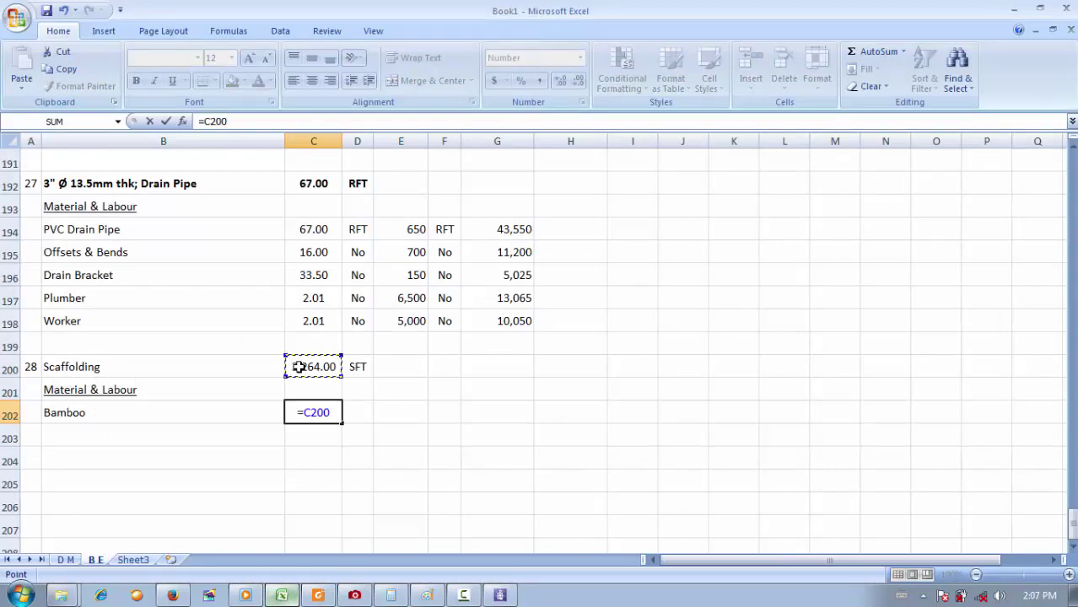
type("*7/144")
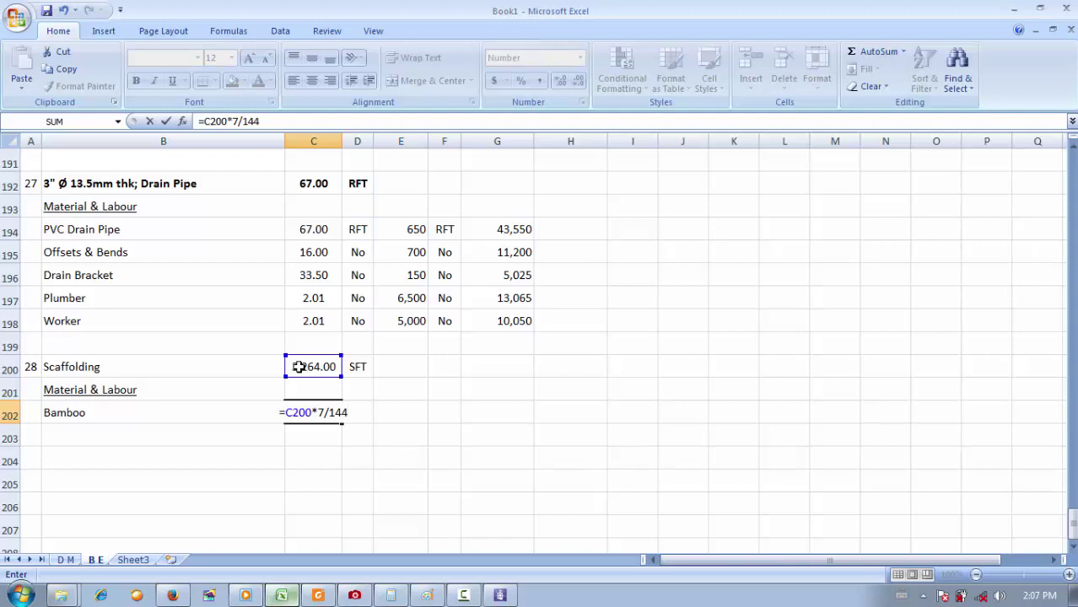
key("Return")
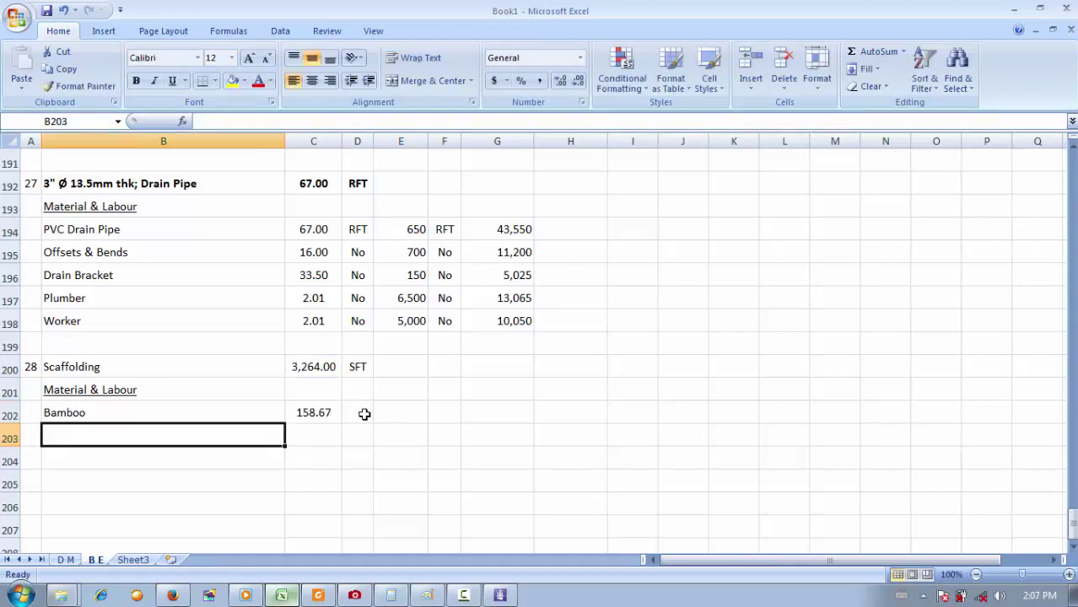
left_click(364, 413)
type("No")
key("Return")
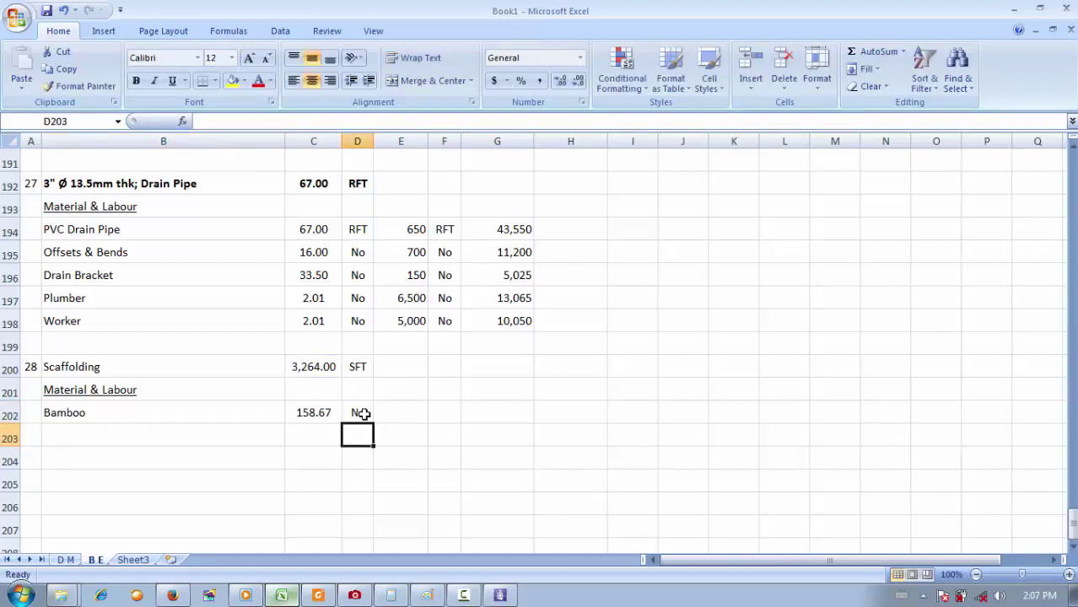
left_click(325, 409)
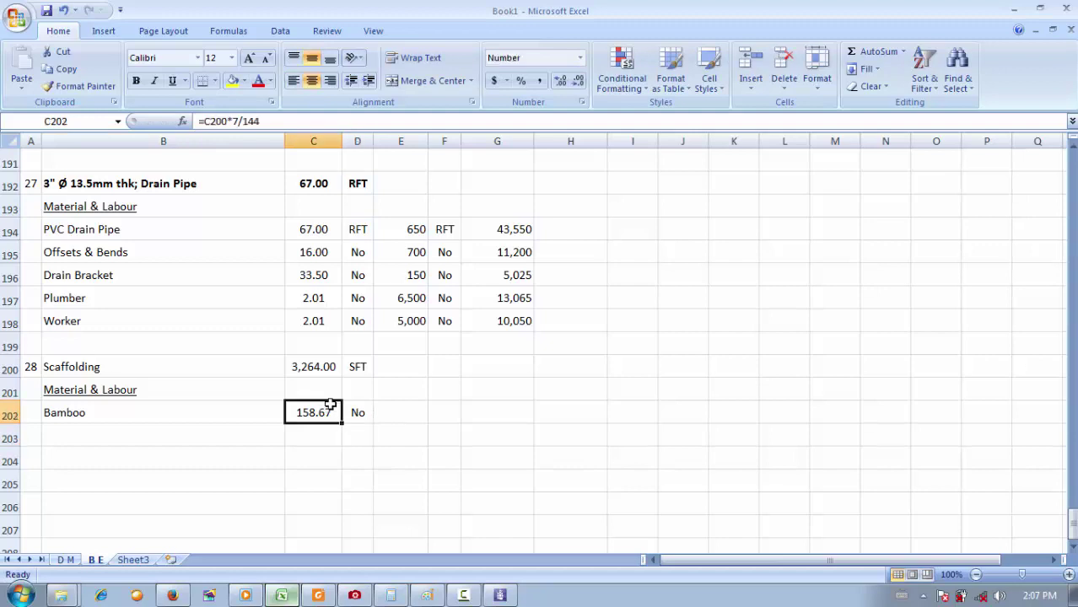
left_click(284, 595)
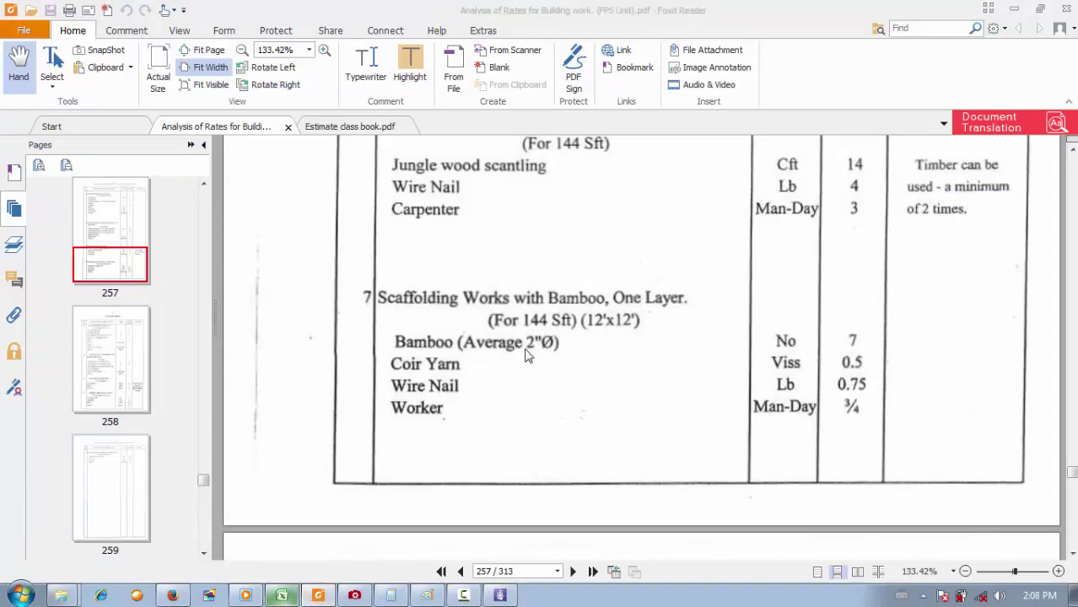
left_click(283, 595)
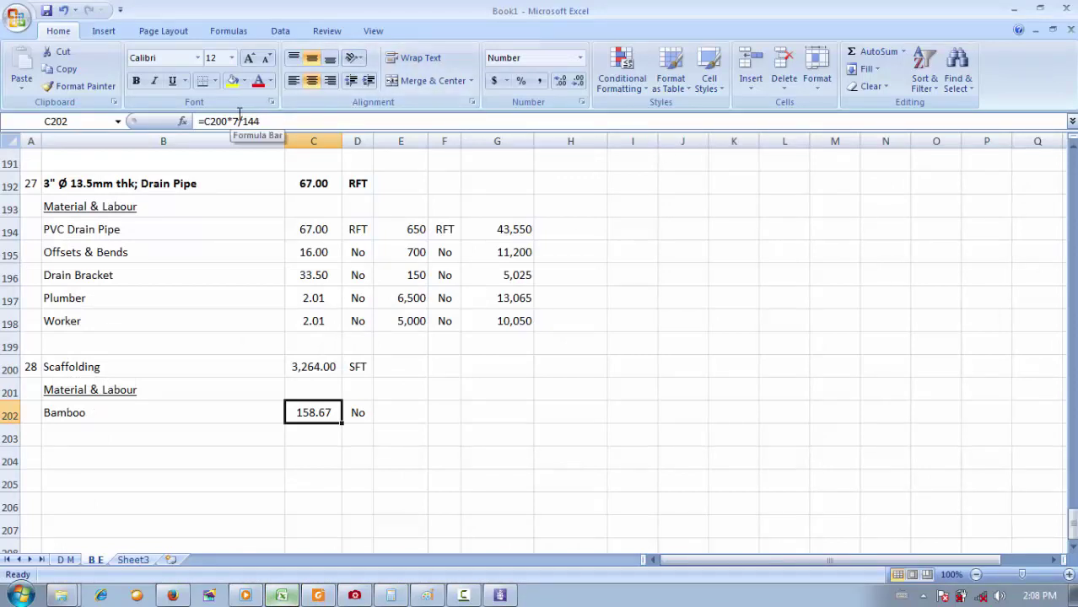
Enter Coin Yarn as the second Scaffolding material in B203, consulting the bamboo scaffolding analysis in the PDF.
left_click(187, 436)
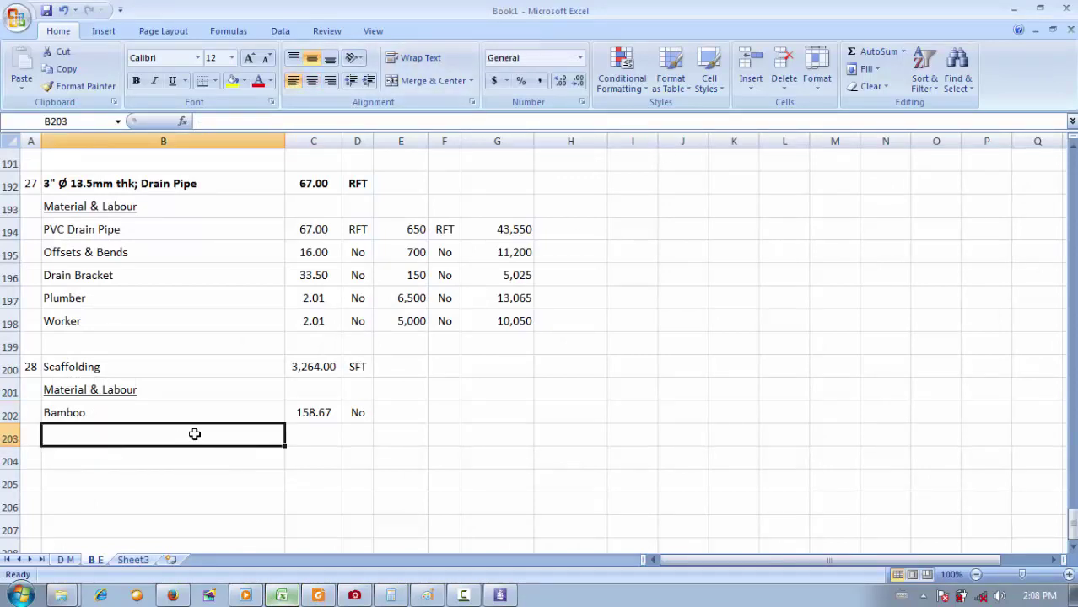
left_click(282, 595)
left_click(282, 595)
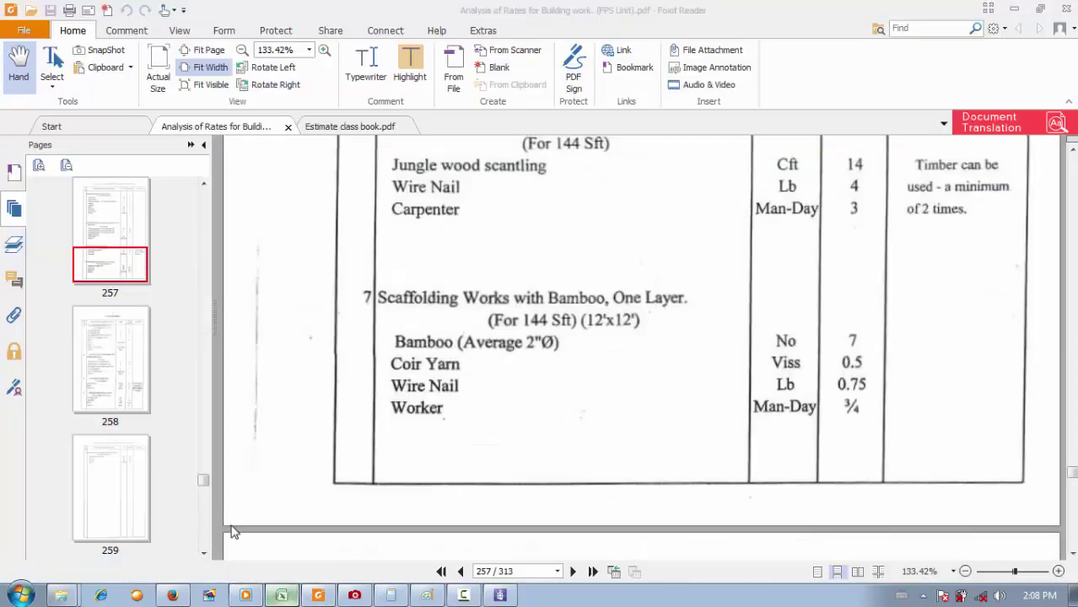
type("coin")
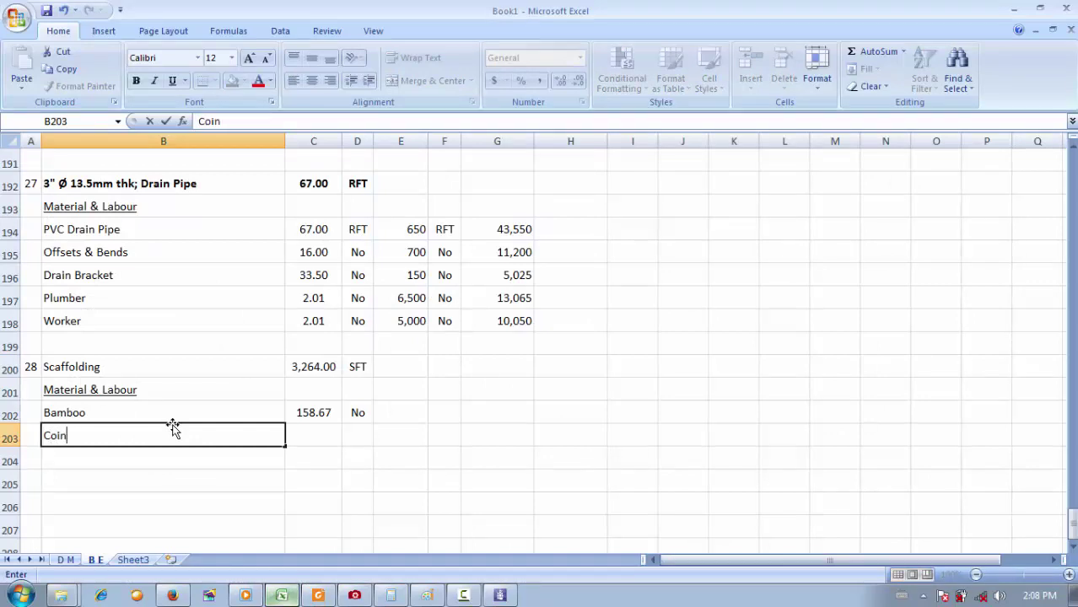
type(" Yarn")
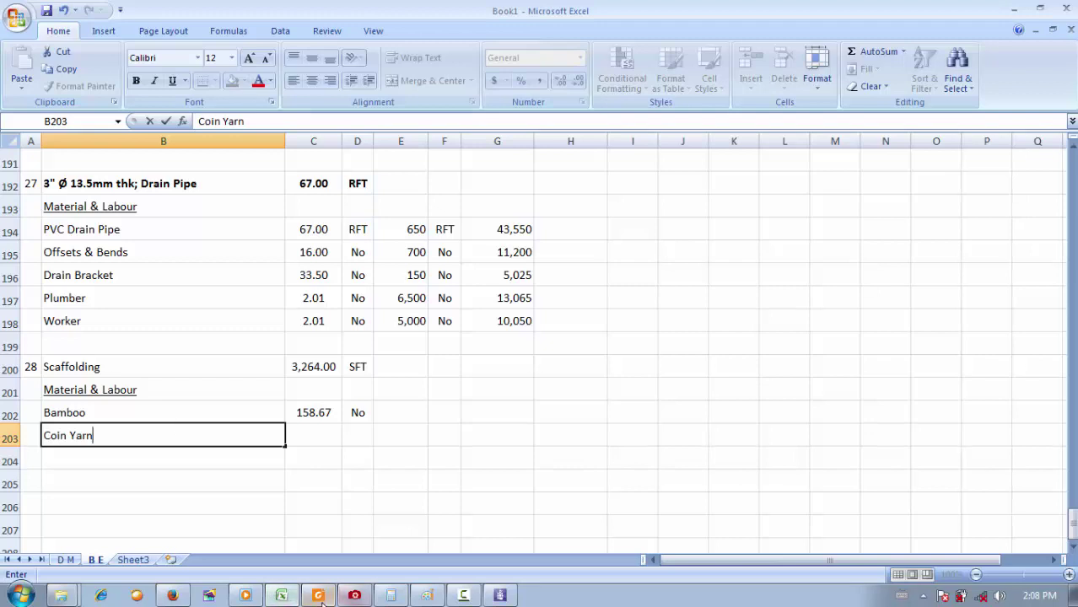
Look up the coir yarn rate in the PDF, and calculate its quantity in C203 as =C200*.5/144 with unit Viss.
left_click(291, 596)
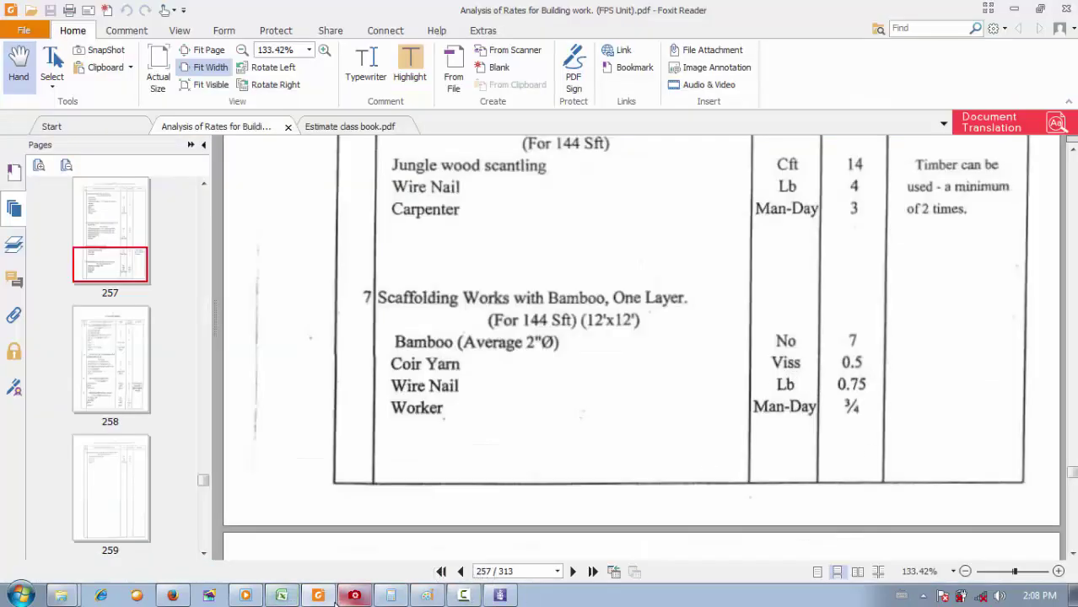
left_click(282, 595)
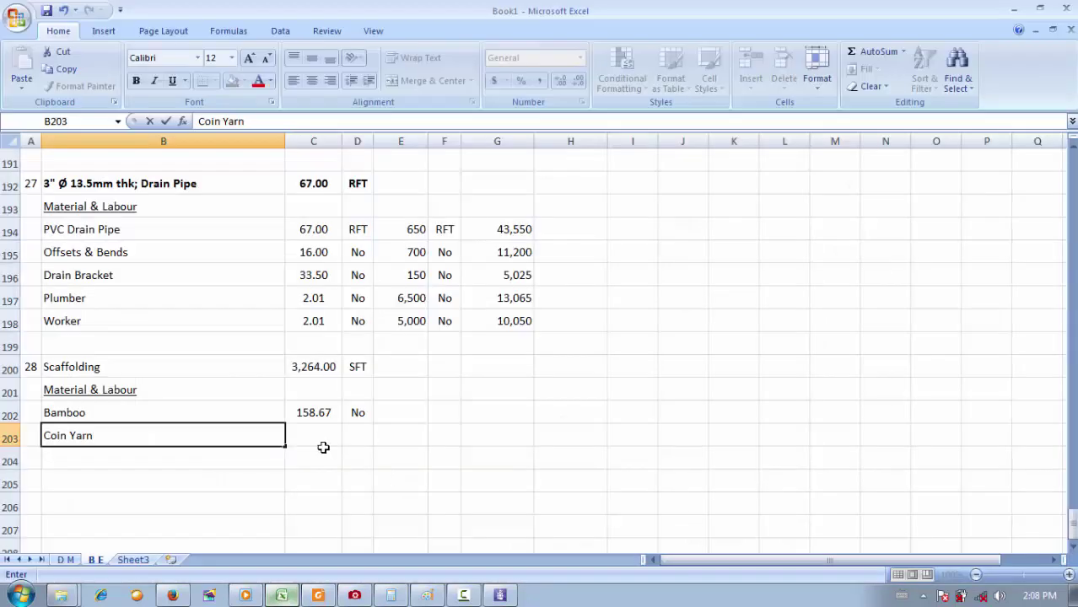
left_click(324, 436)
type("=")
left_click(334, 367)
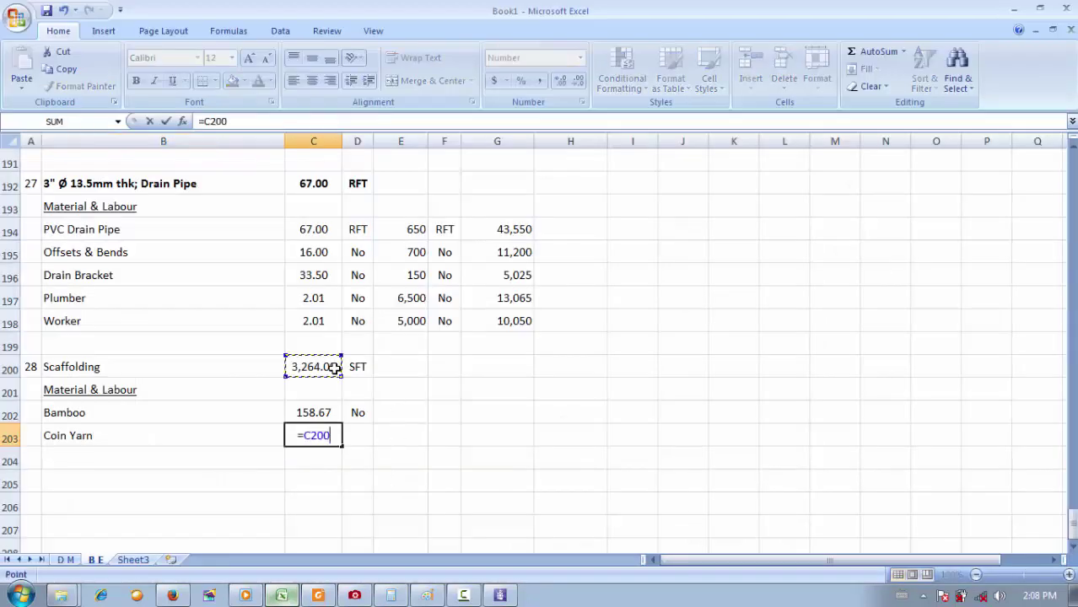
type("*.5")
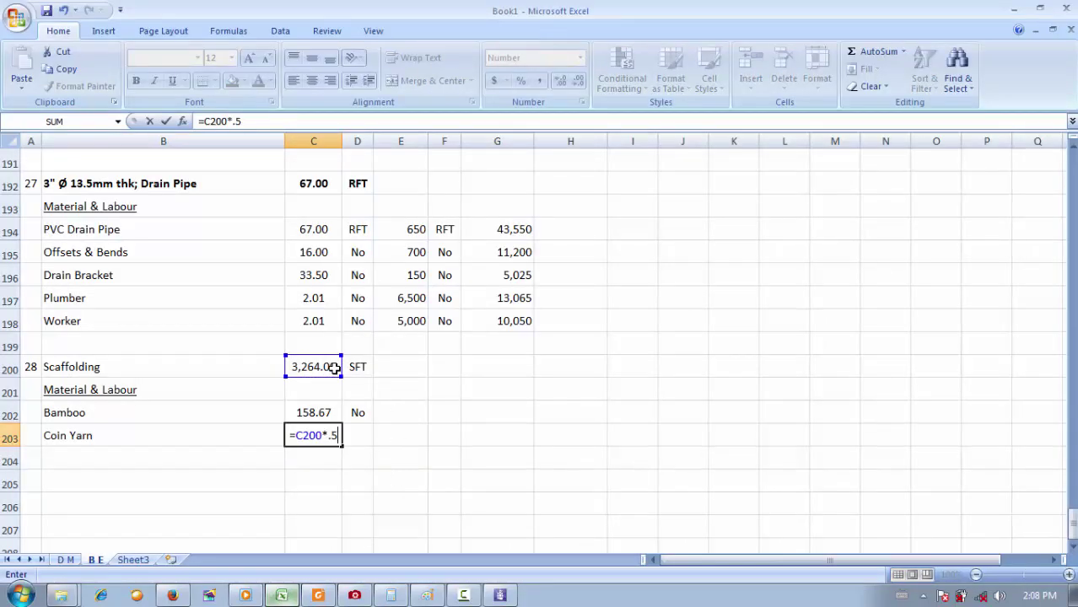
type("/144")
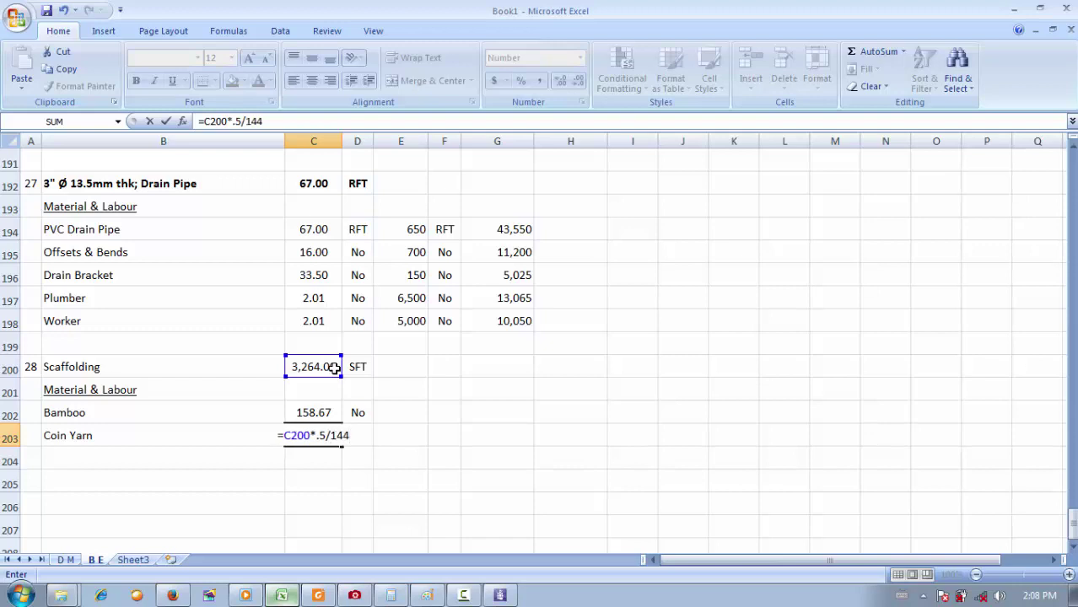
key("Tab")
type("Viss")
key("Return")
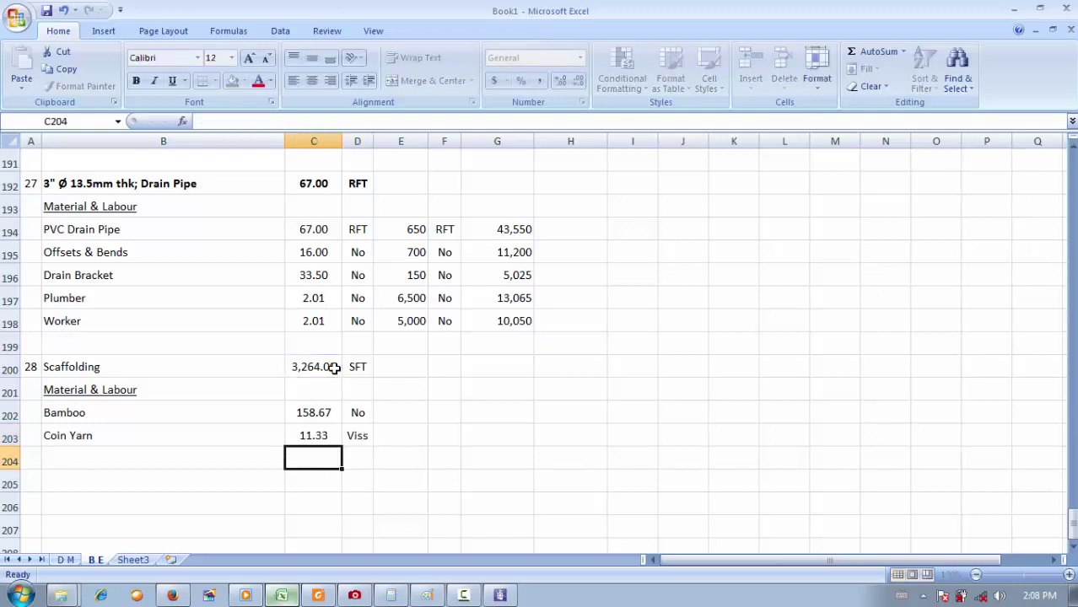
Check the next material in the PDF's bamboo analysis and enter Nail as the third Scaffolding material in B204.
left_click(241, 460)
left_click(164, 440)
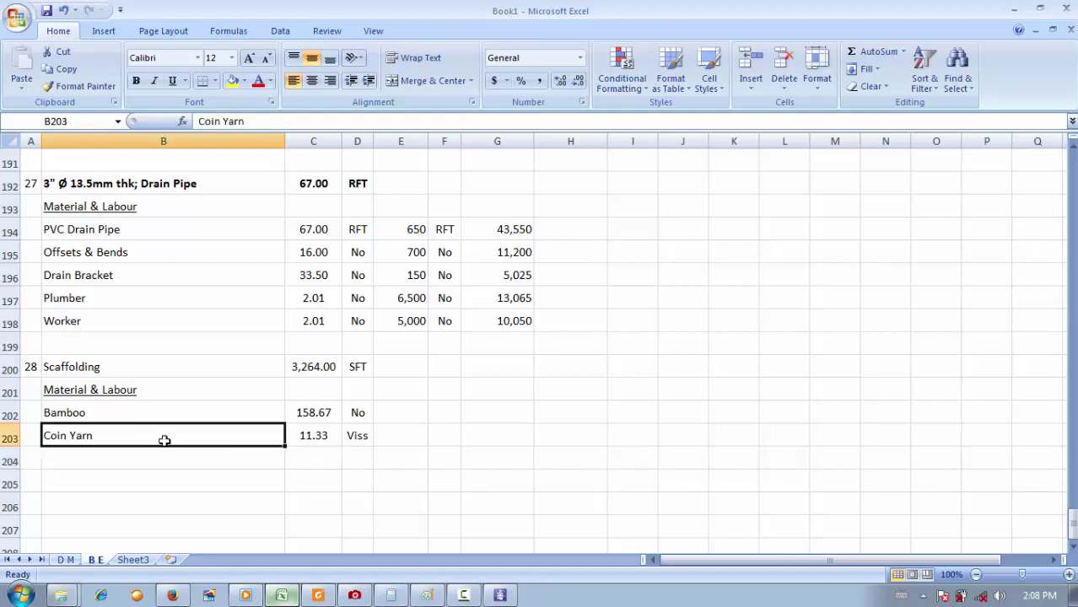
left_click(168, 473)
left_click(182, 464)
left_click(318, 595)
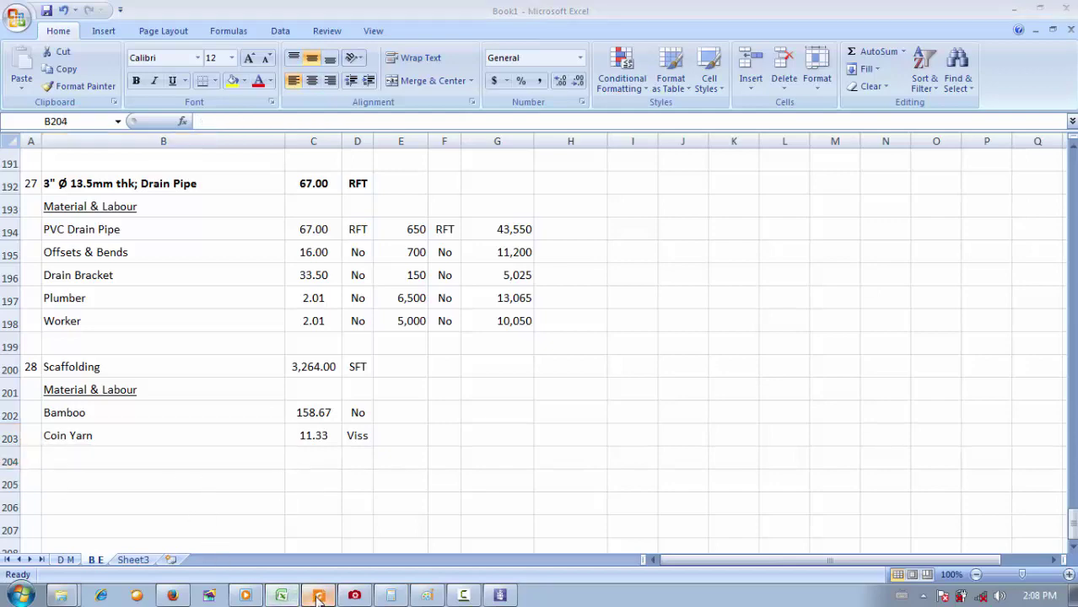
left_click(281, 595)
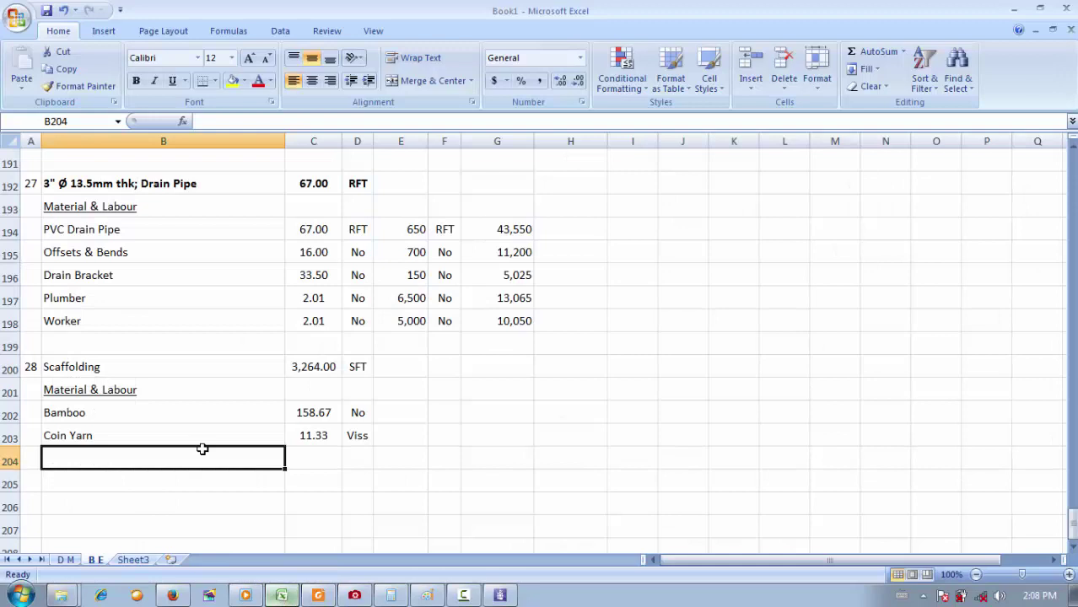
type("Nail")
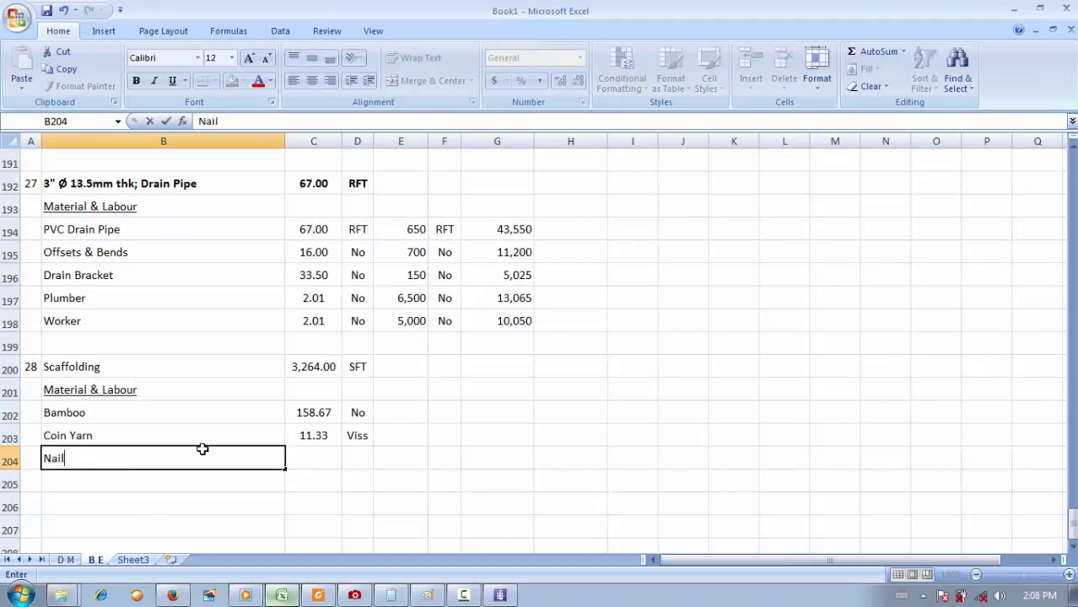
key("Tab")
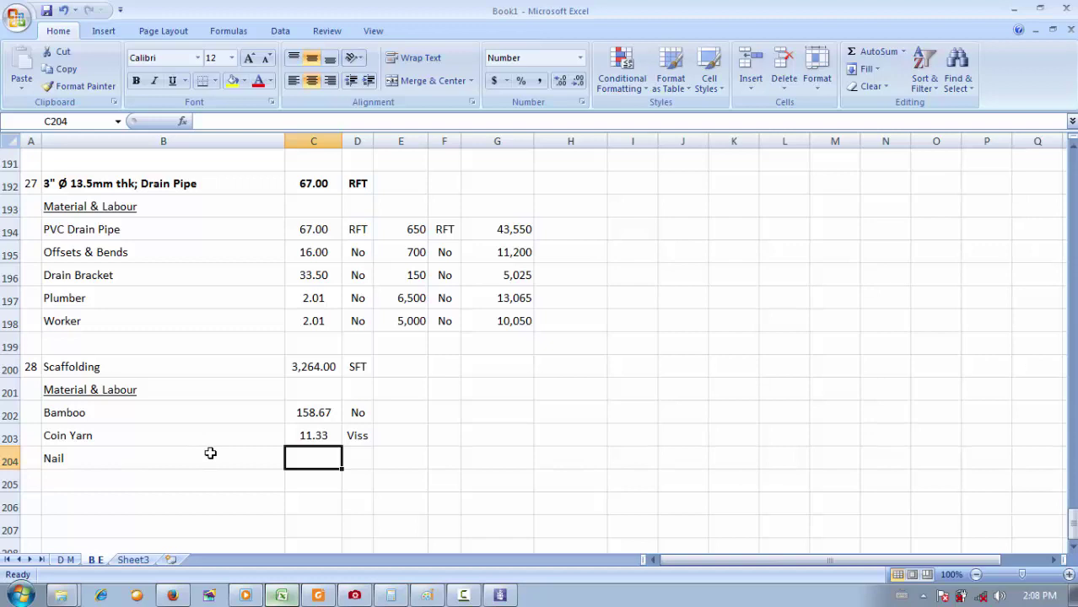
Look up the wire nail rate in the PDF, and calculate the Nail quantity in C204 as =C200*.75/144 with unit Lb.
left_click(317, 595)
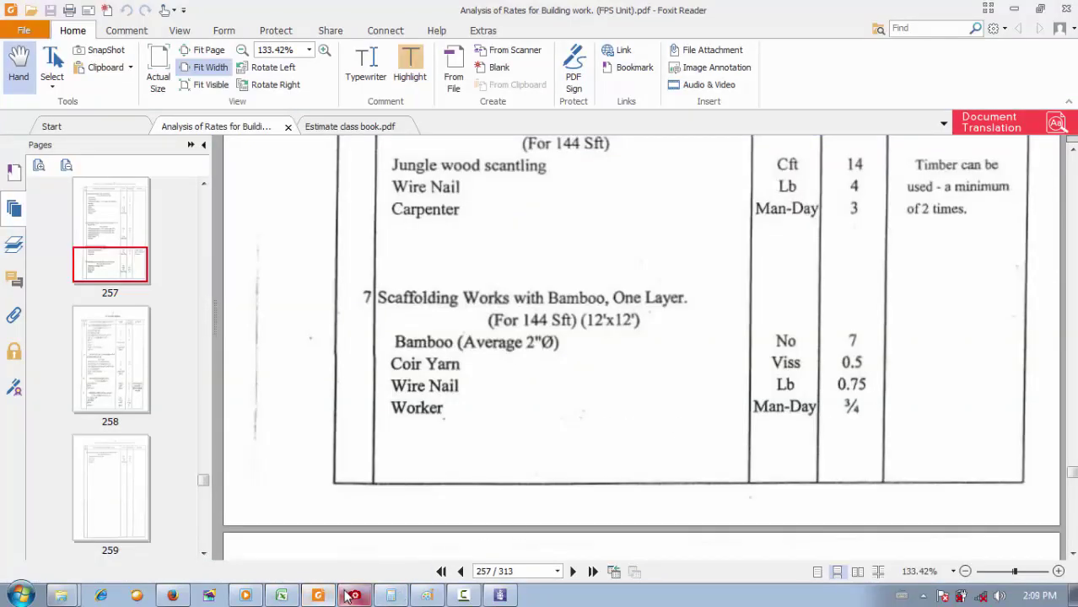
left_click(281, 596)
type("=")
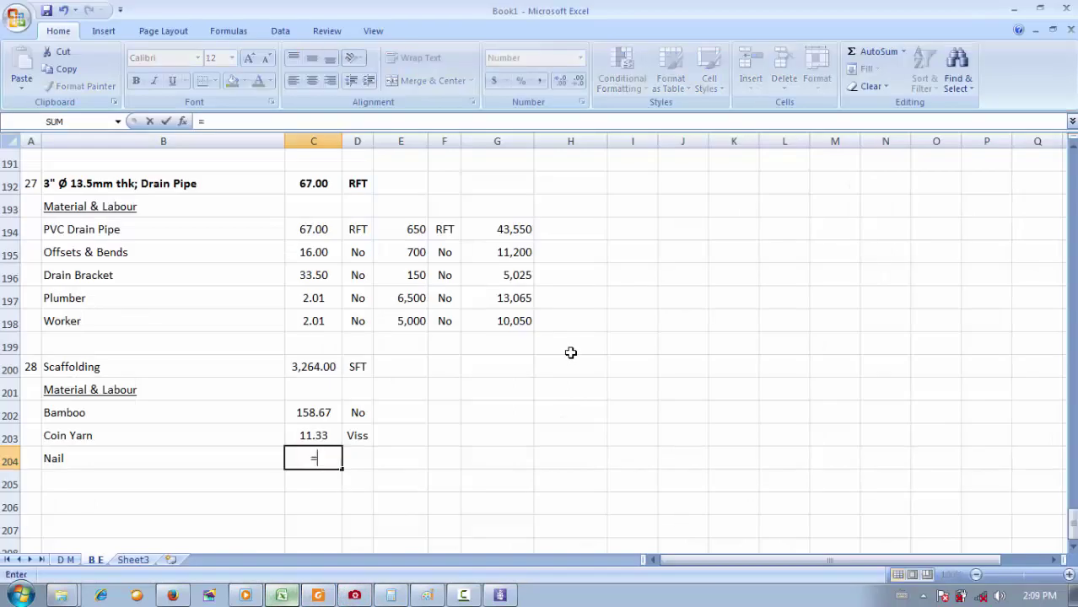
left_click(302, 368)
type("*.")
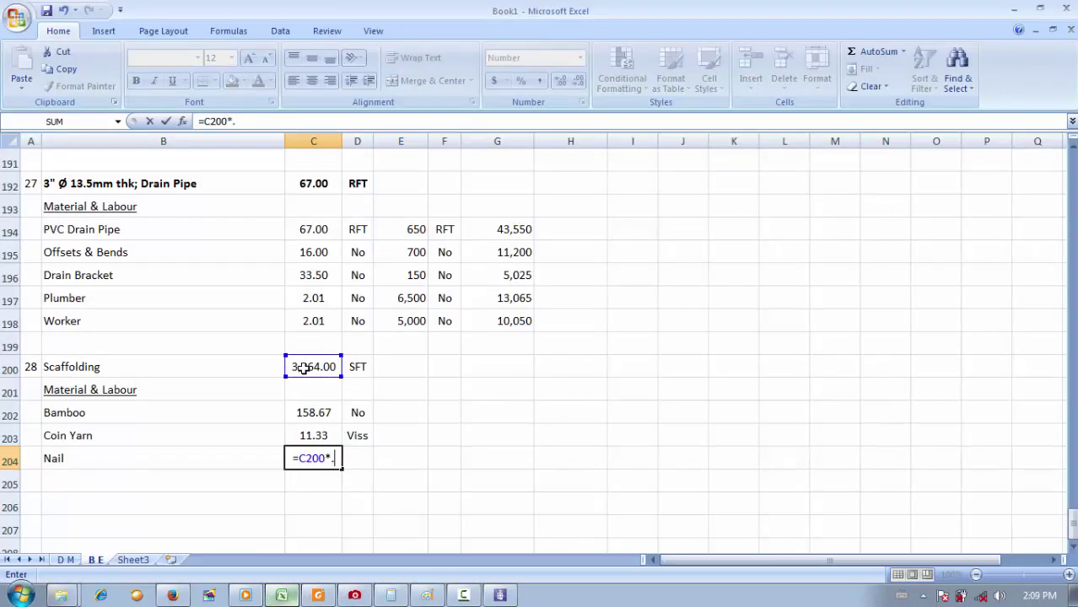
type("75/144")
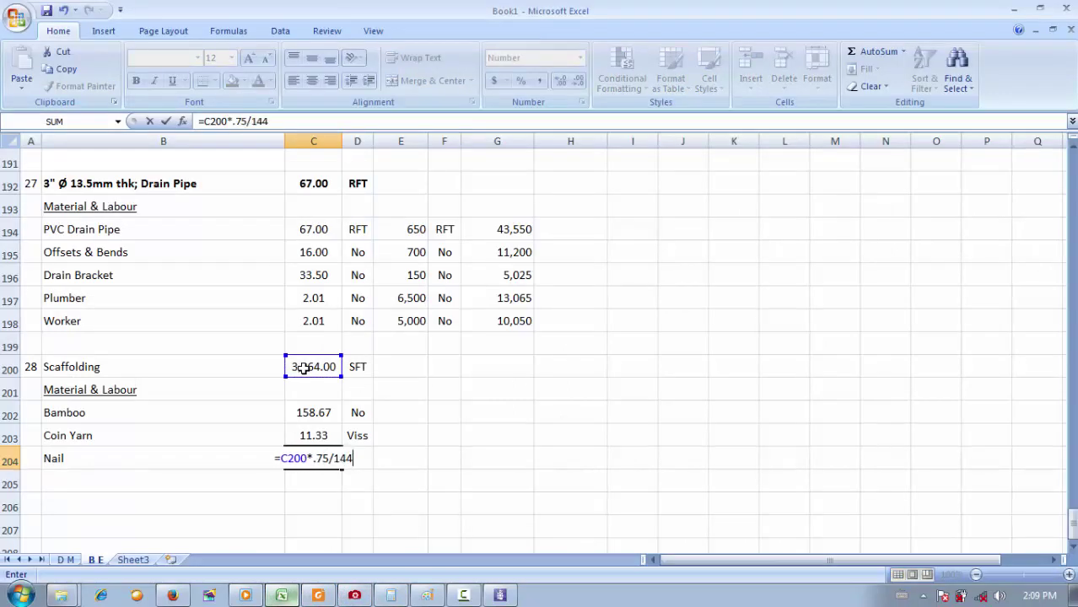
key("Tab")
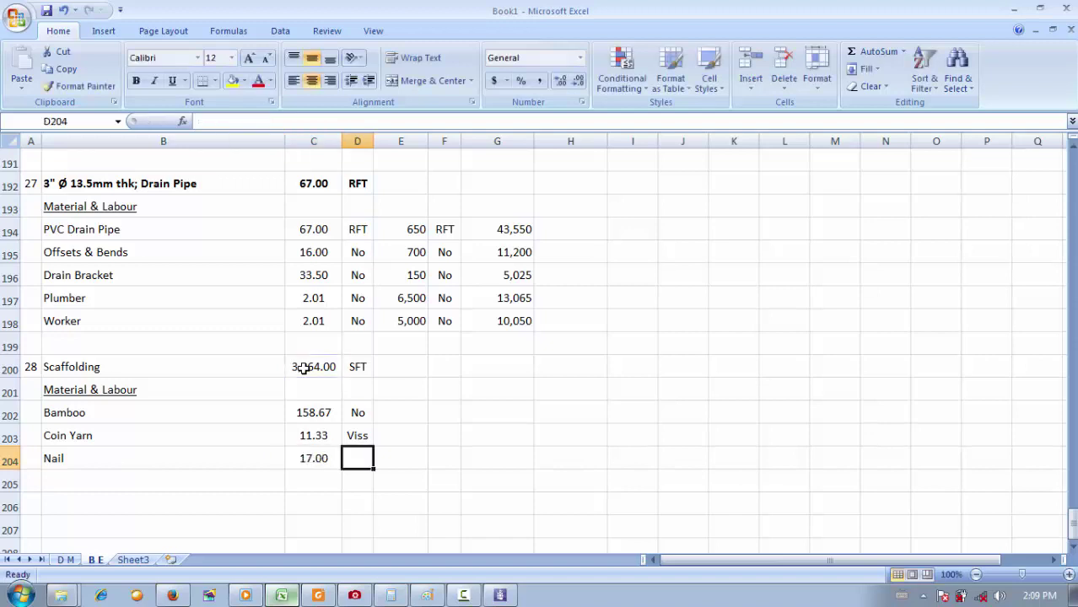
type("Lb")
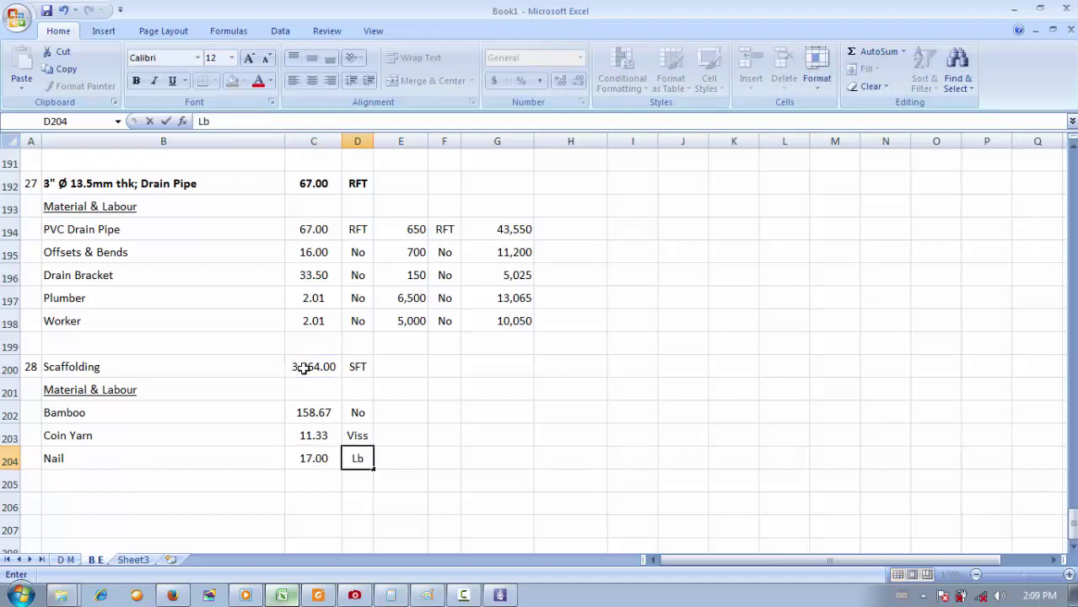
Convert the Nail quantity to viss by appending /3.6 to the C204 formula, and set its unit to Viss.
left_click(313, 456)
left_click(414, 126)
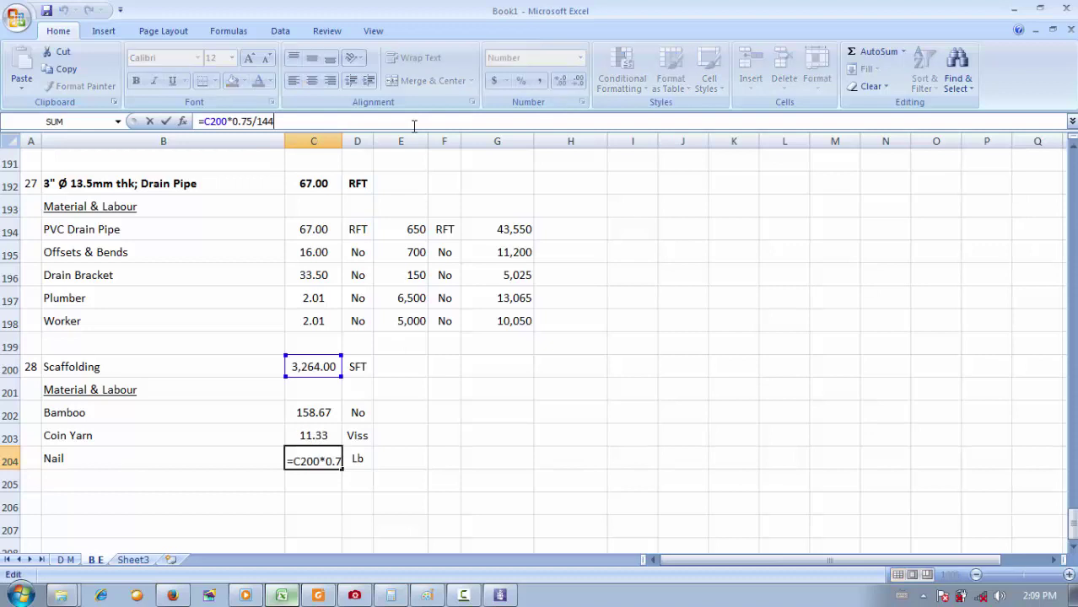
type("/3.")
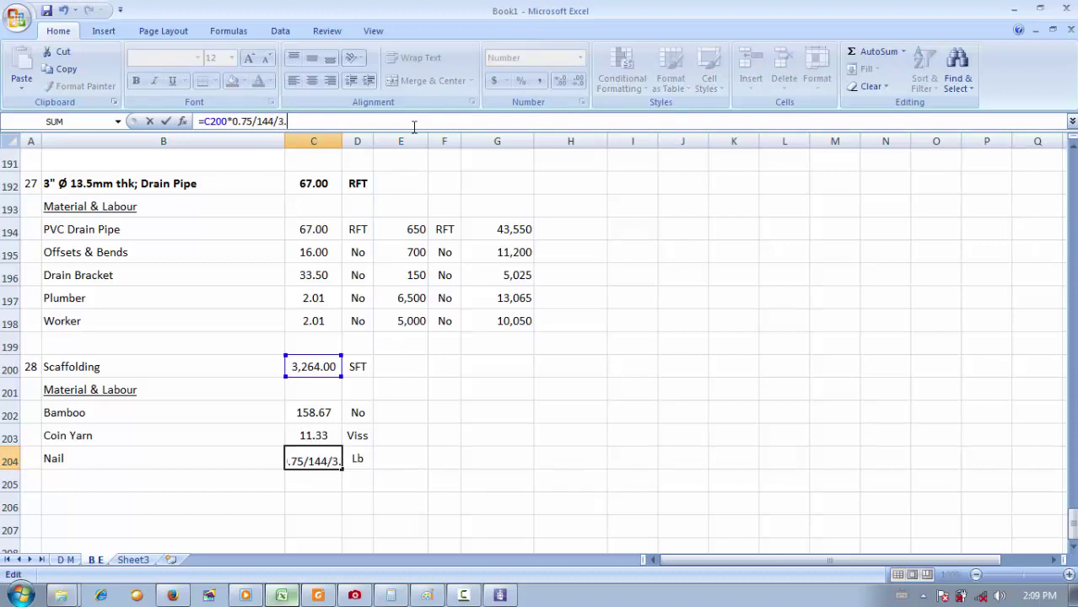
type("6")
key("Return")
left_click(363, 456)
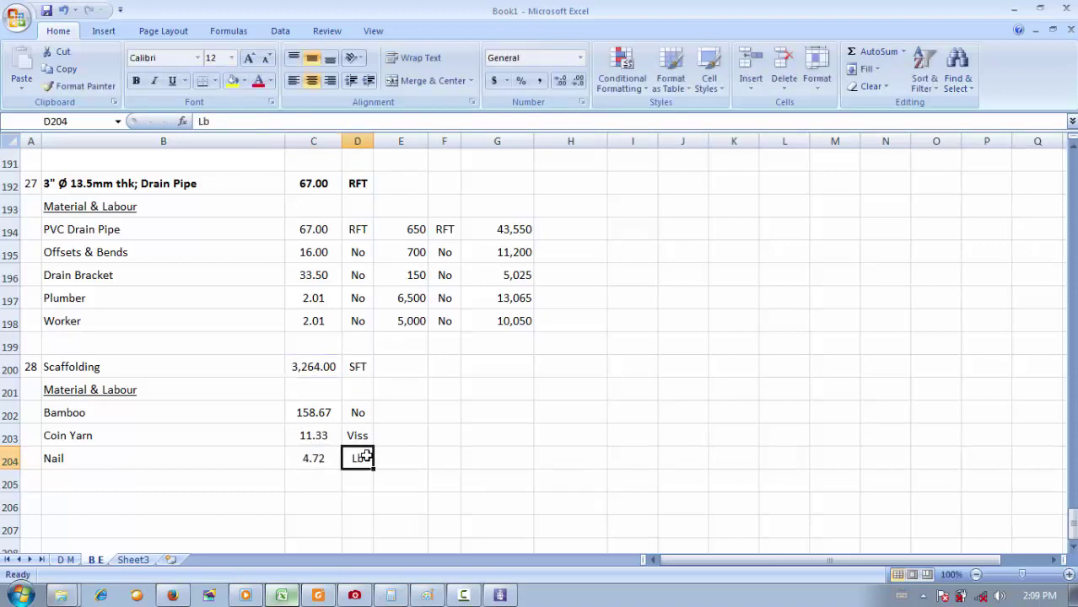
type("Viss")
key("Return")
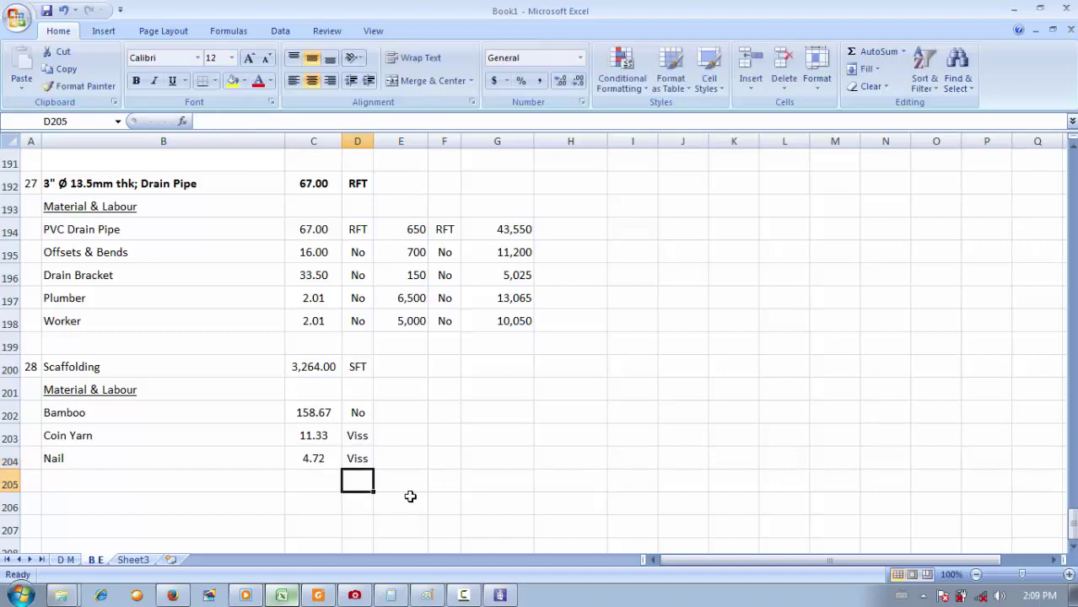
Check the last entry in the PDF's bamboo scaffolding analysis and enter Worker as the labour row in B205.
key("alt+Tab")
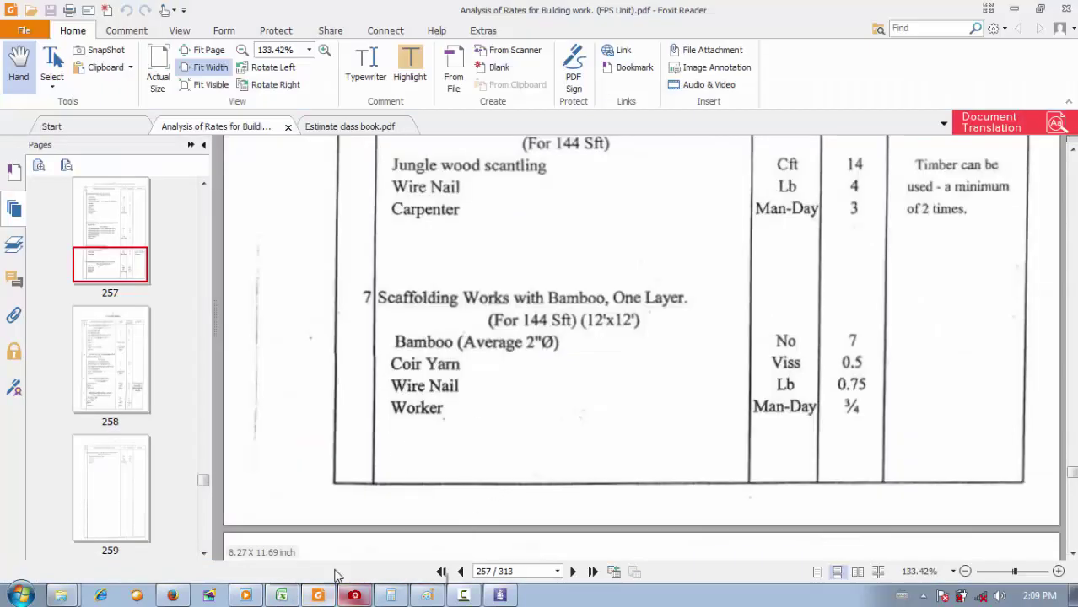
left_click(282, 595)
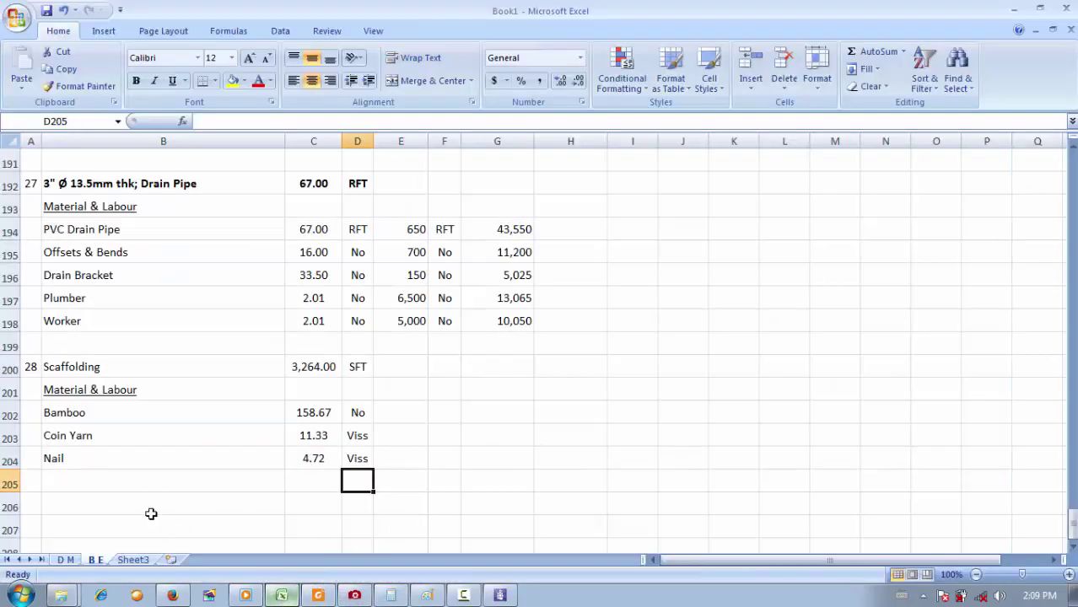
left_click(156, 474)
type("Work")
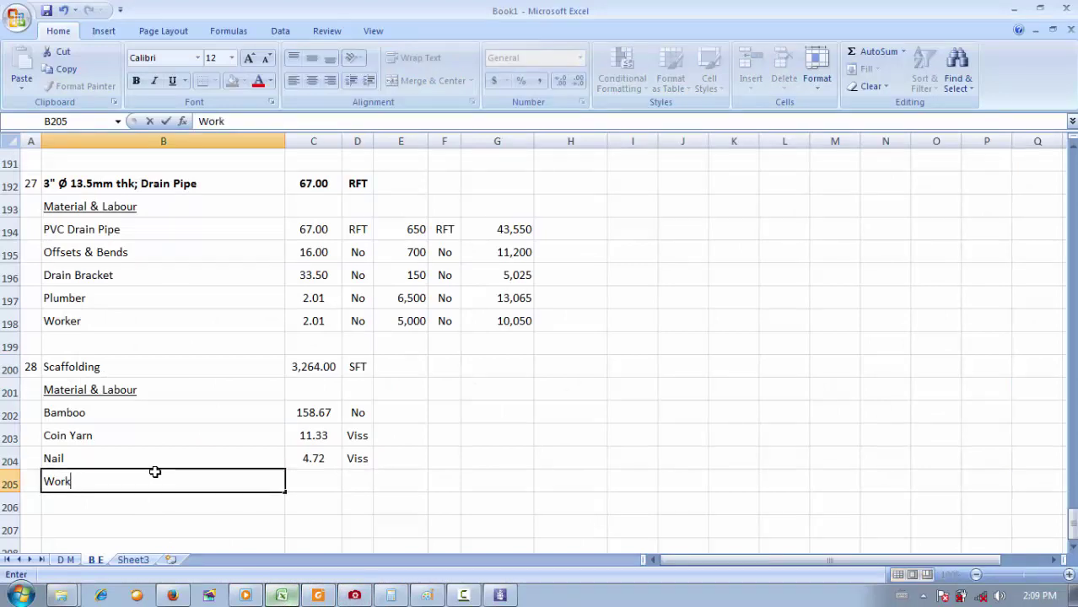
type("er")
key("Tab")
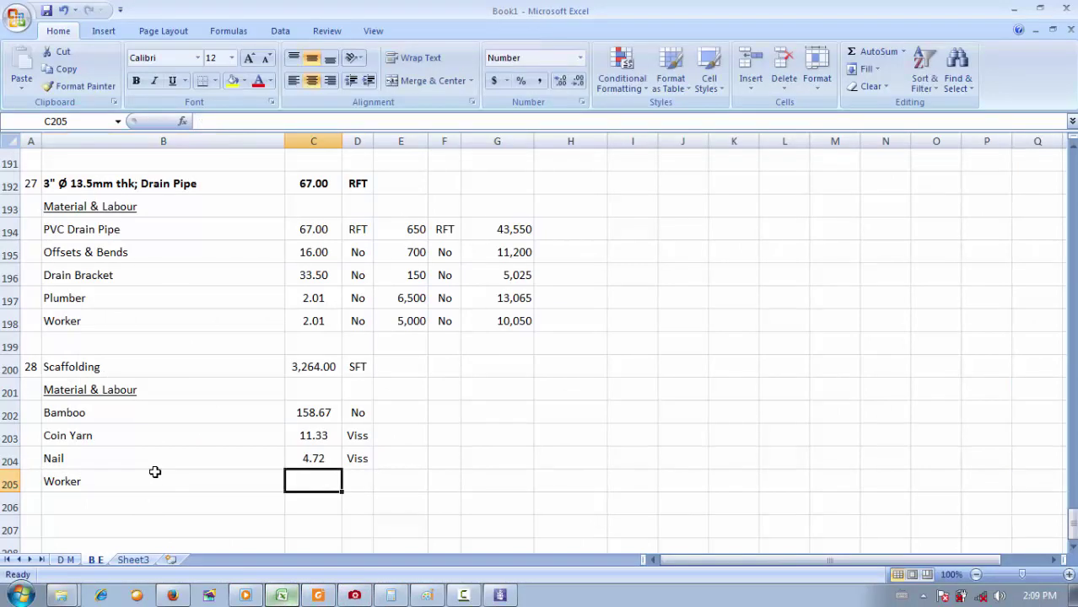
Look up the worker rate in the PDF, and calculate the Worker quantity in C205 as =C200*.75/144 with unit No.
left_click(317, 595)
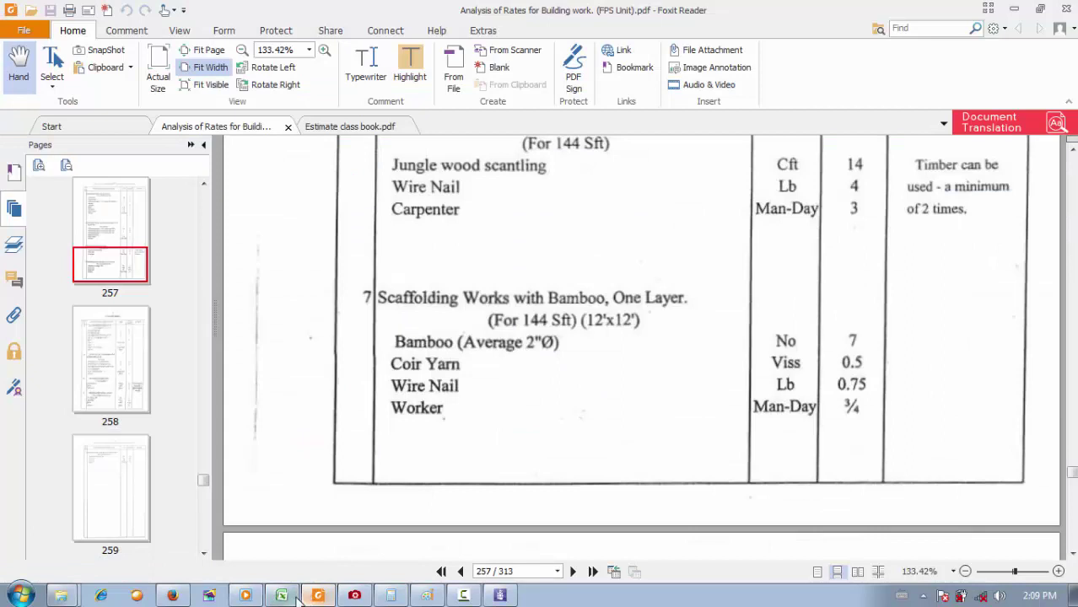
left_click(282, 595)
type("=")
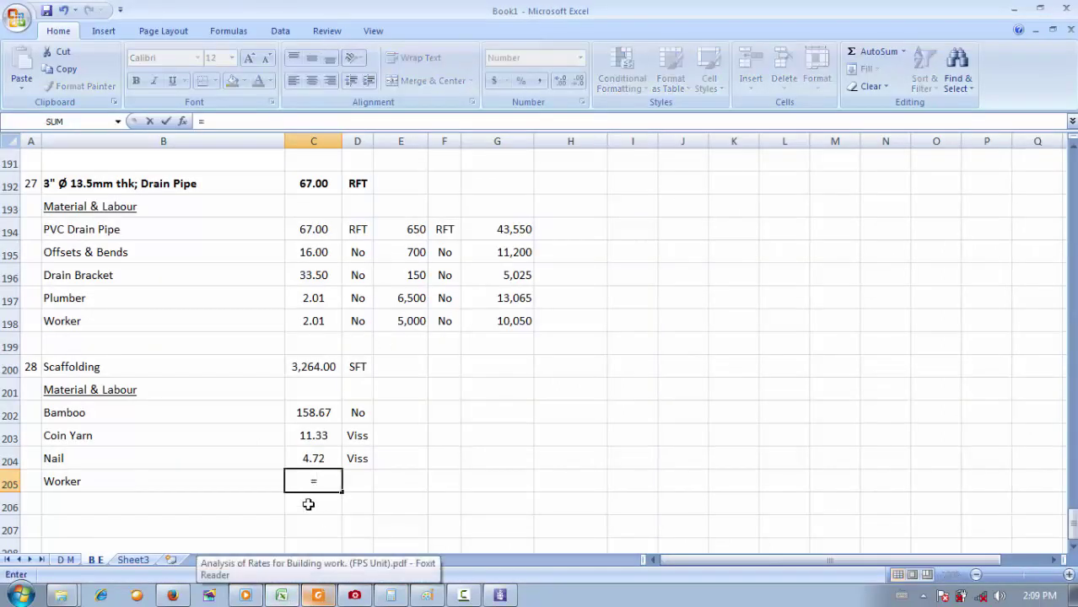
left_click(299, 365)
type("*.75/144")
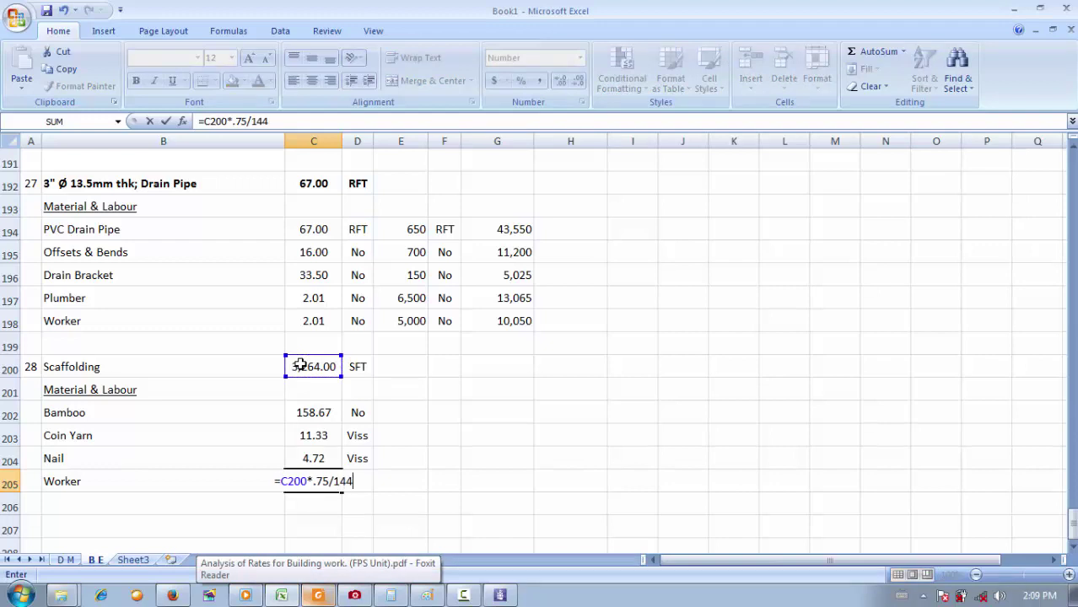
key("Tab")
type("N")
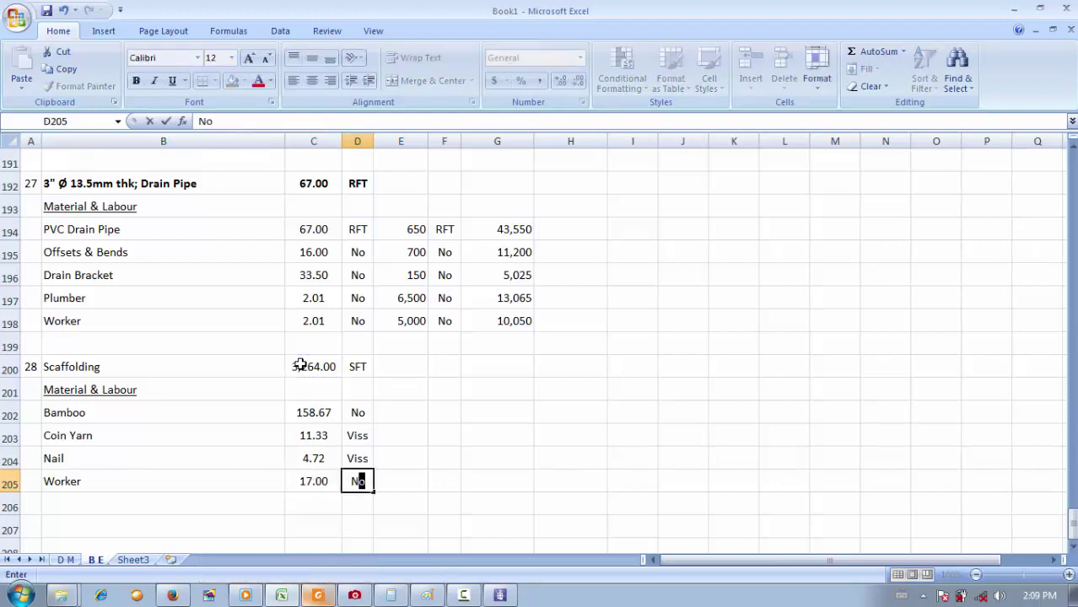
key("Return")
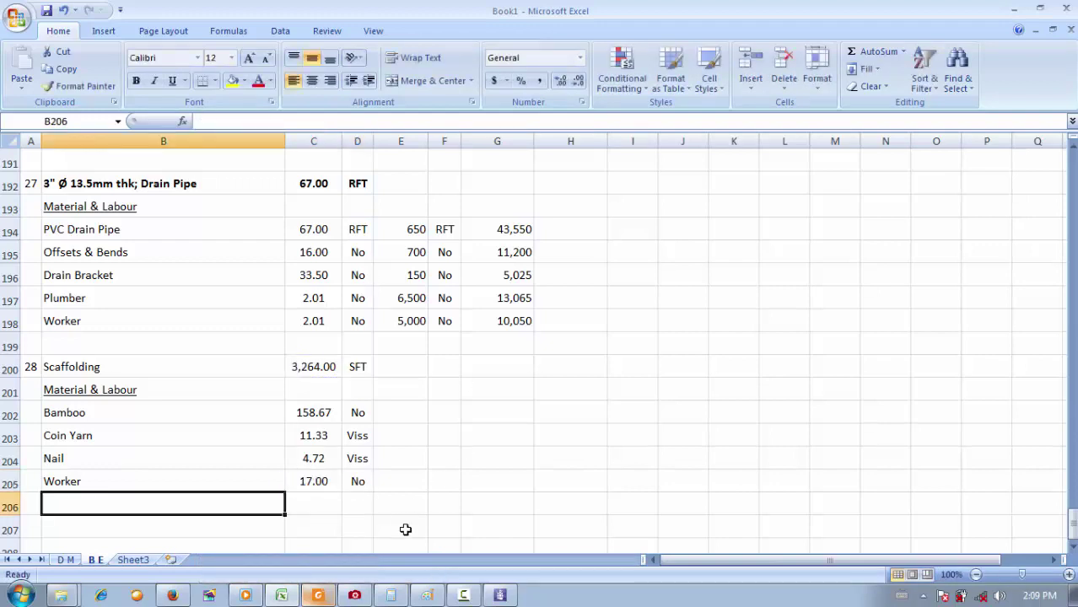
Bold the Scaffolding heading in B200:D200, and paste the units from D202:D205 into F202:F205 as linked cells.
left_click_drag(354, 366, 163, 367)
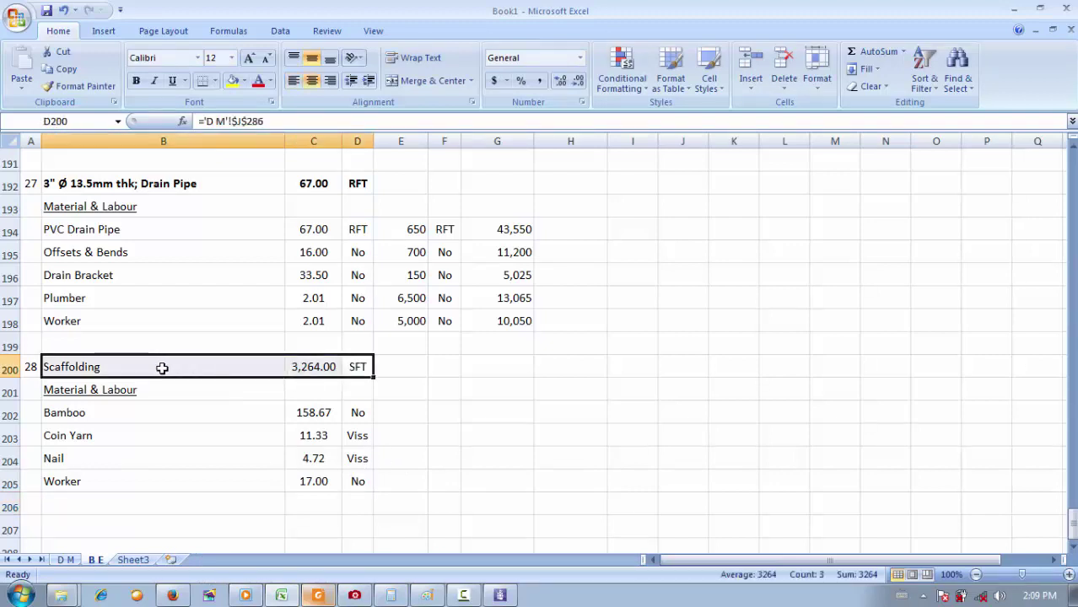
left_click(136, 80)
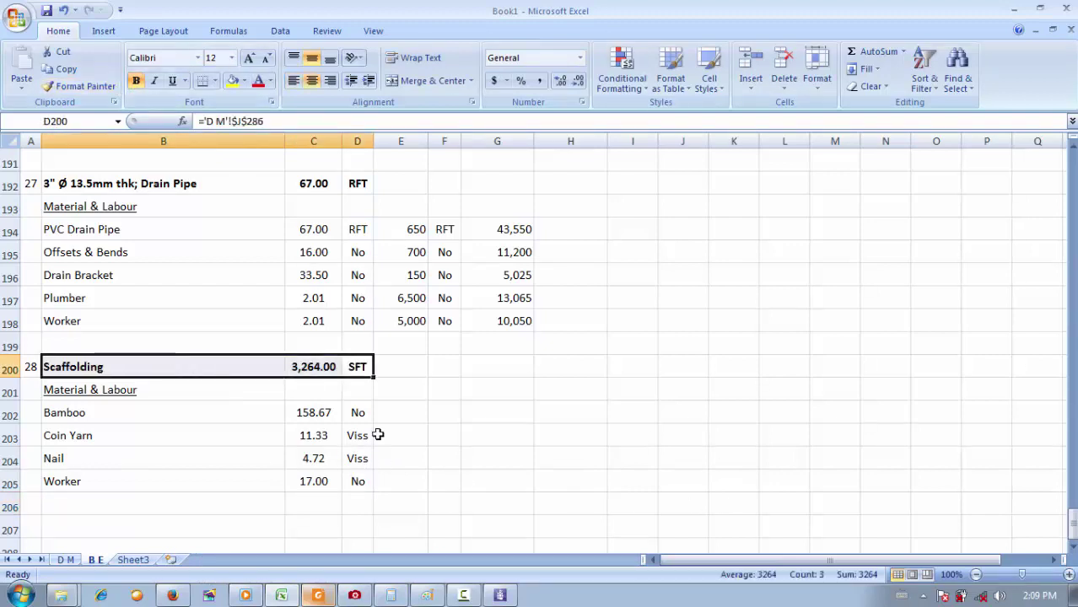
left_click_drag(354, 481, 356, 414)
key("ctrl+c")
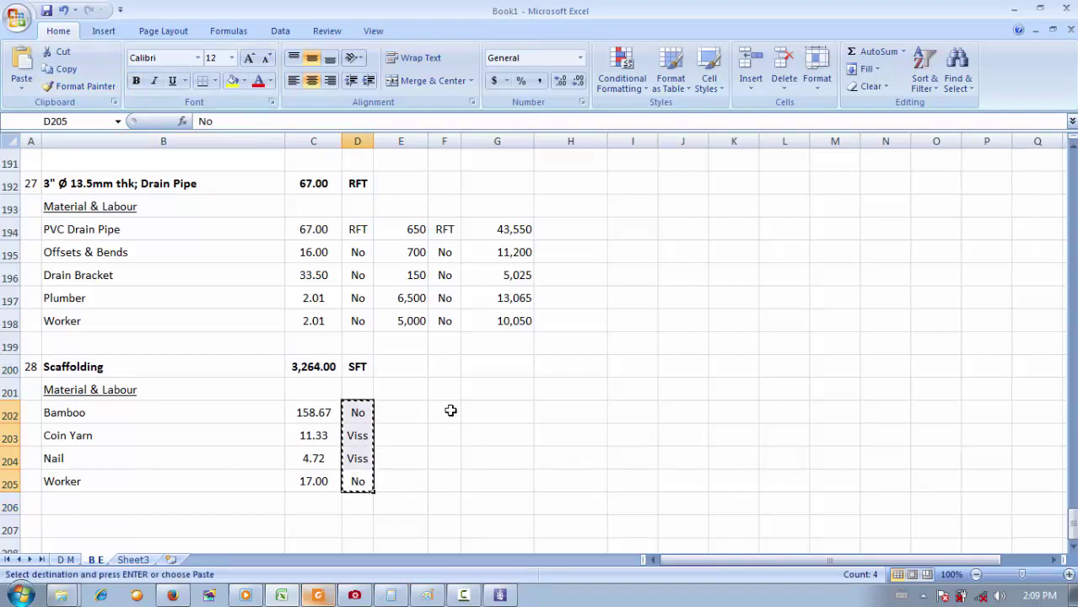
left_click(449, 412)
key("ctrl+v")
left_click(471, 502)
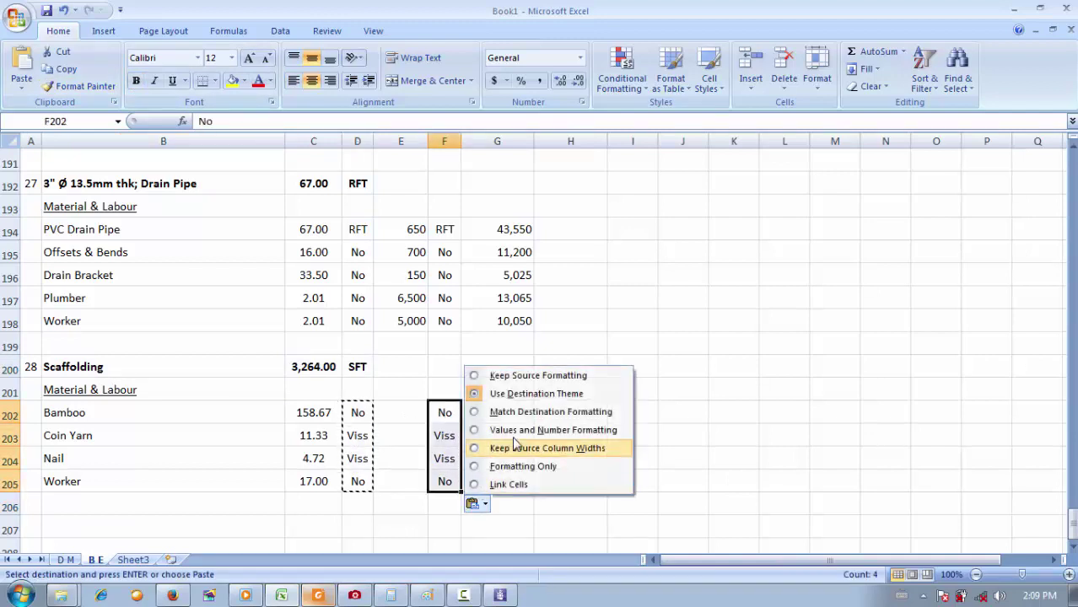
left_click(527, 477)
Enter unit rates of 800 for Bamboo in E202 and 2500 for Coin Yarn in E203.
double_click(414, 414)
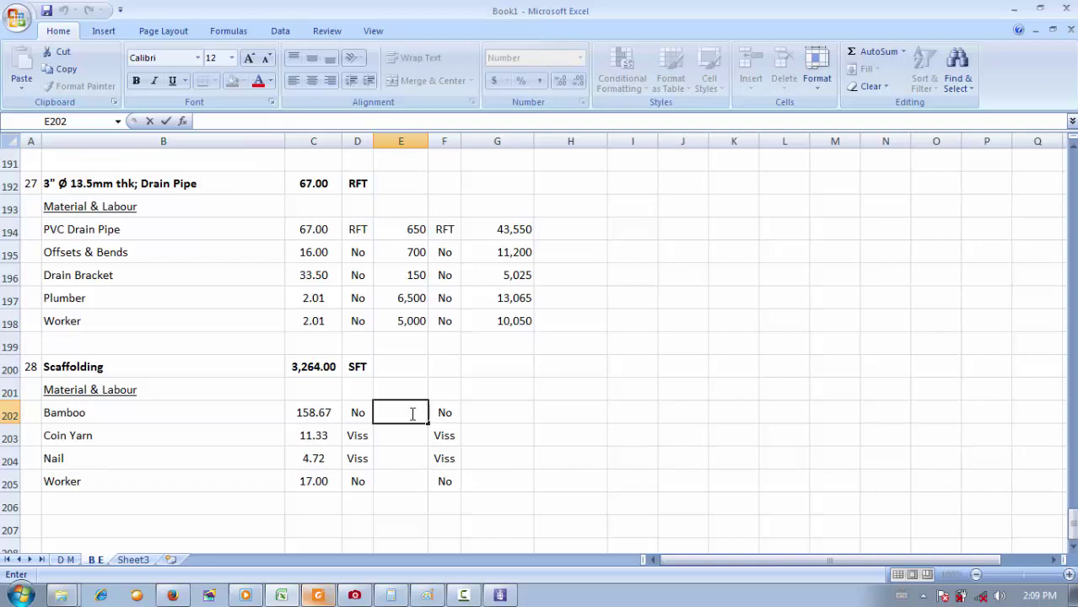
type("800")
key("Return")
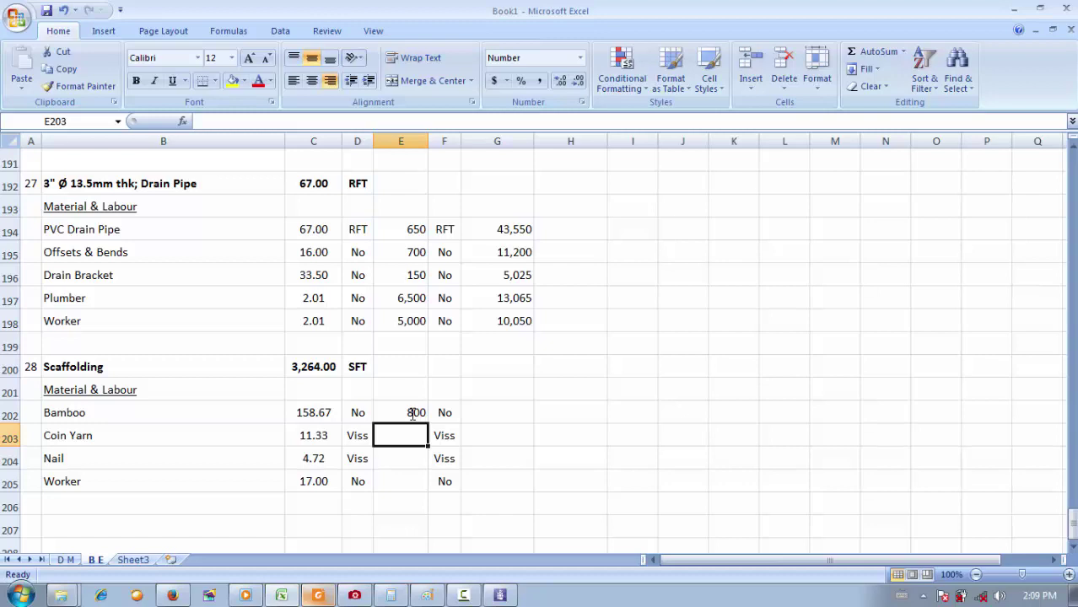
type("2,5")
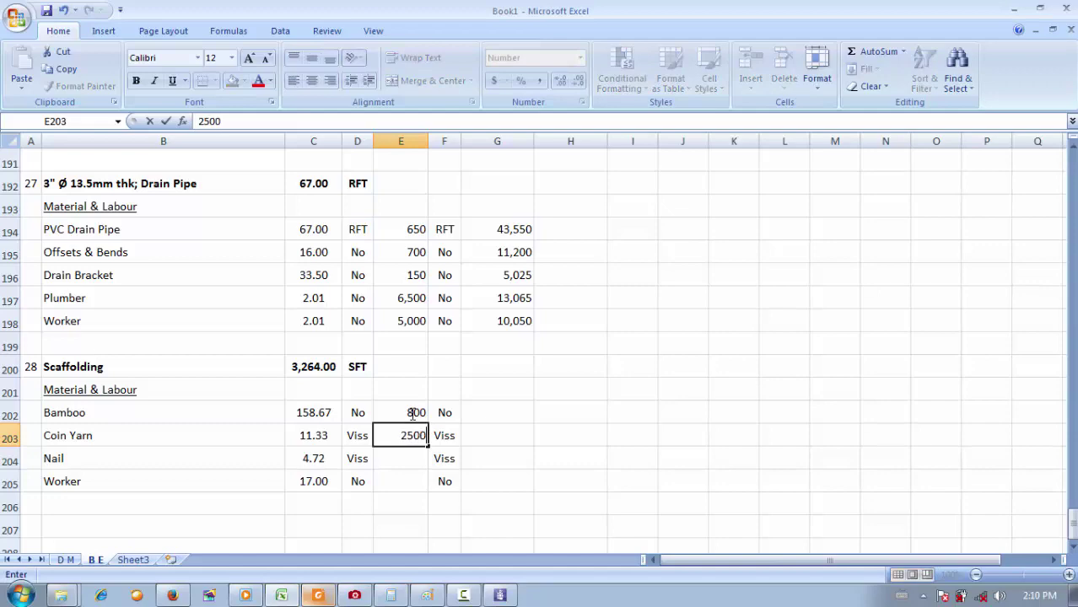
type("00")
key("Return")
Link the Scaffolding Nail rate in E204 to E144 and the Worker rate in E205 to E198.
type("=")
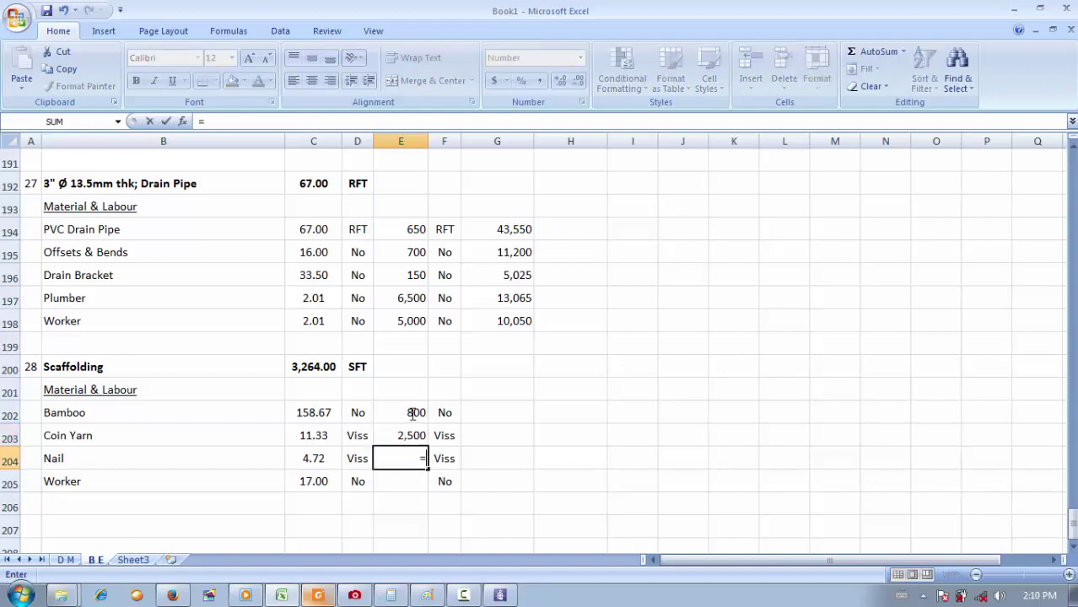
scroll(416, 393, "up", 7)
scroll(416, 393, "up", 10)
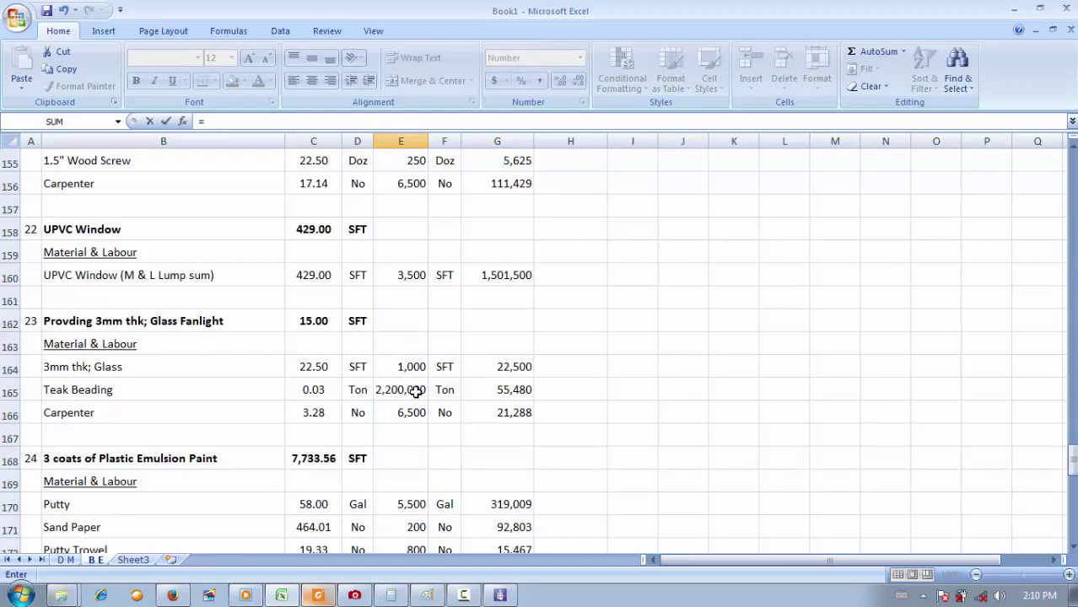
left_click(393, 255)
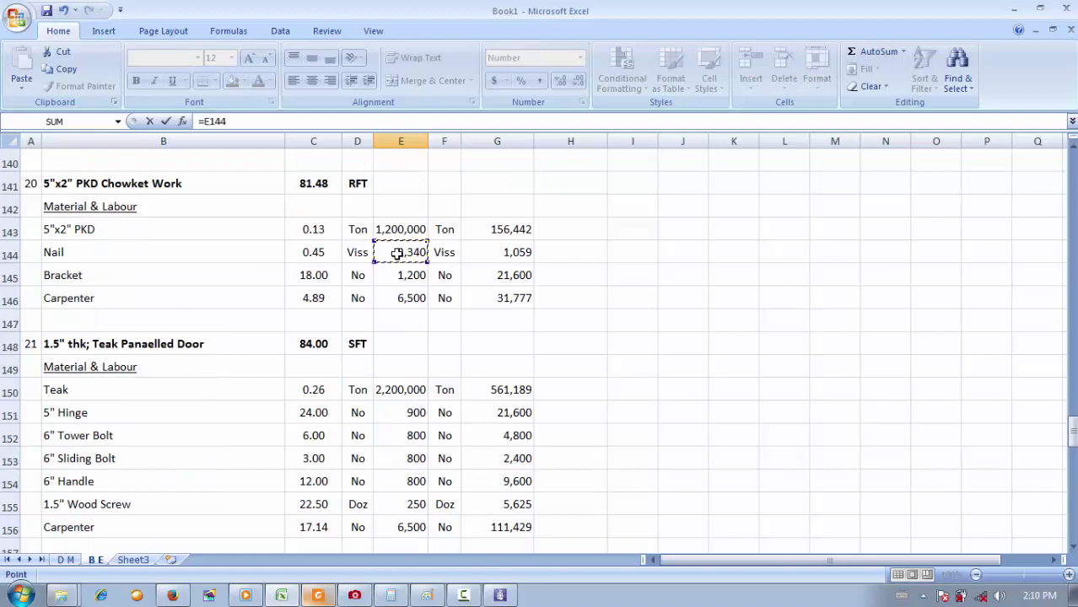
key("Return")
type("=")
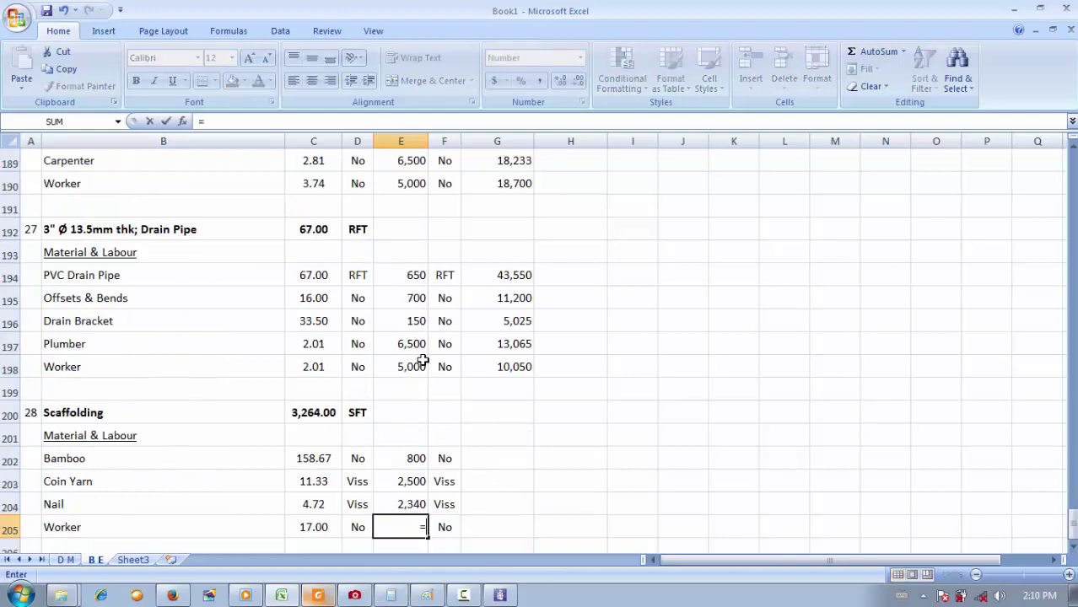
left_click(422, 364)
key("Return")
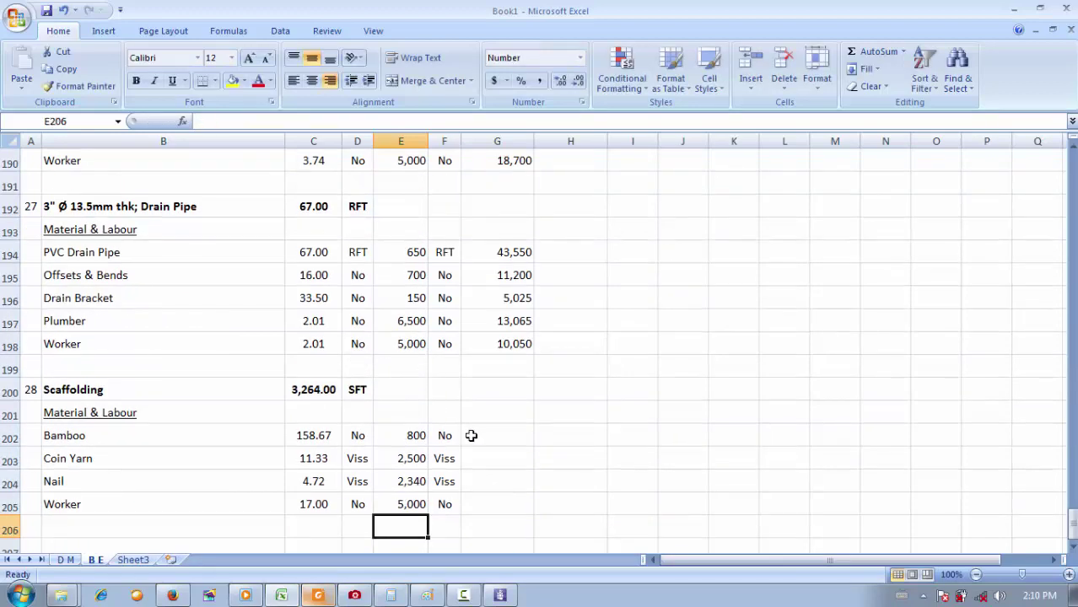
Copy the amount formula from G198 to G202 and fill it down to G205 for all Scaffolding rows.
left_click(500, 433)
left_click(496, 346)
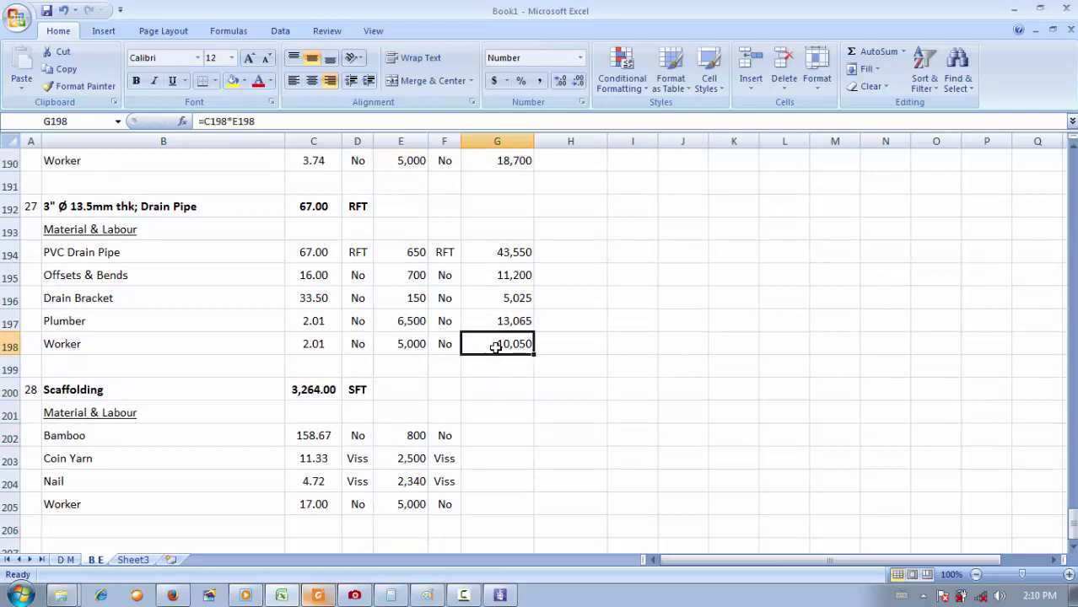
key("ctrl+c")
left_click(498, 432)
key("ctrl+v")
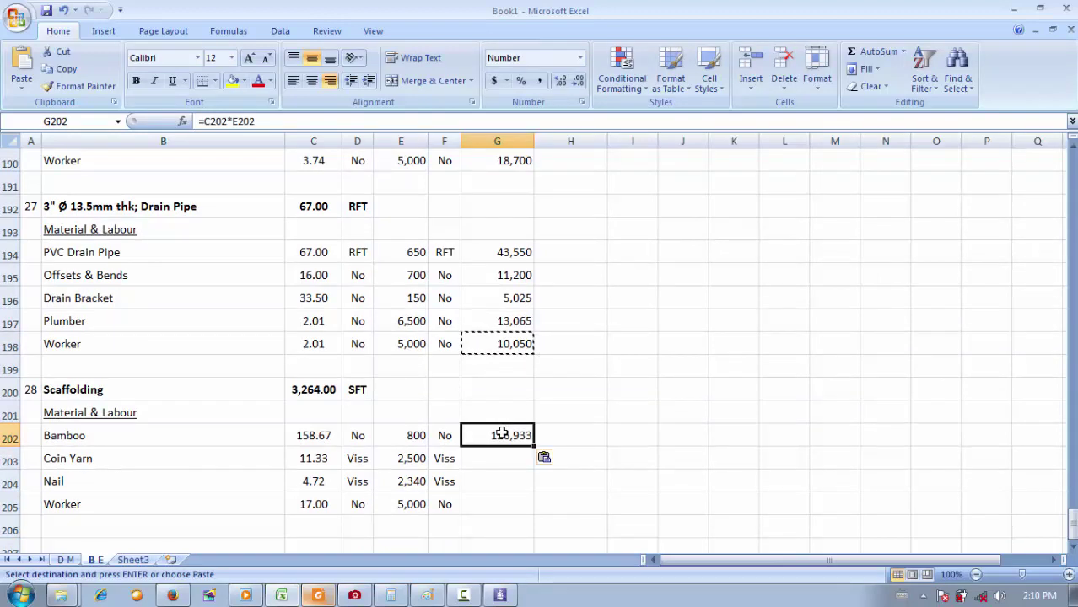
left_click_drag(534, 447, 531, 509)
left_click(618, 429)
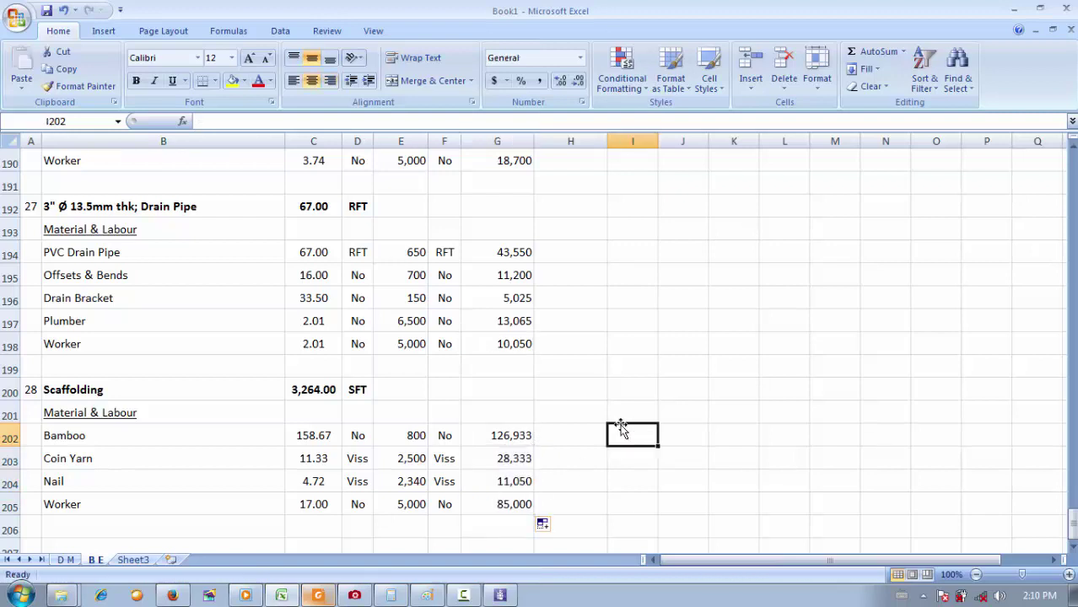
Paste item 29, 2000 Gal Water Tank, from A288:B288 of the D M sheet into A207:B207 of B E as linked cells.
scroll(121, 349, "down", 2)
left_click(66, 559)
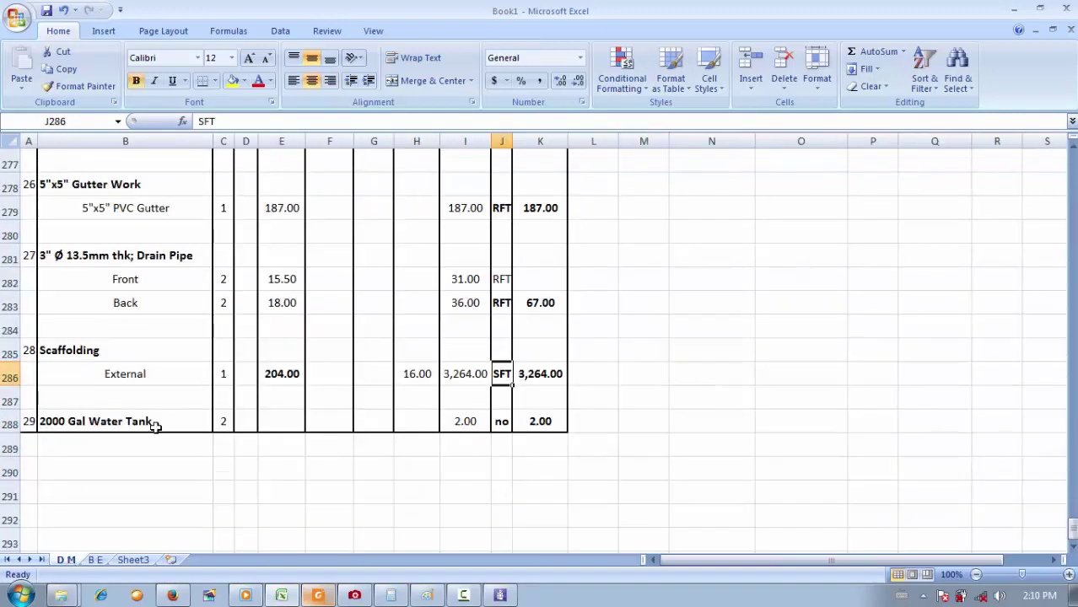
left_click_drag(178, 423, 2, 420)
key("ctrl+c")
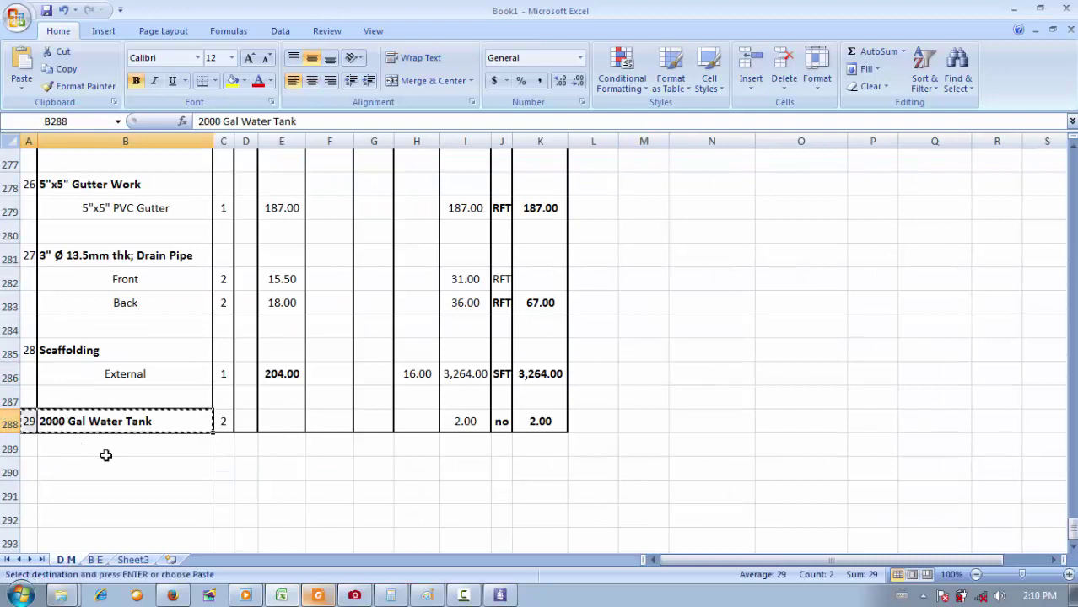
left_click(95, 559)
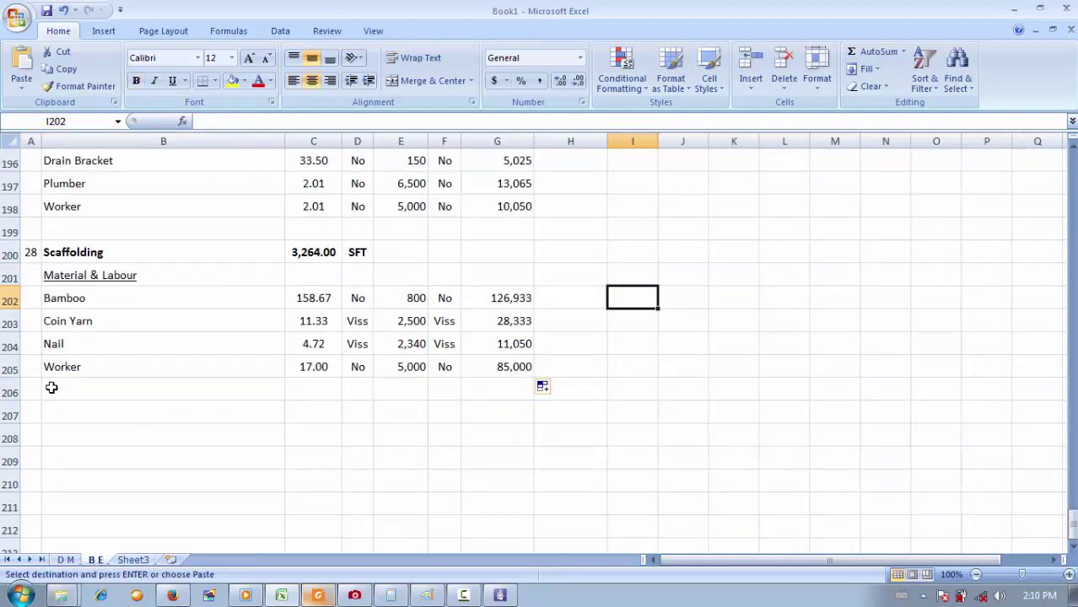
left_click(31, 414)
key("ctrl+v")
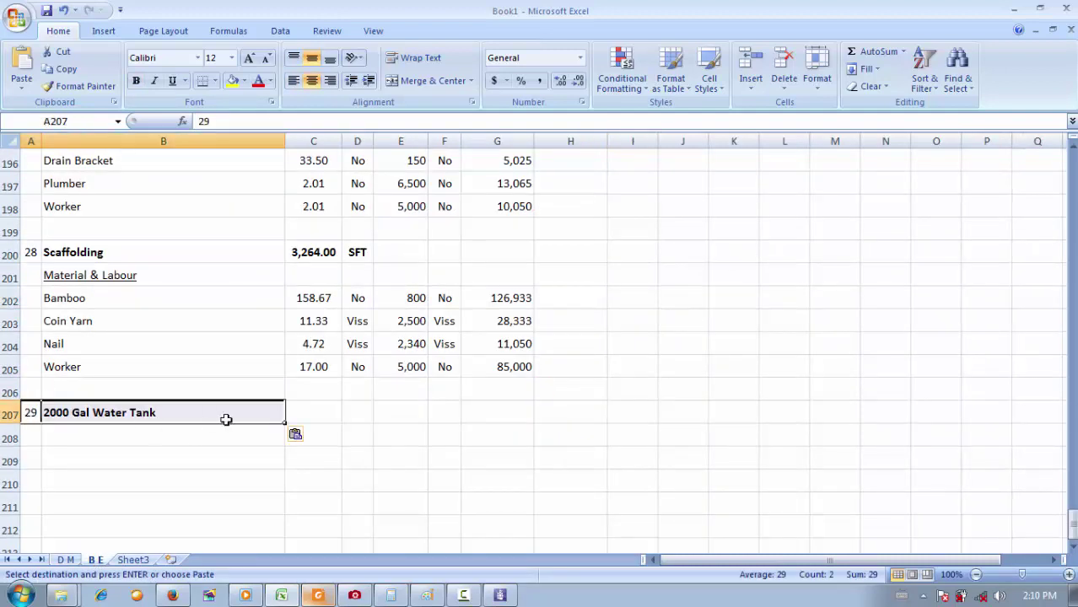
left_click(295, 435)
left_click(324, 564)
Paste the water tank quantity from K288 of the D M sheet into C207 of B E as a linked cell.
left_click(312, 407)
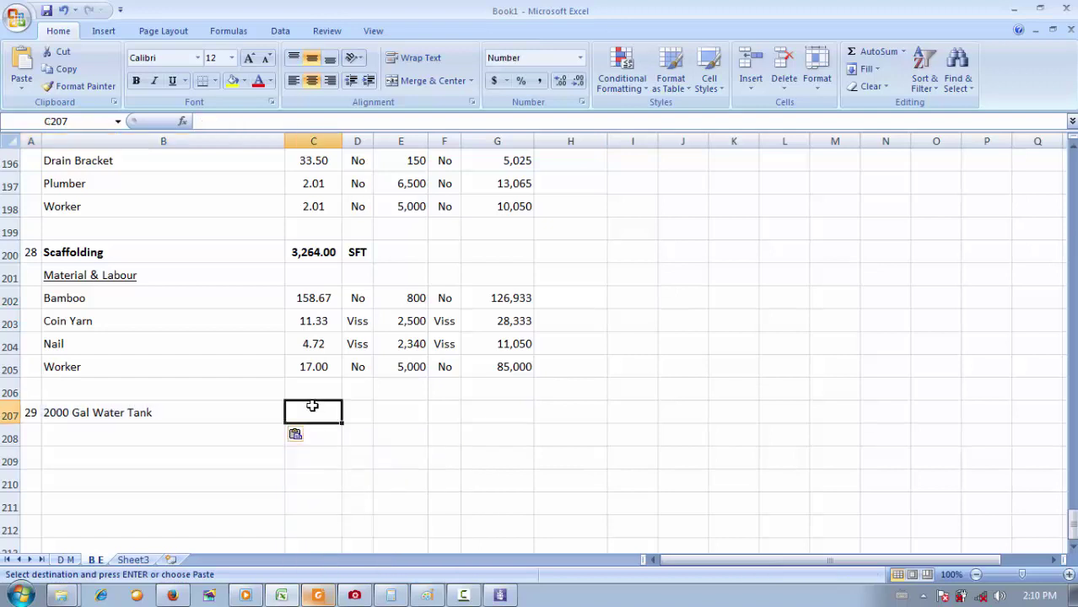
left_click(65, 559)
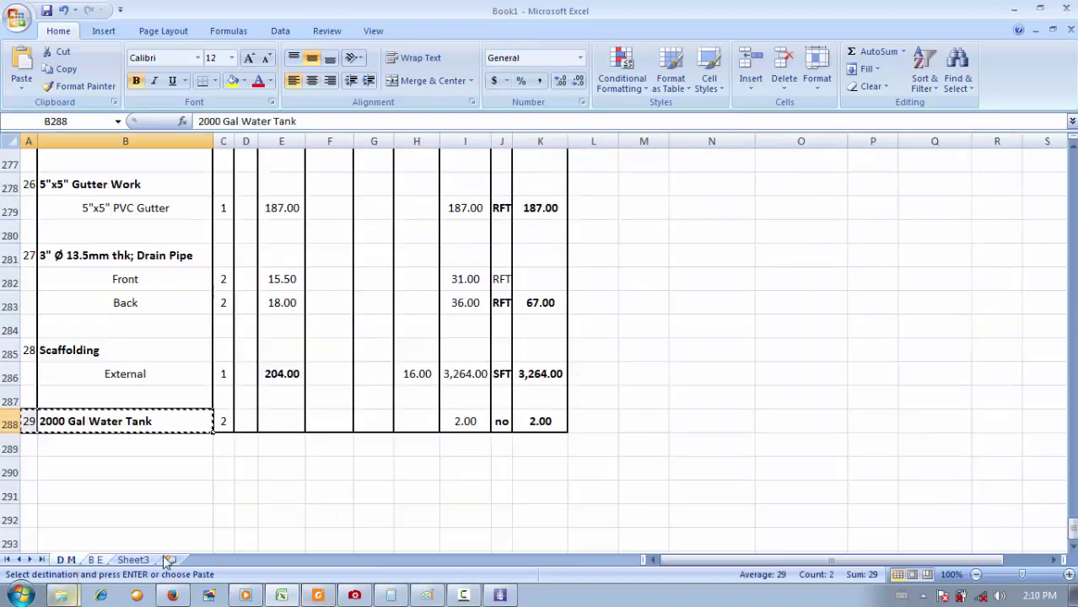
left_click(544, 425)
key("ctrl+c")
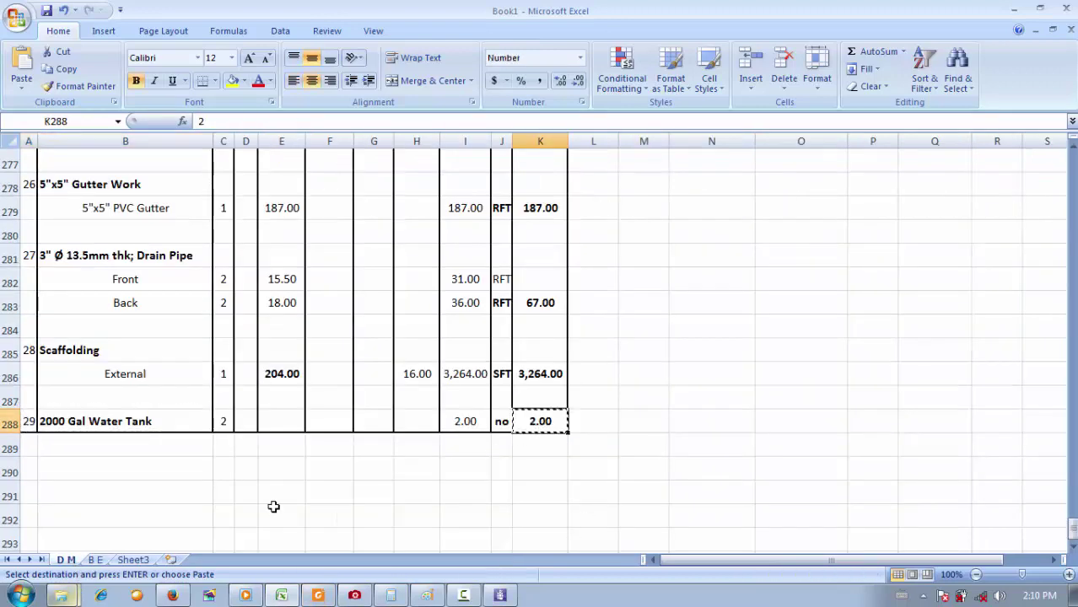
left_click(95, 560)
key("ctrl+v")
left_click(353, 435)
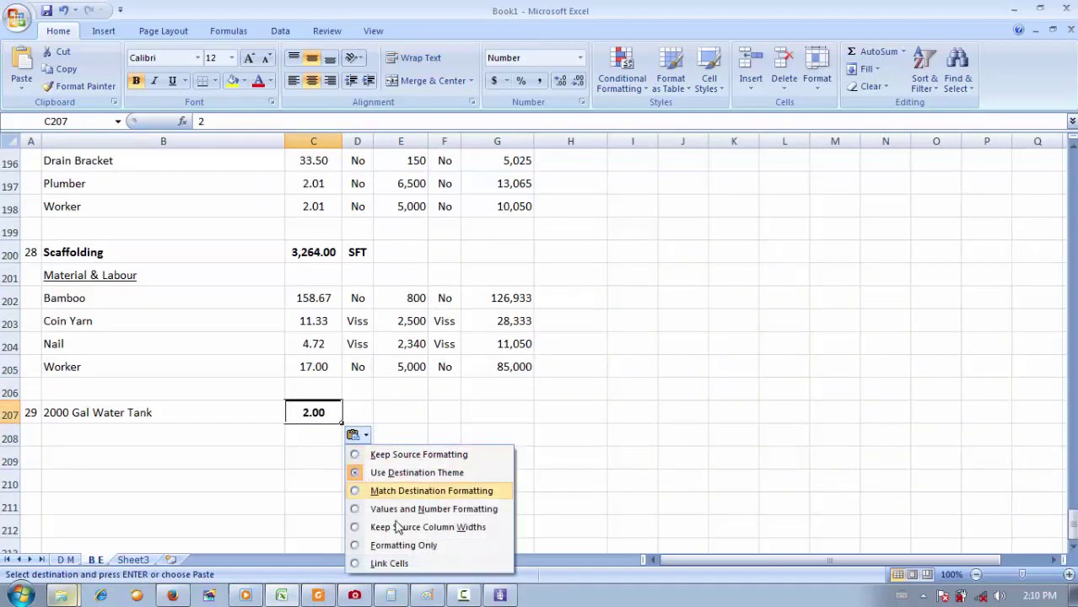
left_click(403, 563)
Change the water tank's unit in J288 of the D M sheet to No.
left_click(66, 560)
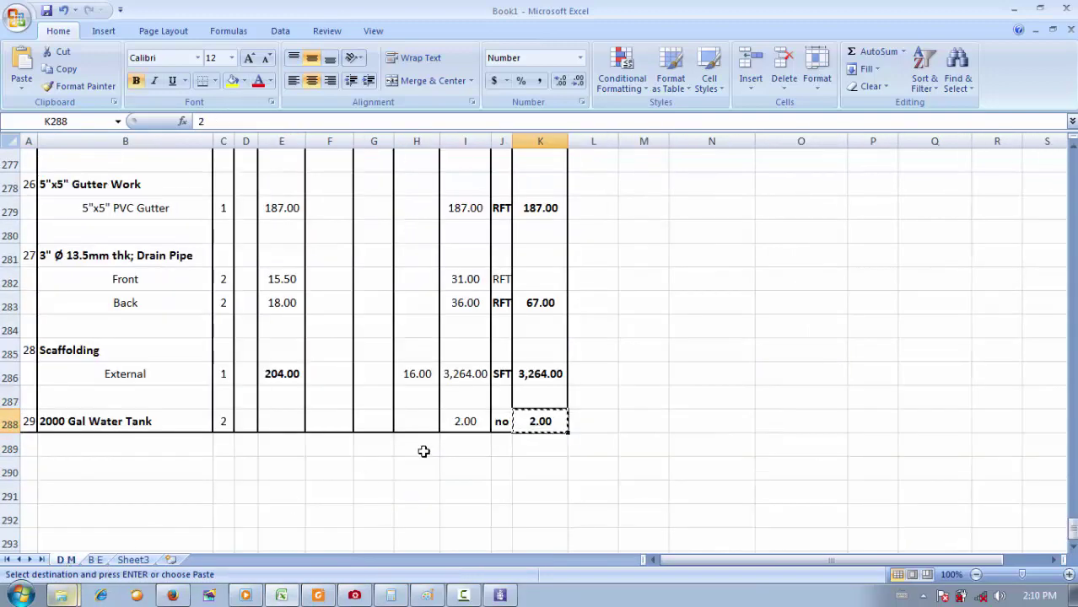
left_click(500, 426)
type("NO")
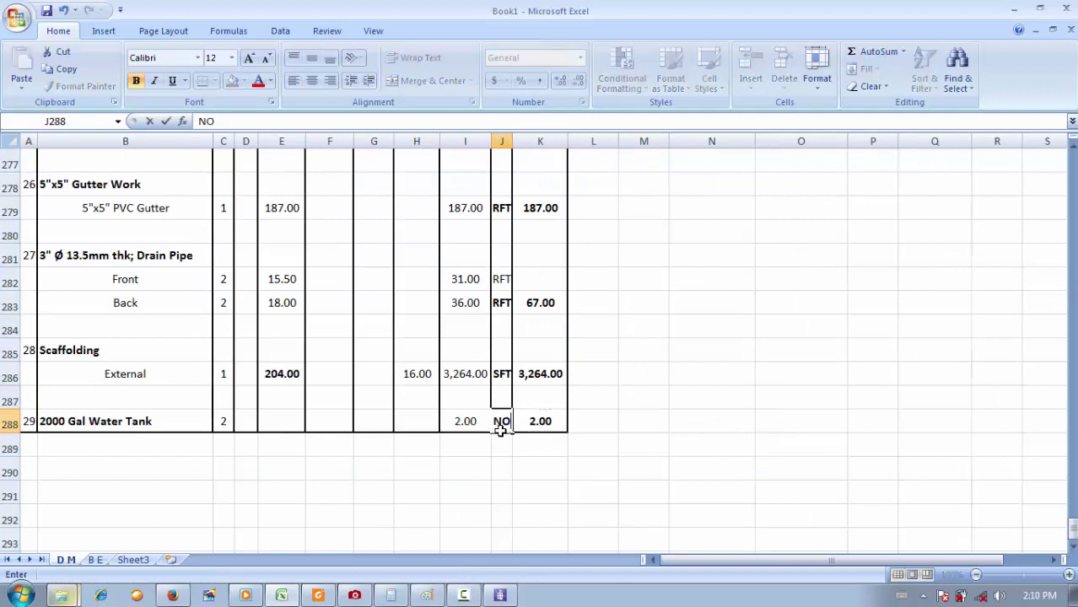
key("BackSpace")
type("o")
key("Return")
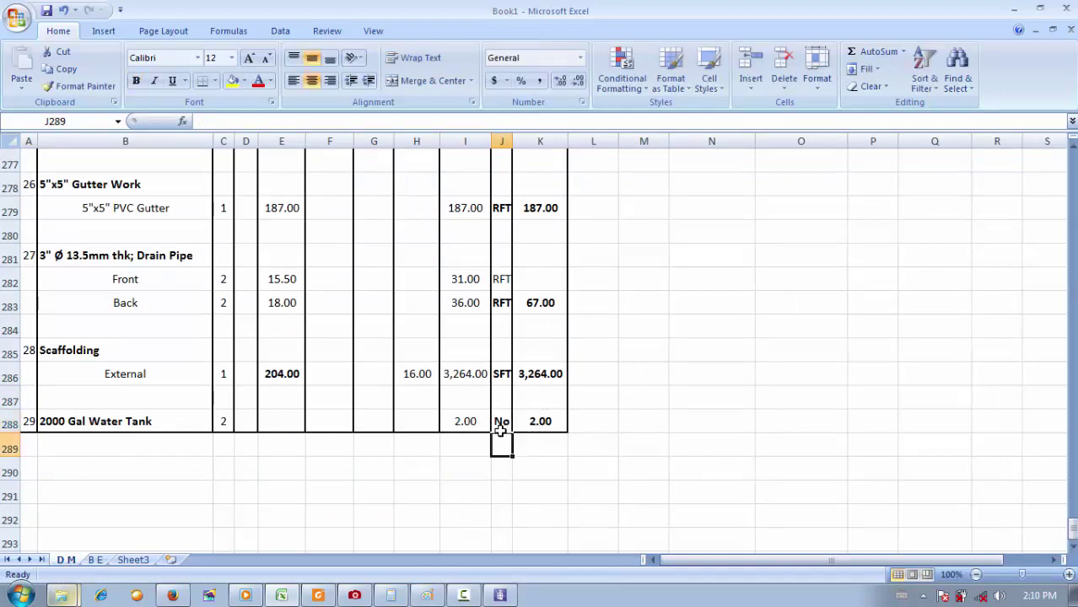
Paste the water tank's unit from J288 of the D M sheet into D207 of B E as a linked cell, and bold B207:D207.
left_click(502, 422)
key("ctrl+c")
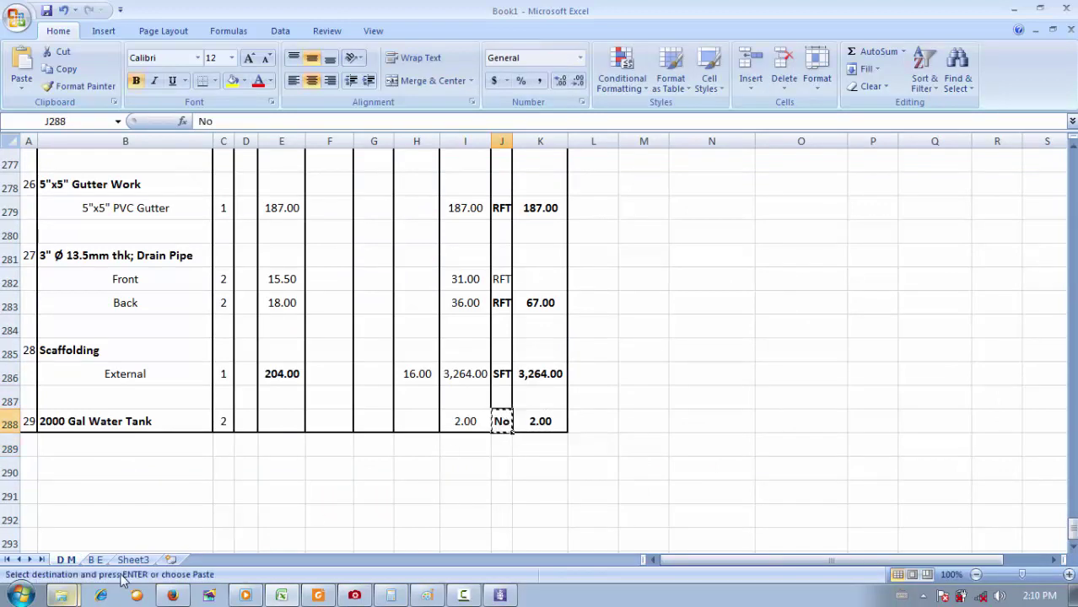
left_click(95, 561)
left_click(354, 405)
key("ctrl+v")
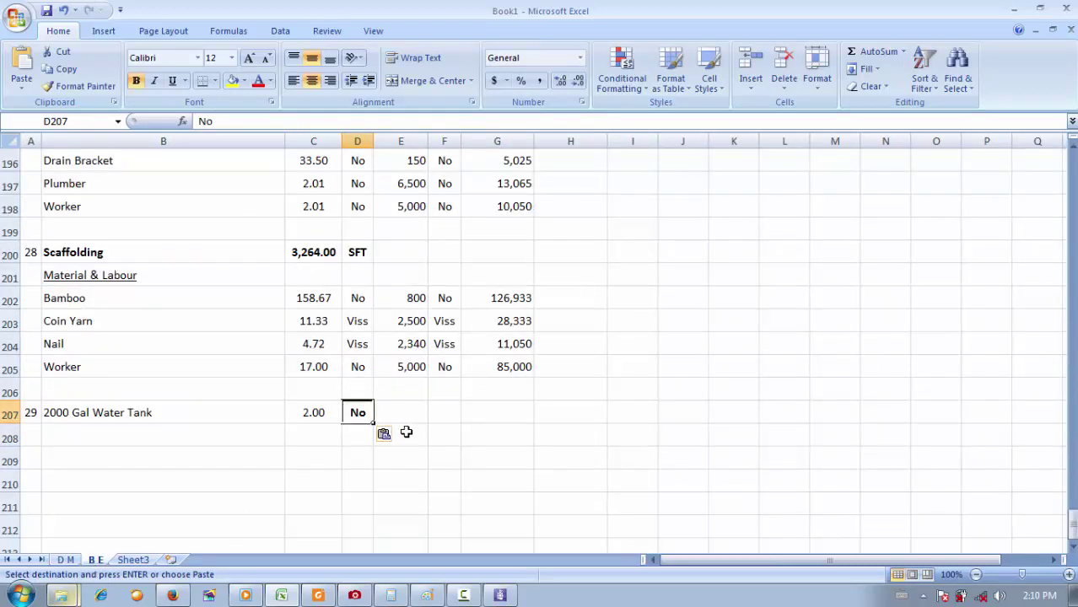
left_click(388, 436)
left_click(417, 562)
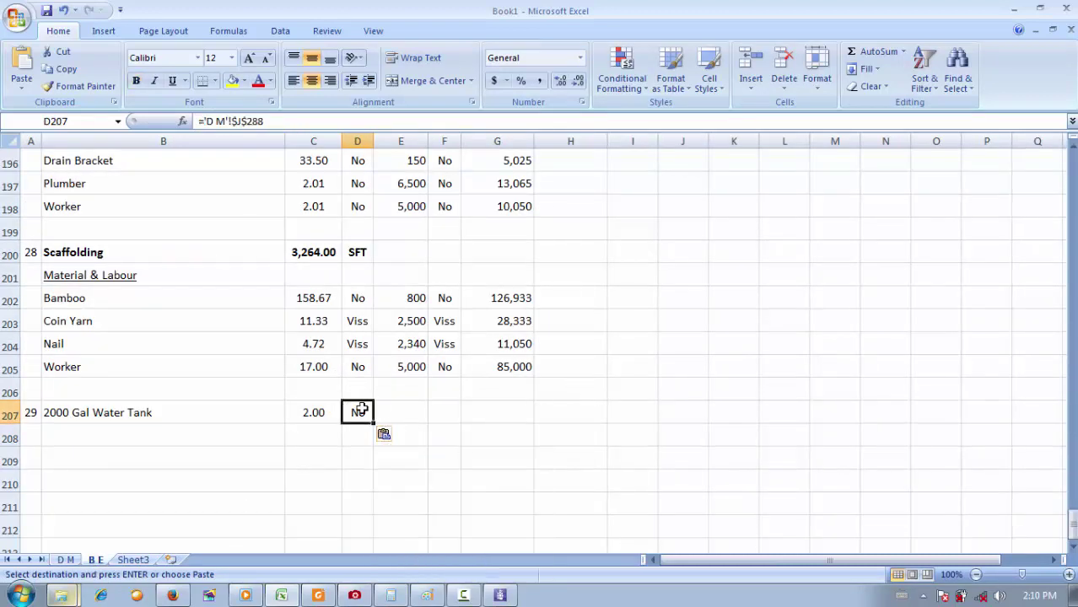
left_click_drag(361, 411, 192, 408)
left_click(135, 80)
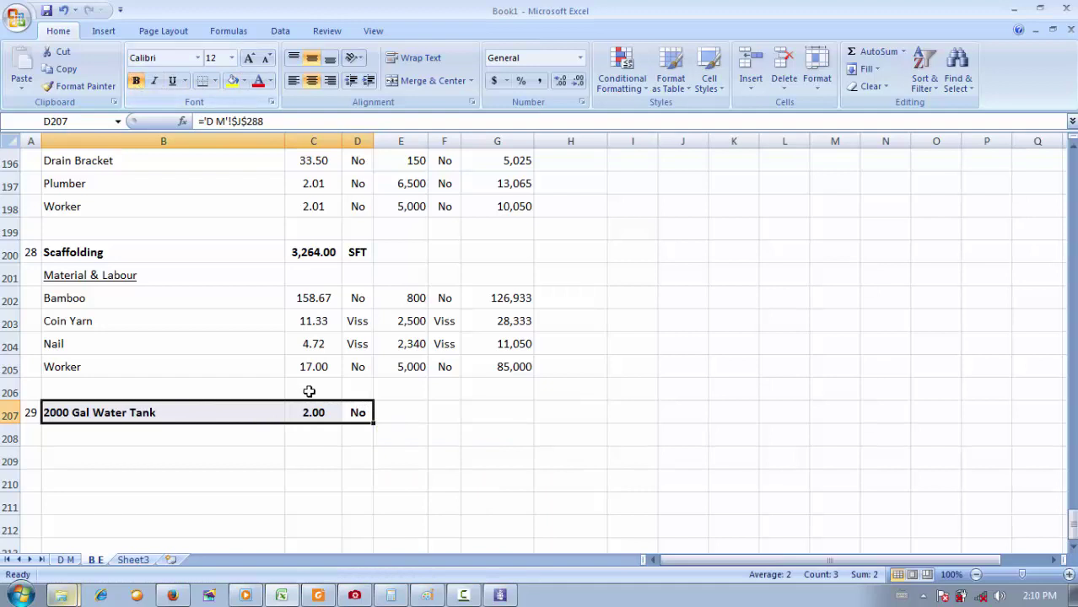
Enter the underlined subheading "Material & Labour" in B208 below the water tank item.
left_click(187, 434)
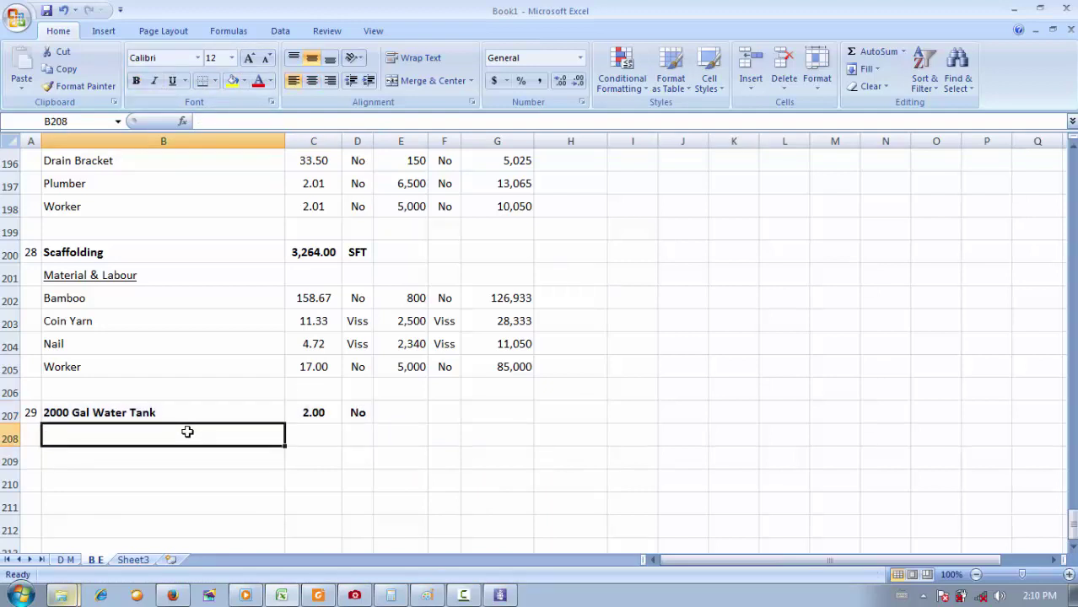
type("Material")
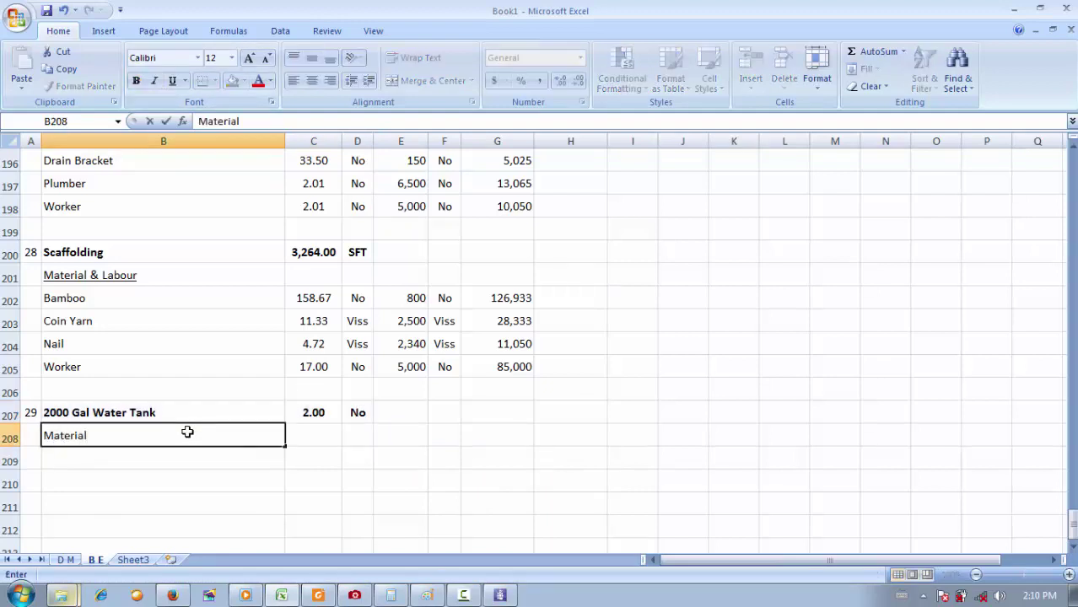
type(" & Lea")
key("BackSpace")
key("BackSpace")
type("abo")
key("Return")
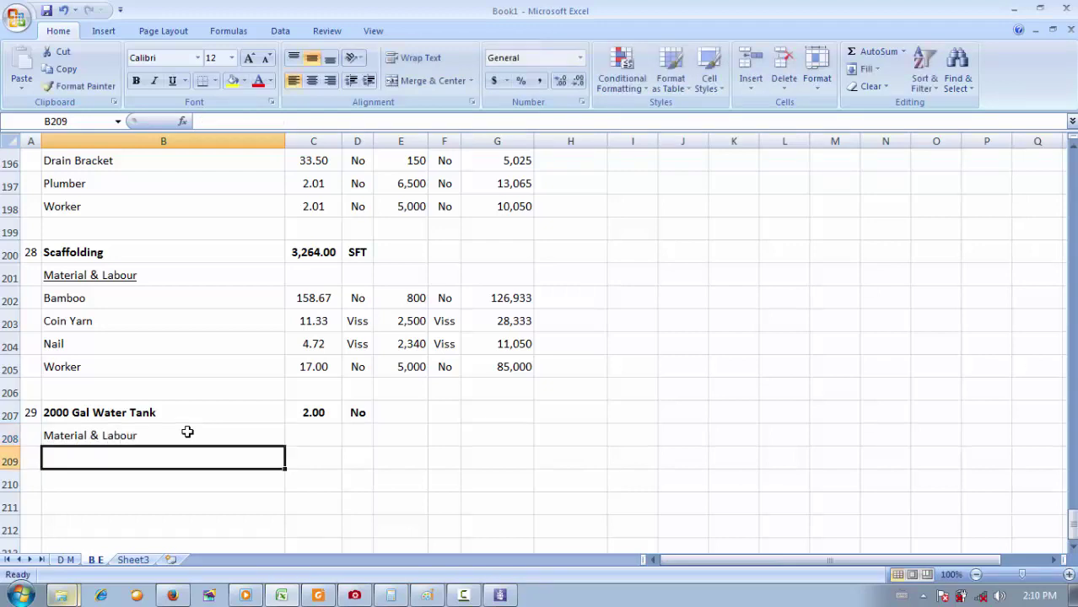
left_click(186, 432)
left_click(172, 80)
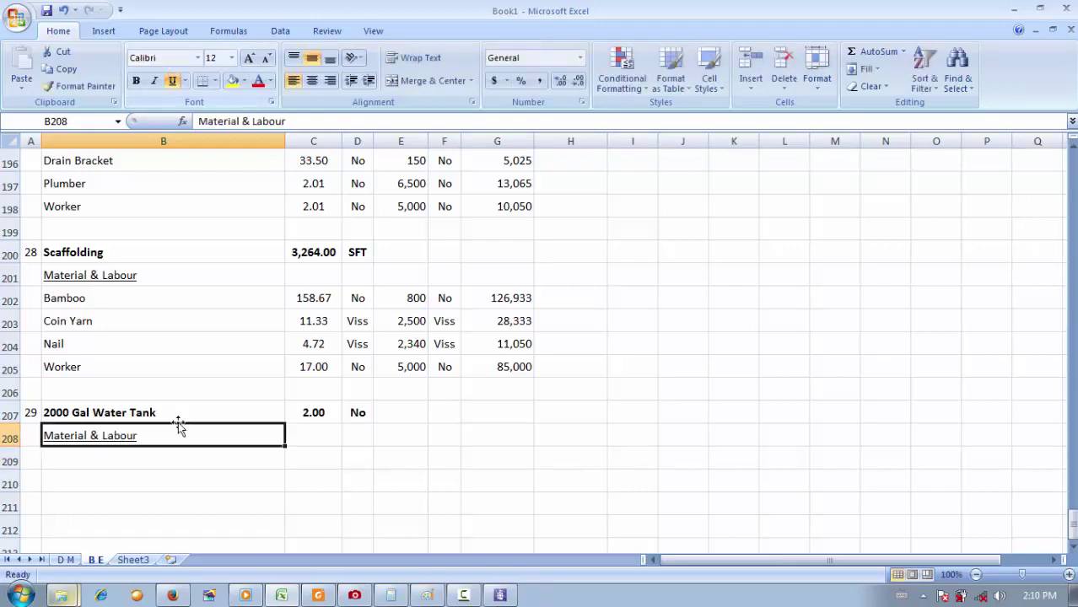
Enter "2000 Gal Water Tank (GI)" in B209 with quantity 2 and unit No.
left_click(161, 455)
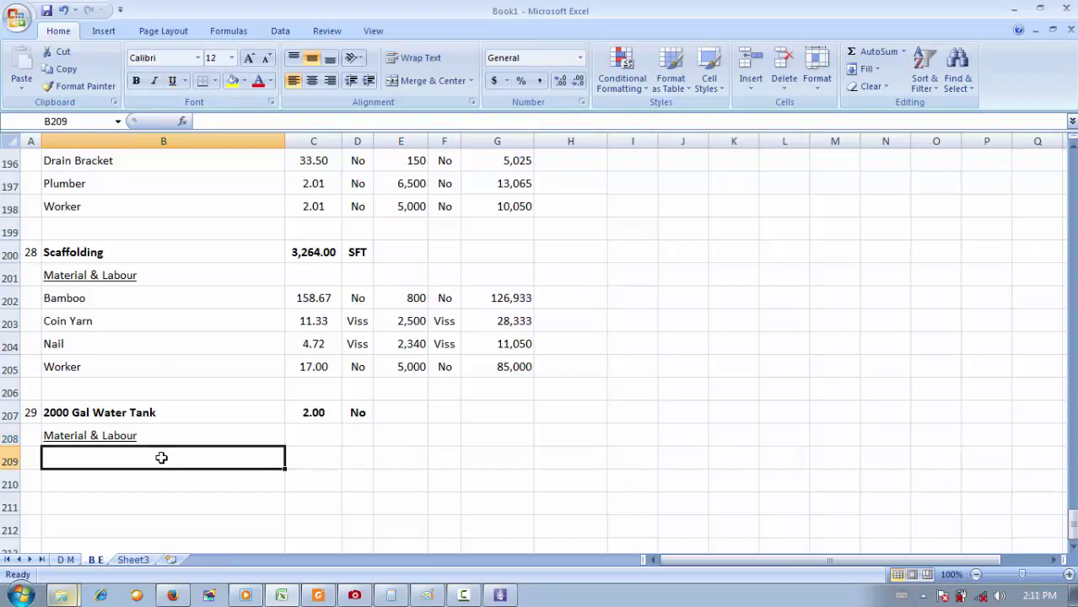
type("2000 Gal")
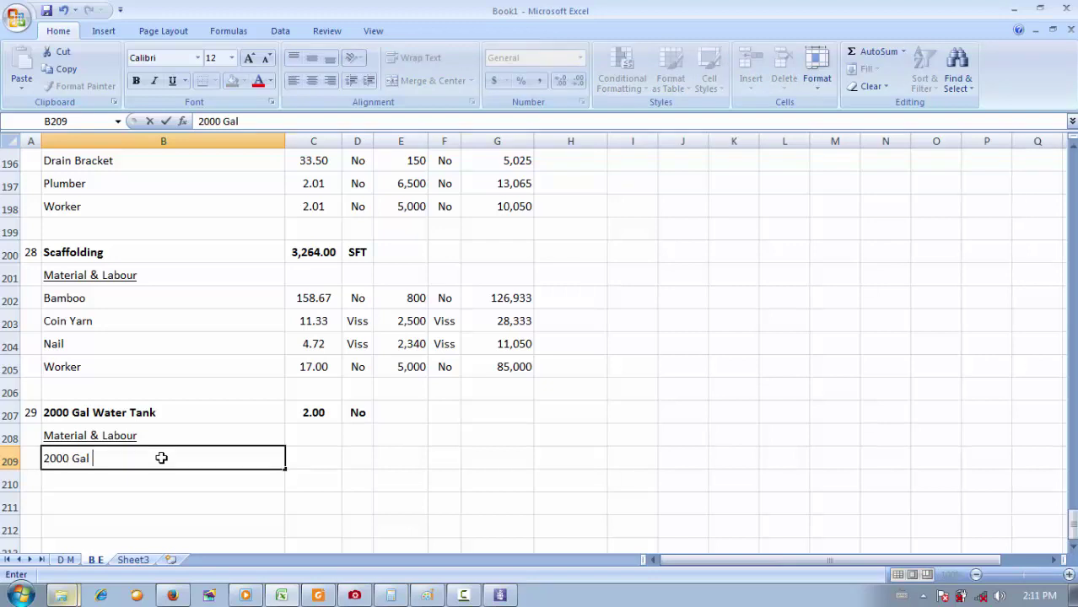
type(" Water Tank (GI")
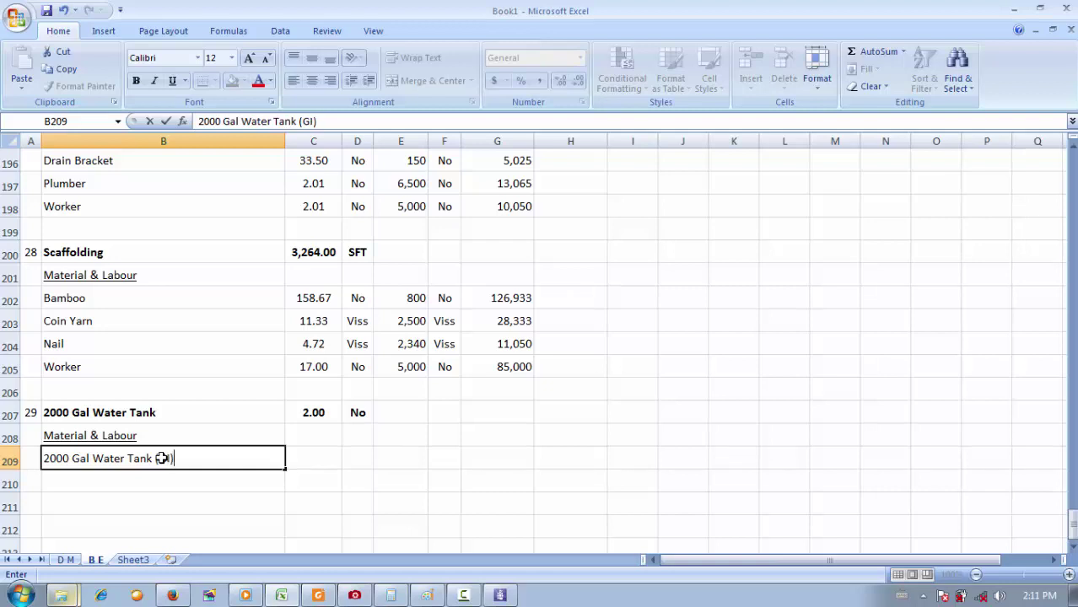
key("Tab")
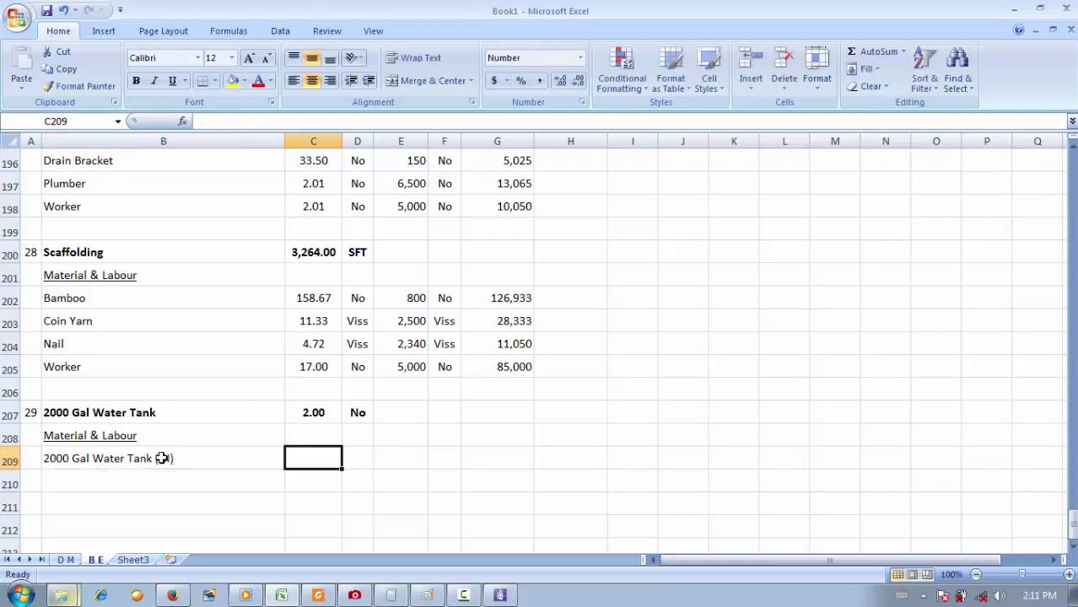
type("2")
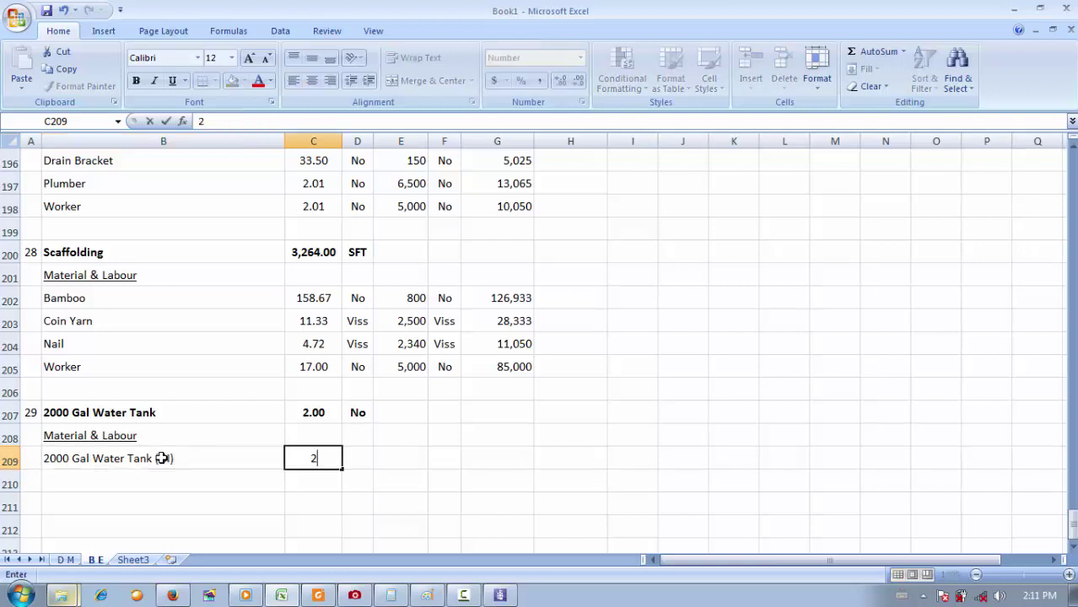
key("Tab")
type("No")
key("Tab")
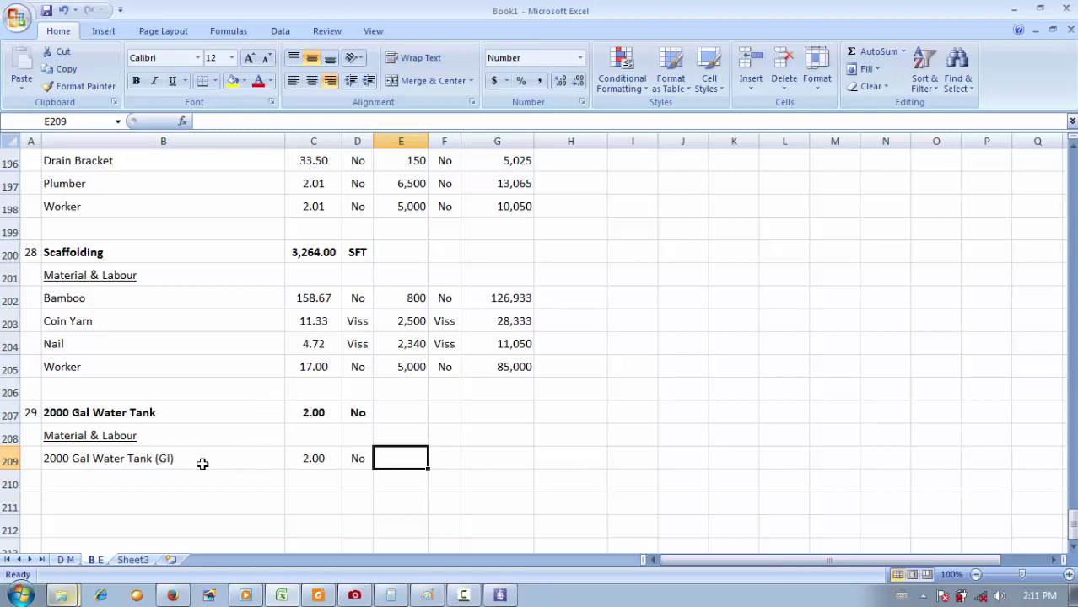
left_click(312, 452)
left_click(319, 417)
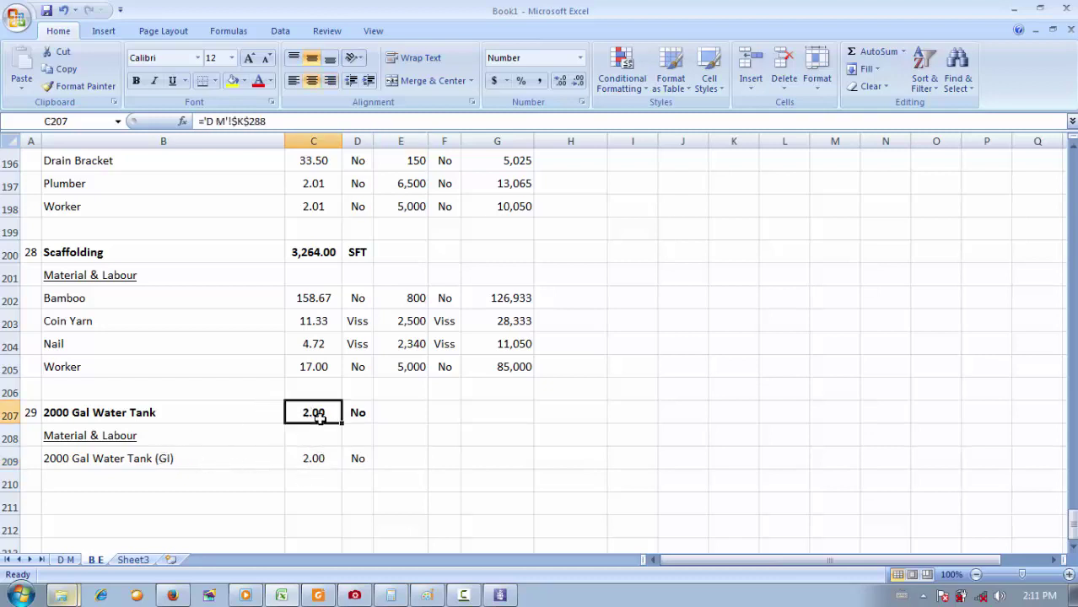
left_click(139, 349)
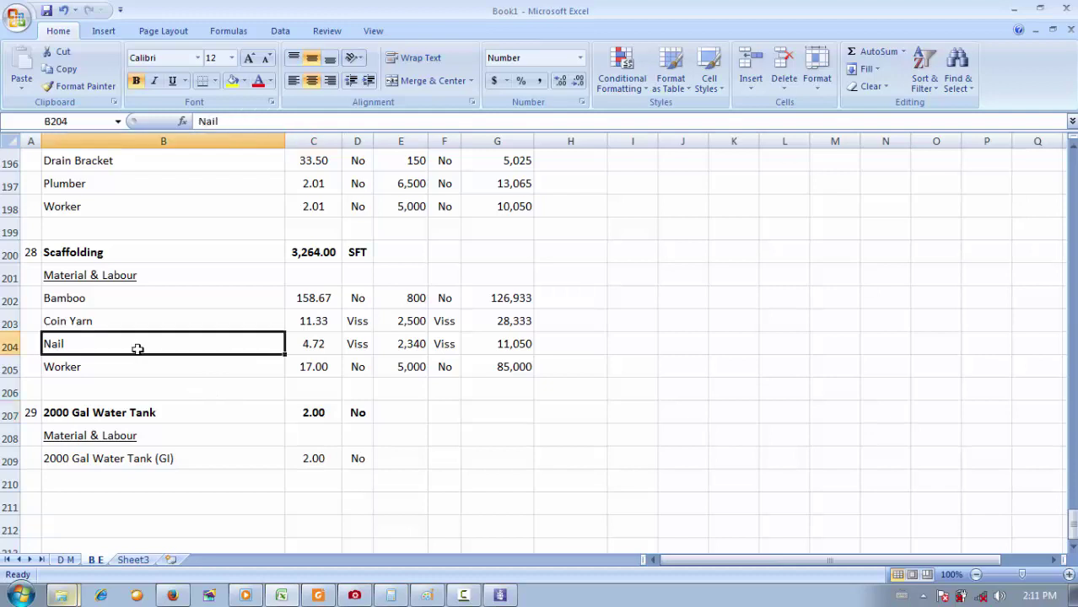
left_click(160, 422)
left_click(307, 418)
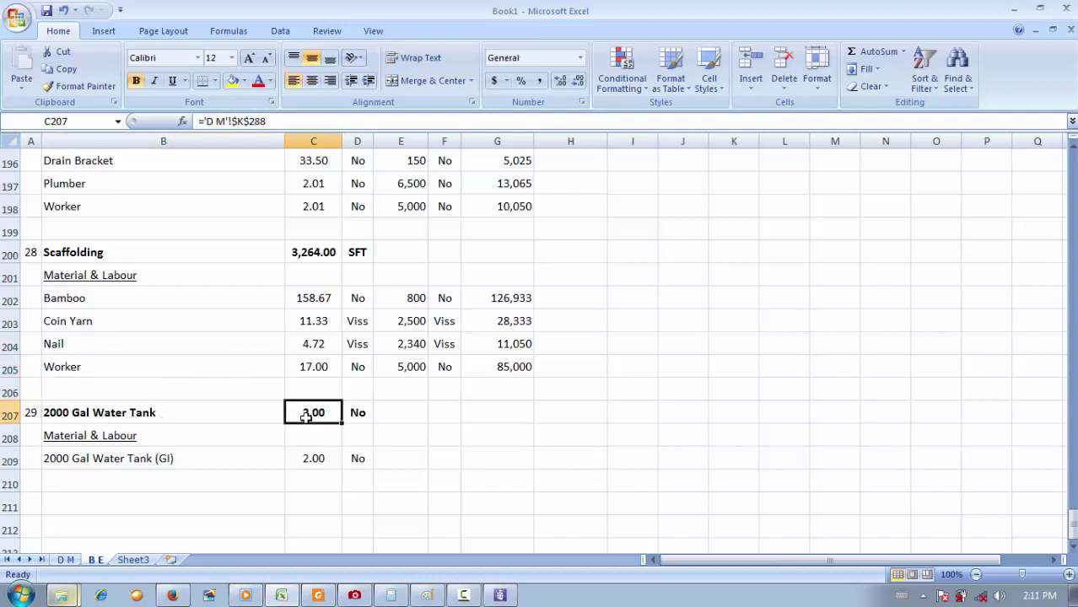
Set the water tank's rate in E209 to 95,000 per No.
left_click(412, 468)
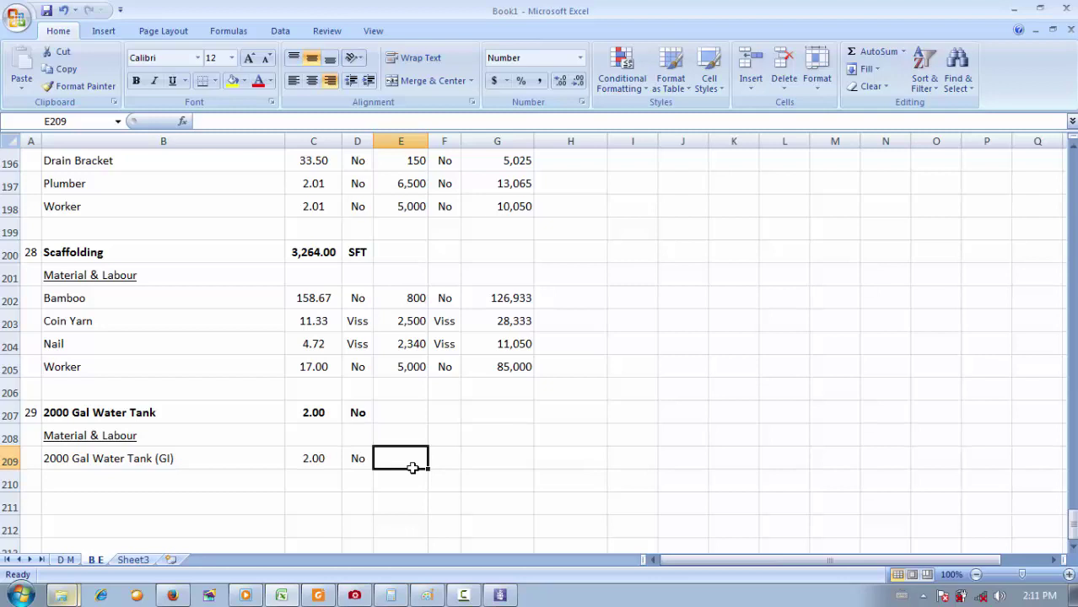
type("95,000")
key("Tab")
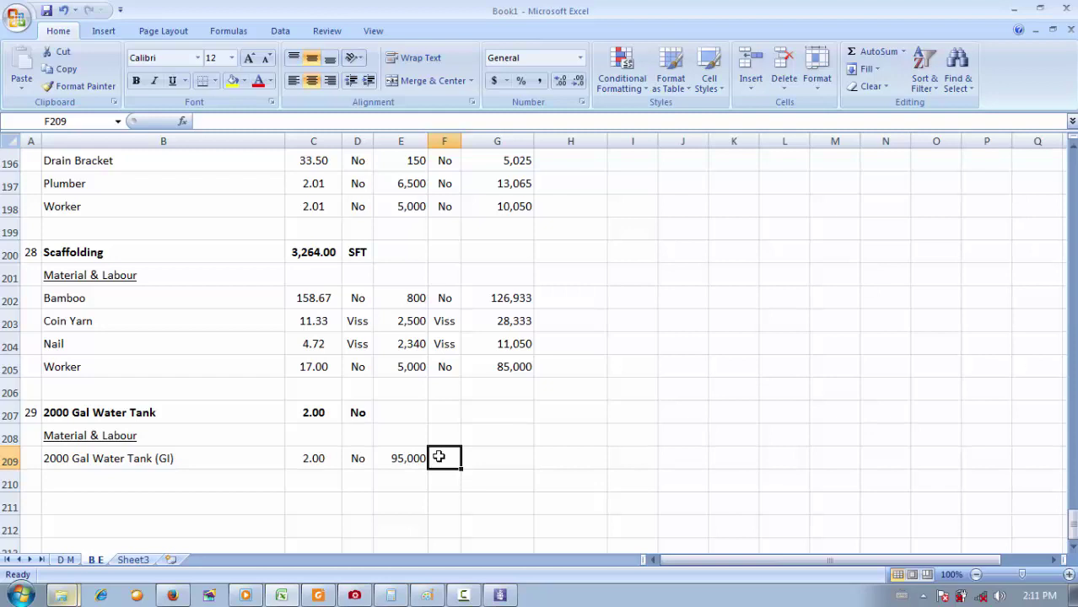
type("No")
key("Tab")
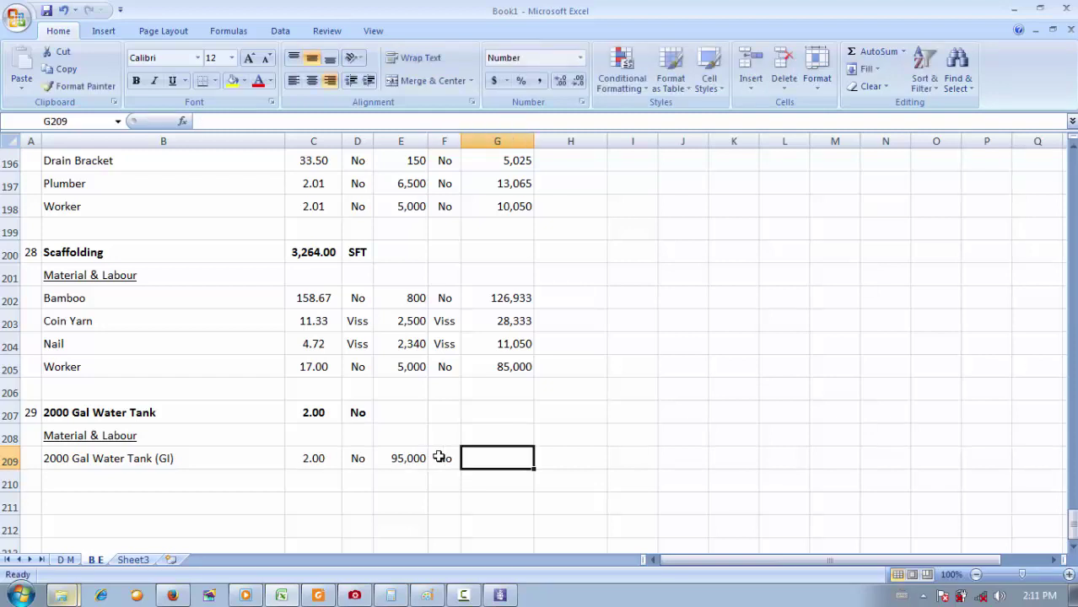
Copy the amount formula from G205 to G209 for the water tank row.
left_click(494, 371)
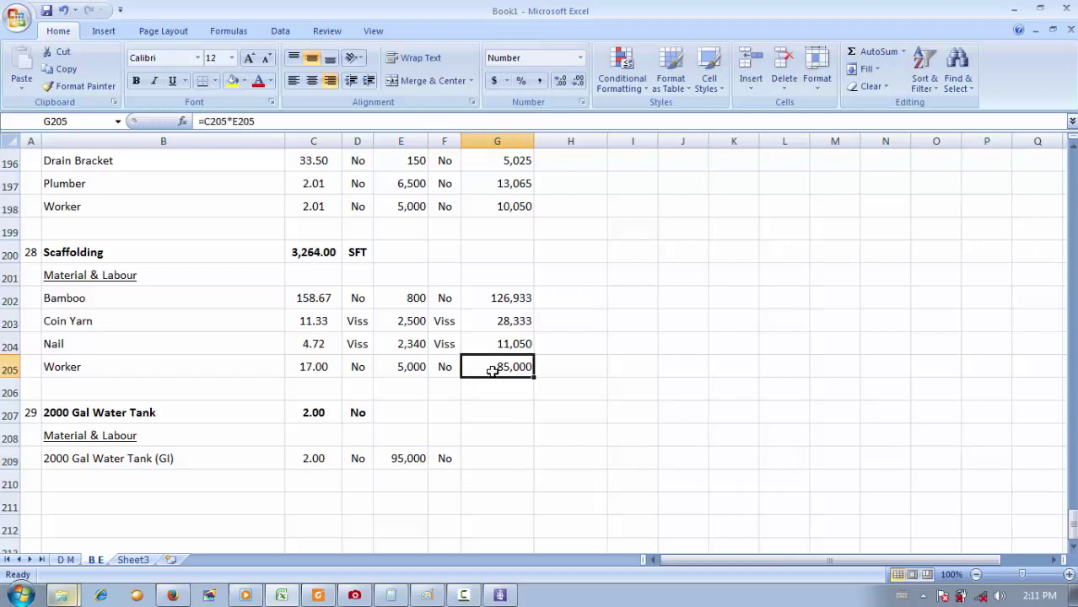
key("ctrl+c")
left_click(503, 458)
key("ctrl+v")
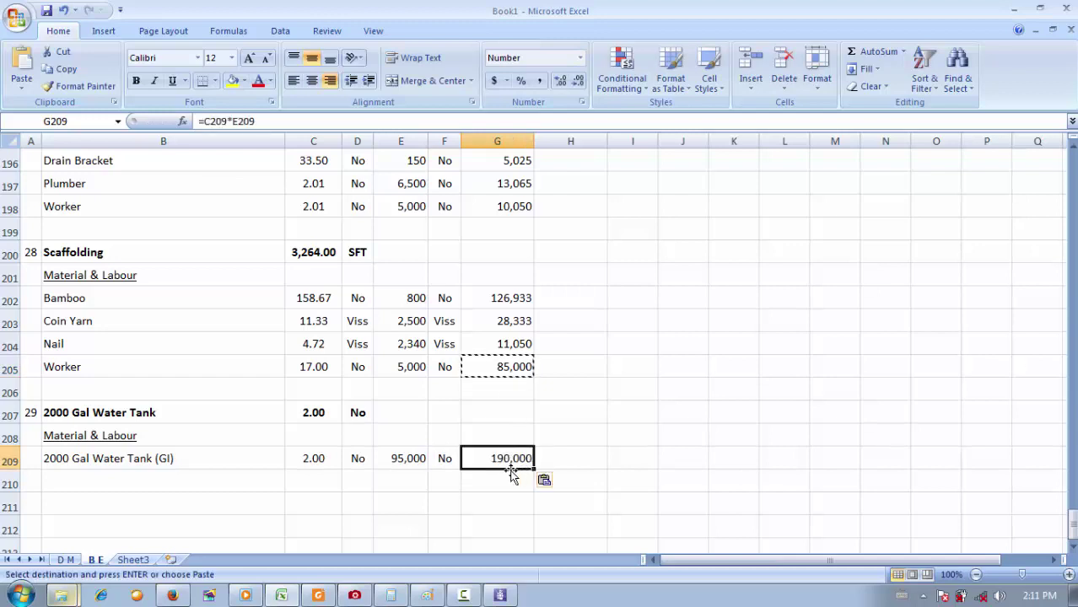
key("Return")
left_click(513, 457)
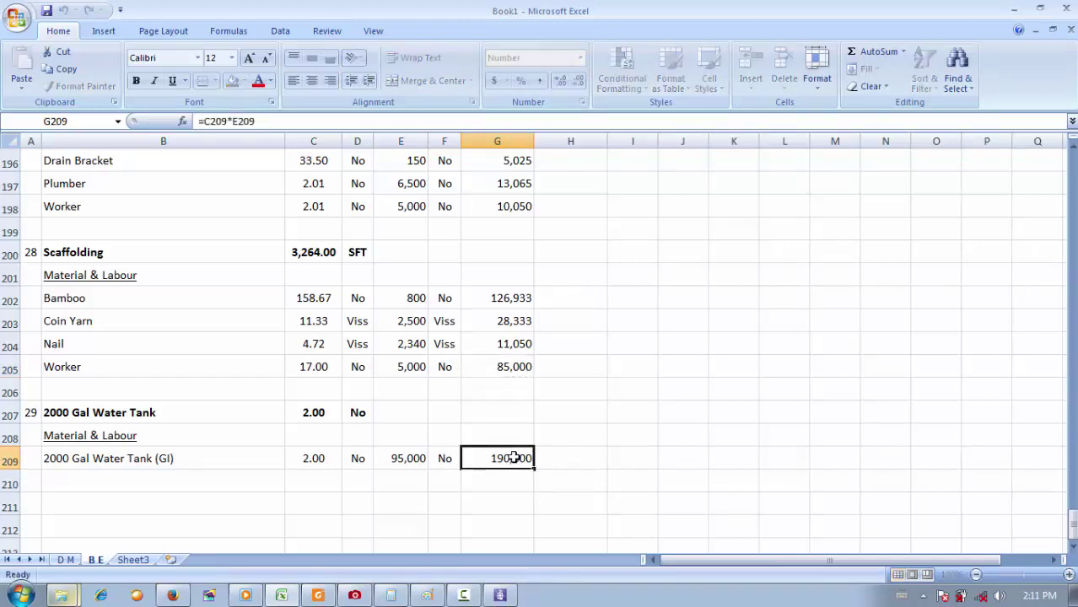
left_click(445, 459)
type("=")
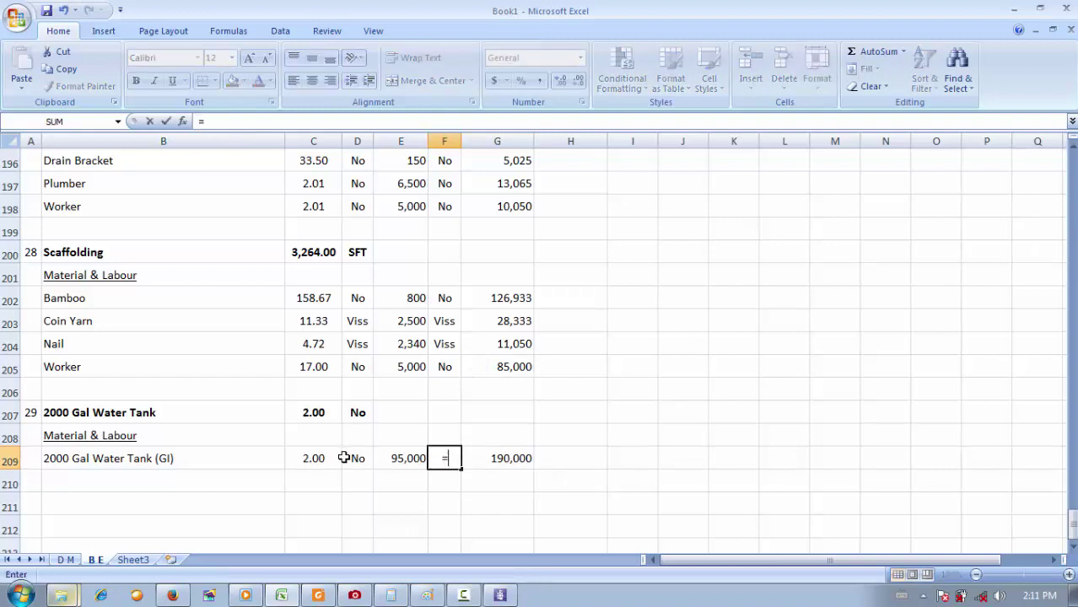
left_click(381, 458)
key("Escape")
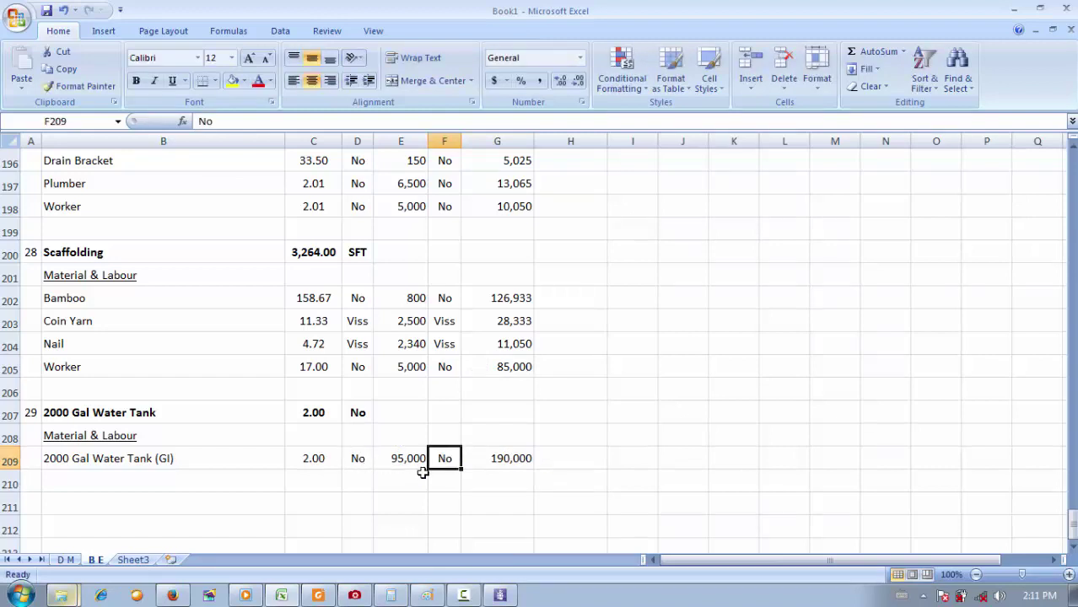
type("=")
key("Escape")
Link the per-unit cell F209 to the quantity's unit with the formula =D209.
type("=")
left_click(358, 460)
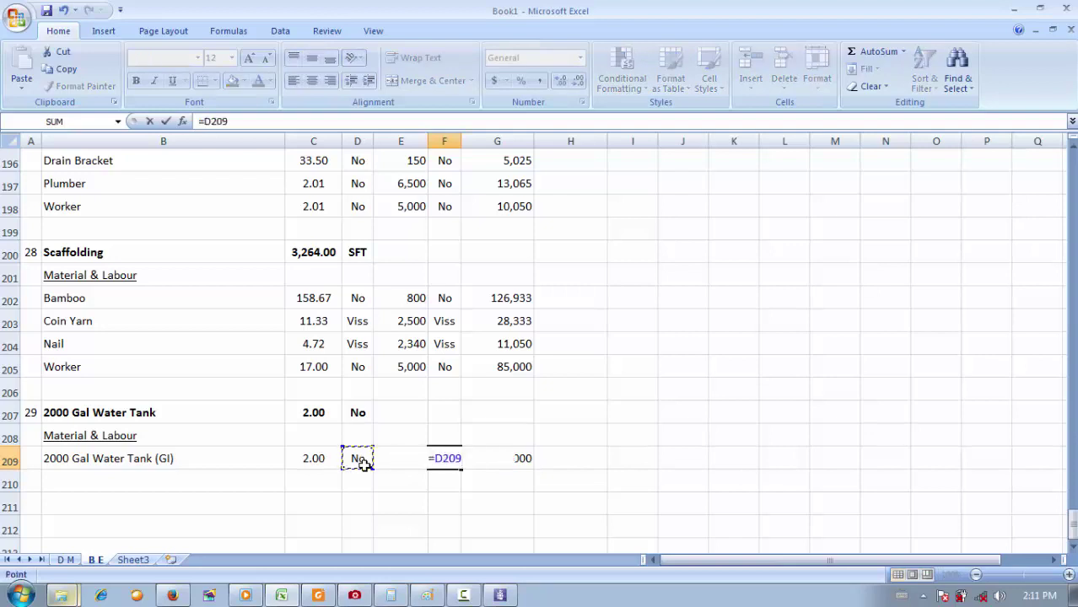
key("Return")
type("-")
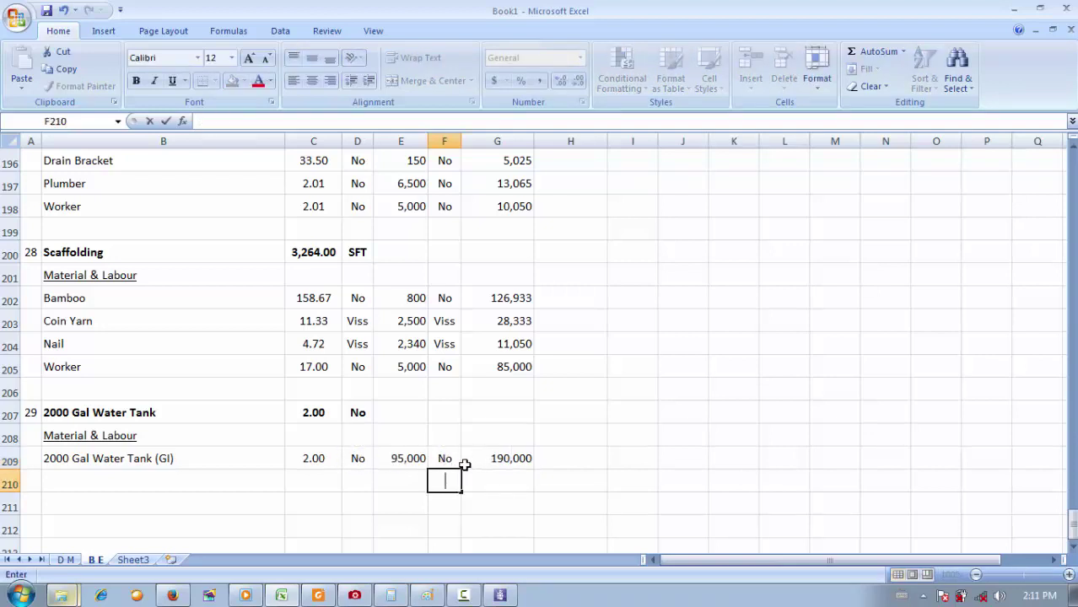
key("Escape")
left_click(494, 460)
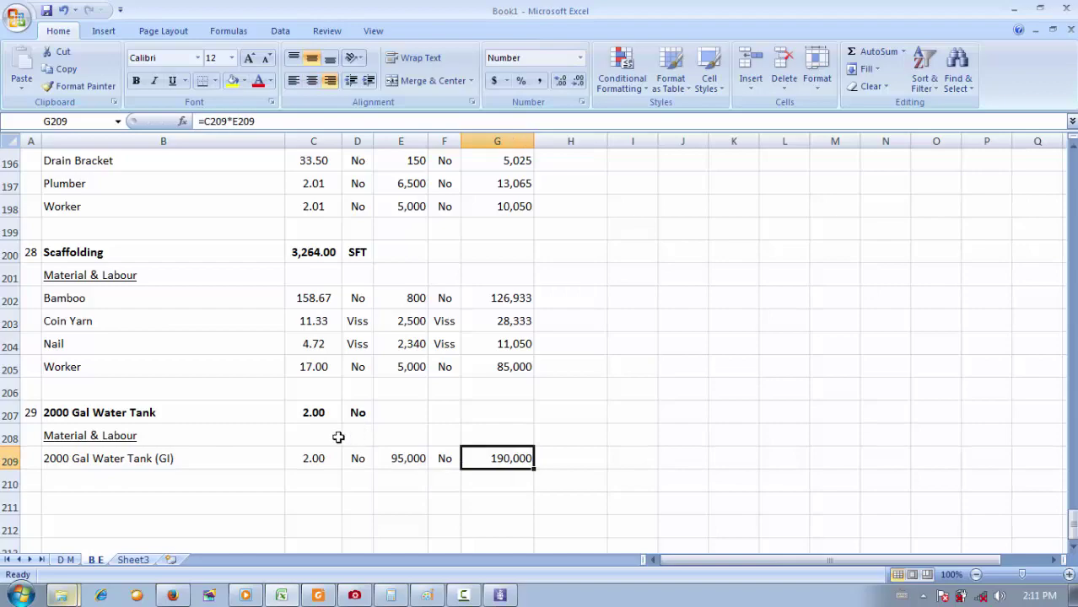
Clear the stray scratch values in I115:L117 beside the 4 Angle Roofing Sheet Work item of B E.
scroll(203, 404, "up", 2)
scroll(207, 382, "down", 3)
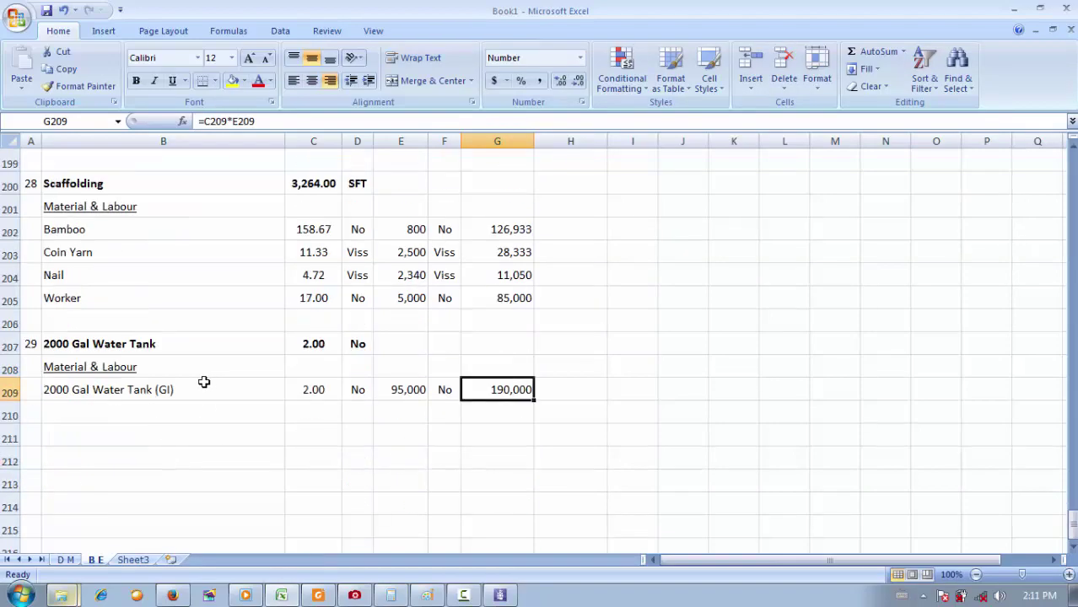
scroll(121, 358, "up", 6)
scroll(135, 257, "up", 20)
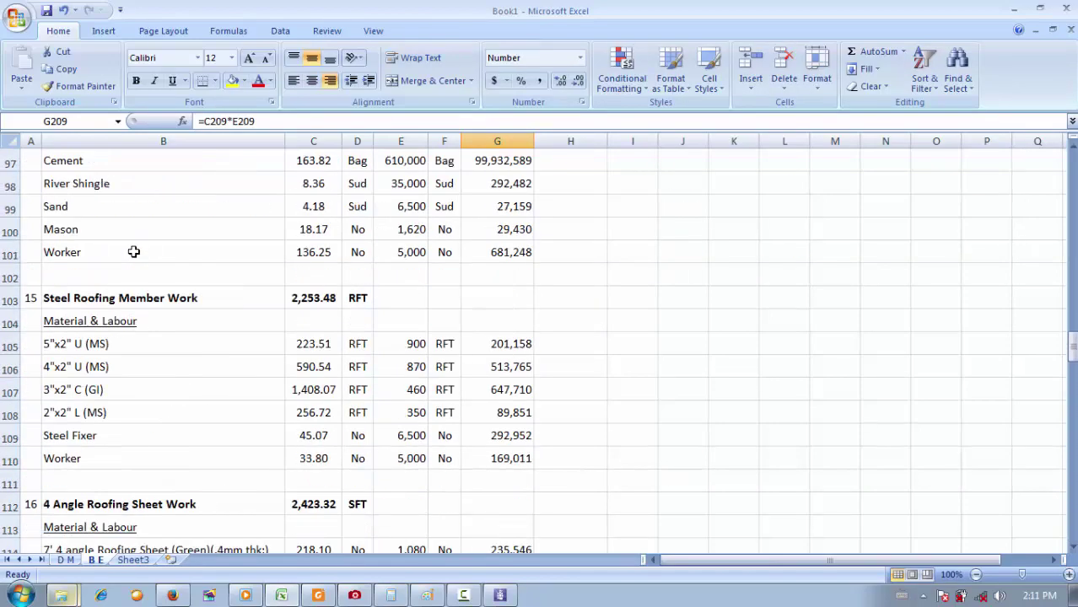
scroll(128, 247, "down", 10)
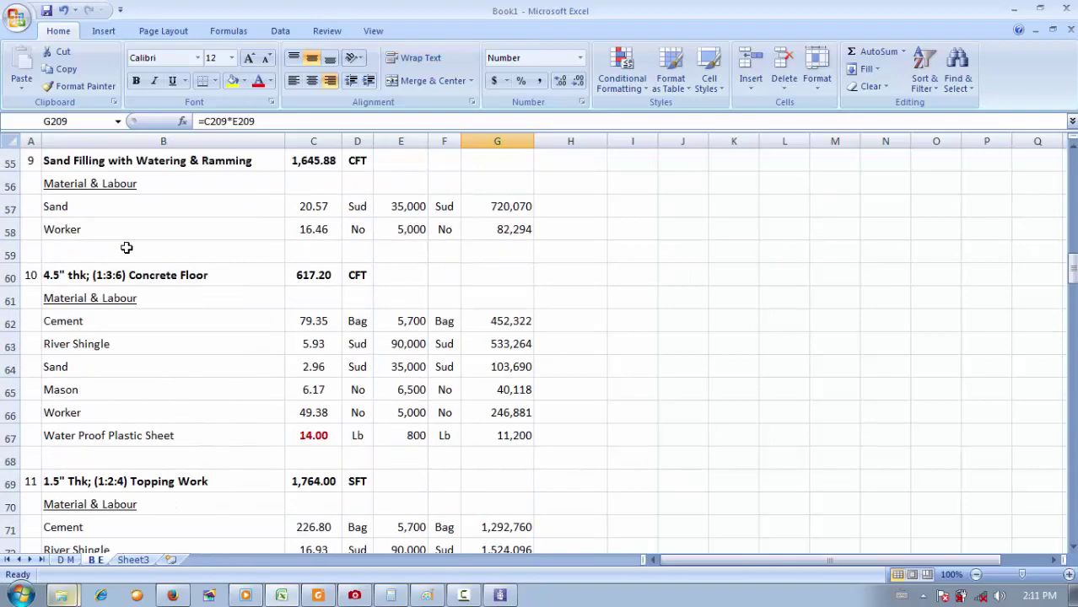
scroll(125, 247, "down", 2)
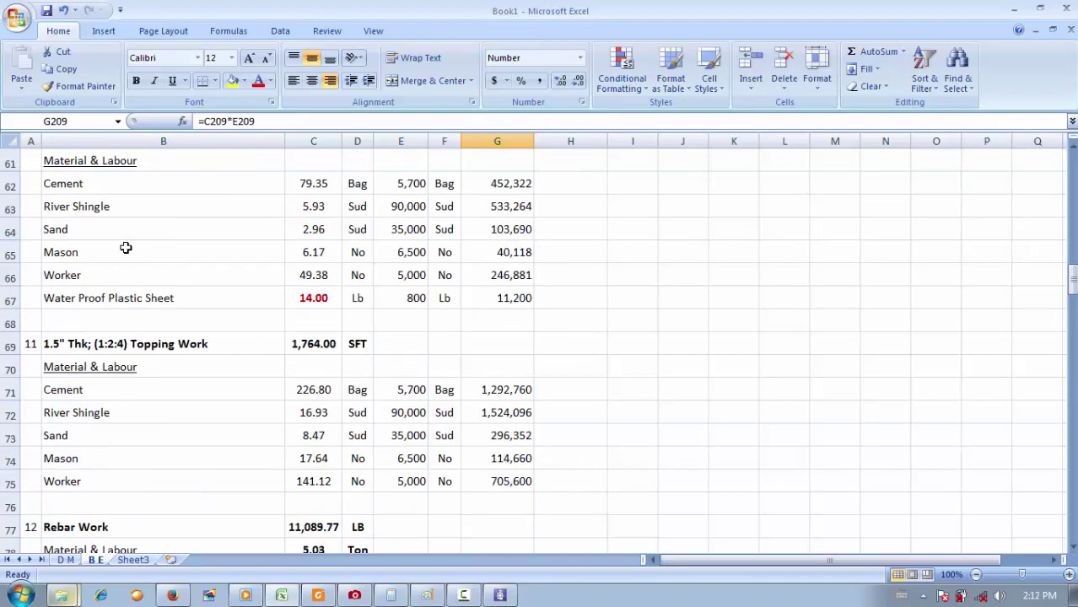
scroll(125, 247, "down", 7)
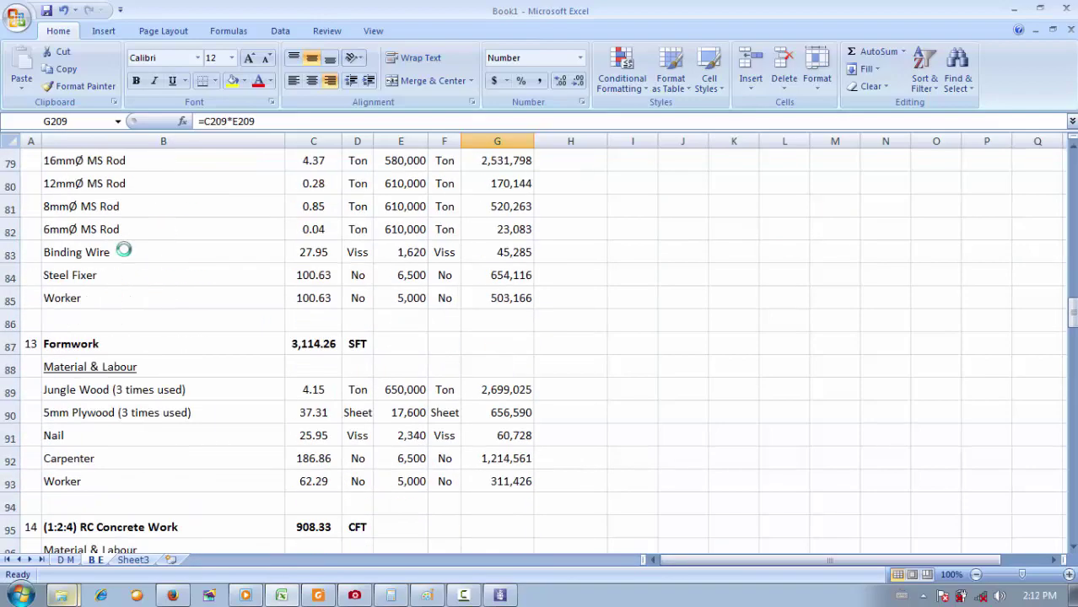
scroll(124, 253, "down", 6)
scroll(124, 253, "down", 7)
scroll(155, 268, "up", 5)
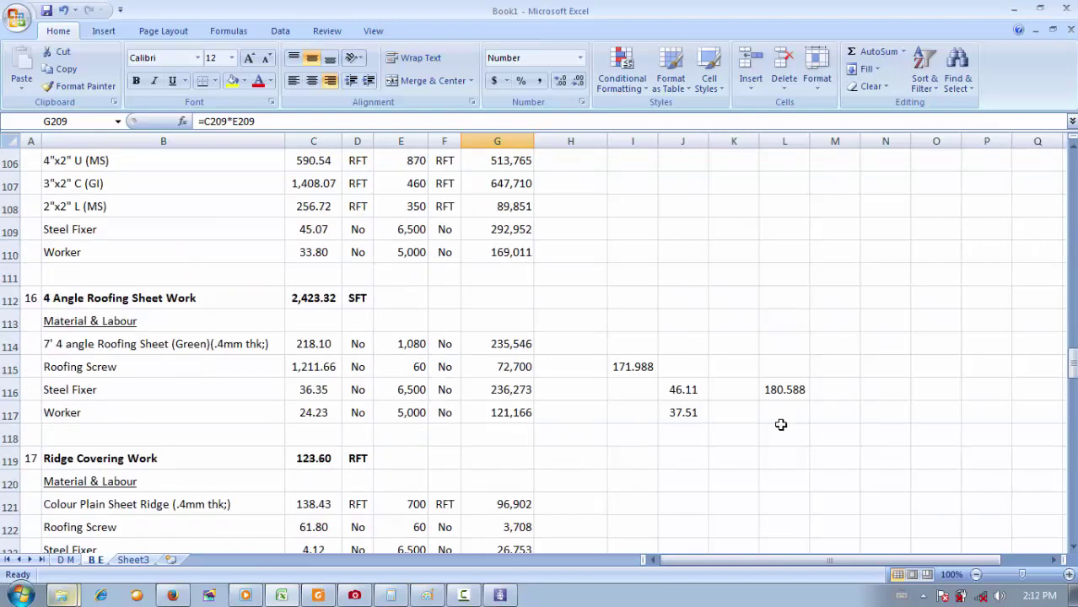
left_click_drag(781, 423, 630, 366)
key("Delete")
Check the remaining estimate items and the D M sheet, and return to the start of the Builder's Estimate in B E.
scroll(630, 365, "down", 14)
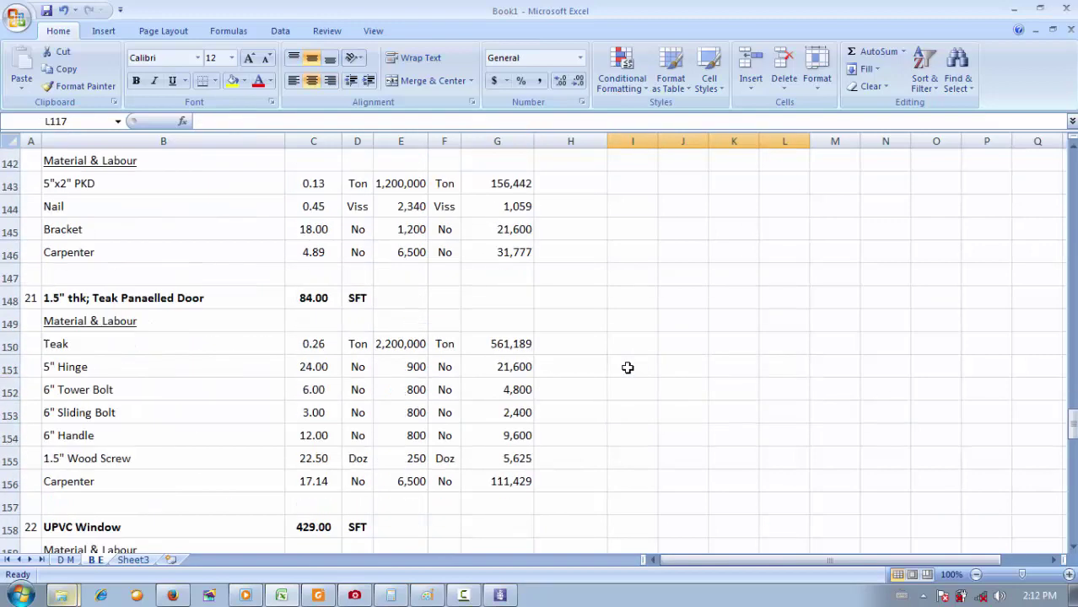
scroll(627, 368, "down", 20)
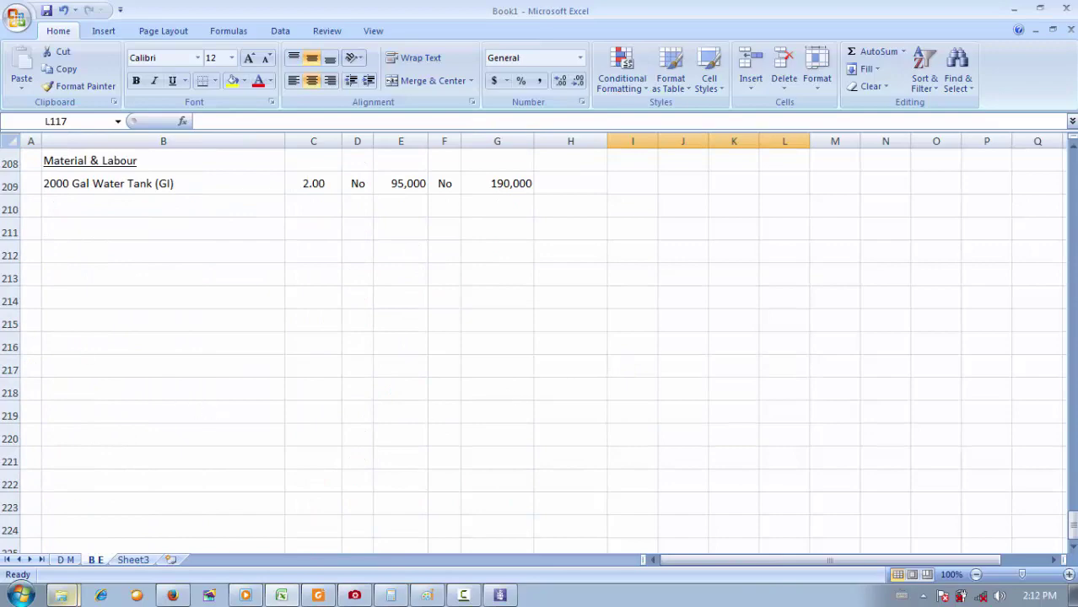
left_click(68, 560)
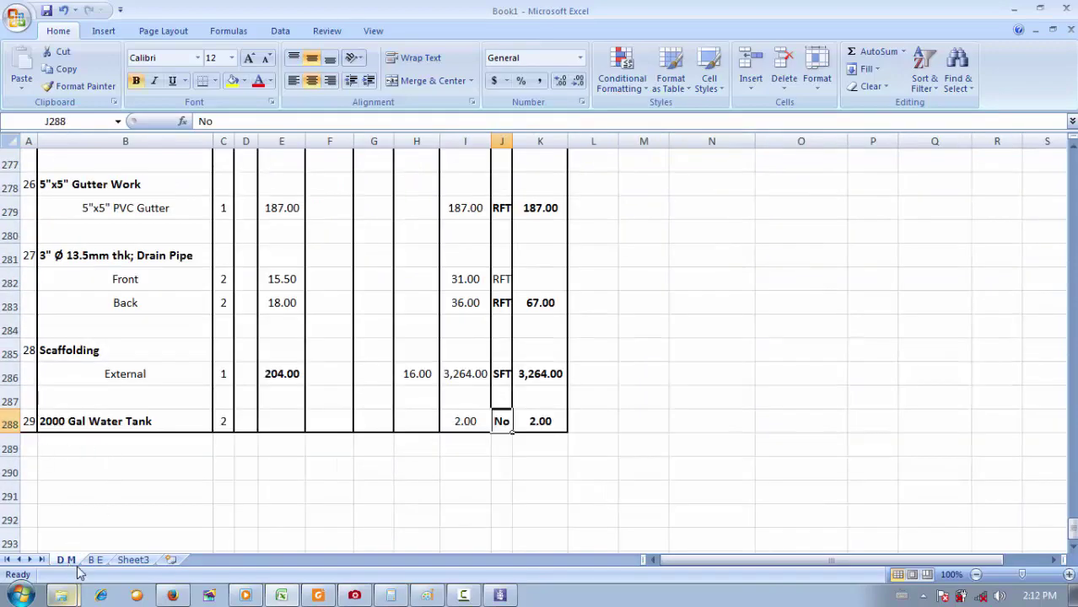
left_click(92, 562)
scroll(53, 411, "up", 19)
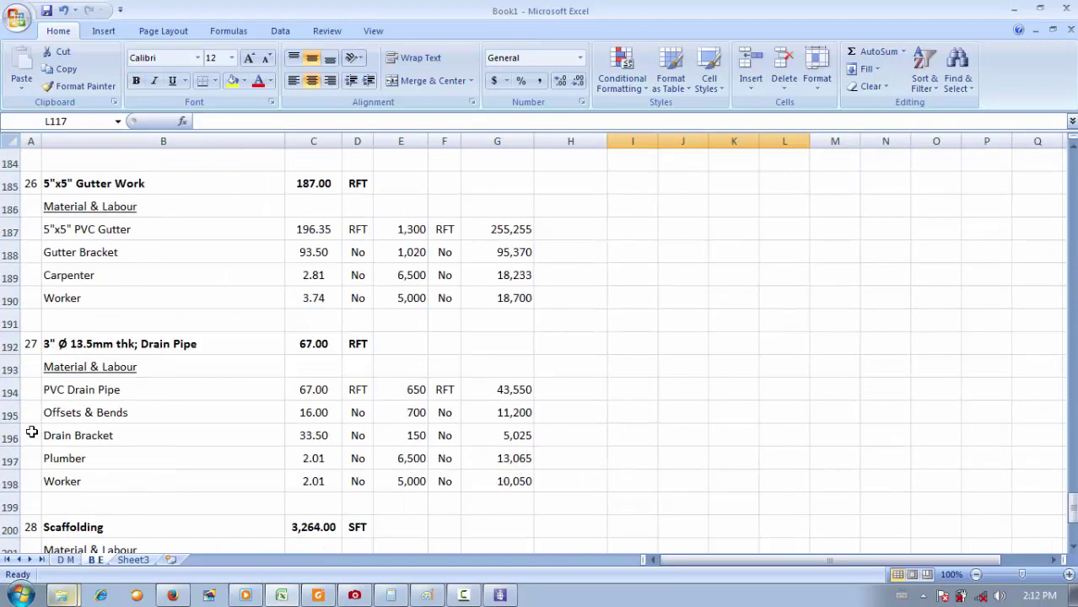
scroll(37, 421, "up", 20)
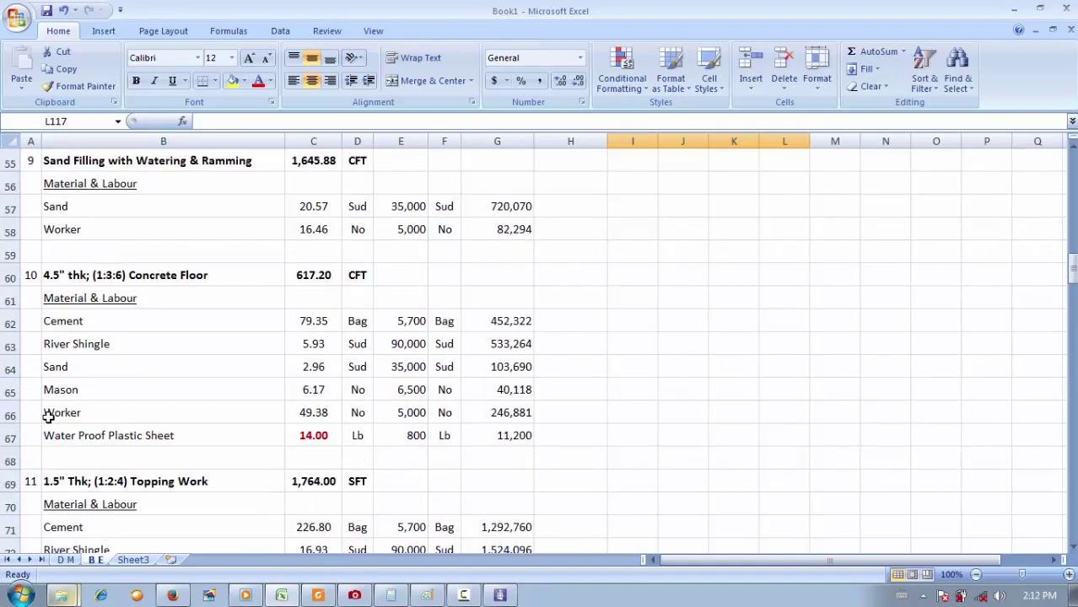
scroll(48, 416, "up", 6)
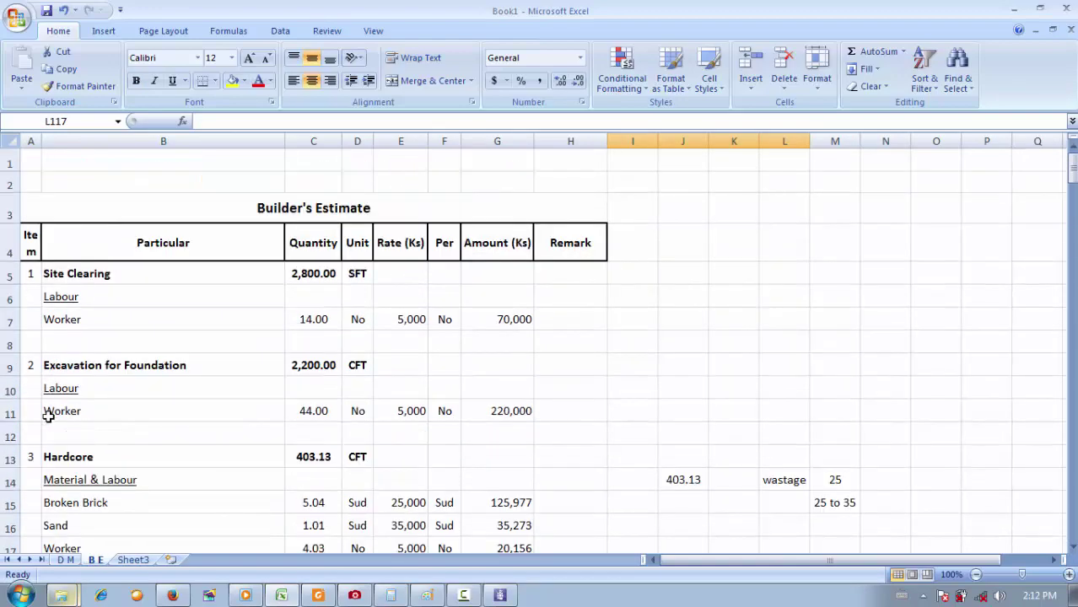